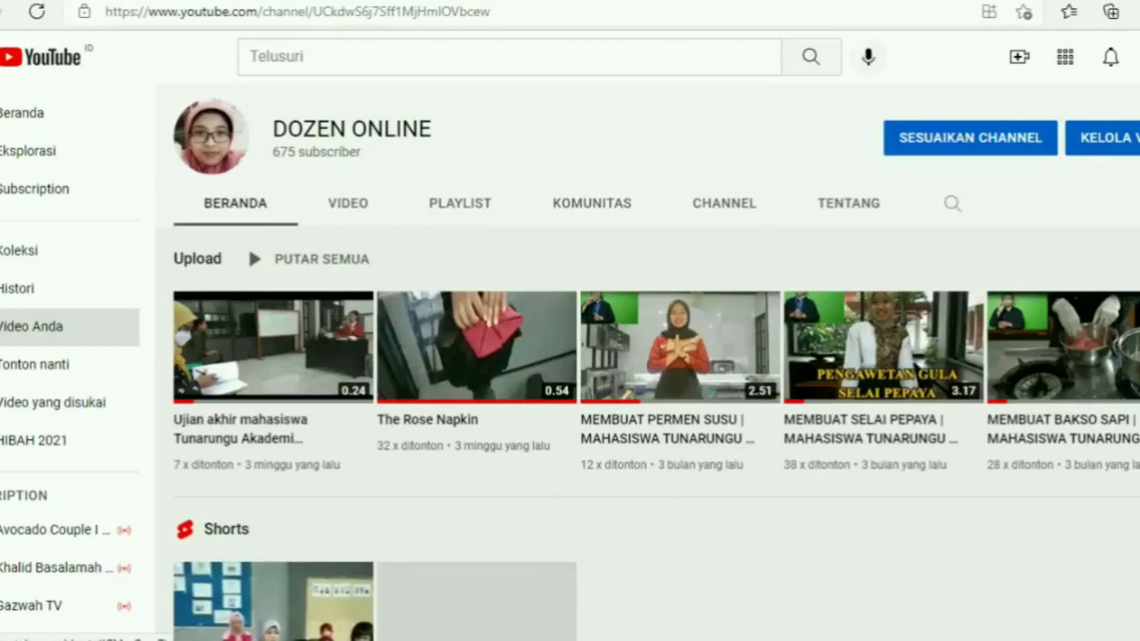
- Switch to Document1 in Word and go to its Uji Kuantitatif Deskriptif section
mouse_move(415, 629)
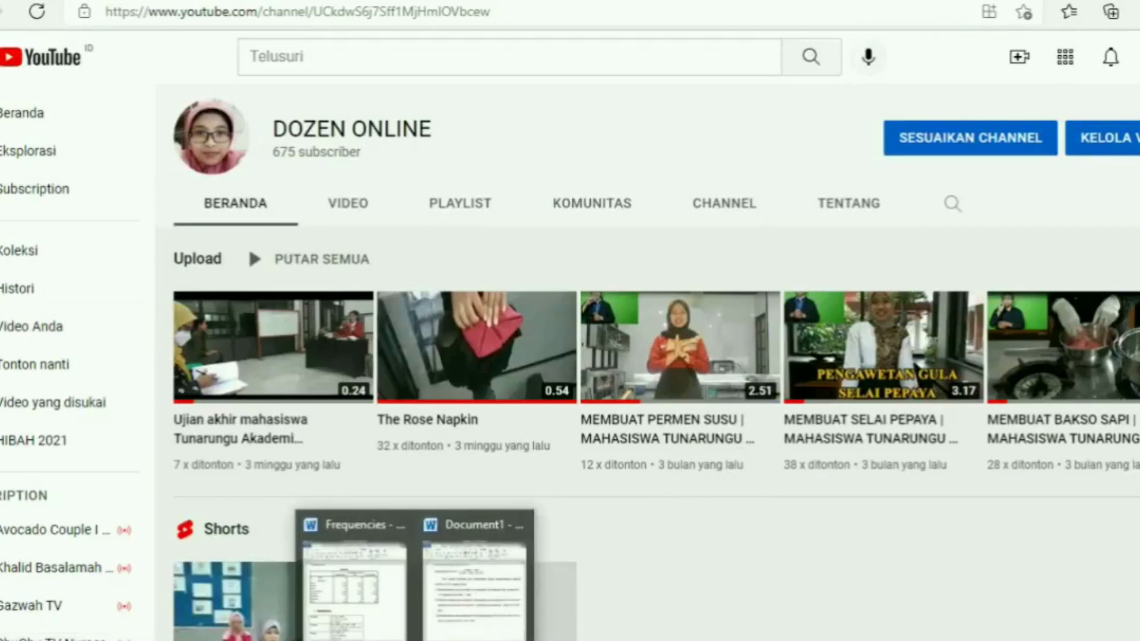
left_click(458, 596)
scroll(508, 403, "up", 5)
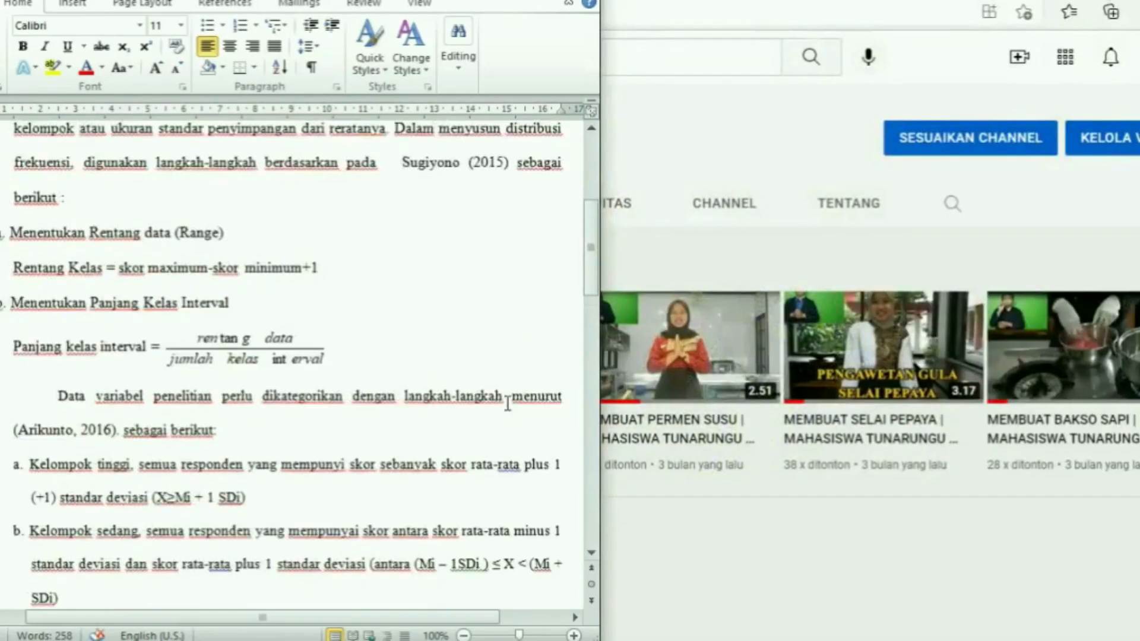
scroll(508, 405, "up", 5)
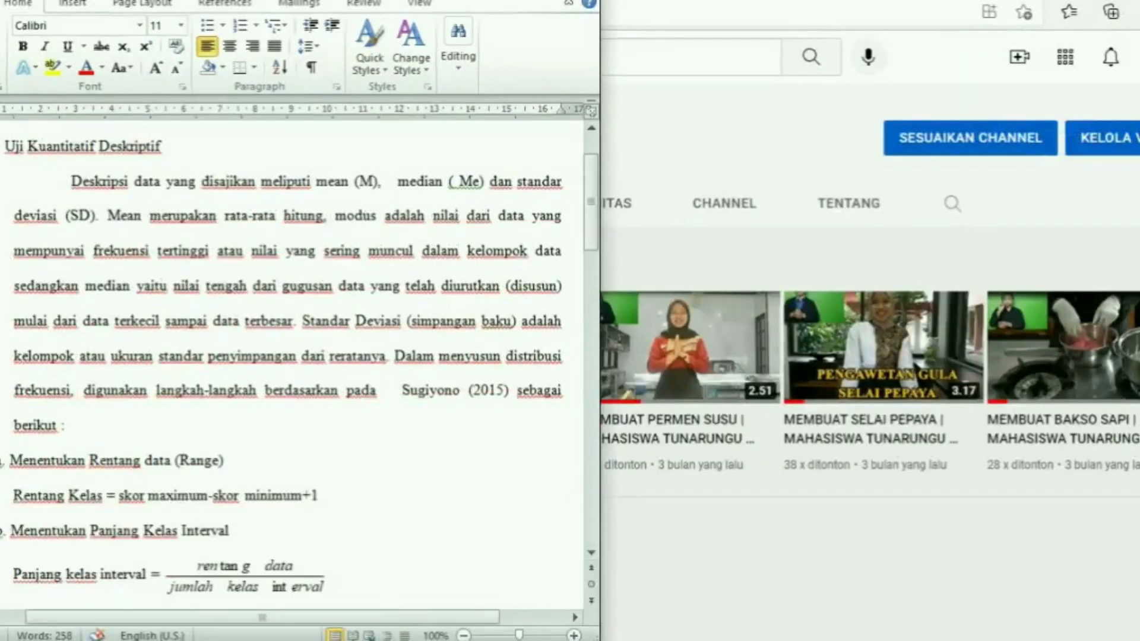
- Bring up the Frequencies document beside Document1 and show its Statistics table
left_click(414, 640)
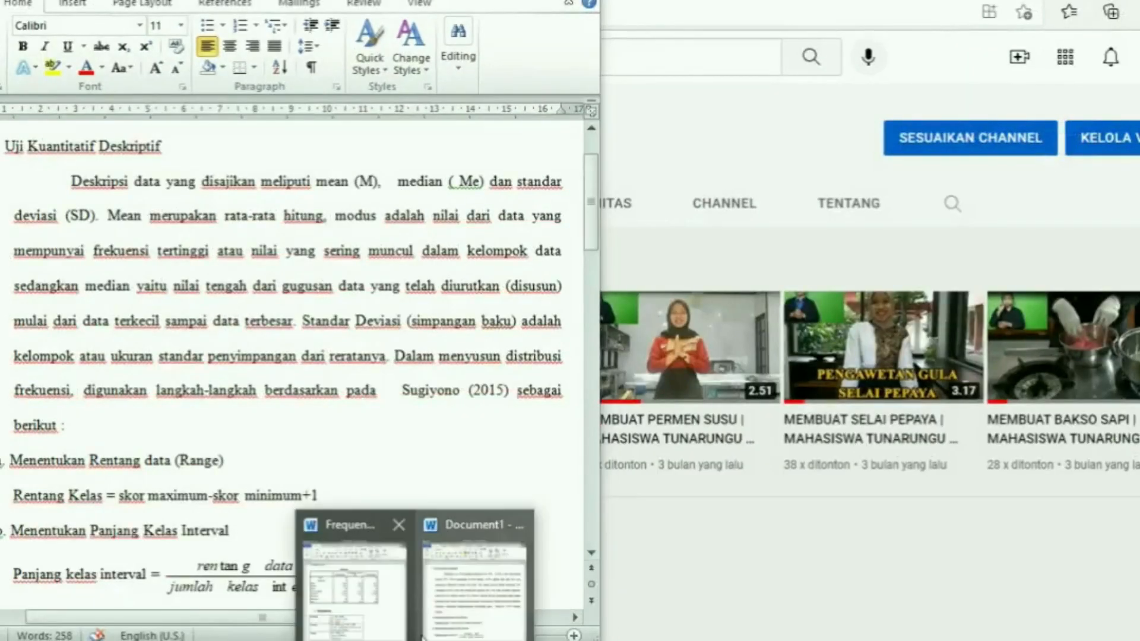
left_click(379, 614)
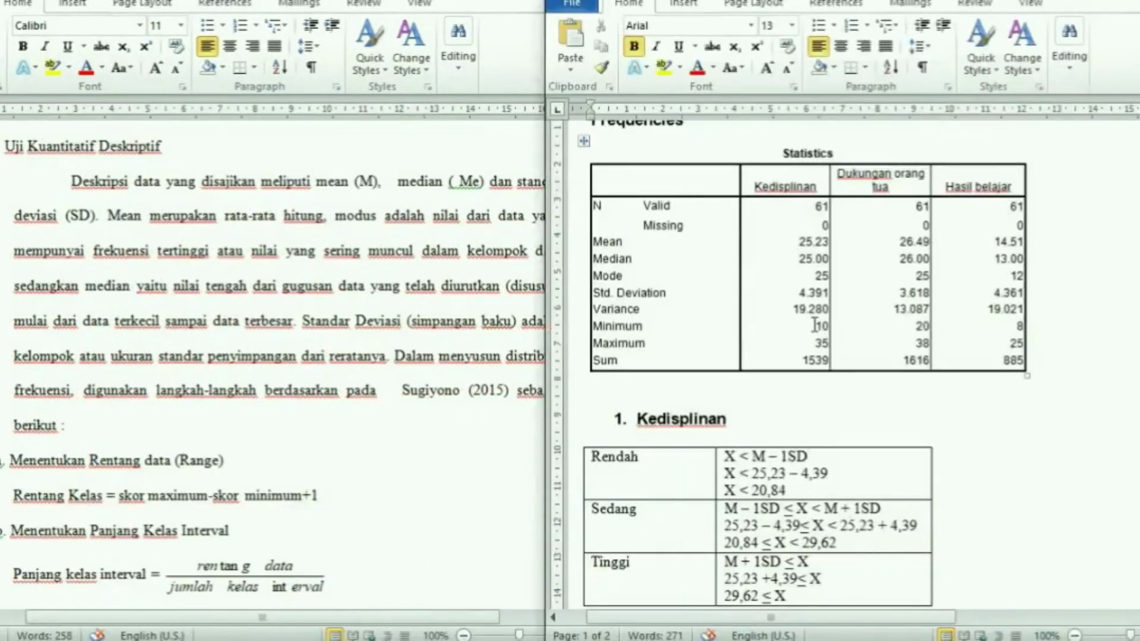
scroll(814, 325, "up", 3)
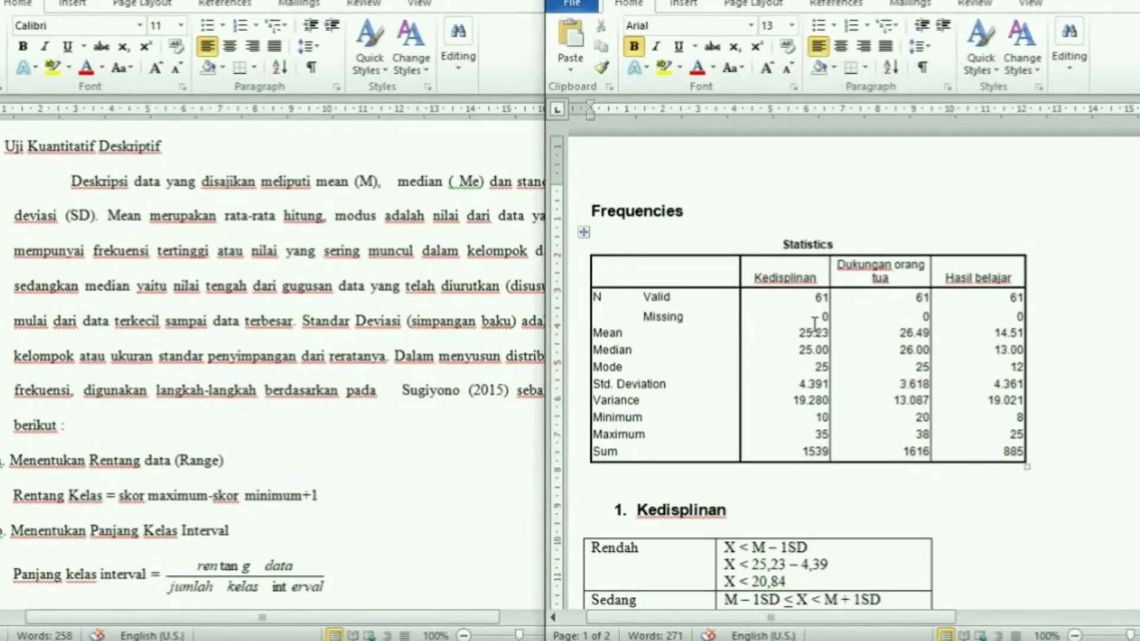
left_click(1138, 1)
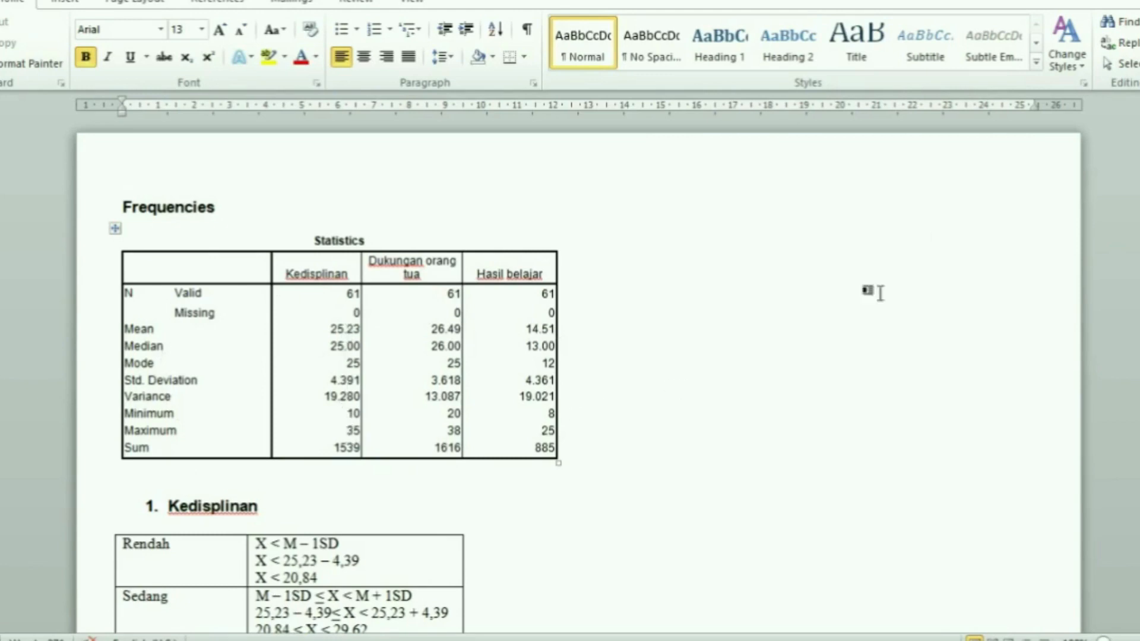
left_click(1138, 1)
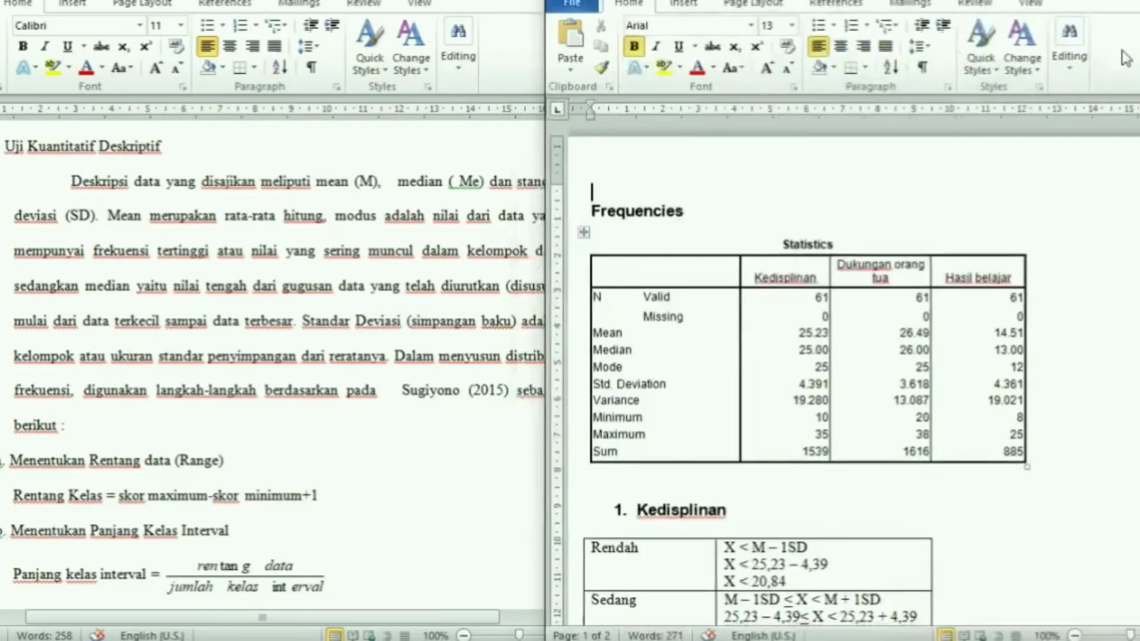
- Read through Document1's descriptive analysis guidelines, from the class range formulas to Tabel 3.4 Pedoman Kategori
left_click(310, 423)
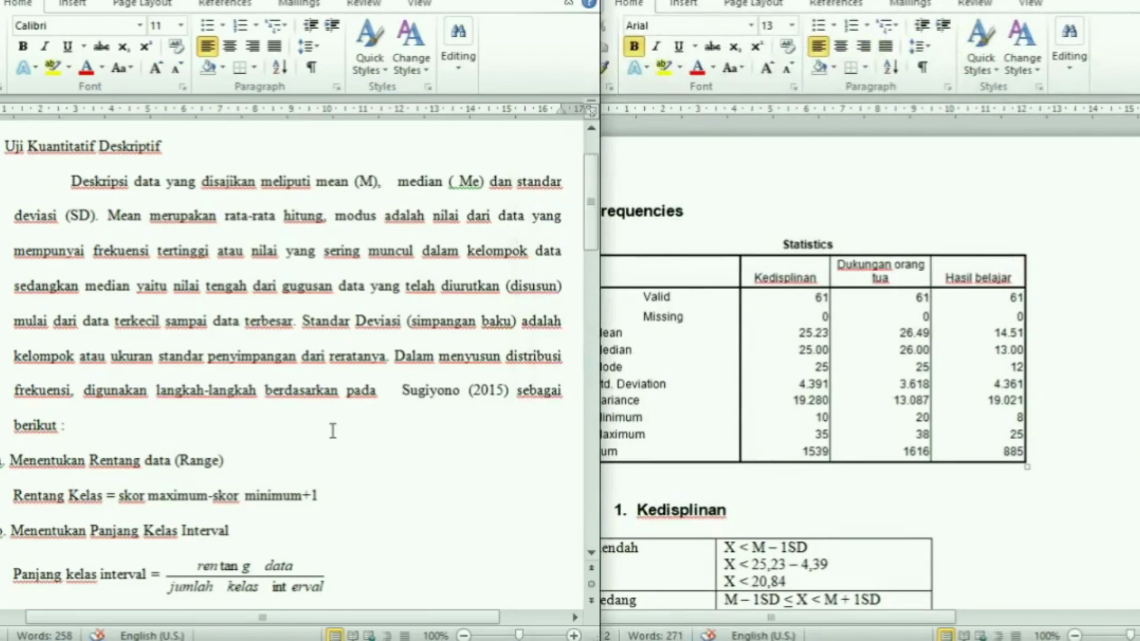
scroll(333, 432, "down", 3)
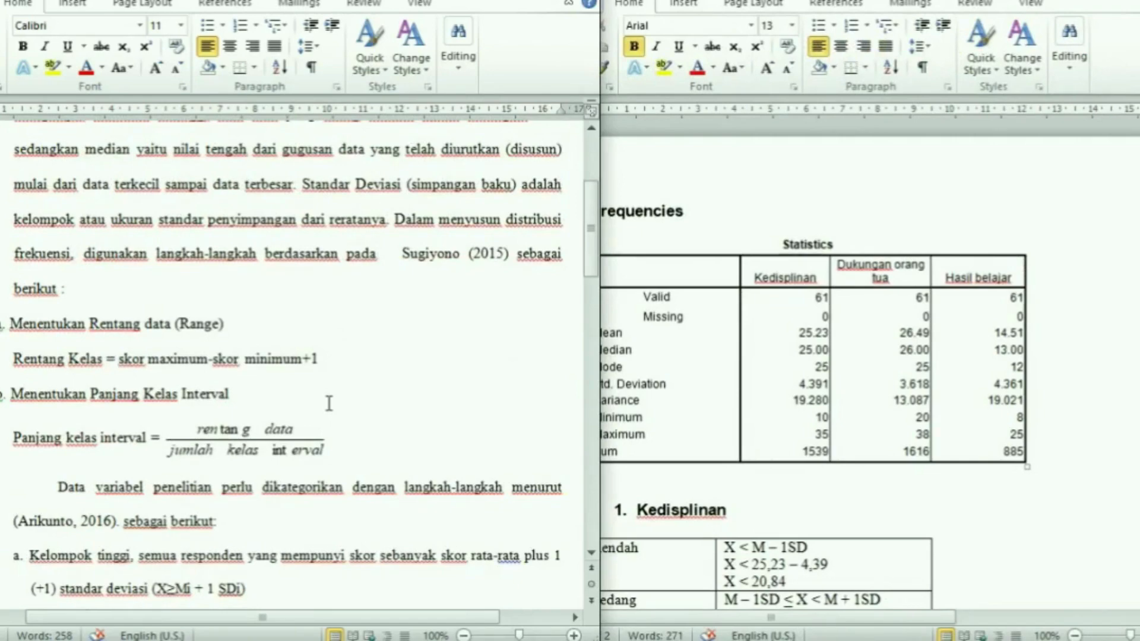
scroll(329, 403, "up", 2)
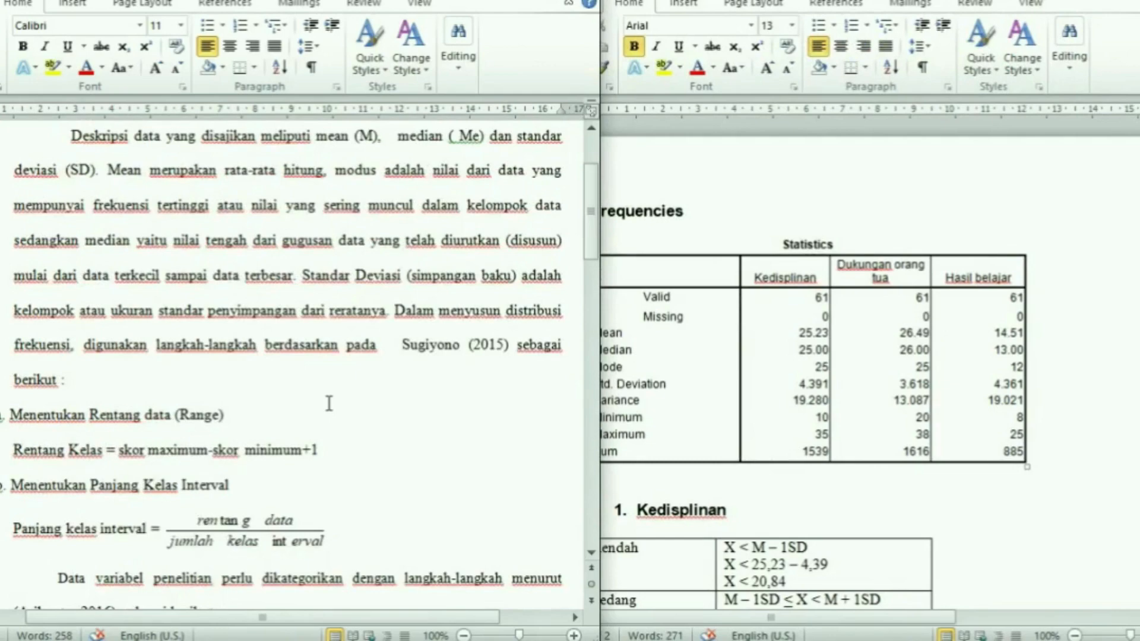
scroll(329, 403, "down", 2)
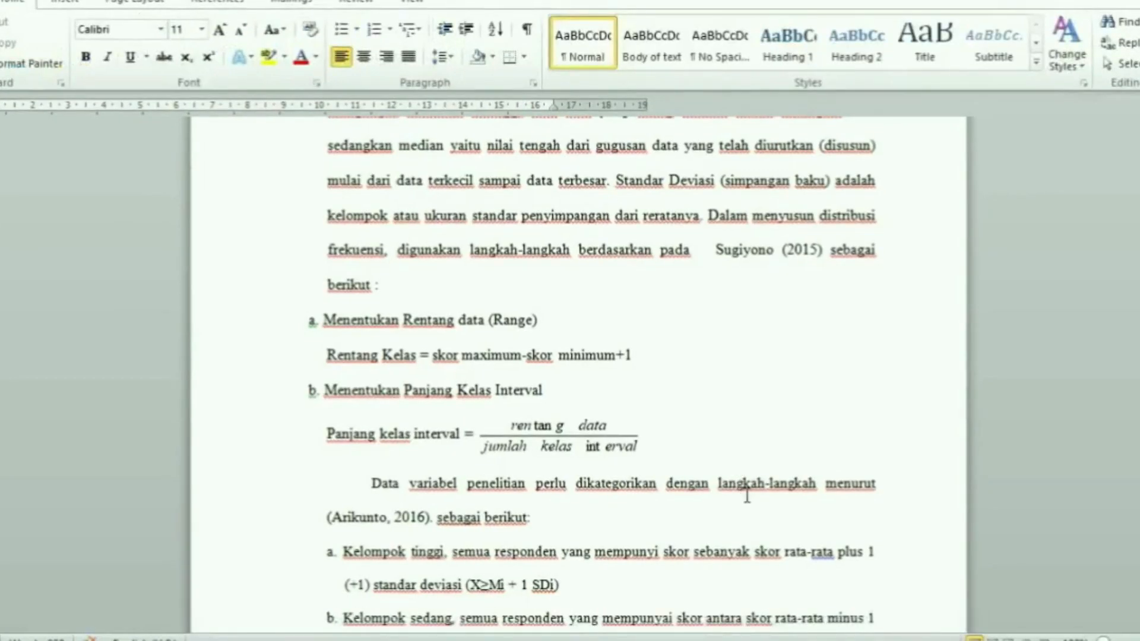
scroll(749, 486, "down", 3)
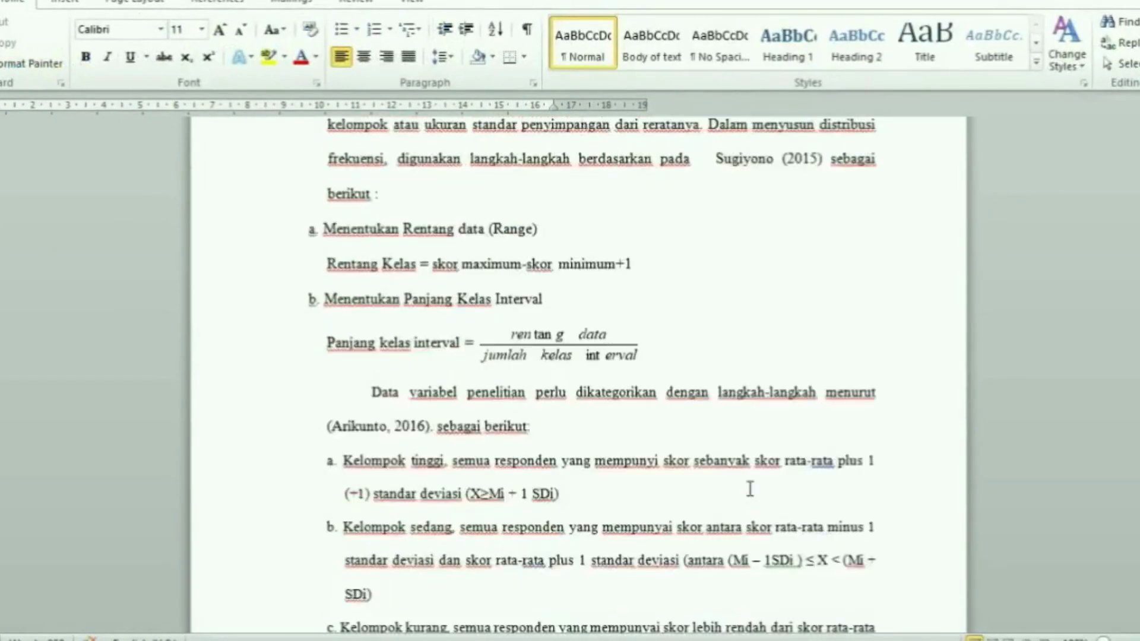
scroll(750, 489, "down", 1)
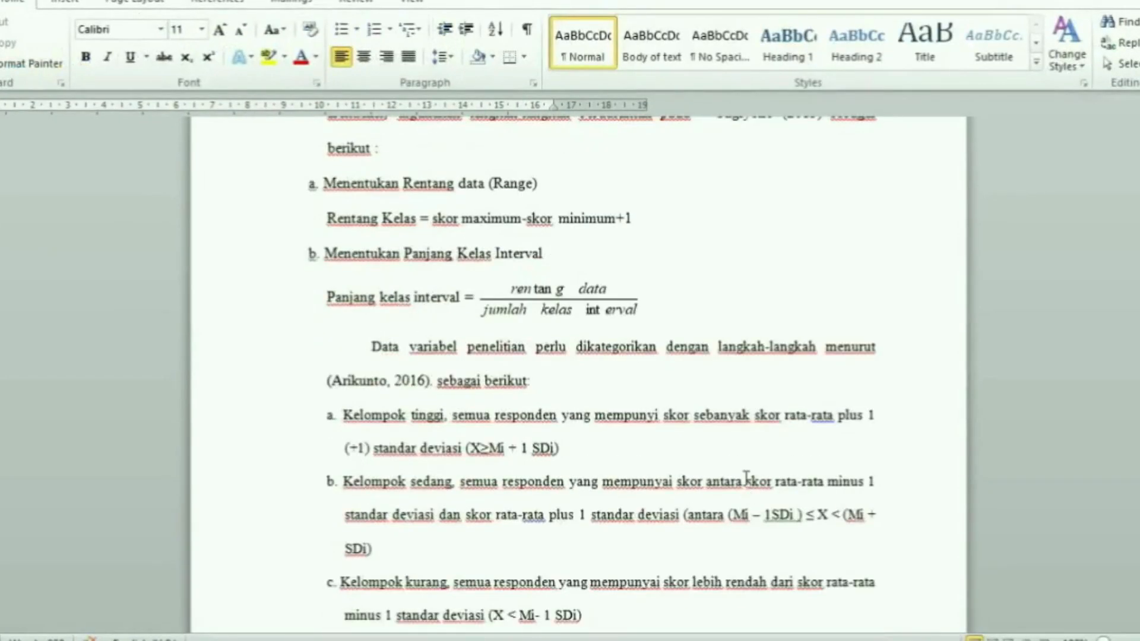
scroll(736, 466, "down", 3)
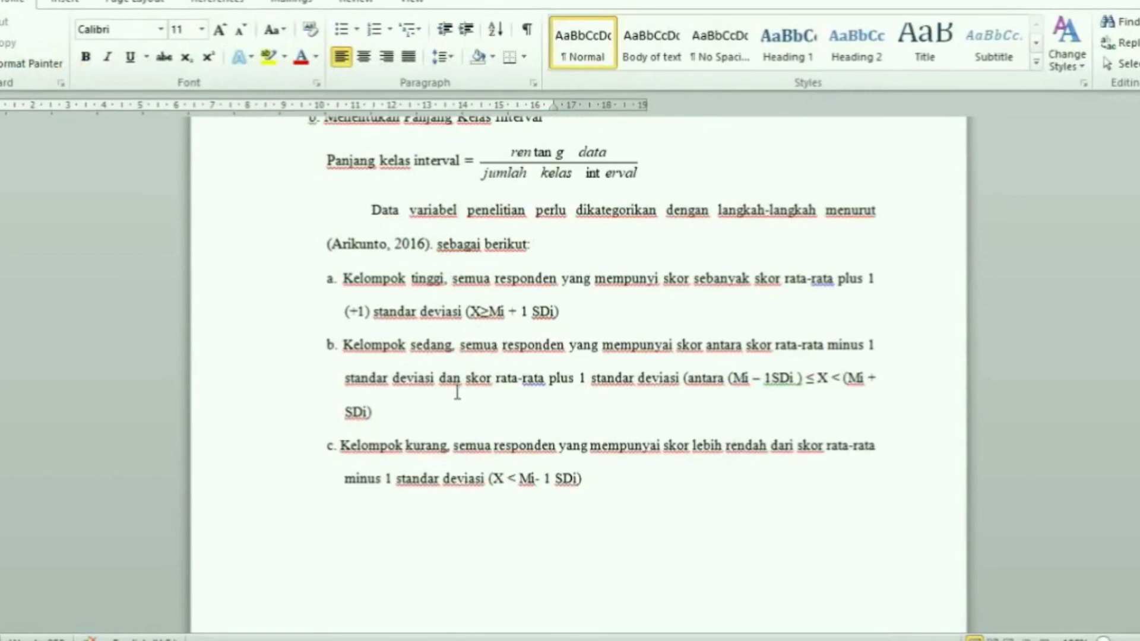
scroll(501, 520, "down", 3)
scroll(503, 523, "down", 2)
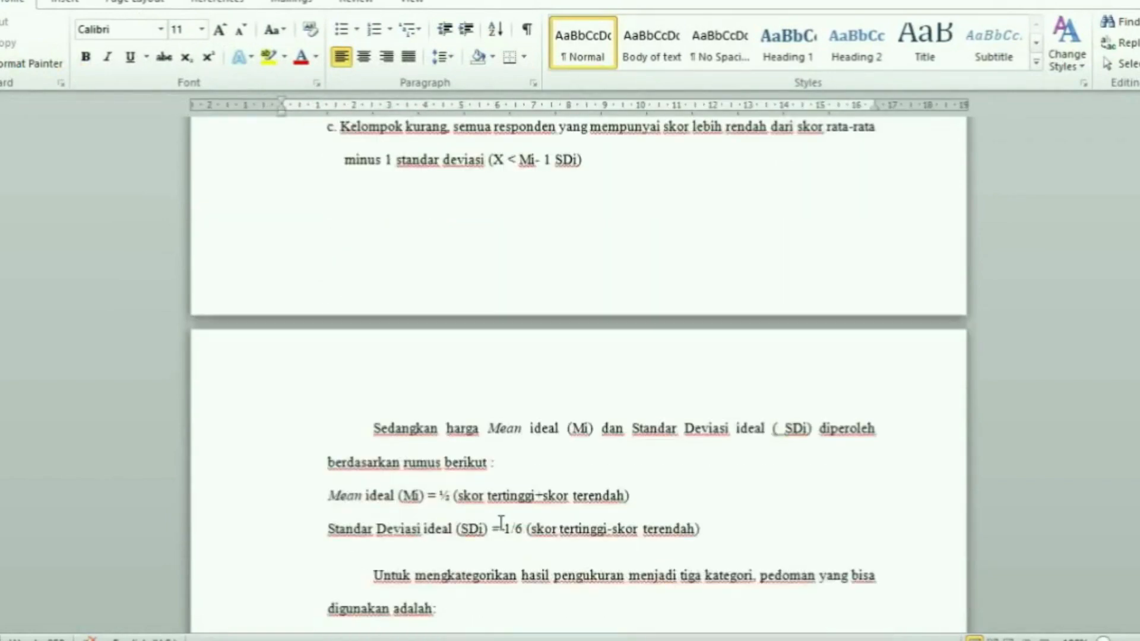
scroll(503, 523, "down", 3)
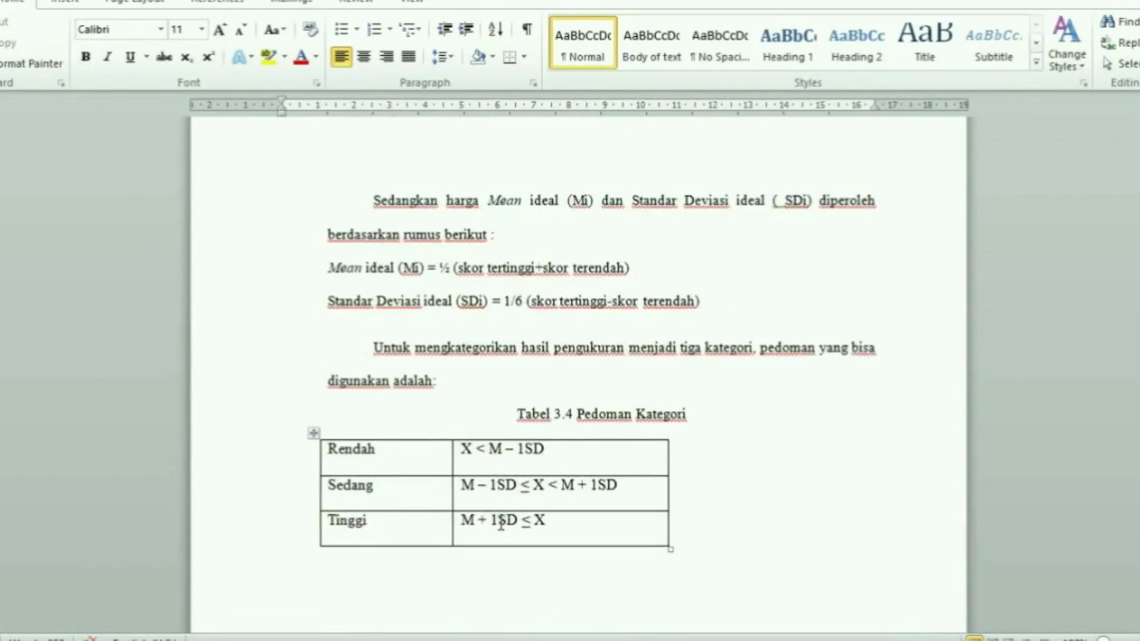
scroll(501, 522, "up", 8)
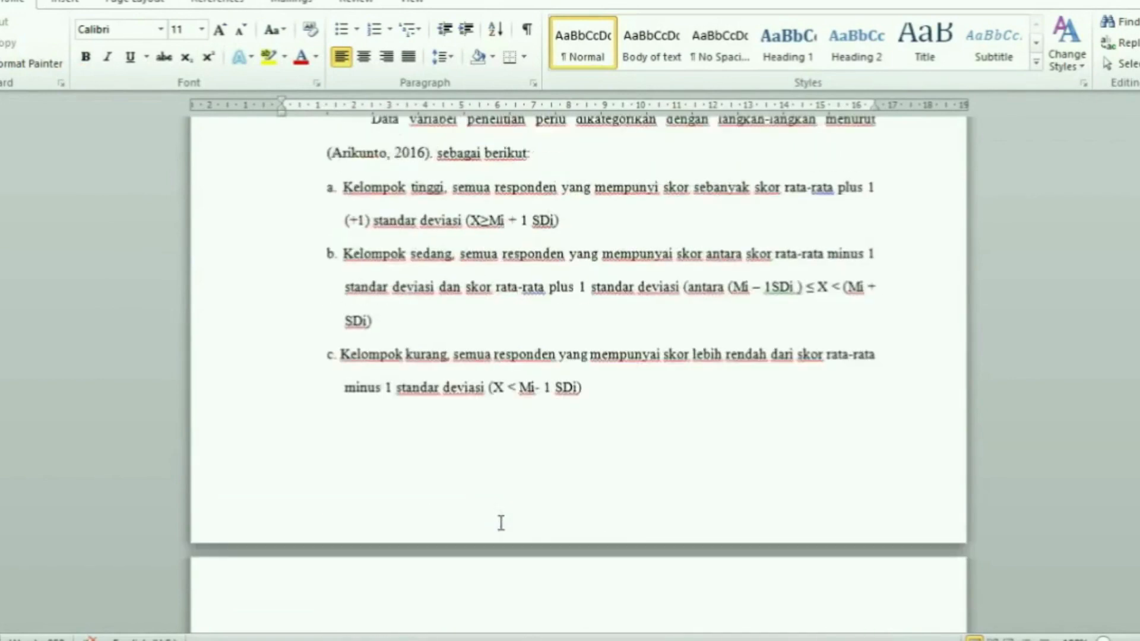
- Highlight the Arikunto (2016) categorisation rules and compare them with the ideal mean formulas and the category table
scroll(501, 517, "up", 2)
left_click(359, 258)
left_click_drag(359, 257, 608, 570)
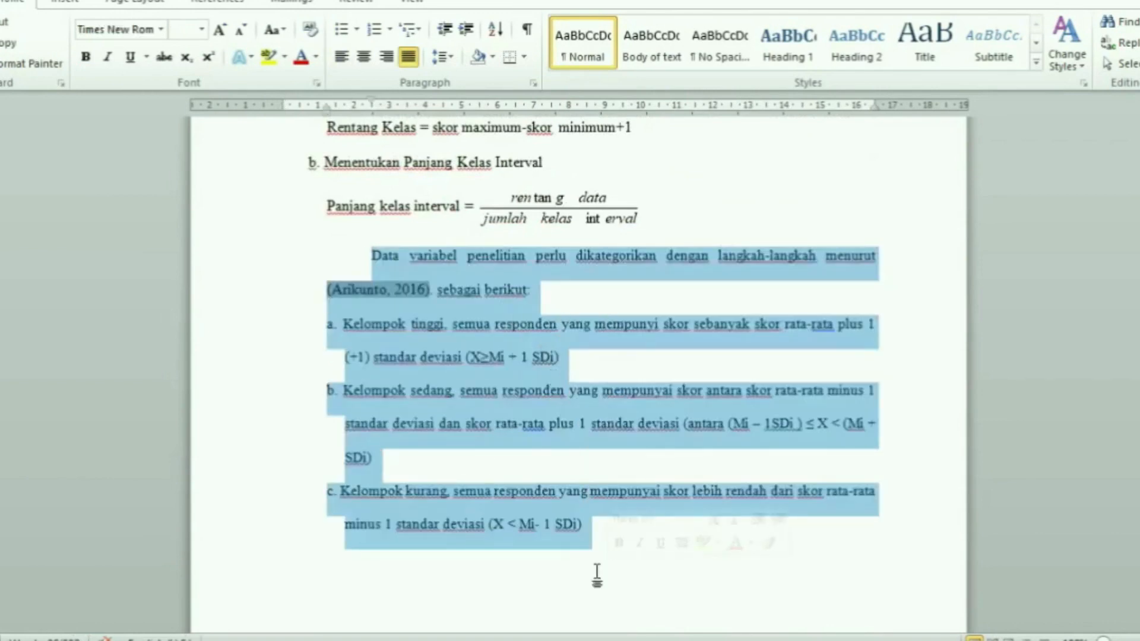
scroll(598, 570, "down", 4)
scroll(599, 570, "down", 8)
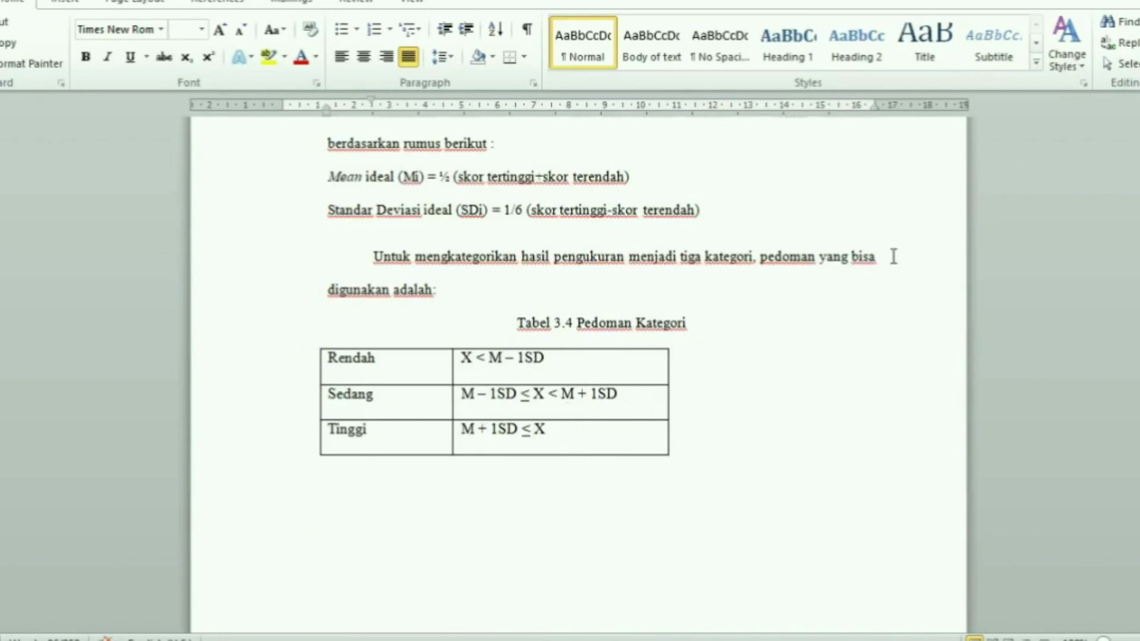
scroll(893, 256, "up", 2)
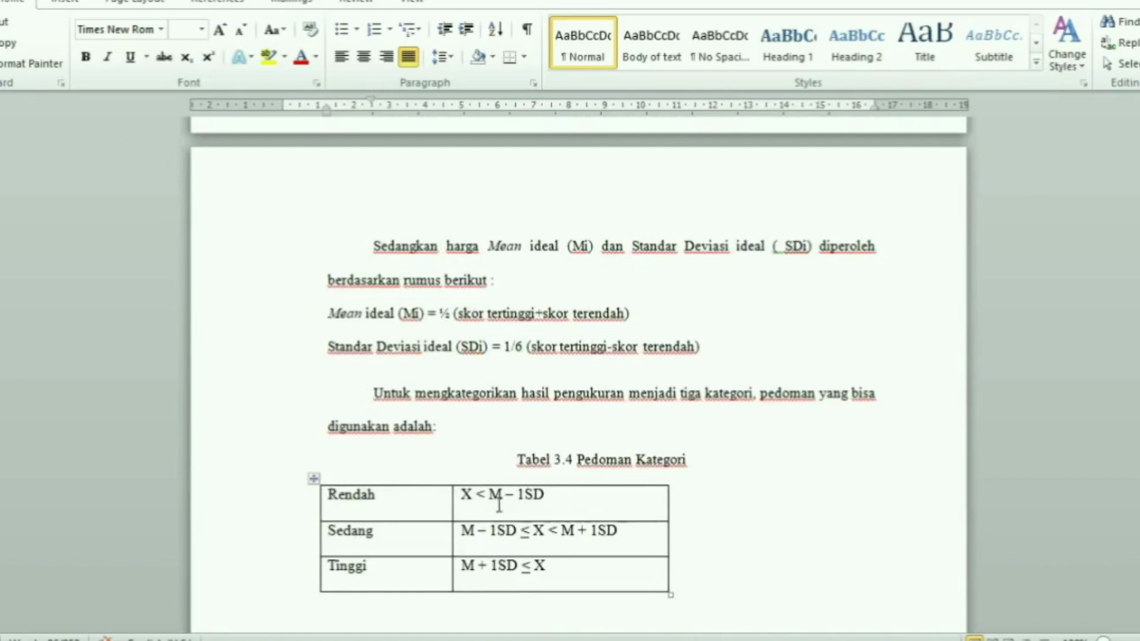
- Copy the Mean ideal (Mi) and Standar Deviasi ideal (SDi) formula lines from Document1
left_click_drag(500, 496, 489, 496)
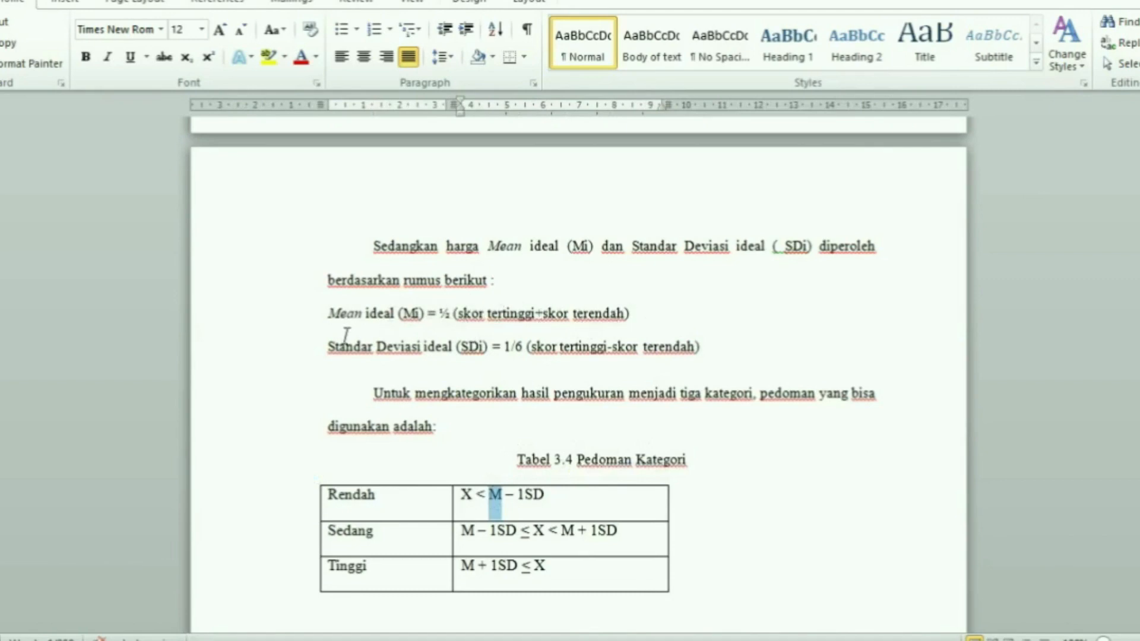
left_click_drag(327, 313, 725, 353)
key("ctrl+c")
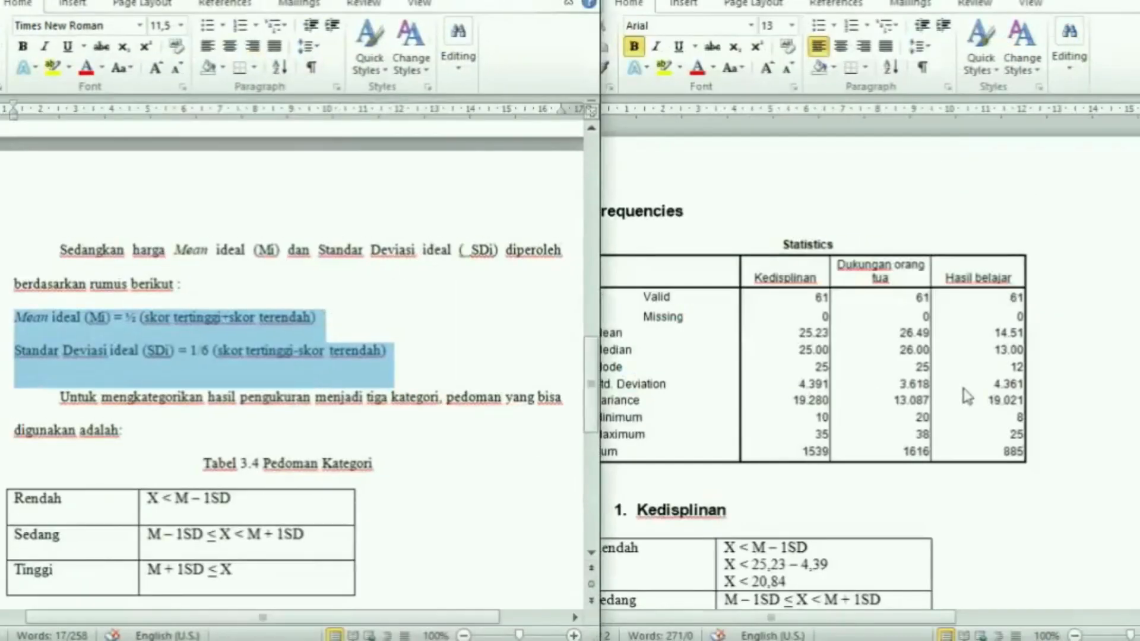
- Add blank lines under the Kedisplinan heading in the Frequencies document and paste the two copied formulas there
left_click(953, 514)
scroll(884, 492, "down", 6)
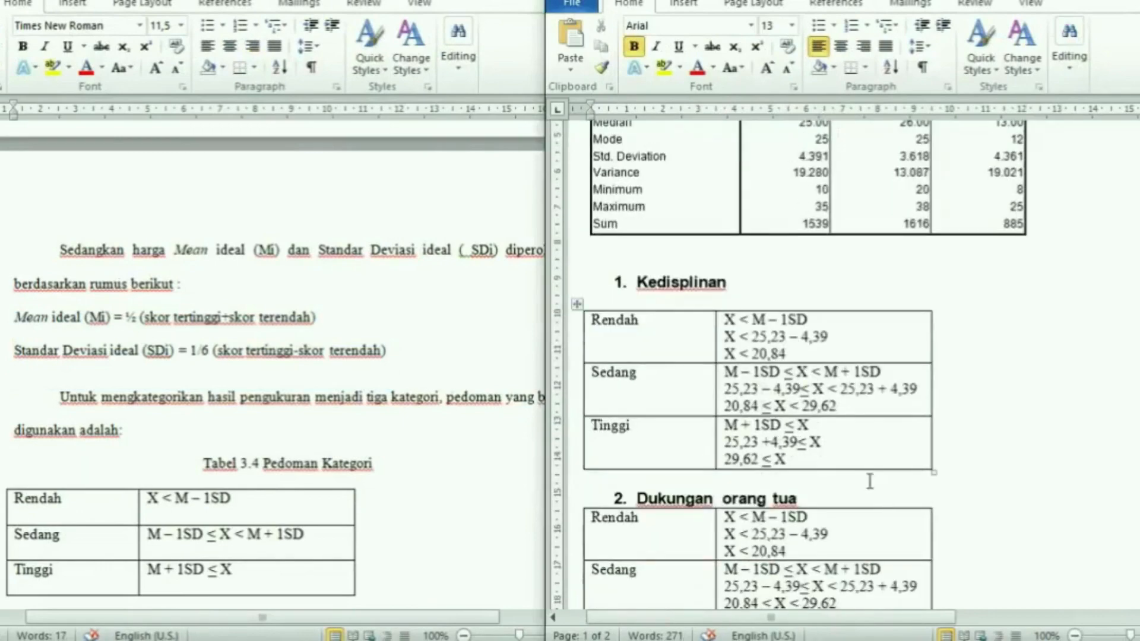
left_click(758, 293)
scroll(992, 347, "up", 3)
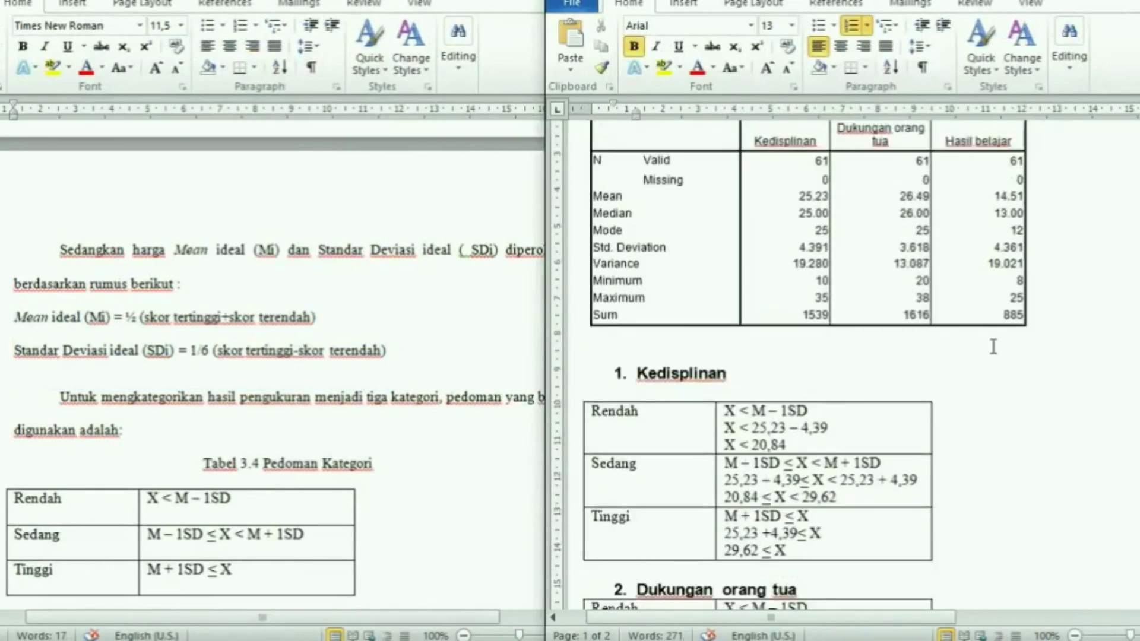
key("Return")
key("Return")
key("Return")
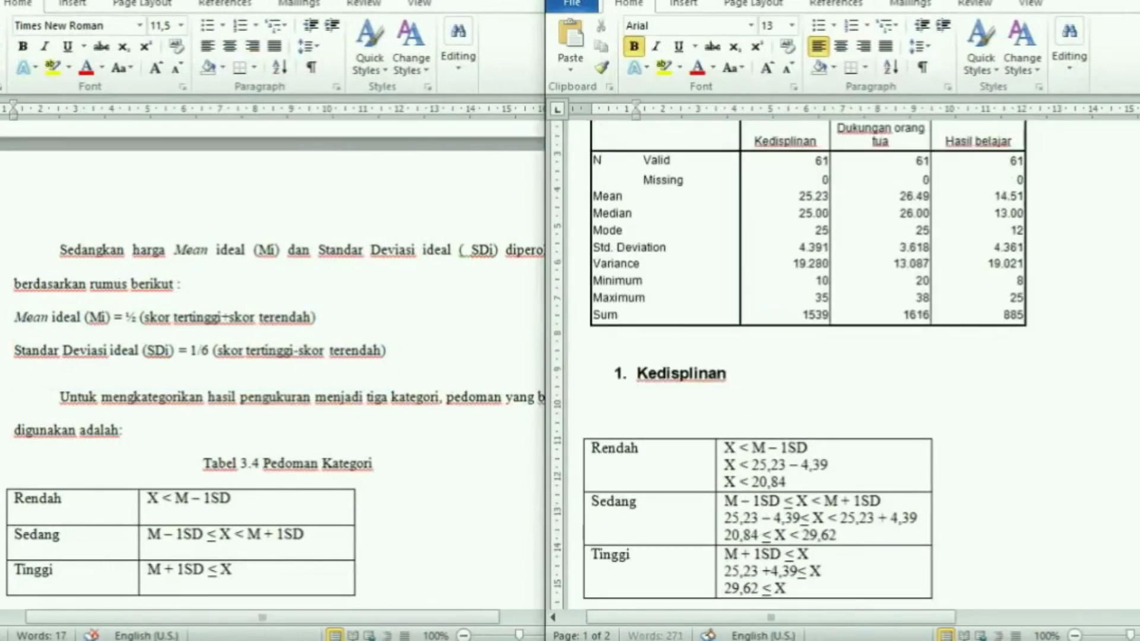
key("ctrl+v")
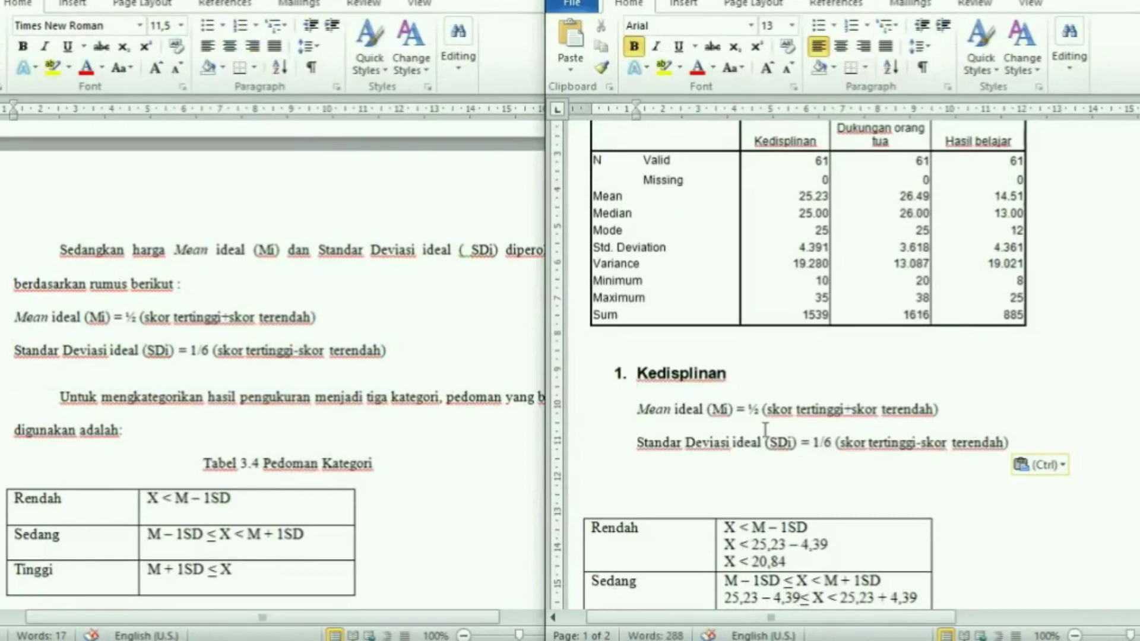
- In the Kedisplinan Mean ideal formula, replace "skor tertinggi" with 35 and "skor terendah" with 10
scroll(745, 466, "down", 1)
scroll(745, 462, "up", 1)
left_click_drag(843, 409, 767, 409)
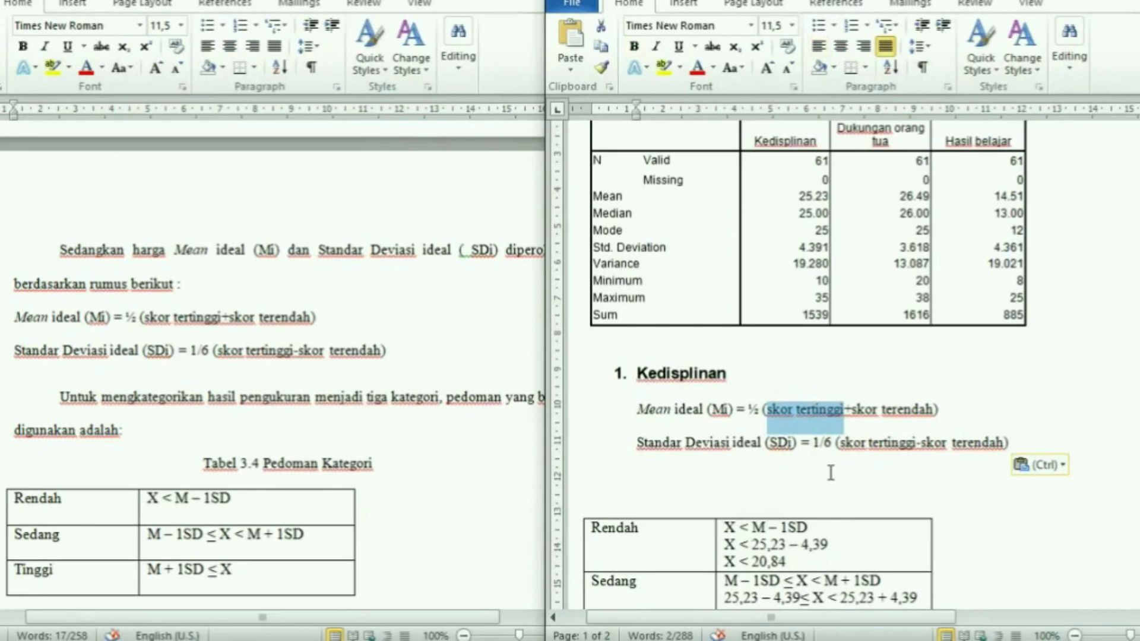
type("35")
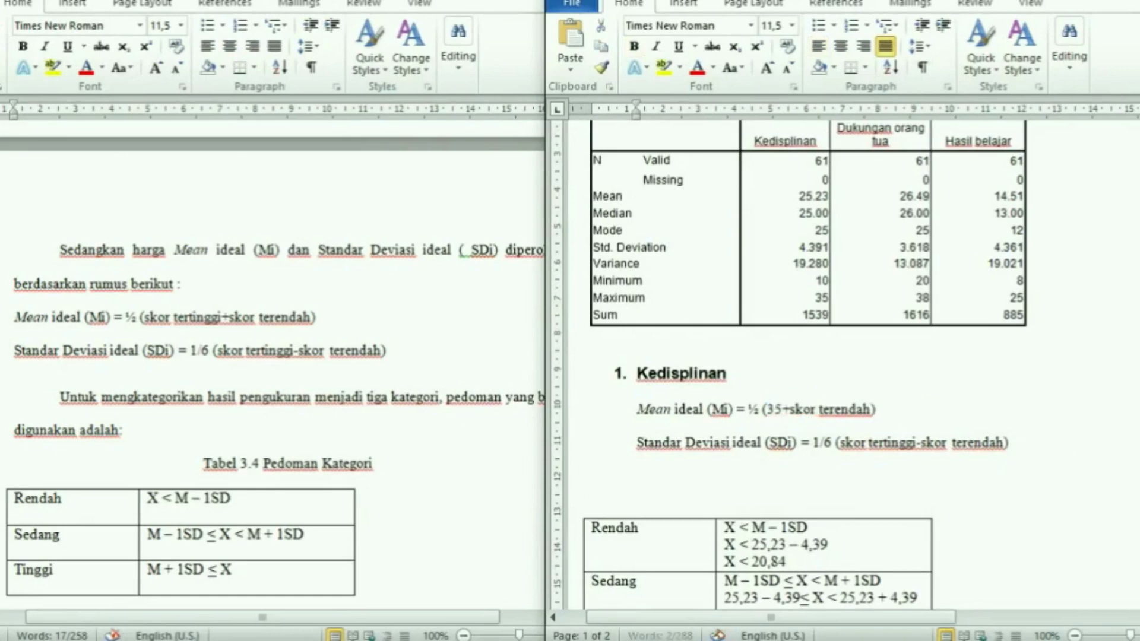
left_click_drag(878, 409, 804, 403)
type("10")
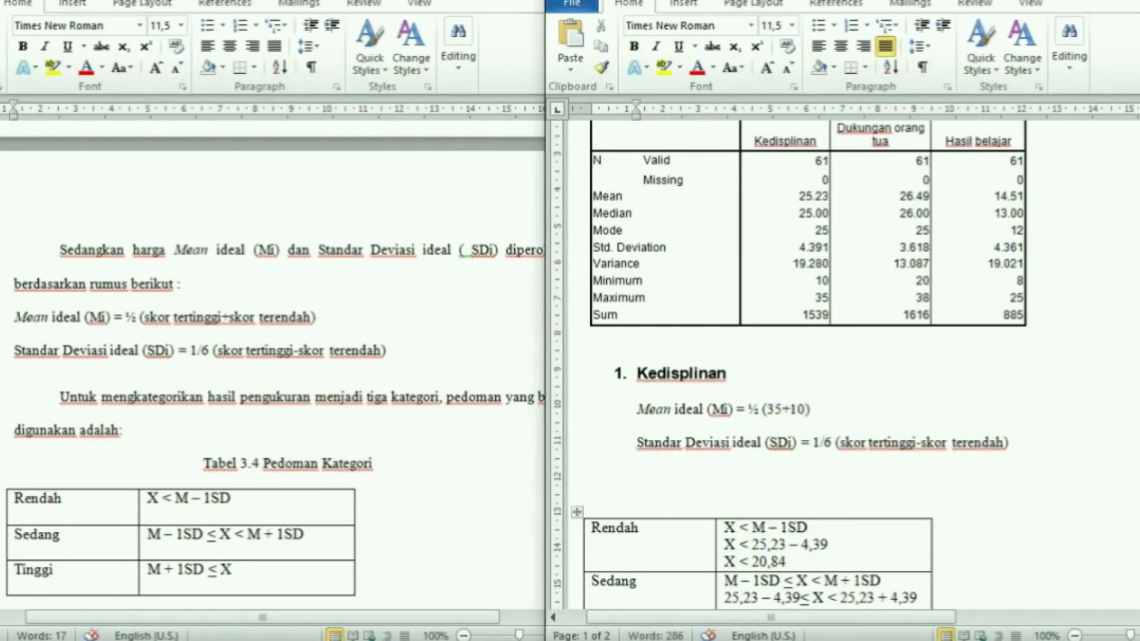
- Open Calculator and narrow its window so the Kedisplinan formulas in the document stay visible beside it
left_click(6, 639)
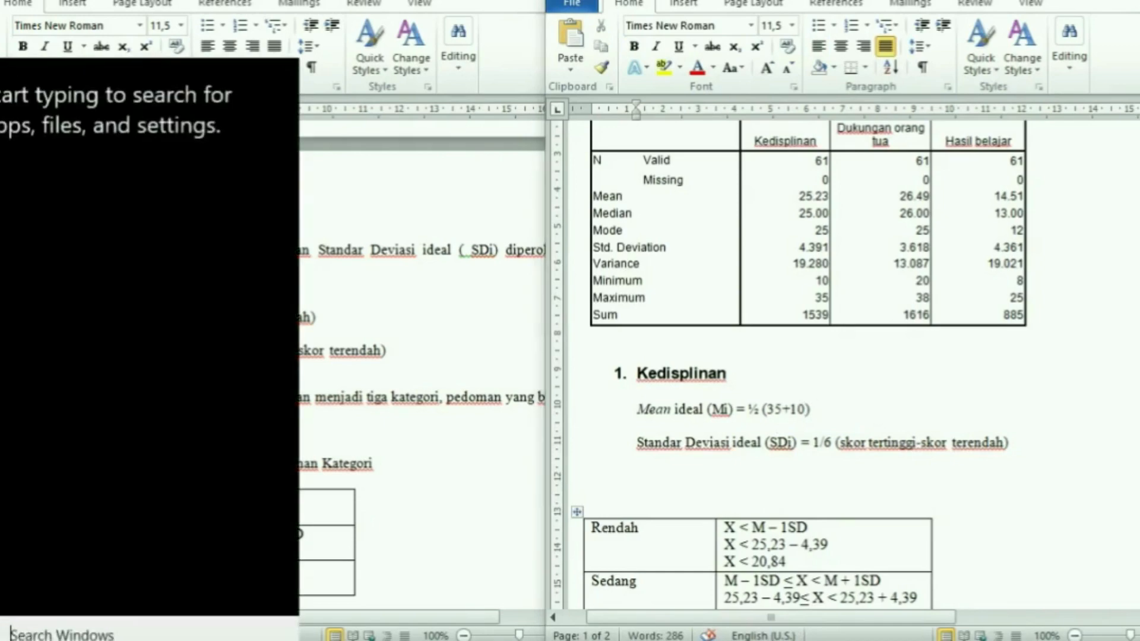
type("calc")
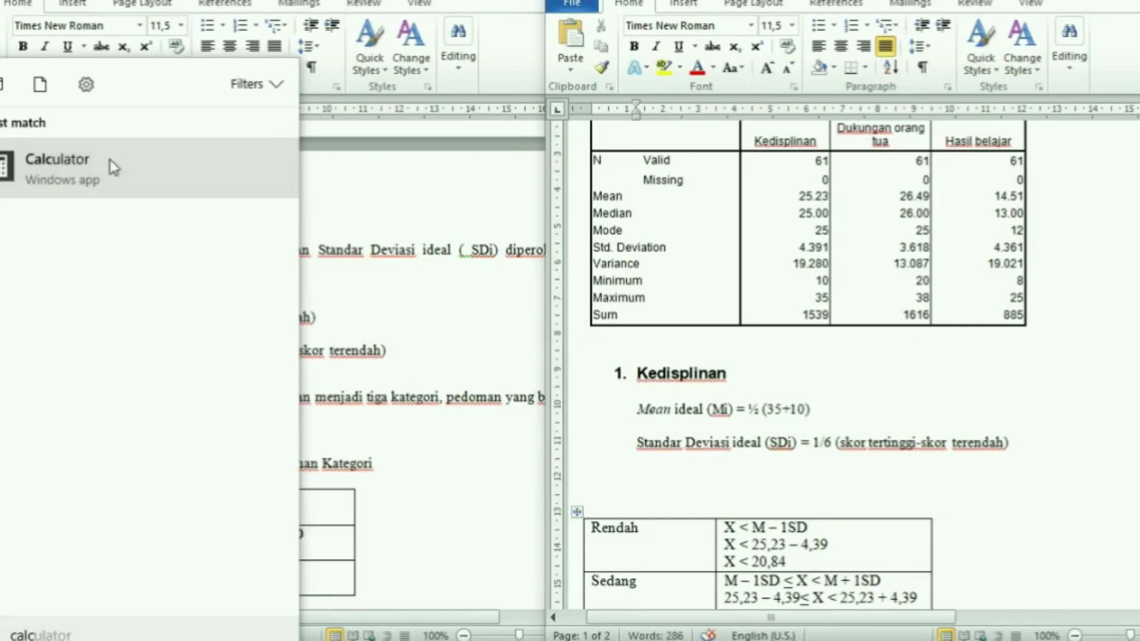
left_click(113, 168)
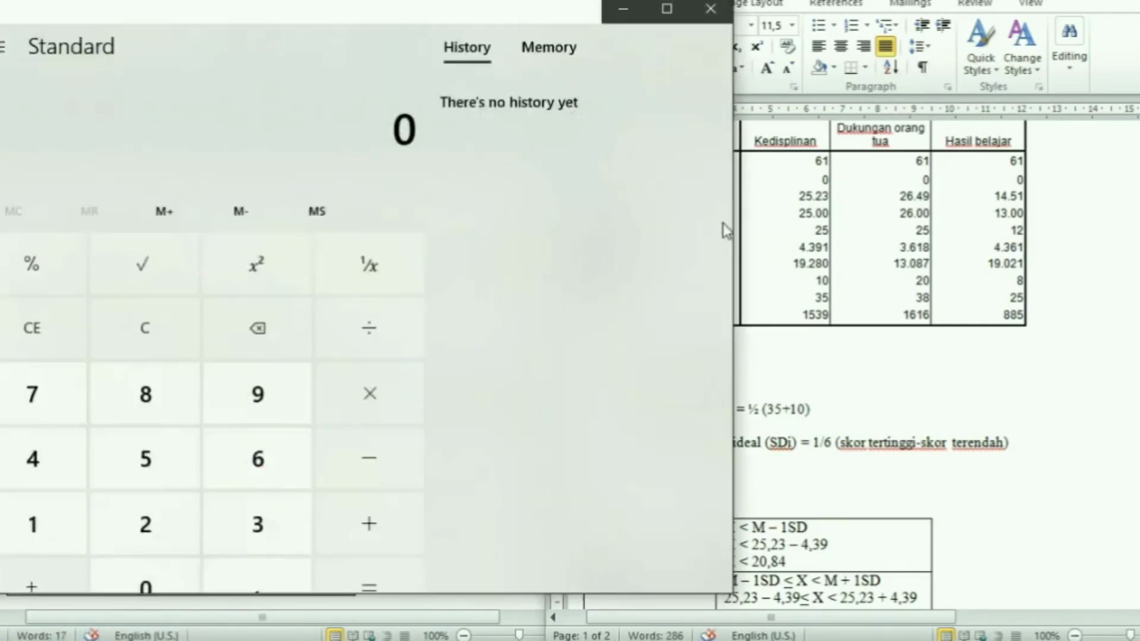
left_click_drag(732, 232, 374, 225)
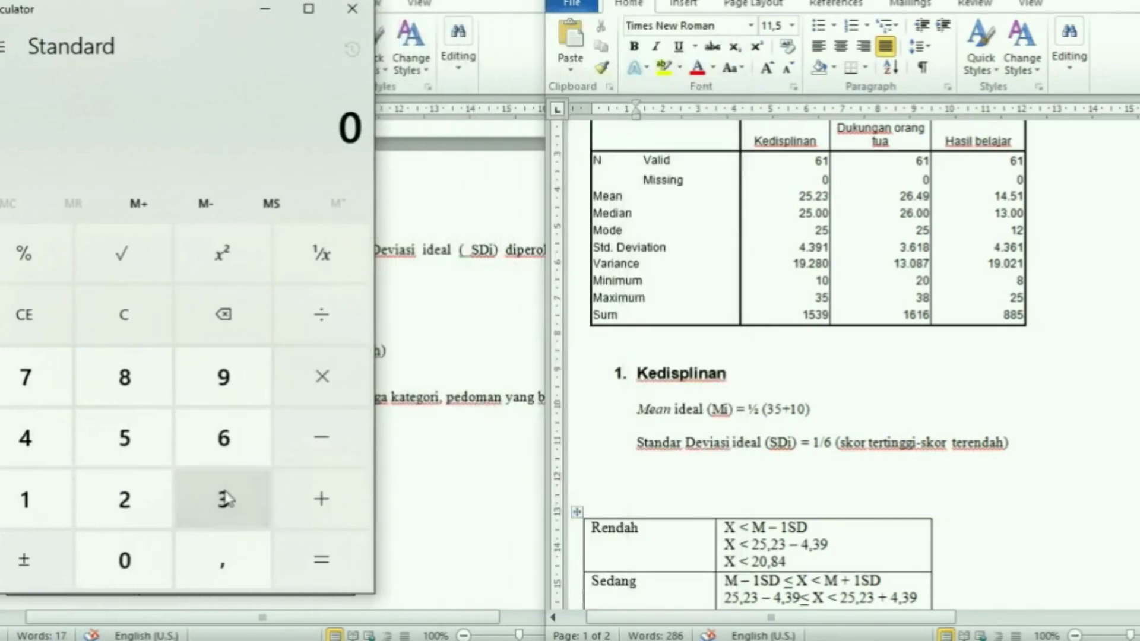
- Calculate 45 ÷ 2 in Calculator and append "=22,5" to the Kedisplinan Mean ideal formula in Word
left_click(53, 457)
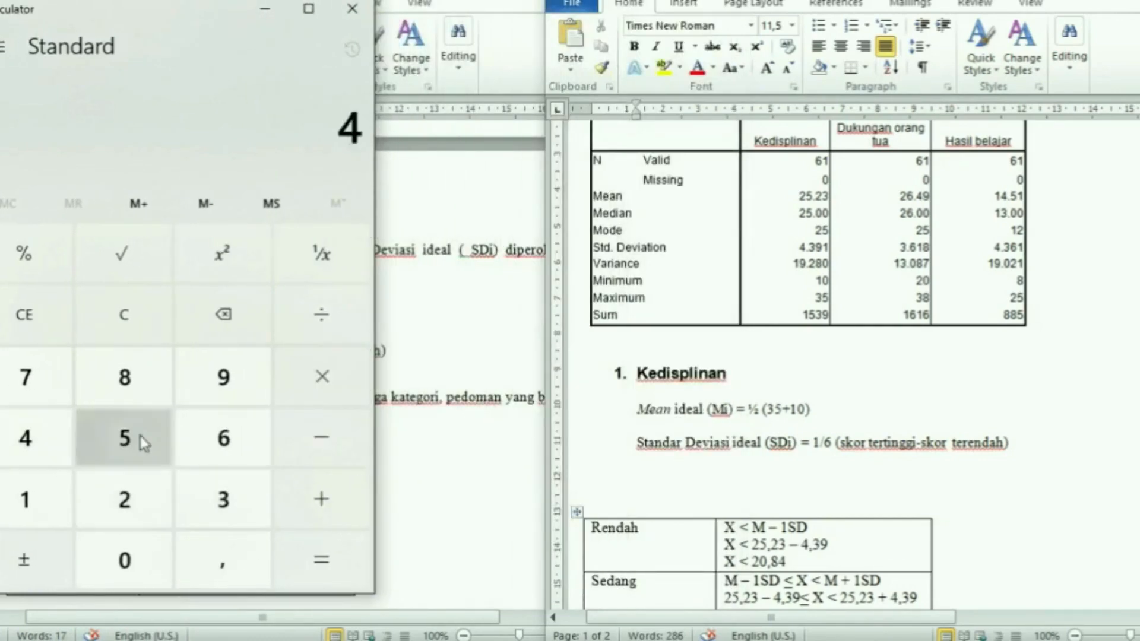
left_click(135, 442)
left_click(337, 333)
left_click(138, 500)
left_click(350, 552)
left_click(816, 408)
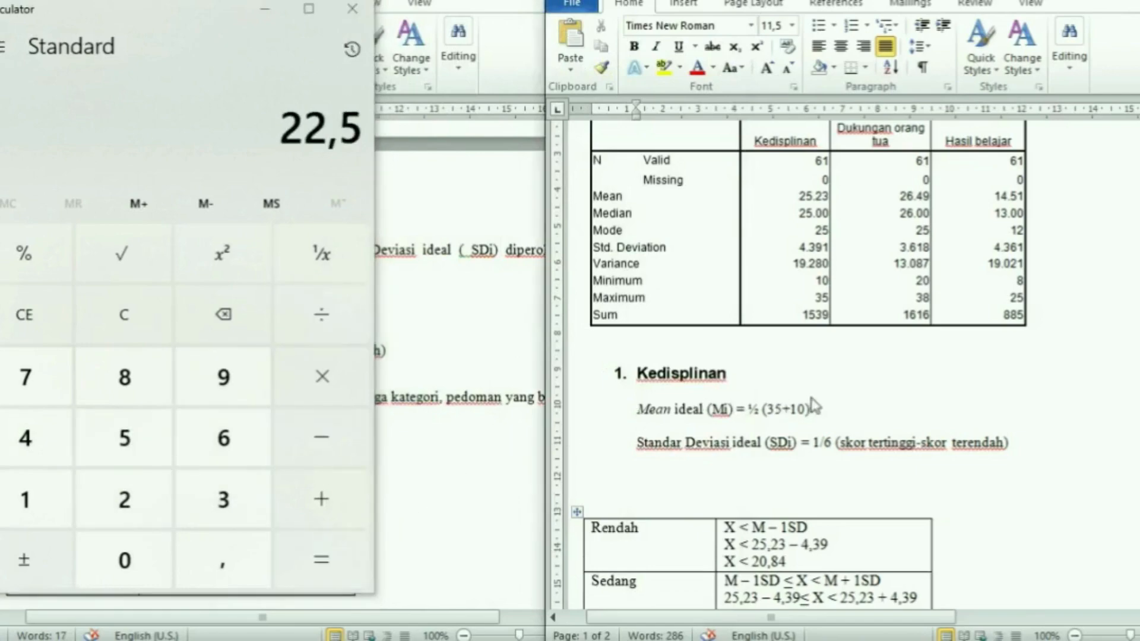
type("=22,5")
- In the Kedisplinan Standar Deviasi ideal formula, replace "skor tertinggi" with 35 and "skor terendah" with 10
left_click_drag(915, 450, 847, 450)
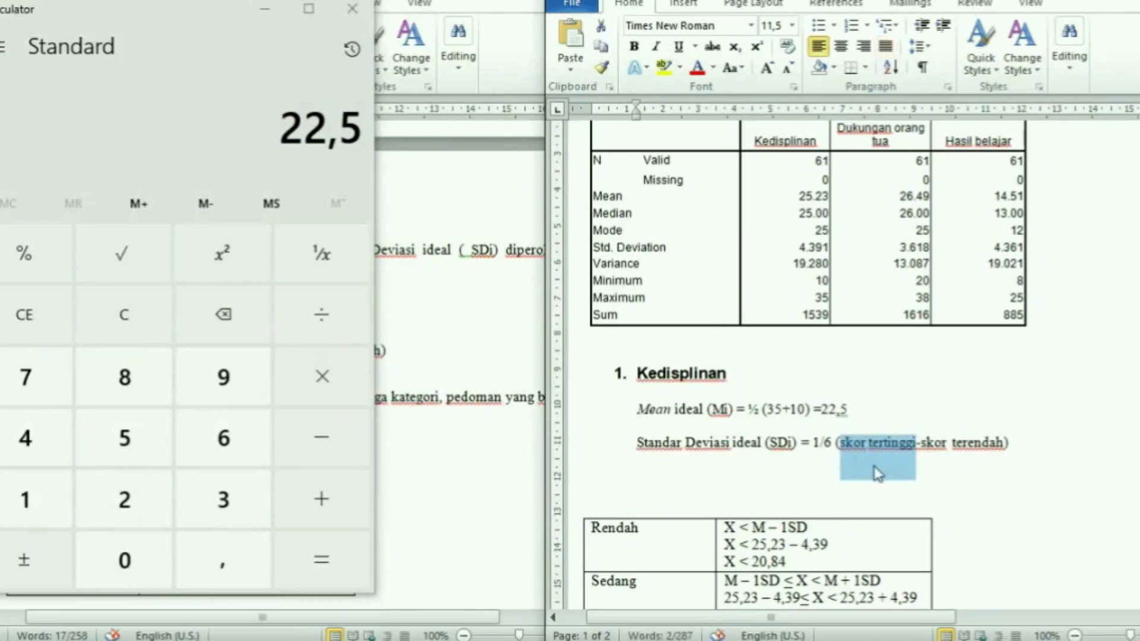
type("35")
left_click_drag(943, 446, 876, 454)
type("10")
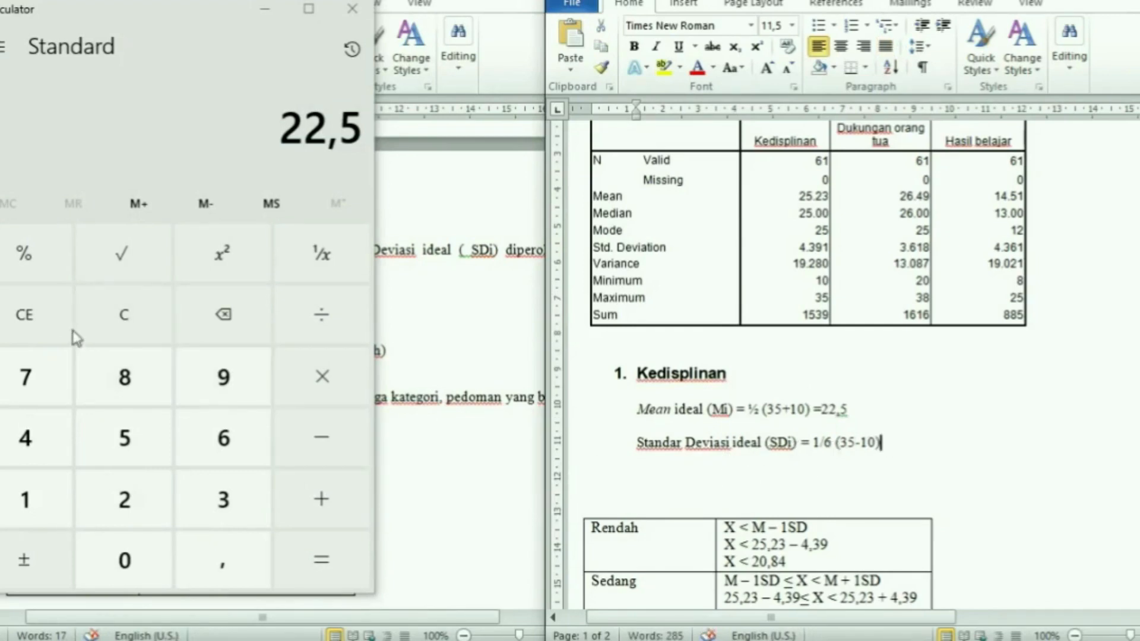
- Calculate 25 ÷ 6 in Calculator and append "=4,16" to the Kedisplinan Standar Deviasi ideal formula in Word
left_click(123, 315)
left_click(124, 498)
left_click(135, 458)
left_click(303, 311)
left_click(239, 455)
left_click(325, 561)
left_click(920, 442)
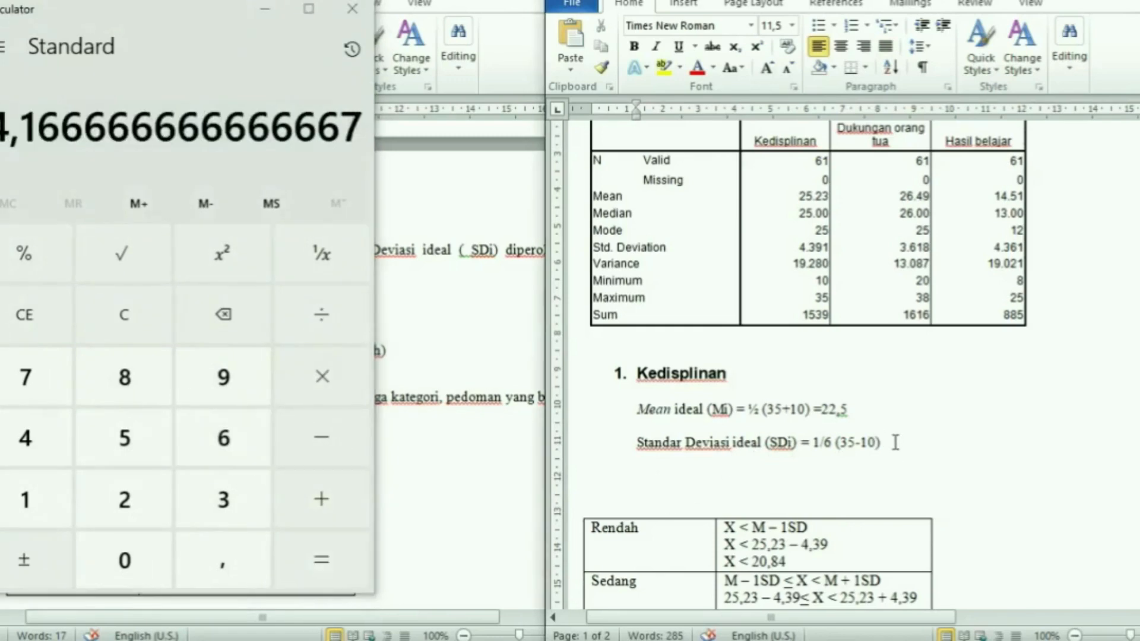
type("=4,16")
- Select 25,23 in the Kedisplinan Rendah row, and check the Tabel 3.4 Pedoman Kategori in Document1 and the frequency statistics
scroll(843, 488, "down", 3)
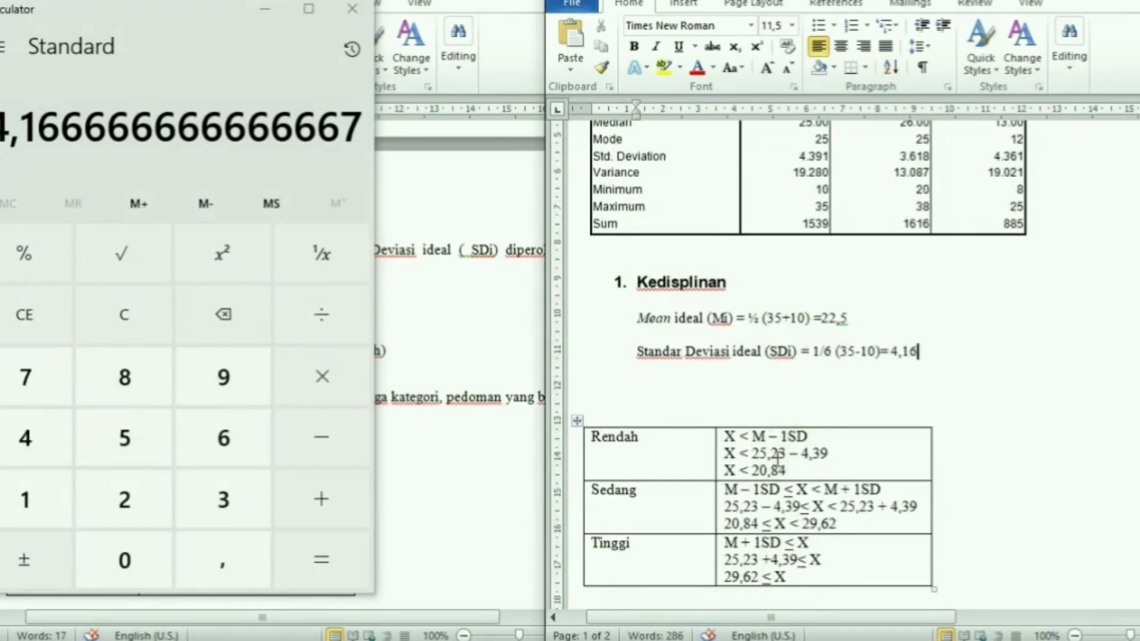
left_click_drag(786, 453, 751, 453)
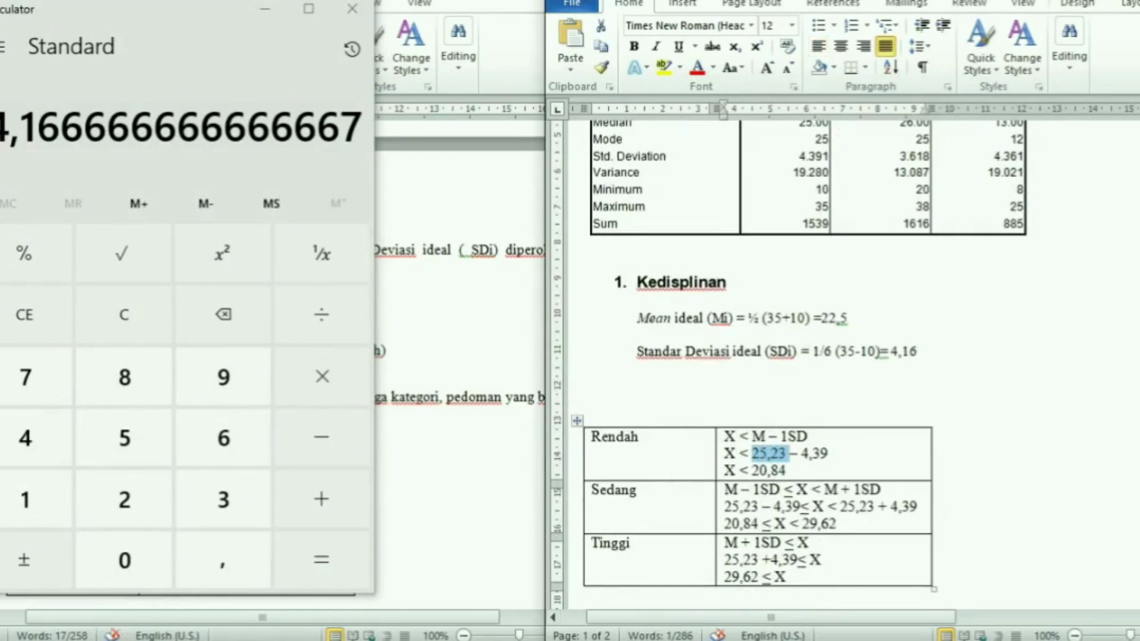
mouse_move(416, 638)
left_click(475, 570)
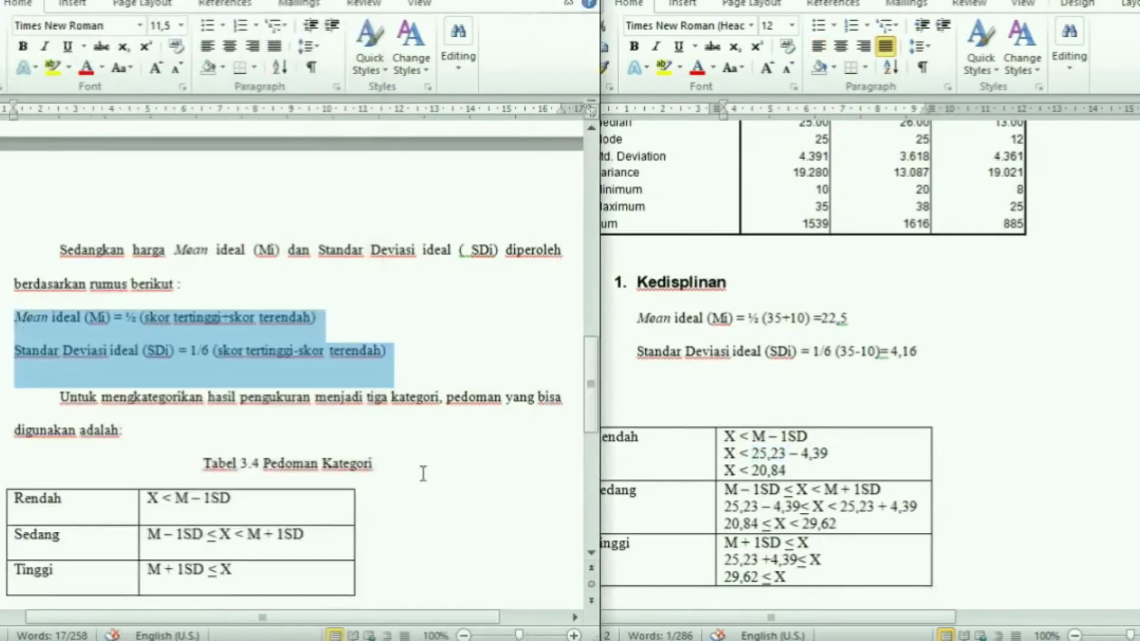
scroll(398, 437, "down", 3)
scroll(397, 433, "up", 6)
scroll(394, 416, "down", 5)
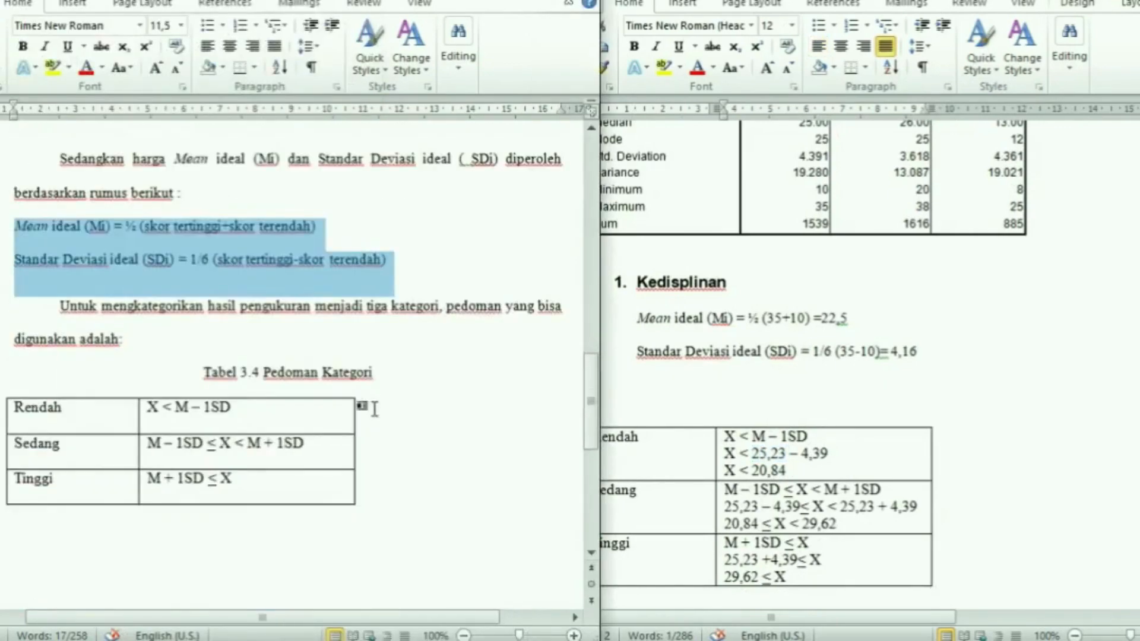
left_click(283, 466)
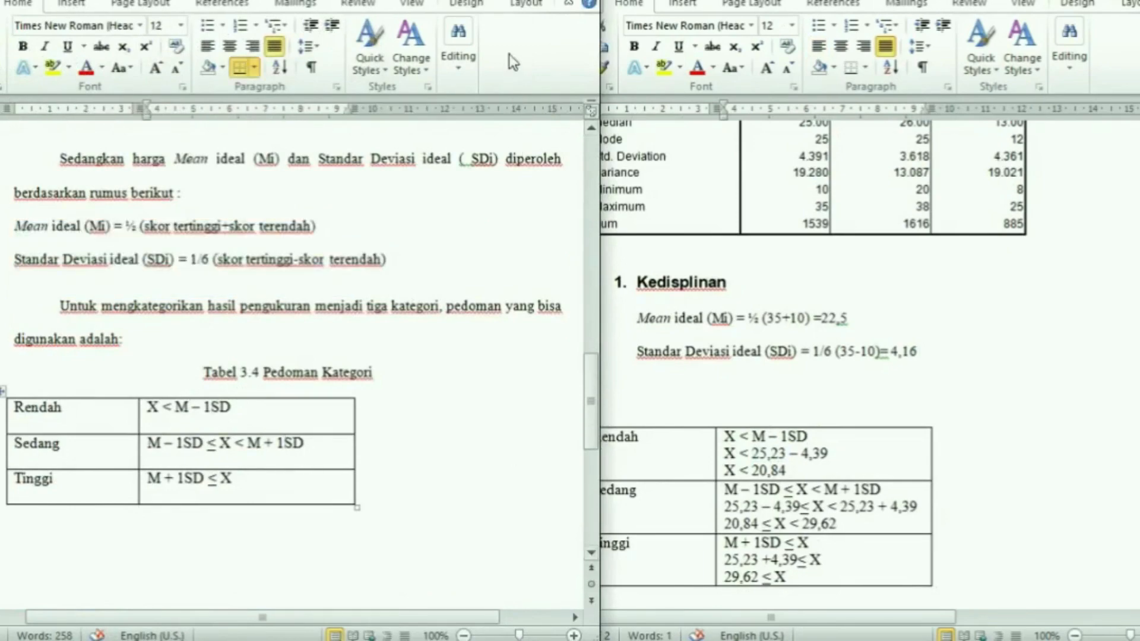
left_click(490, 1)
scroll(796, 473, "up", 3)
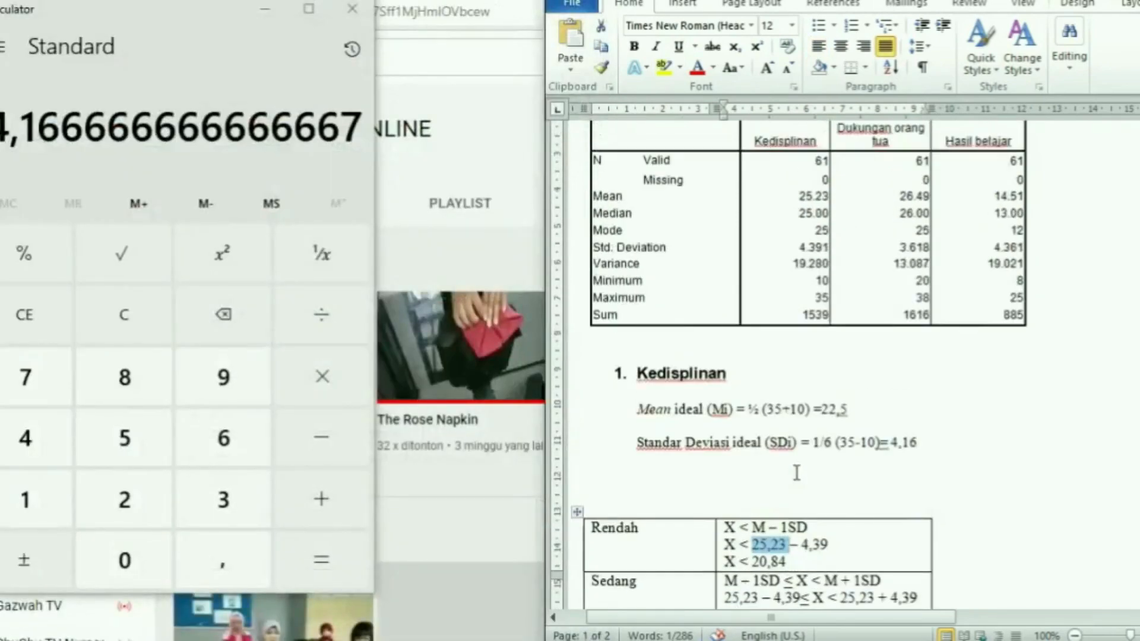
scroll(879, 482, "down", 3)
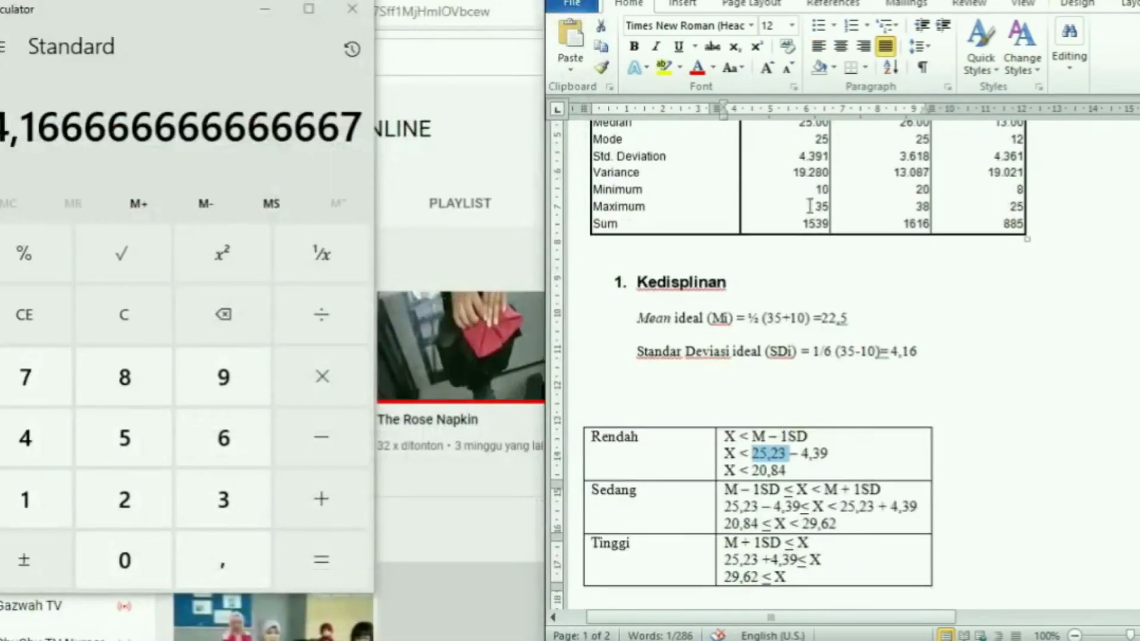
scroll(817, 158, "up", 2)
scroll(810, 175, "up", 3)
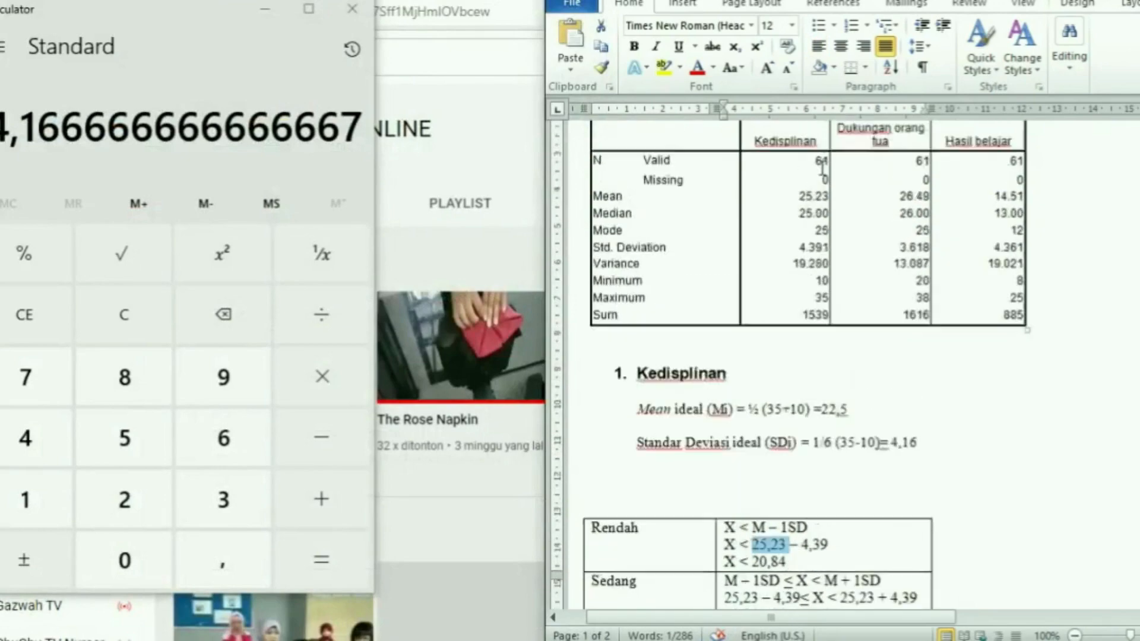
scroll(784, 297, "down", 3)
scroll(787, 321, "down", 2)
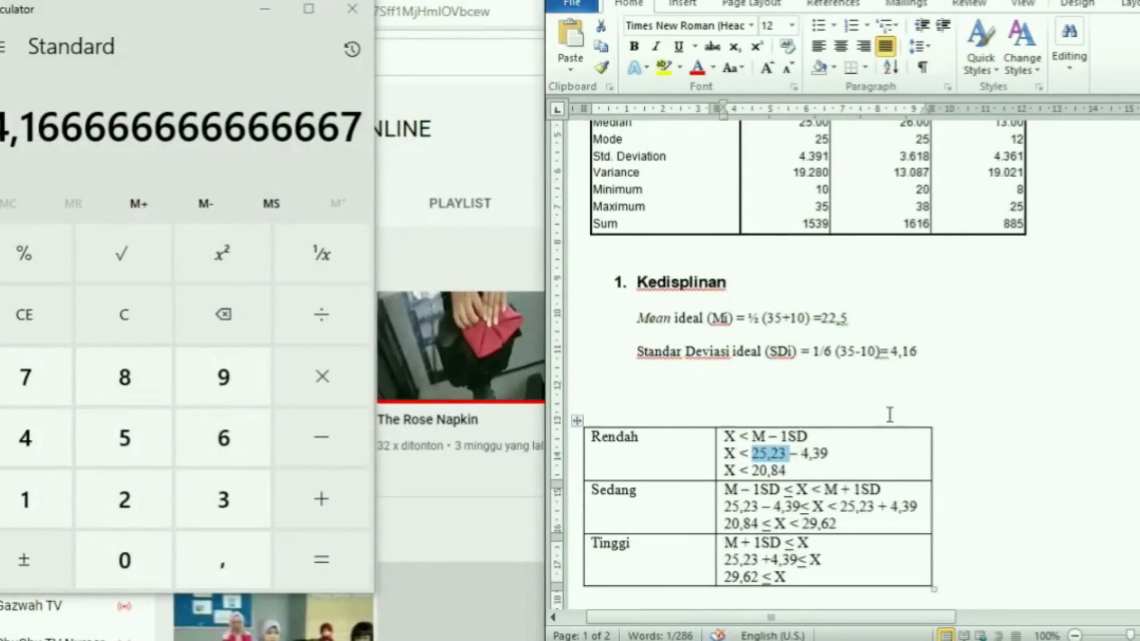
- Change the calculation line in the Kedisplinan Rendah row to "X < 22,5 – 4,16"
type("22,5")
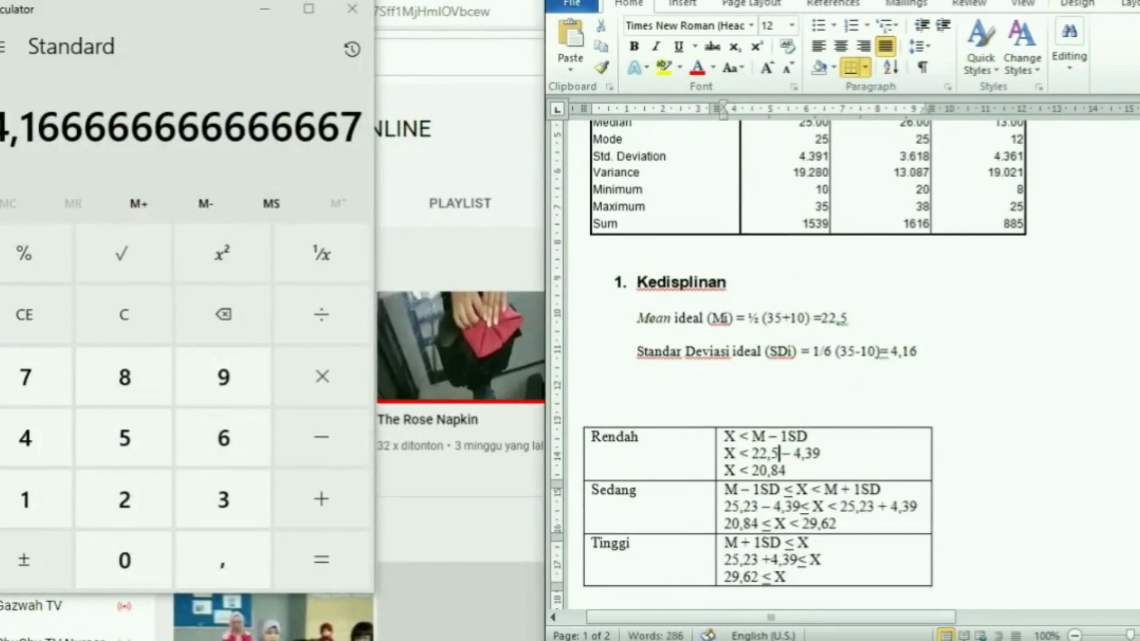
left_click(858, 453)
key("BackSpace")
key("BackSpace")
key("BackSpace")
type("4")
- Calculate 22,5 − 4,16 in Calculator
left_click(89, 324)
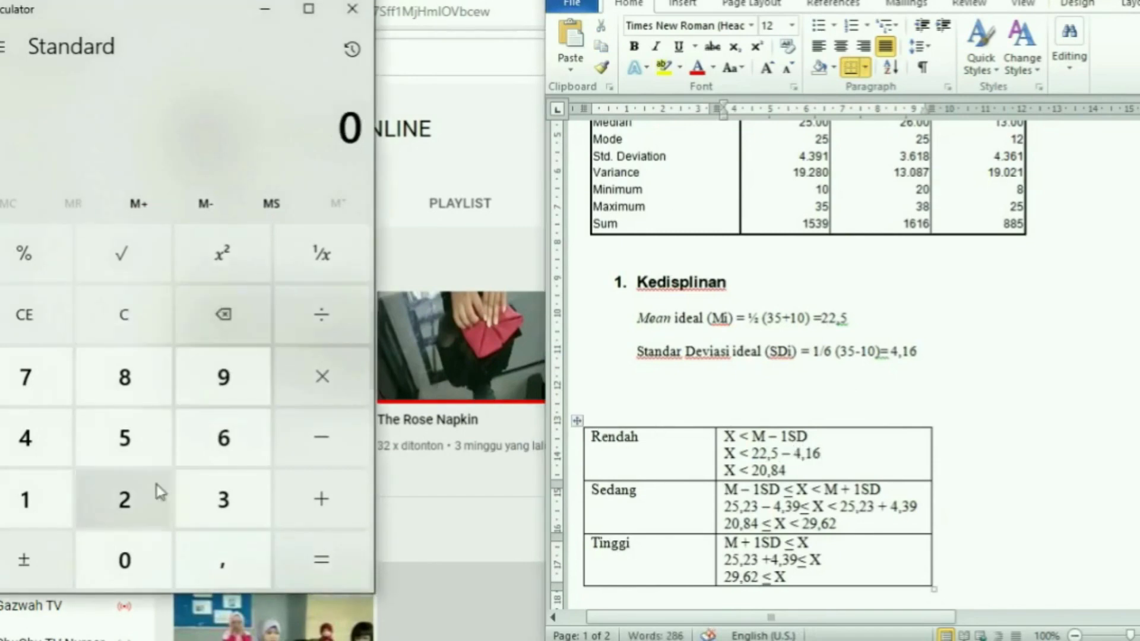
left_click(141, 506)
left_click(140, 507)
left_click(224, 564)
left_click(122, 438)
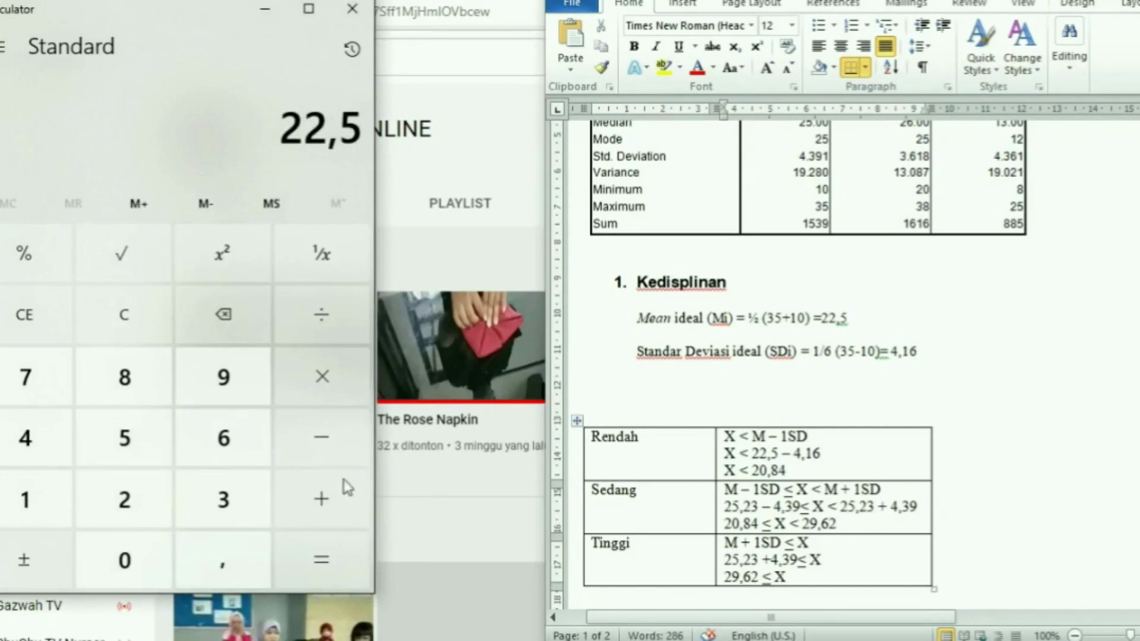
left_click(321, 438)
left_click(25, 438)
left_click(229, 558)
left_click(26, 503)
left_click(255, 451)
left_click(321, 559)
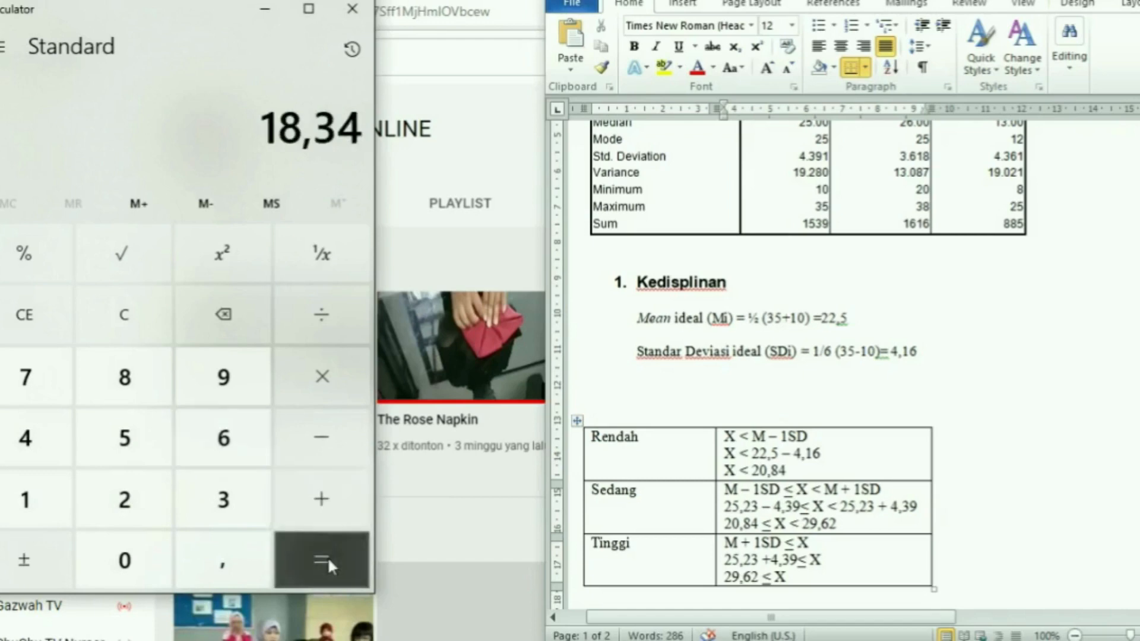
- In Word, set the final limit in the Kedisplinan Rendah row to "X < 18,34"
left_click(937, 373)
left_click(922, 454)
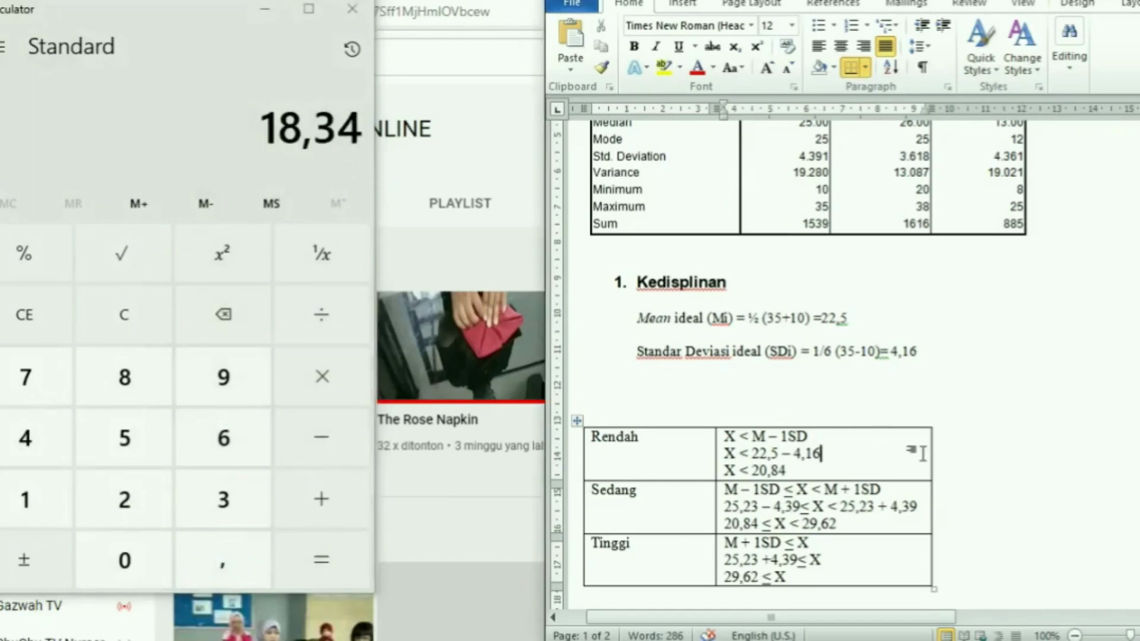
left_click(811, 471)
key("BackSpace")
key("BackSpace")
key("BackSpace")
key("BackSpace")
key("BackSpace")
type("18,34")
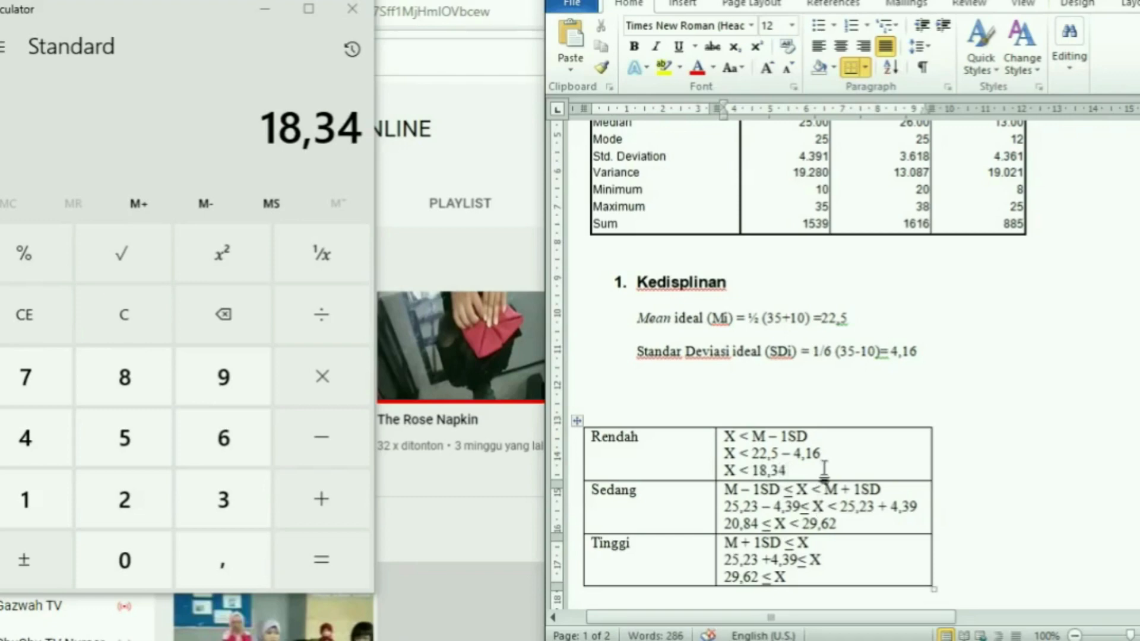
- Copy "22,5 – 4,16" from the Rendah row and paste it over the lower-bound expression in the Sedang row
left_click_drag(821, 453, 760, 462)
key("ctrl+c")
left_click(721, 508)
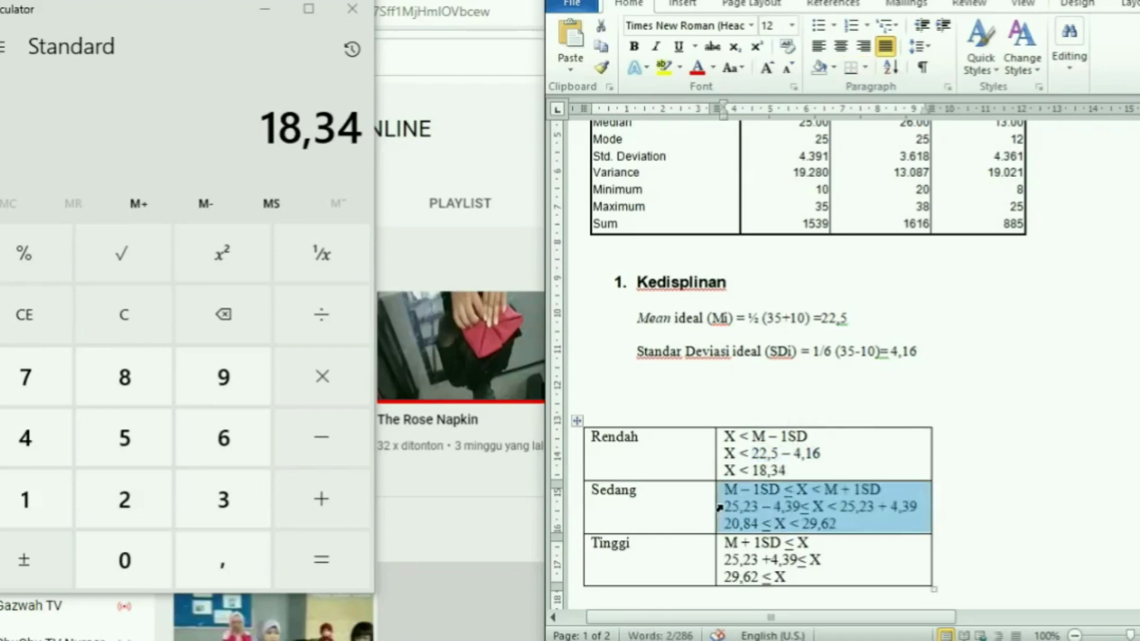
left_click(775, 512)
left_click_drag(801, 505, 731, 505)
key("ctrl+v")
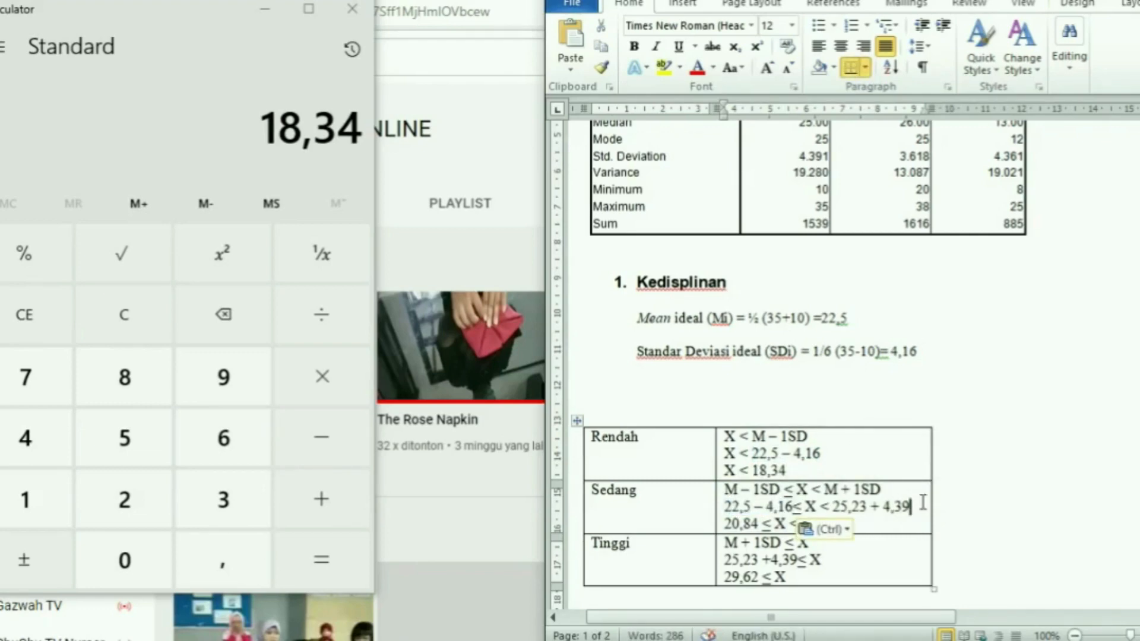
- Paste the copied expression over the Sedang row's upper-bound expression and change its sign so it reads "22,5 + 4,16"
left_click_drag(910, 505, 834, 506)
key("ctrl+v")
left_click(871, 507)
key("BackSpace")
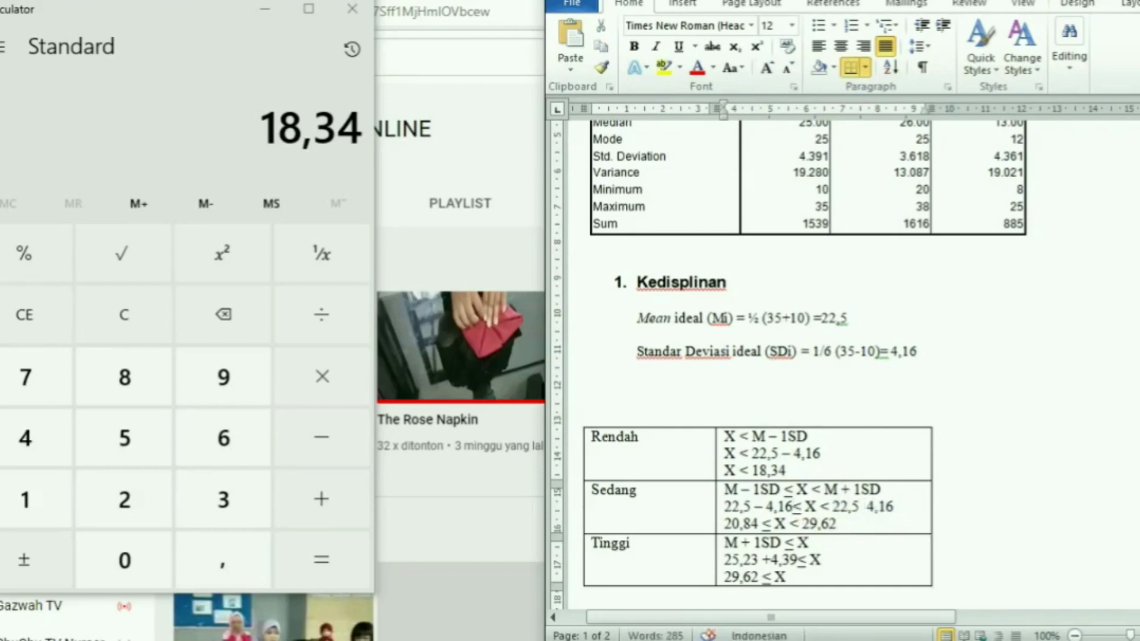
type("+")
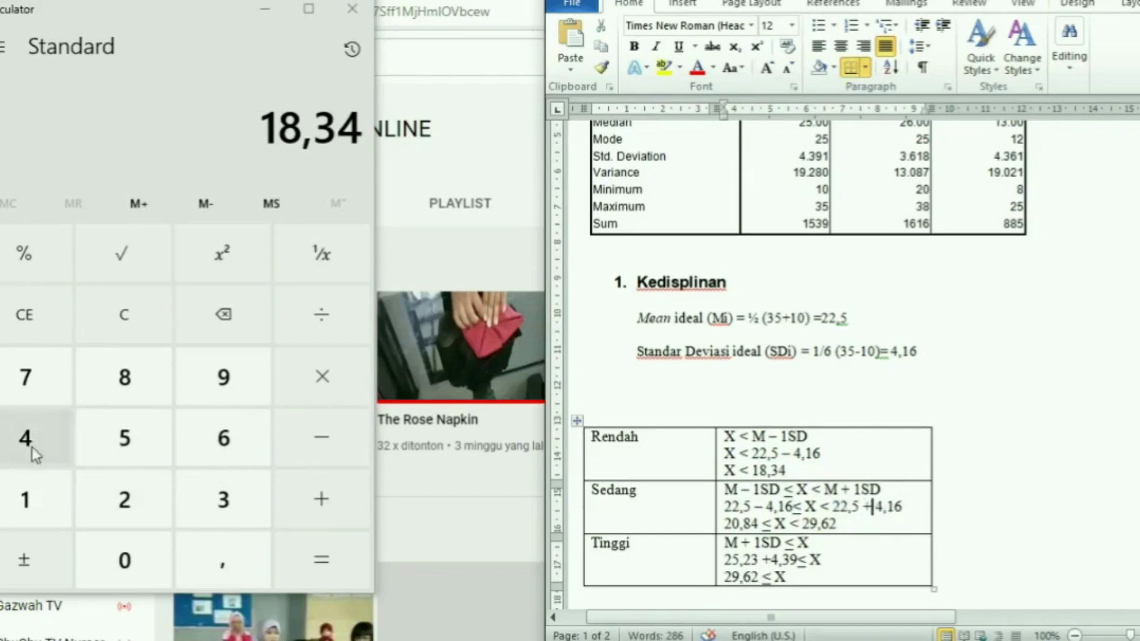
- Calculate 22,5 + 4,16 in Calculator
left_click(146, 332)
left_click(125, 501)
left_click(125, 502)
left_click(223, 558)
left_click(125, 437)
left_click(321, 499)
left_click(24, 439)
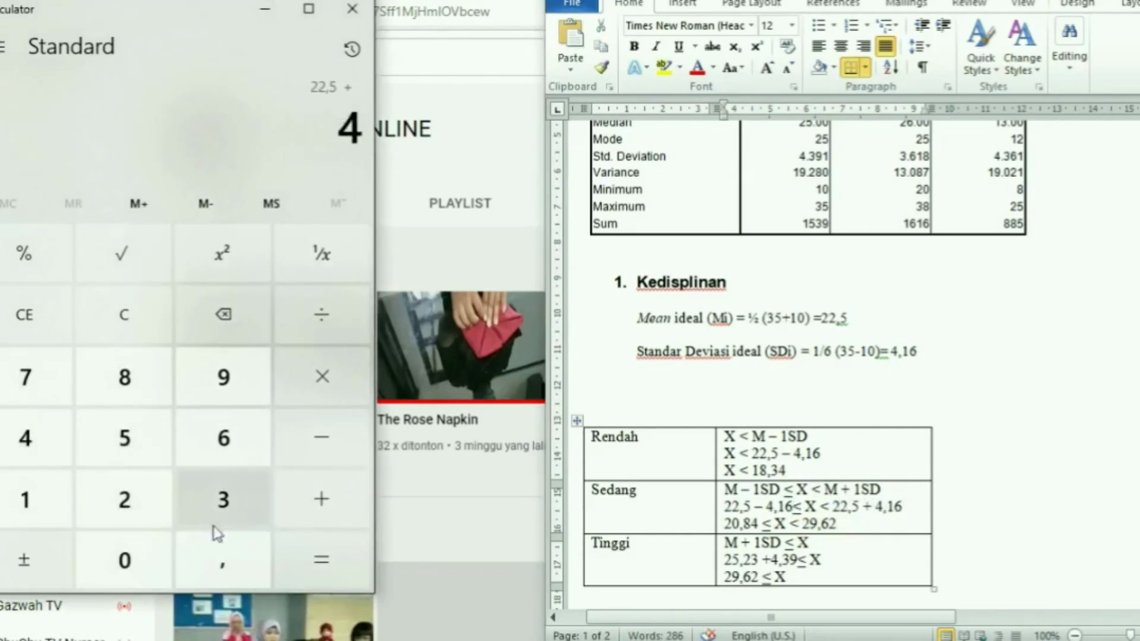
left_click(222, 558)
left_click(11, 500)
left_click(219, 437)
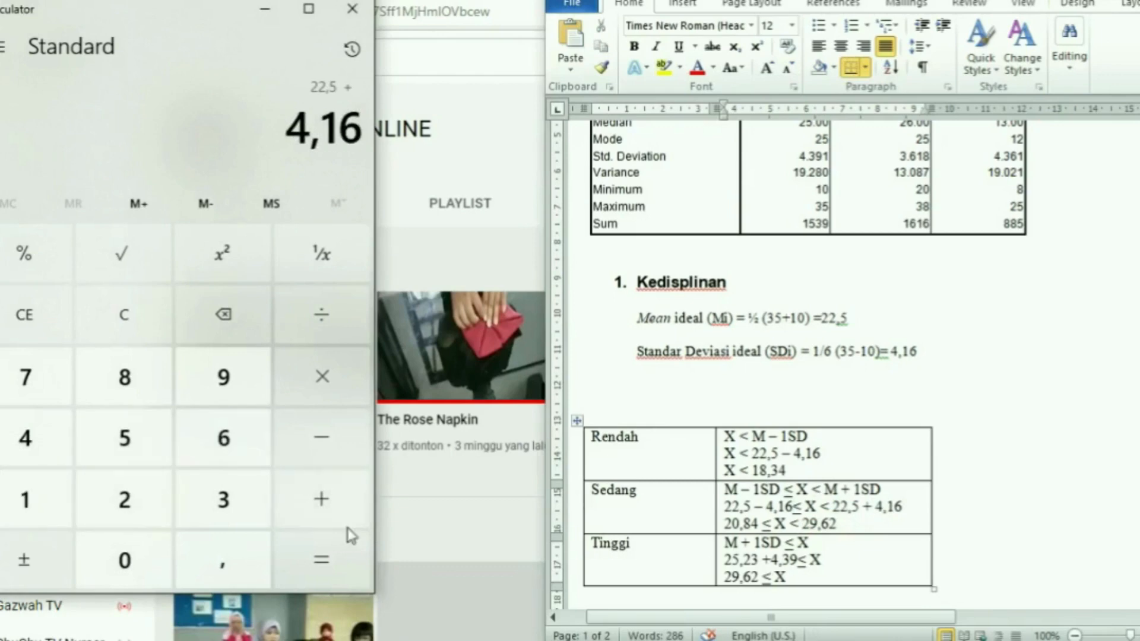
left_click(343, 553)
- In Word, set the upper limit on the last line of the Kedisplinan Sedang row to 26,7
left_click(872, 507)
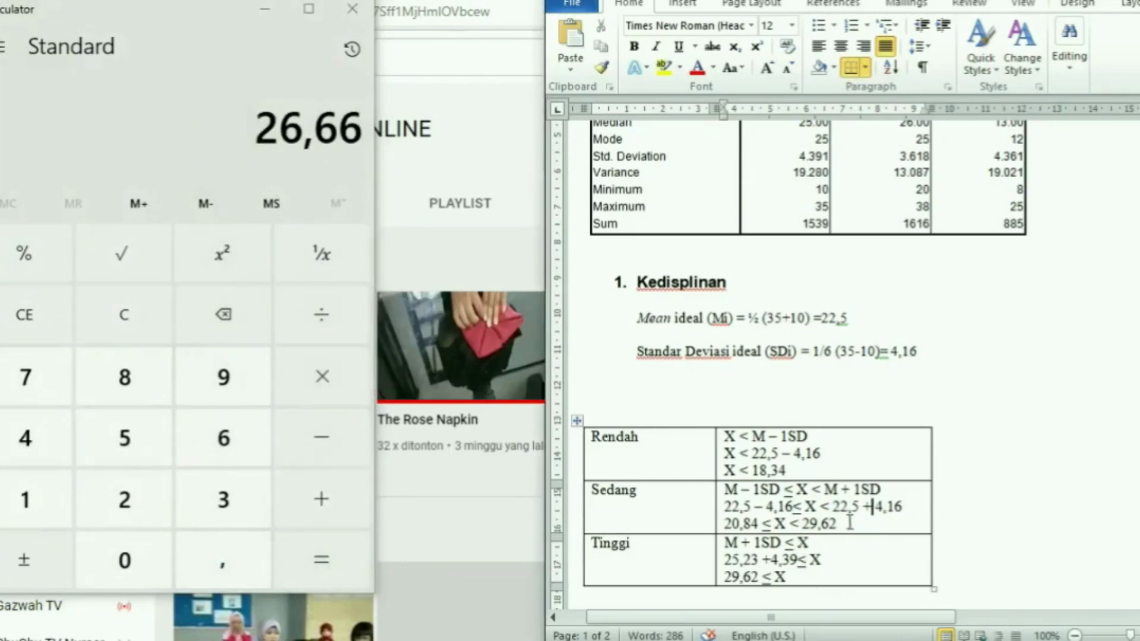
left_click_drag(836, 524, 801, 524)
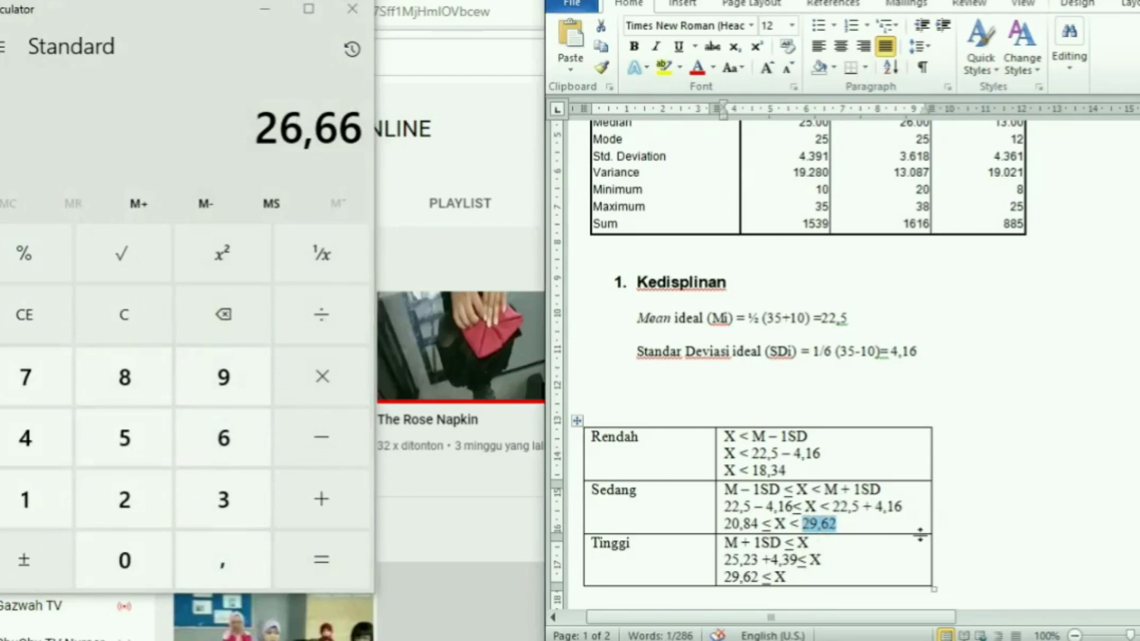
type("26,")
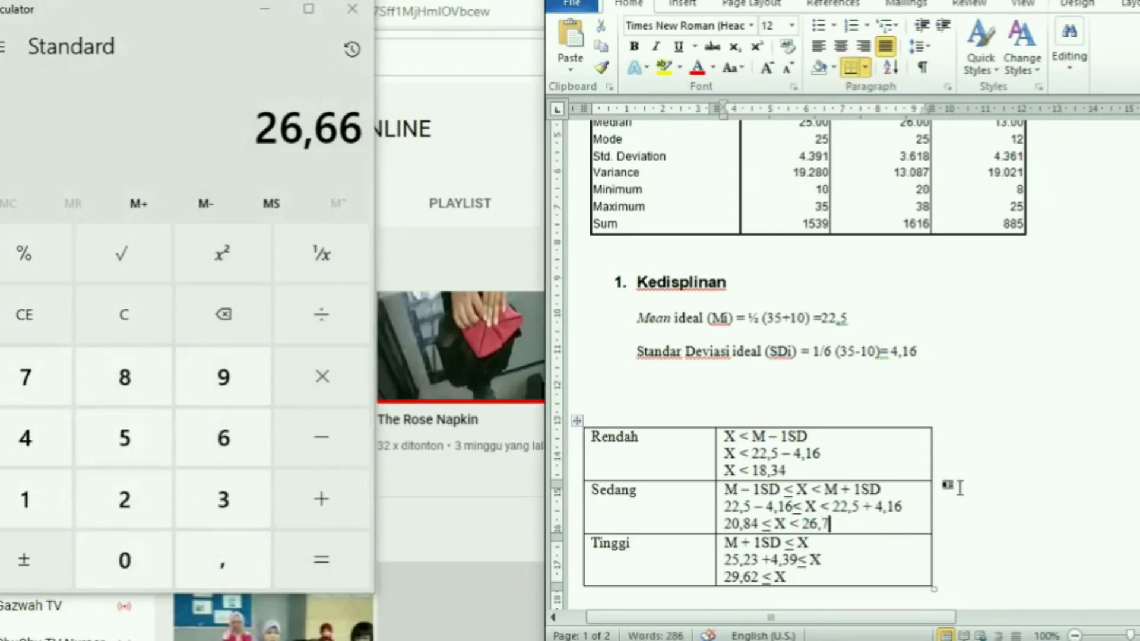
- In the Kedisplinan Tinggi row, replace the old expression with a copy of Sedang's "22,5 + 4,16" and set the final lower limit to 26,7
scroll(879, 483, "down", 3)
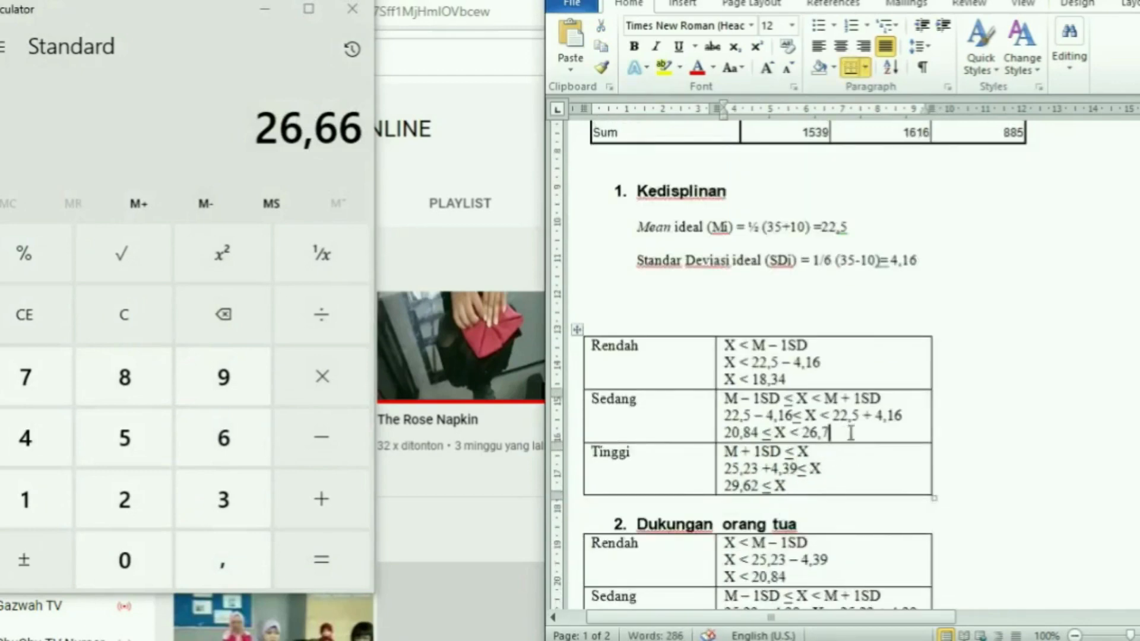
left_click_drag(903, 415, 834, 419)
key("ctrl+c")
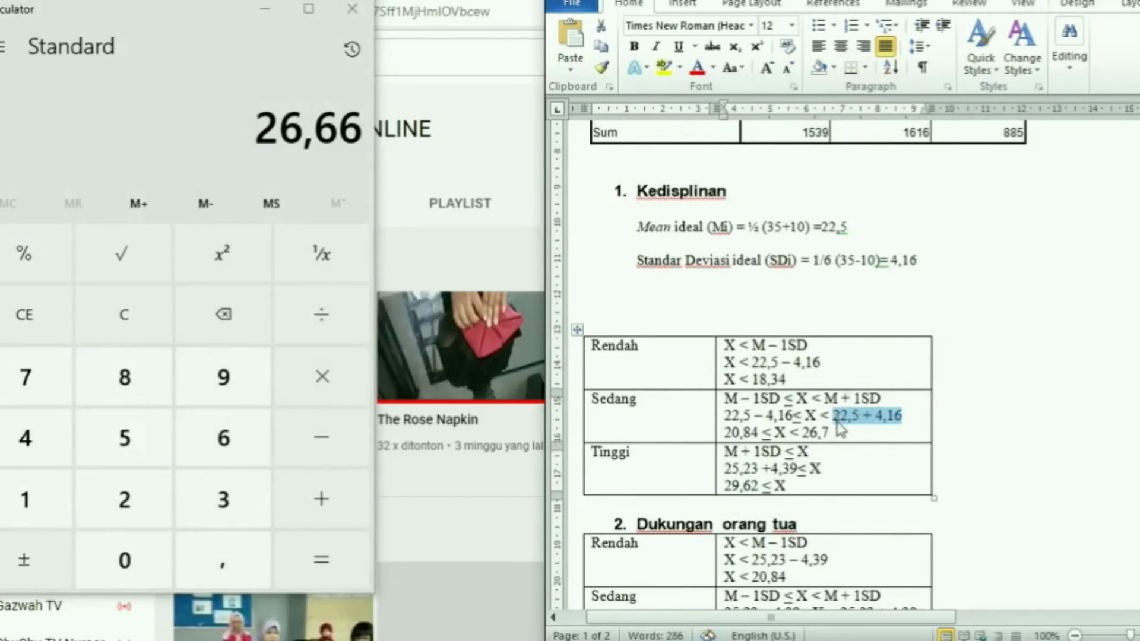
left_click_drag(801, 468, 723, 469)
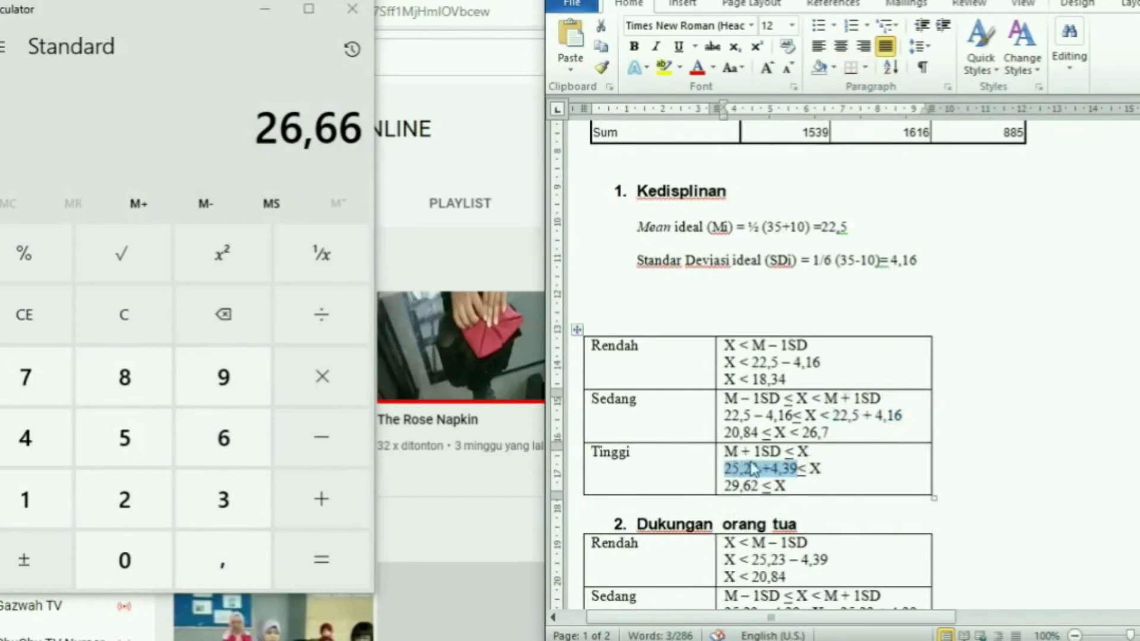
key("ctrl+v")
double_click(758, 486)
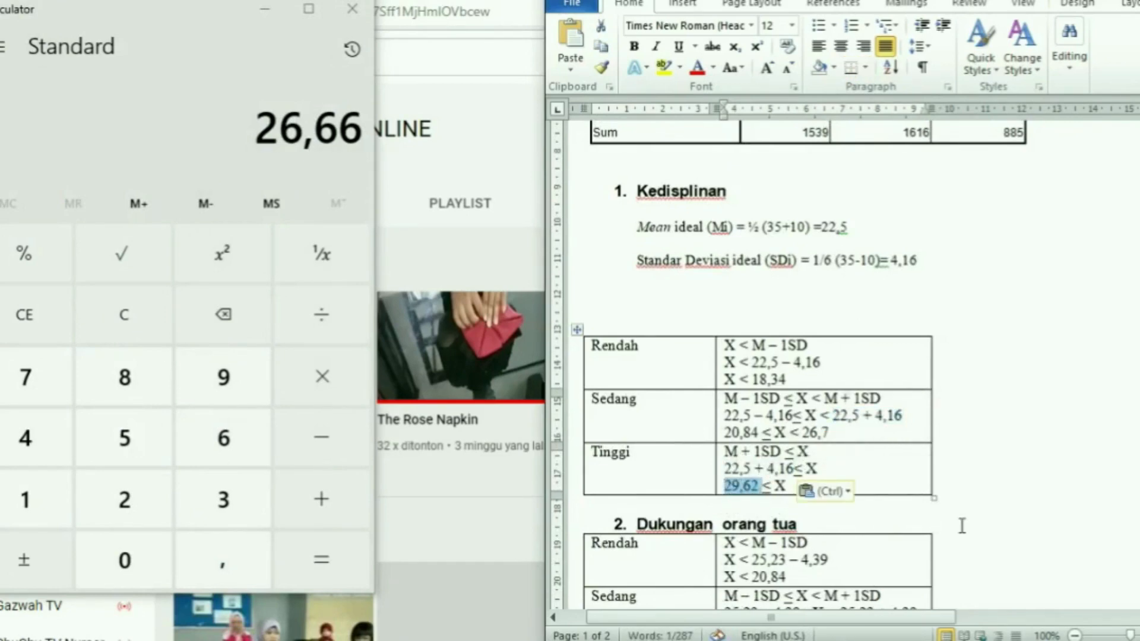
type("26,7")
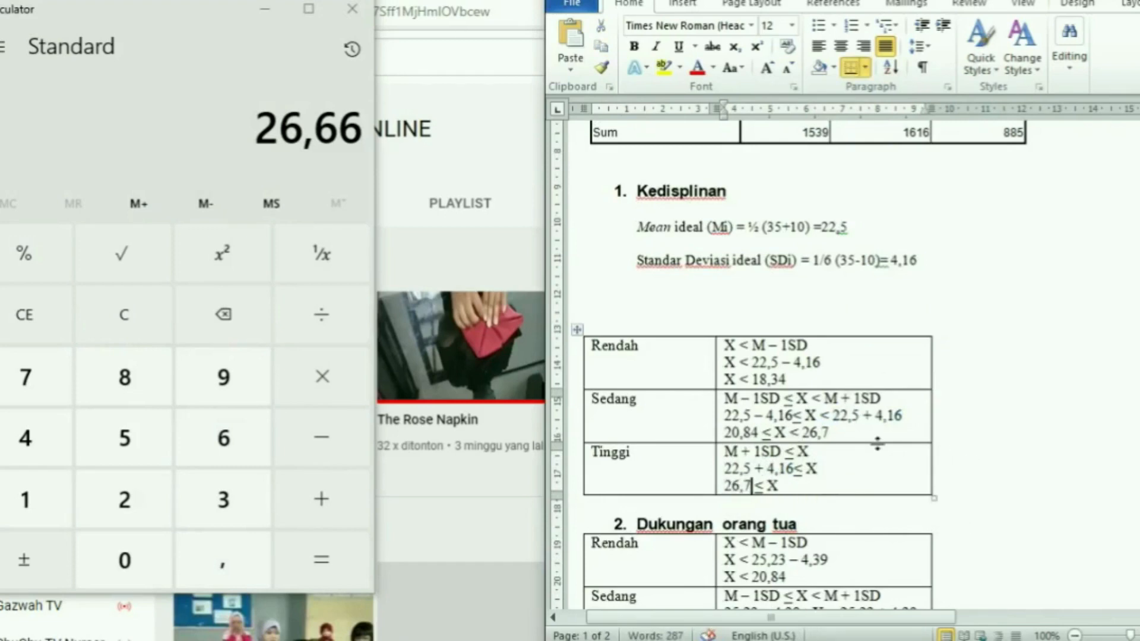
scroll(878, 444, "up", 1)
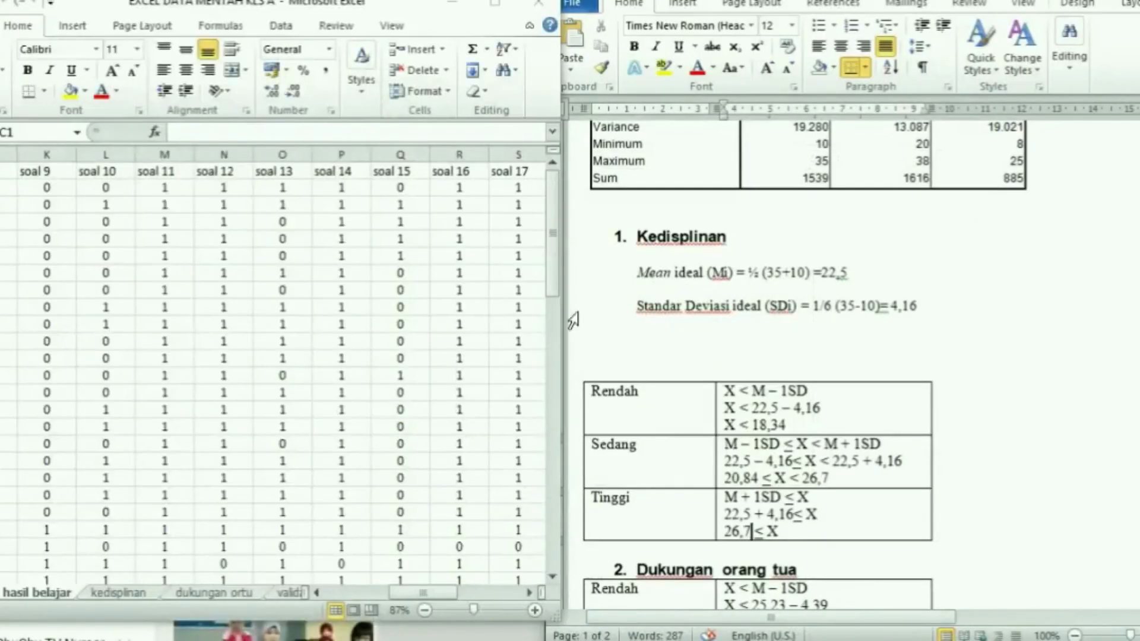
- Switch to Excel and, on the kedisplinan sheet, delete the unlabelled column O beside TOTAL
left_click(156, 594)
scroll(410, 553, "up", 4)
left_click_drag(393, 589, 419, 590)
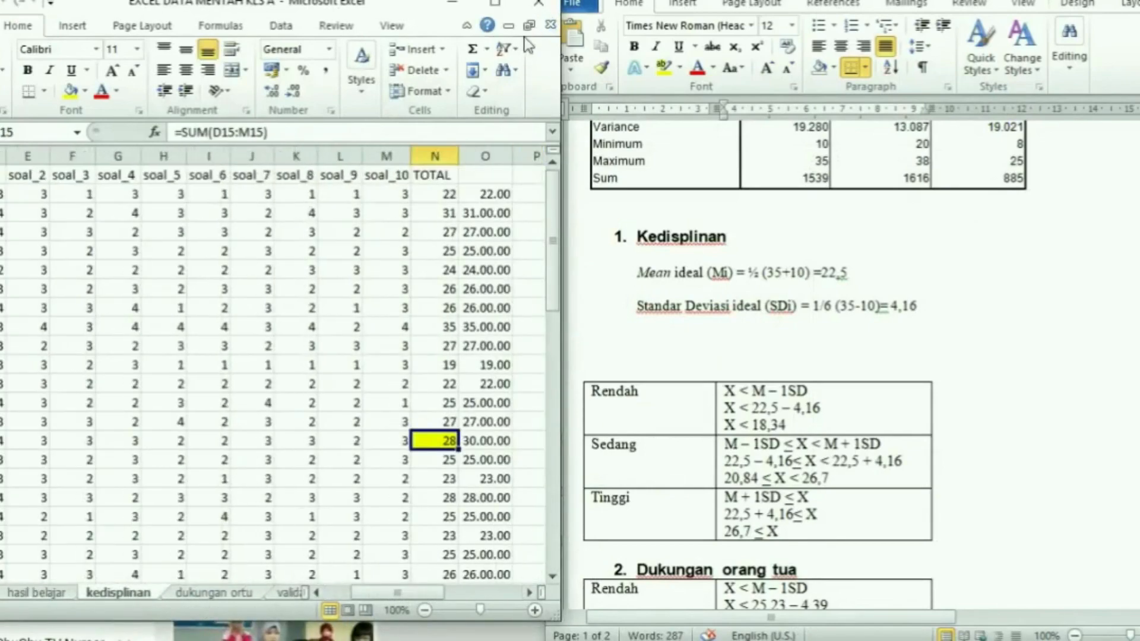
left_click(492, 155)
right_click(500, 165)
left_click(534, 305)
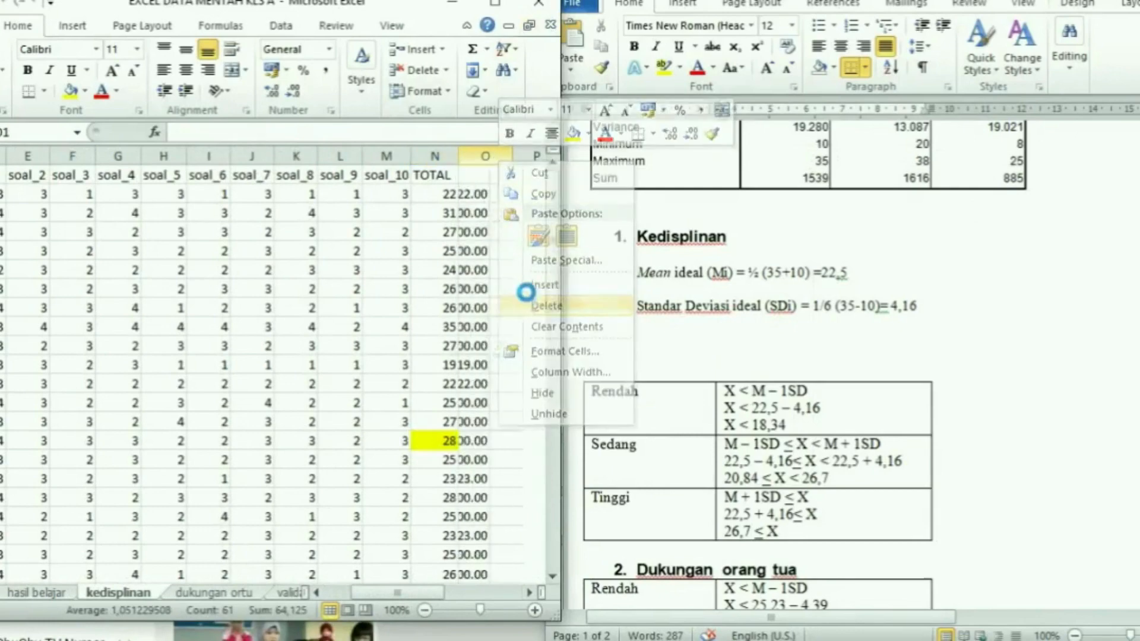
left_click(484, 194)
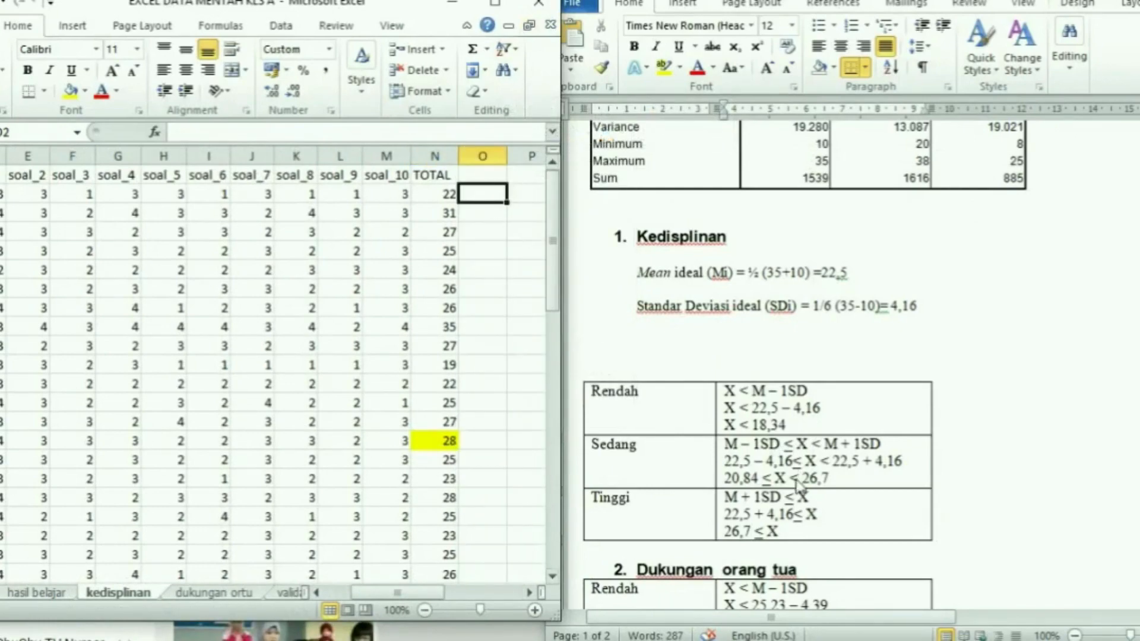
- In Word, remove the blank lines between the Standar Deviasi ideal line and the Kedisplinan category table
left_click(735, 373)
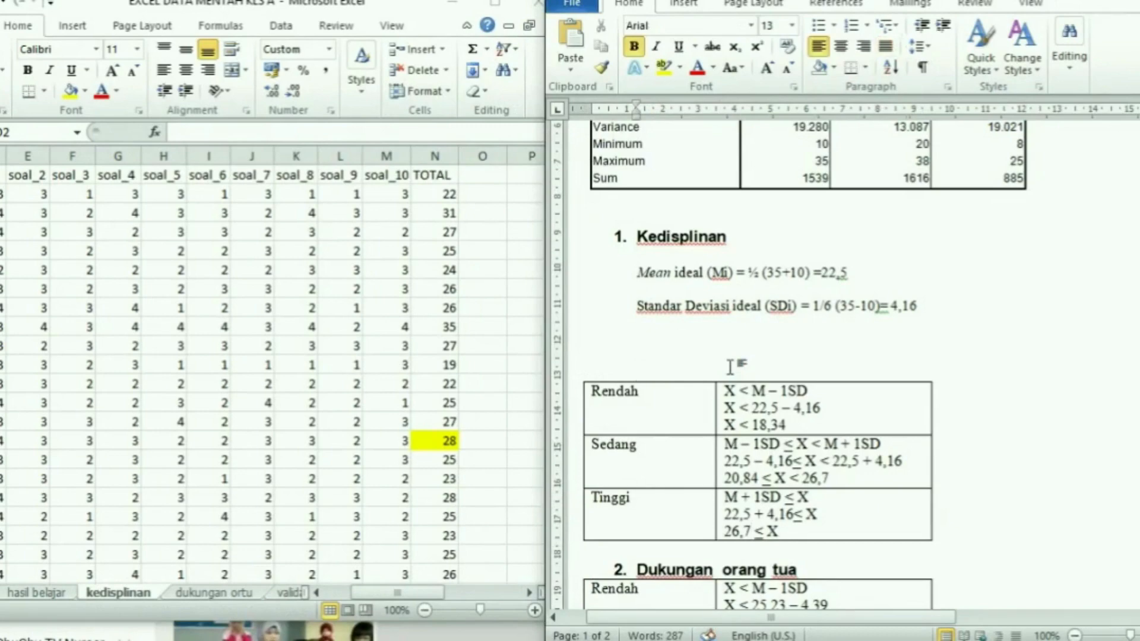
key("BackSpace")
key("BackSpace")
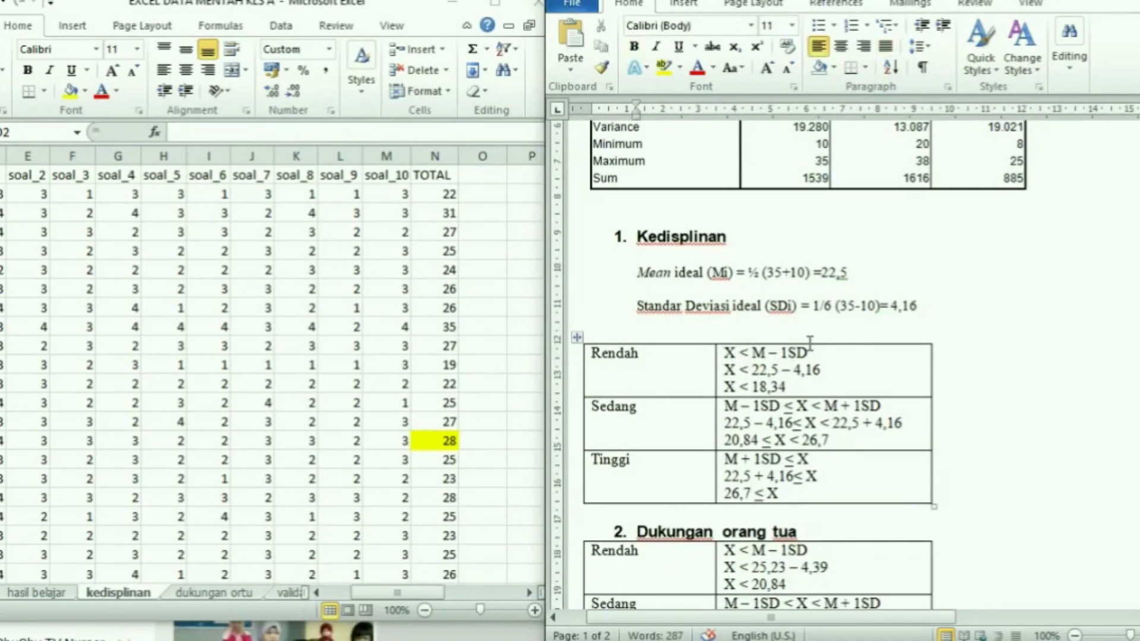
- Move the Word window aside and widen the Excel window up to its edge so both are visible side by side
left_click(480, 191)
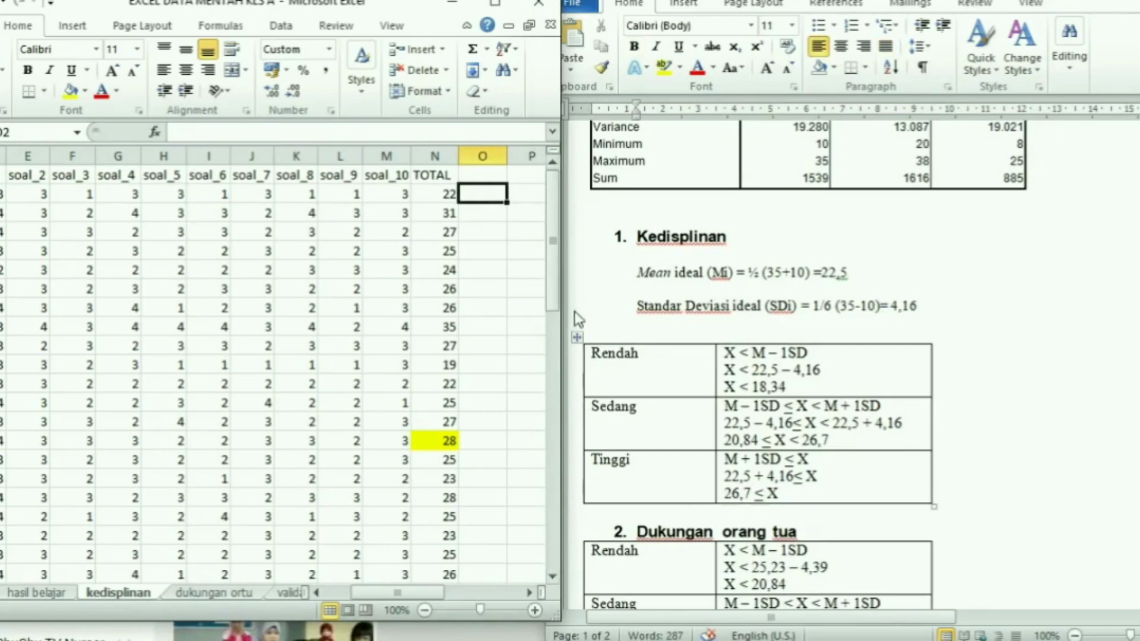
left_click_drag(619, 2, 770, 1)
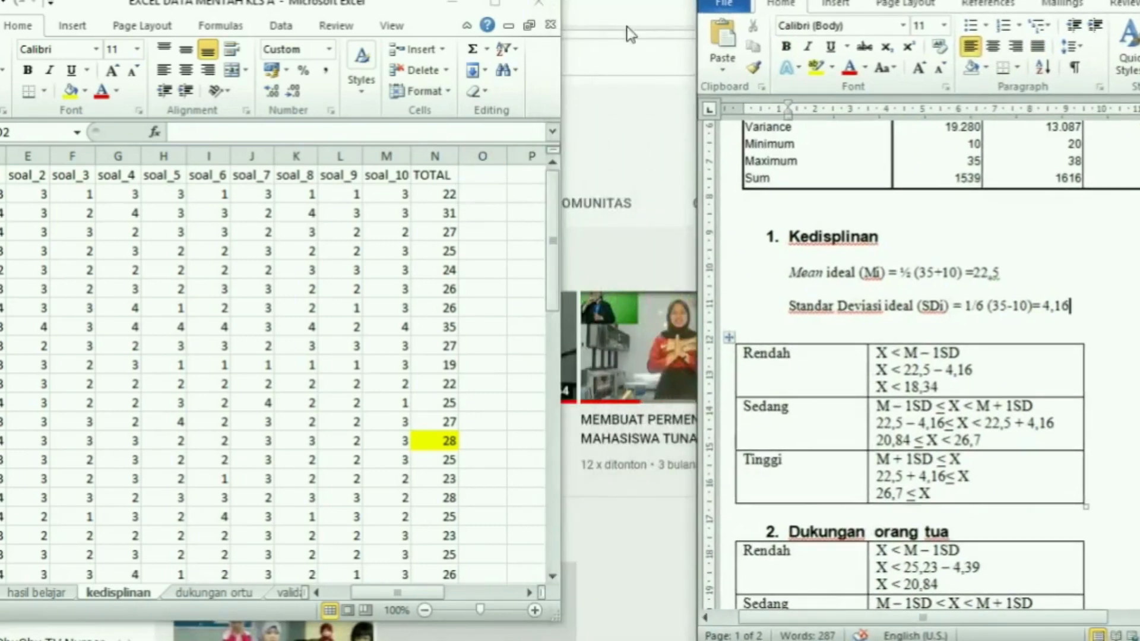
left_click(561, 396)
left_click_drag(558, 396, 672, 396)
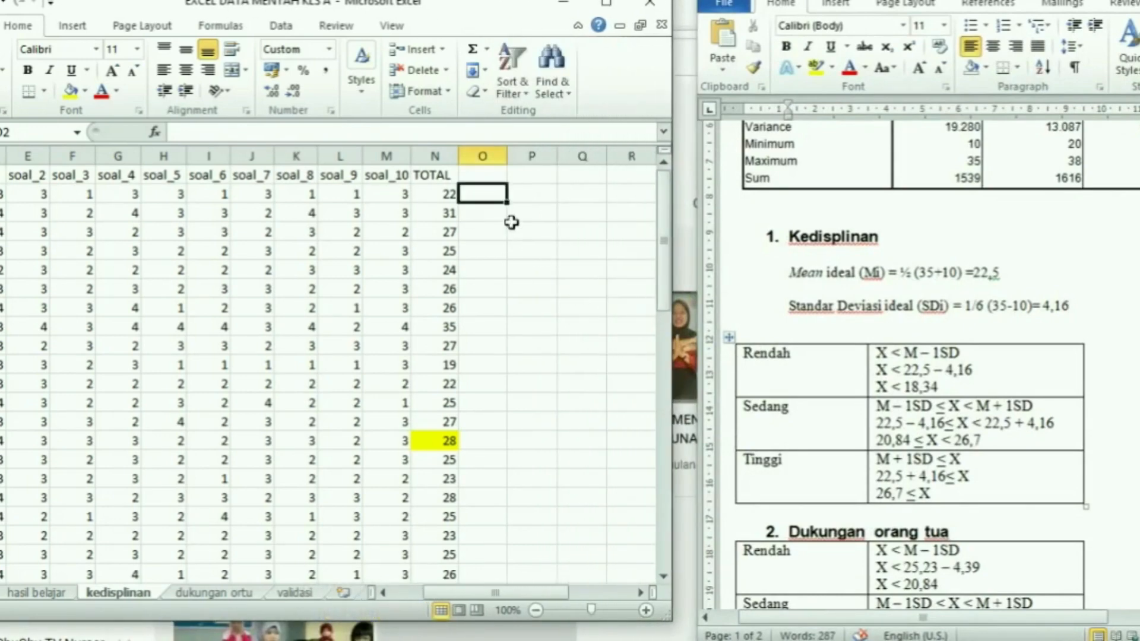
left_click_drag(672, 344, 699, 345)
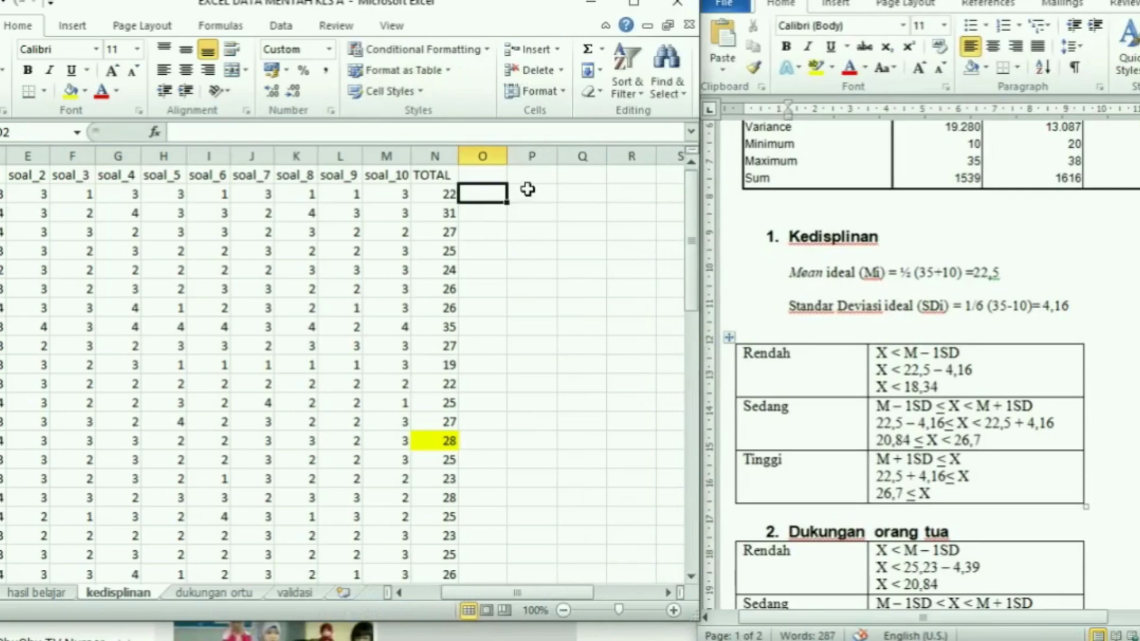
- In Excel cell O2, begin an IF formula with the condition N>=26,7 and the true value "1"
type("=i")
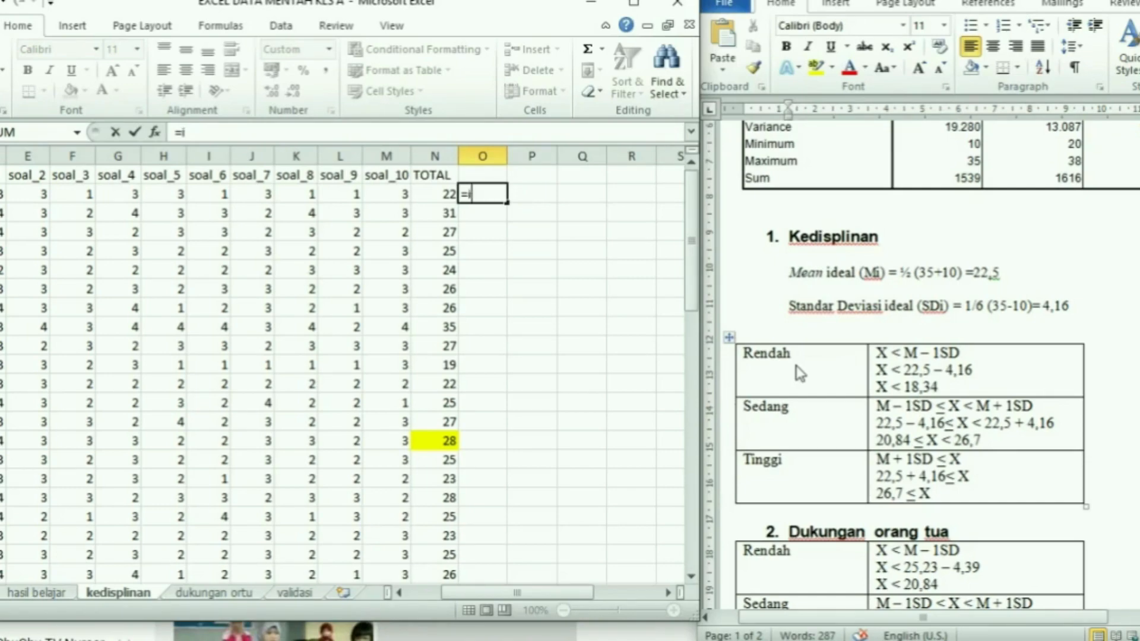
type("f(")
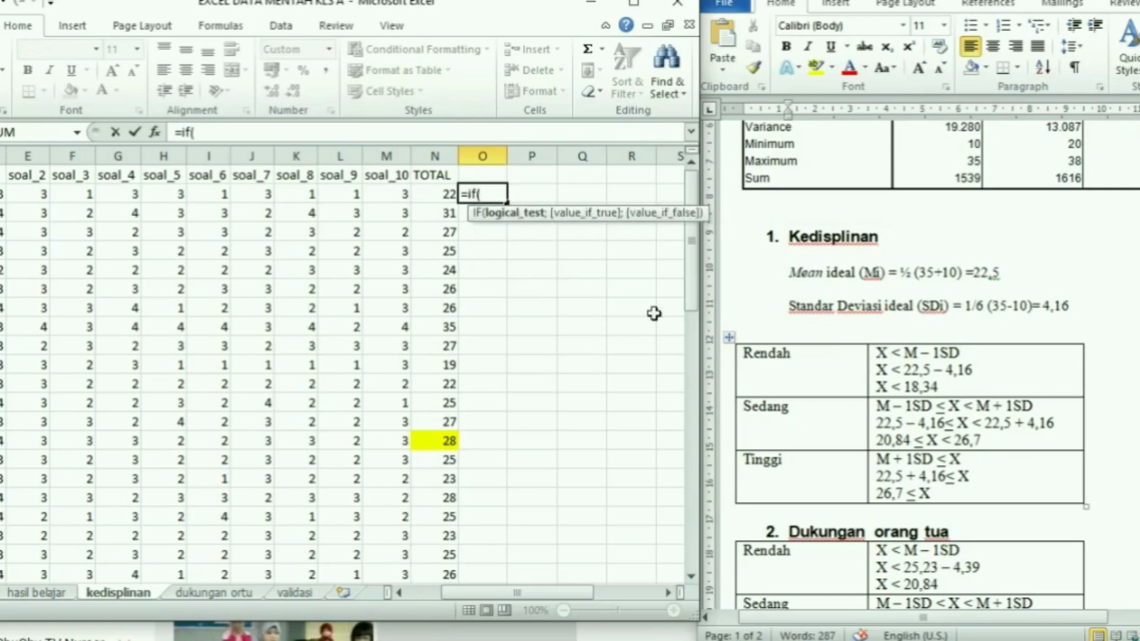
left_click(439, 195)
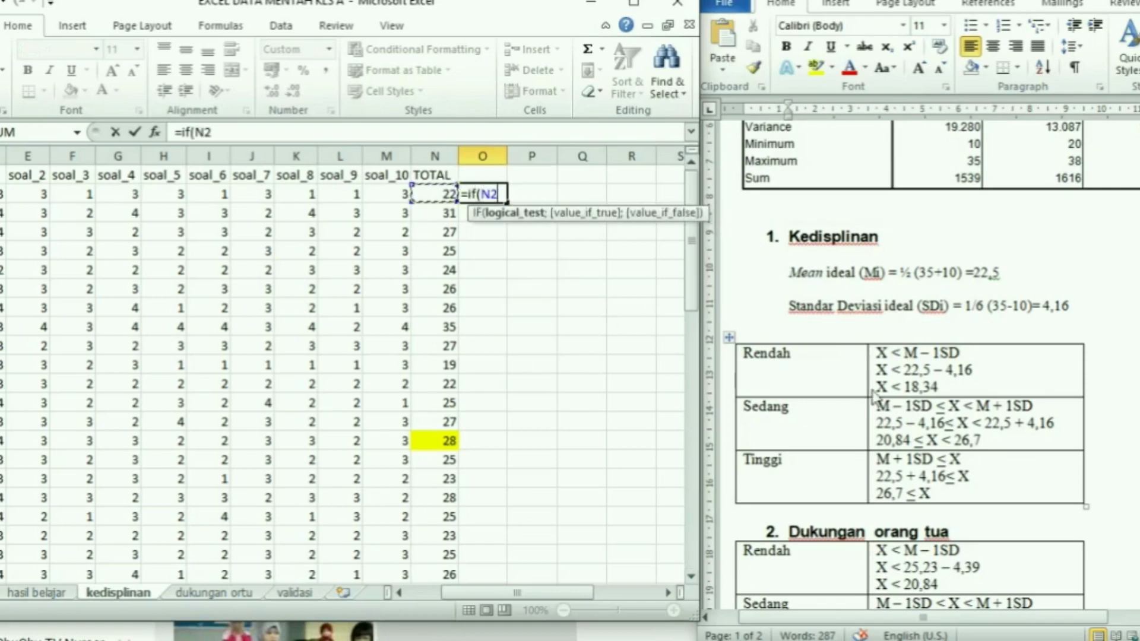
type("=")
key("BackSpace")
type(">")
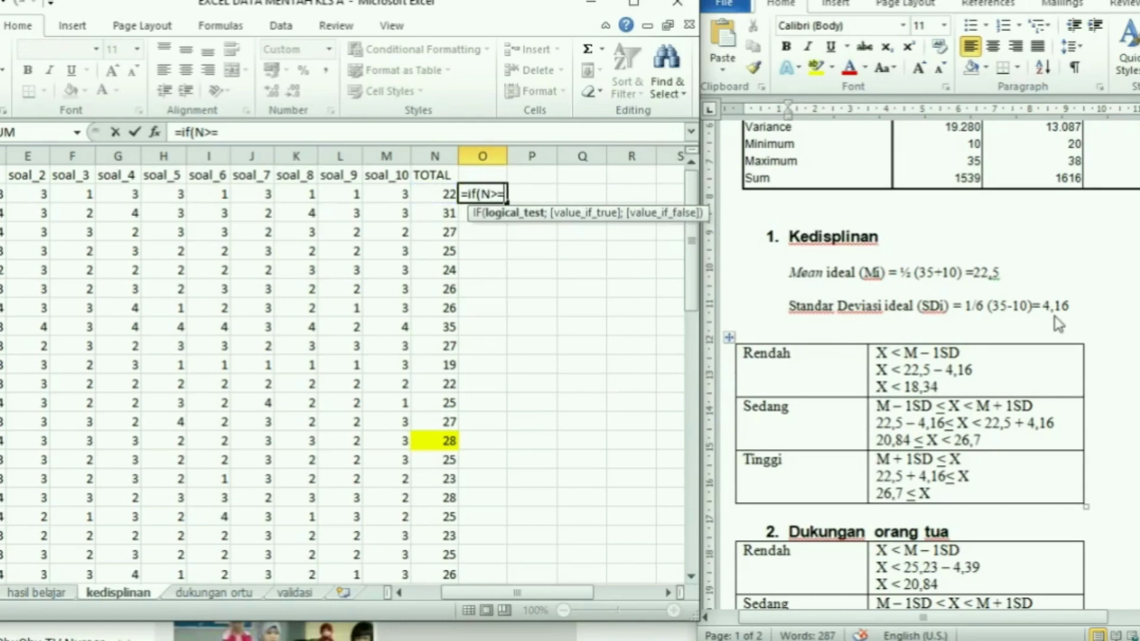
type("=26,7;\"1")
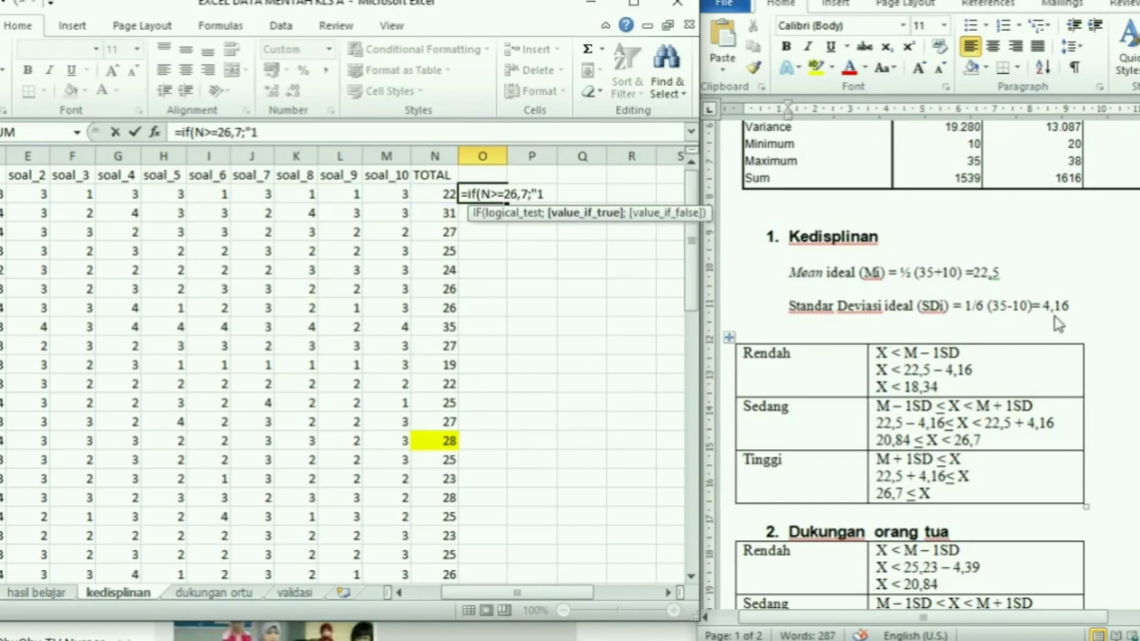
type("\";")
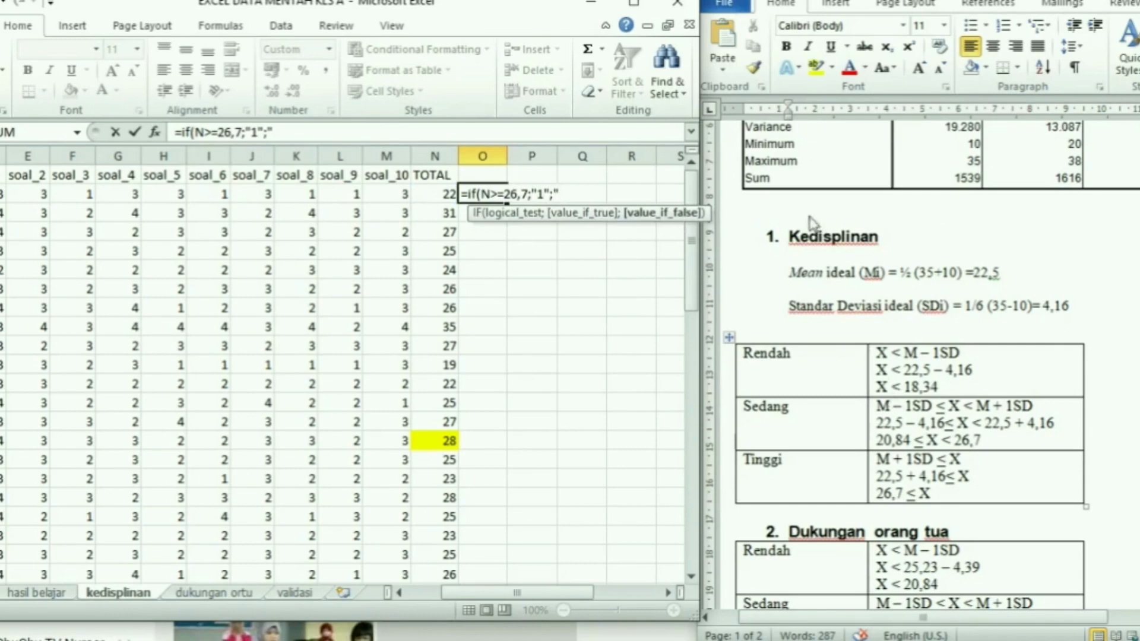
- Copy the IF condition into the formula's false part and change it to N>=20,84, returning "2" if true and "3" otherwise
left_click_drag(181, 131, 267, 132)
key("ctrl+c")
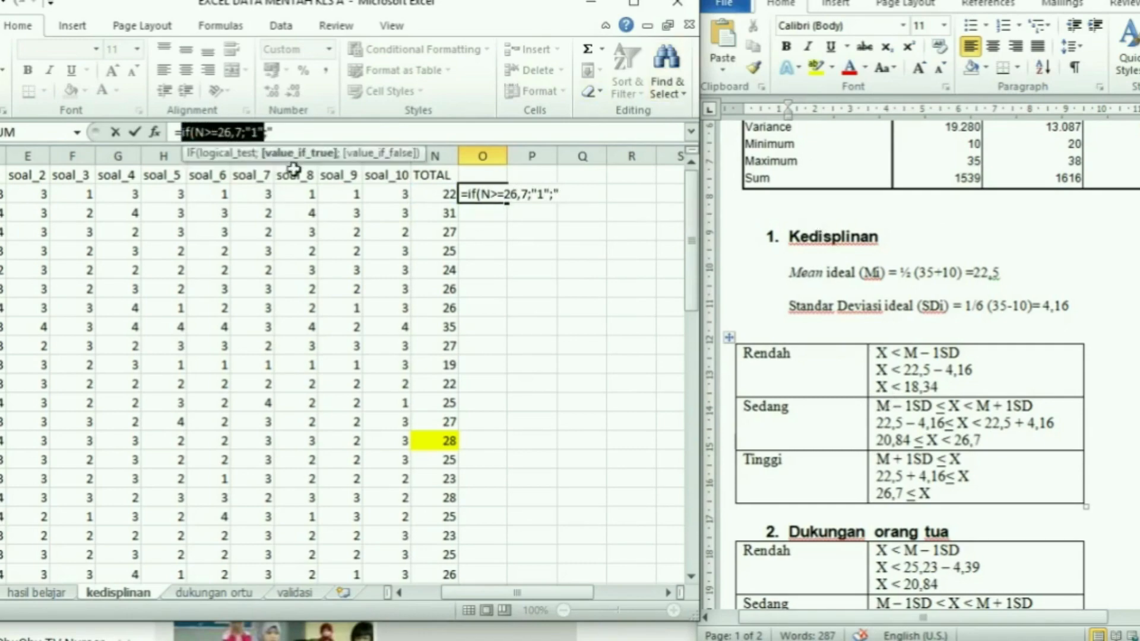
left_click(326, 133)
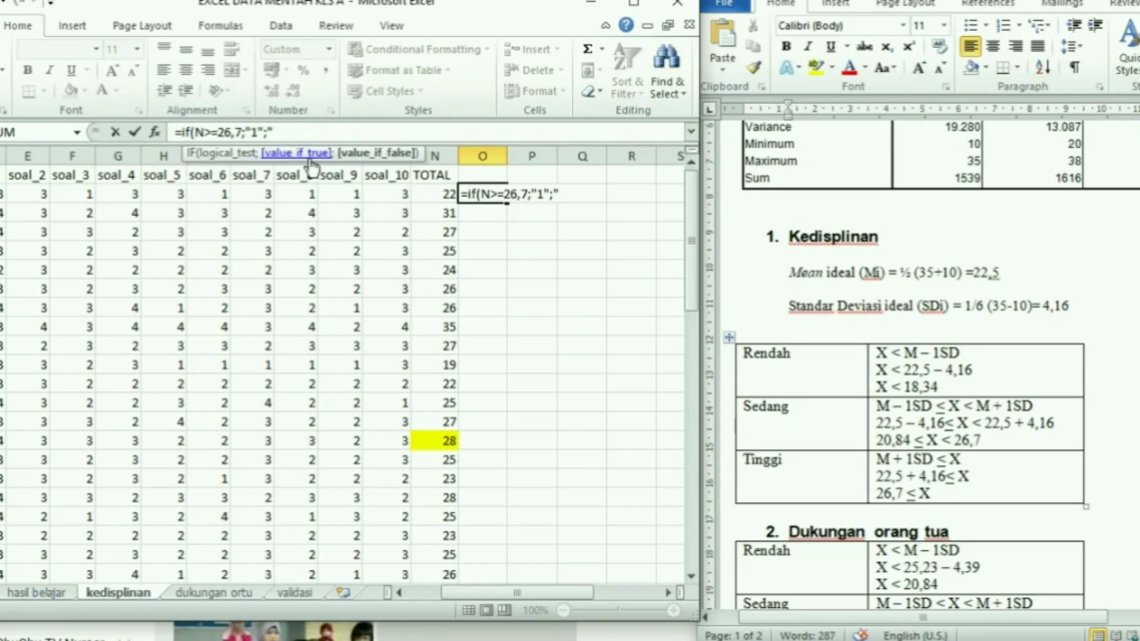
key("ctrl+v")
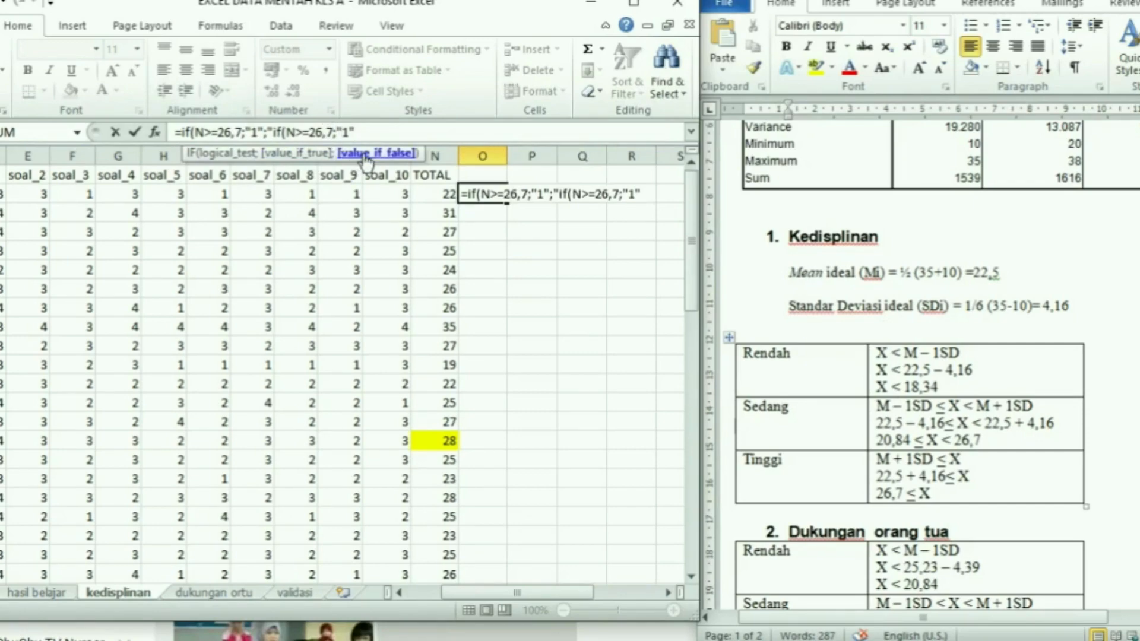
key("BackSpace")
key("BackSpace")
key("BackSpace")
key("BackSpace")
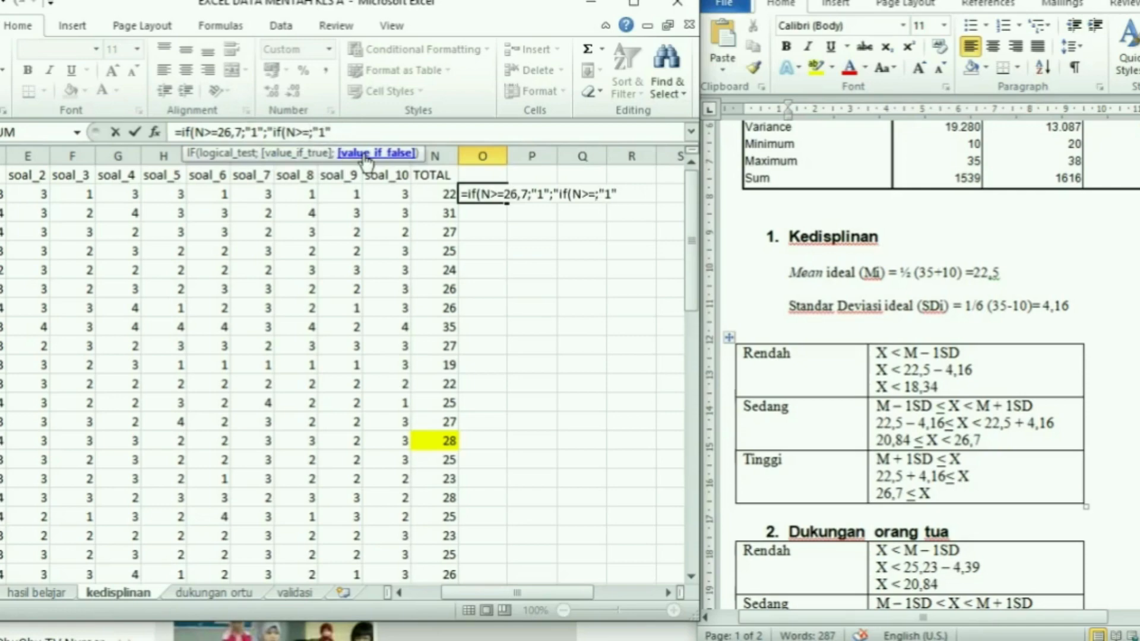
type("20,84;\"")
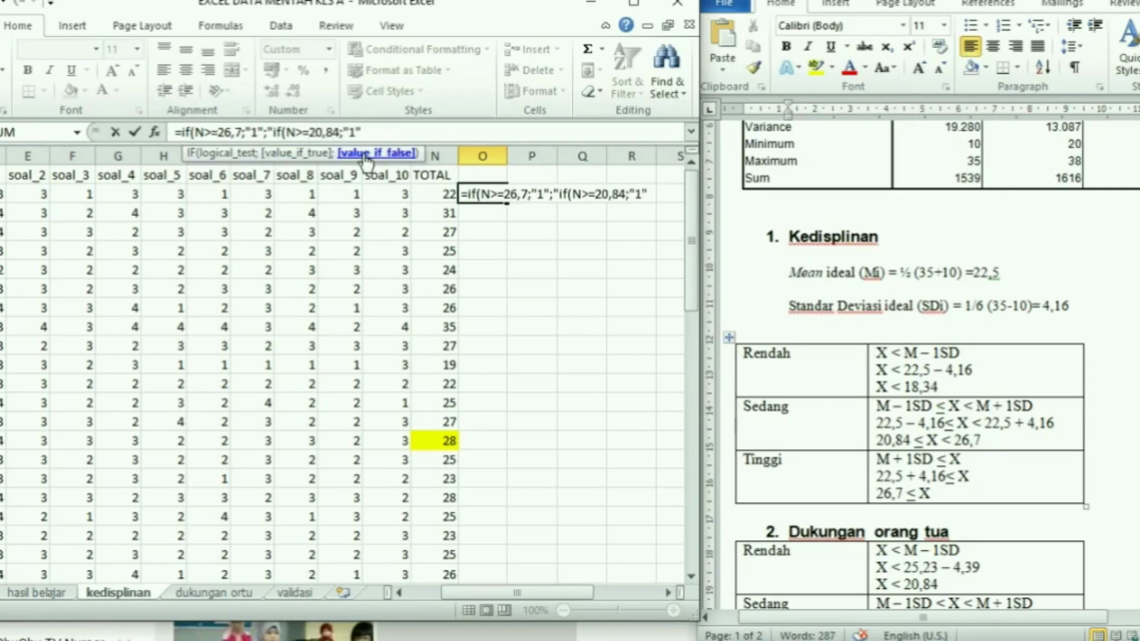
type("2\";\"3")
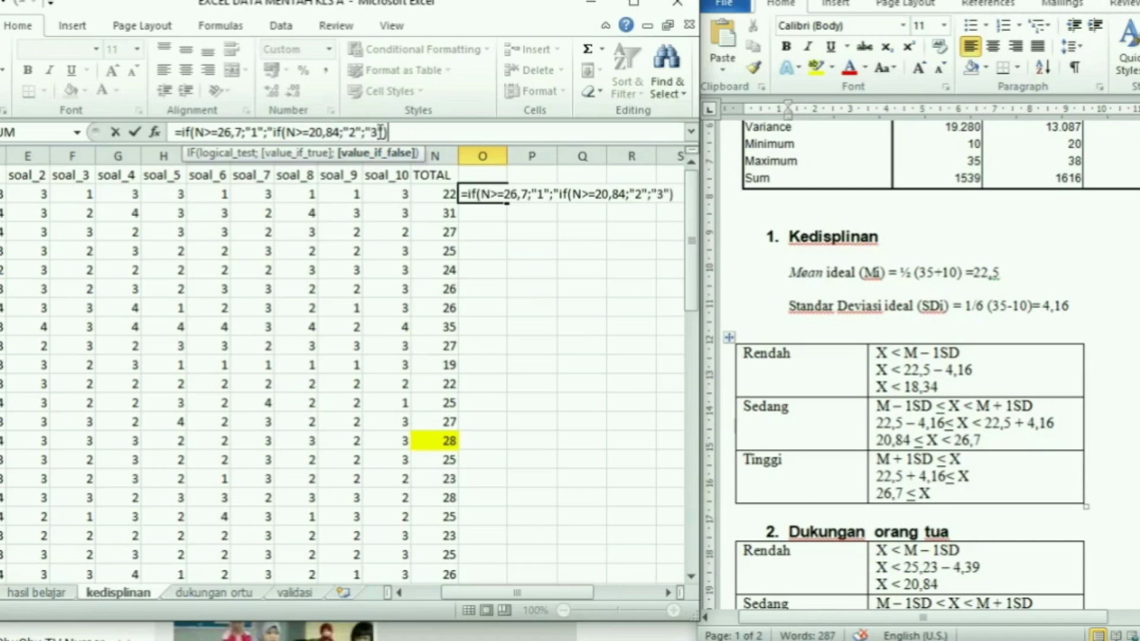
- Remove the stray quotation mark before the nested IF, enter the O2 formula with both brackets closed, and fit column O's width
key("Return")
key("Return")
left_click(366, 131)
left_click(273, 132)
key("Return")
double_click(506, 150)
left_click(503, 196)
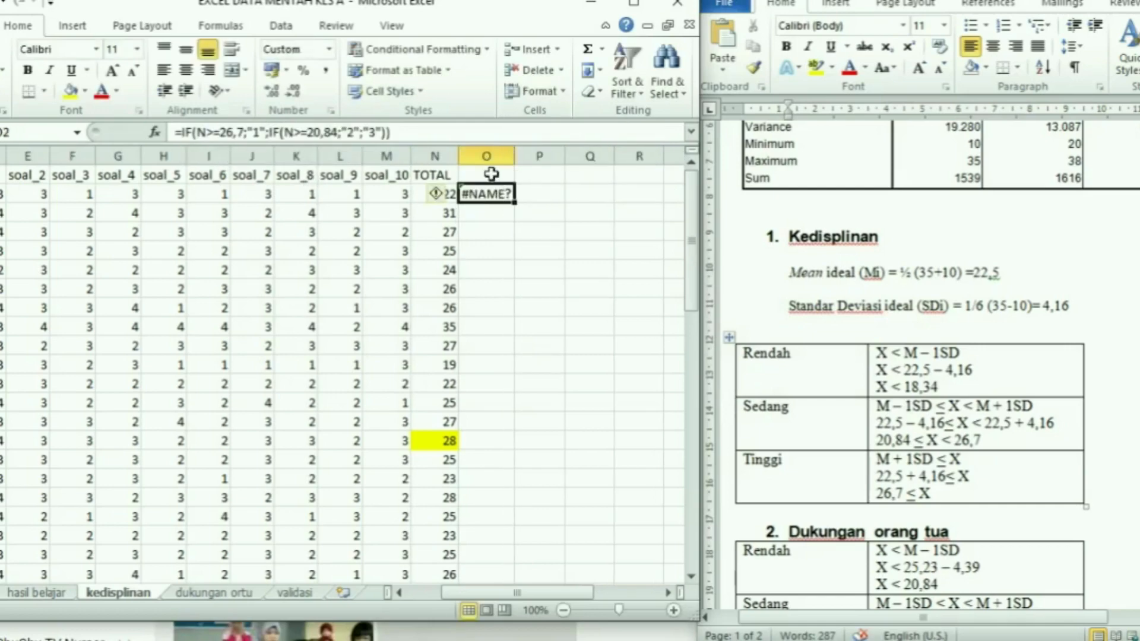
- Correct both N references in the O2 formula to N2 so it reads =IF(N2>=26,7;"1";IF(N2>=20,84;"2";"3"))
left_click(208, 132)
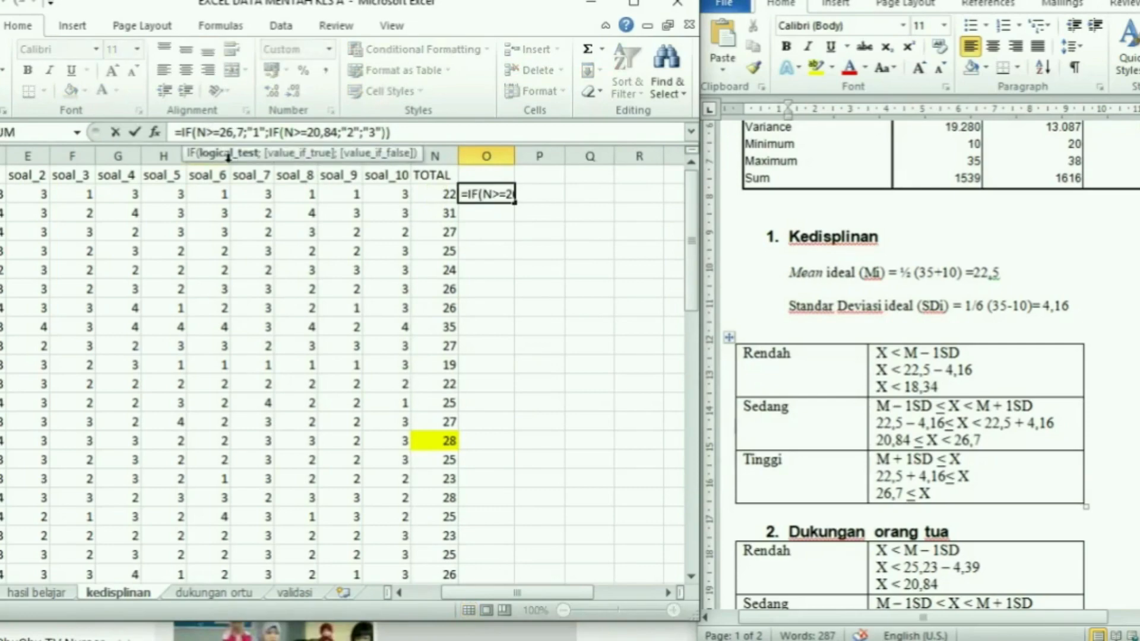
type("2")
key("Right")
key("Right")
key("Right")
key("Right")
key("Right")
key("Right")
key("Right")
key("Right")
key("Right")
key("Right")
key("Right")
key("Right")
key("Right")
key("Right")
key("Right")
type("2")
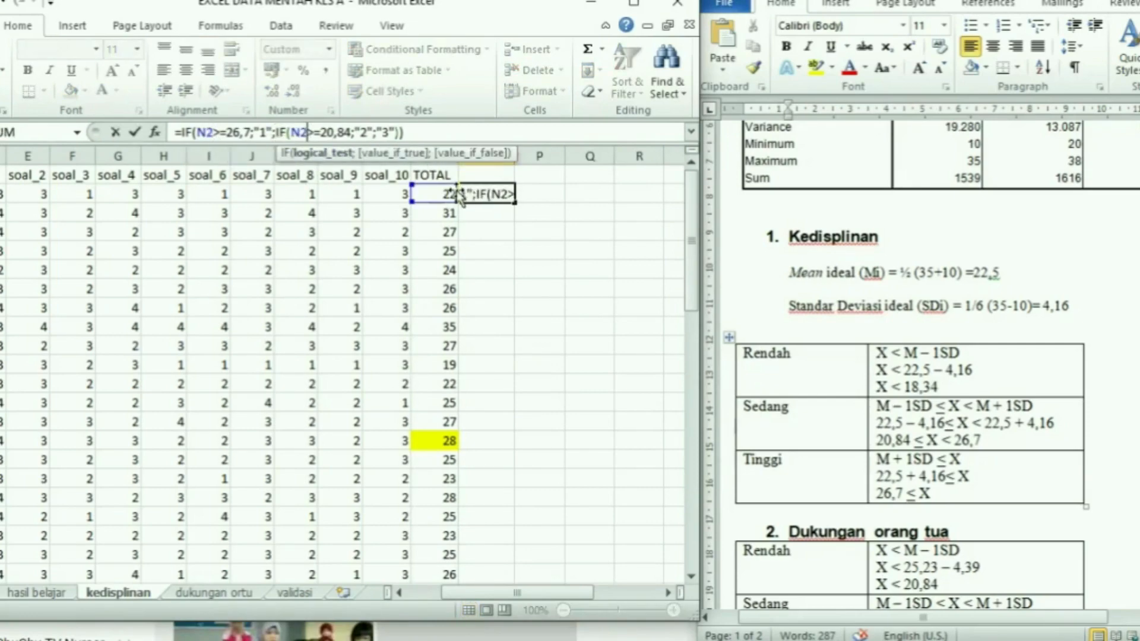
key("Return")
- Enter the heading "kode" in cell O1 above the formula
left_click(506, 192)
left_click(500, 174)
type("kode")
key("Return")
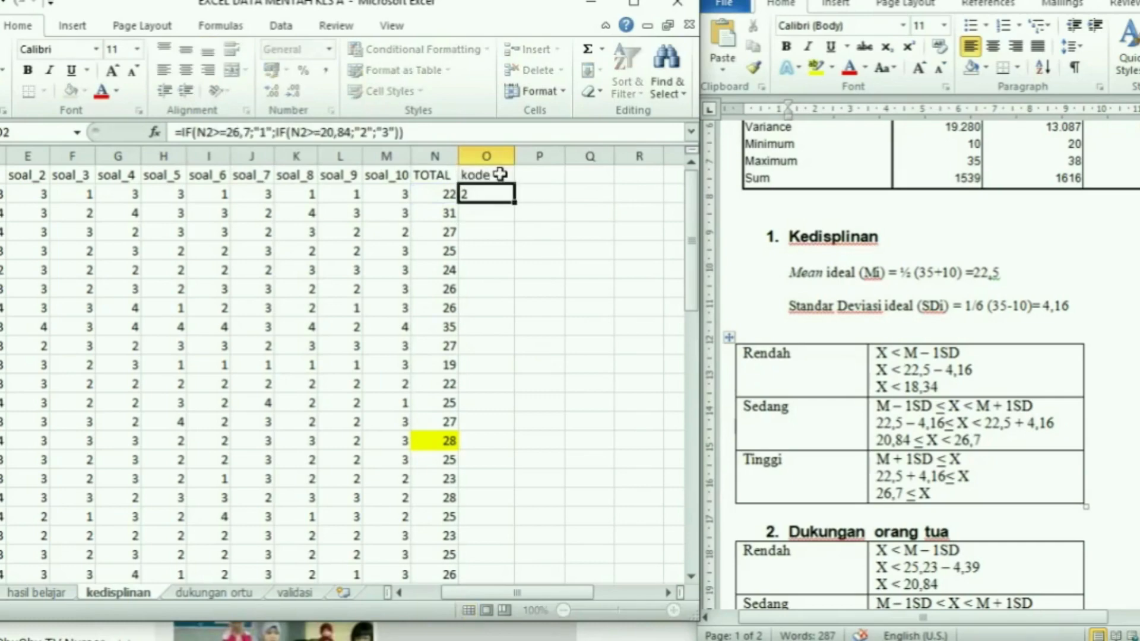
- Fill the O2 category formula down the kode column for all rows of data and check the results
double_click(512, 204)
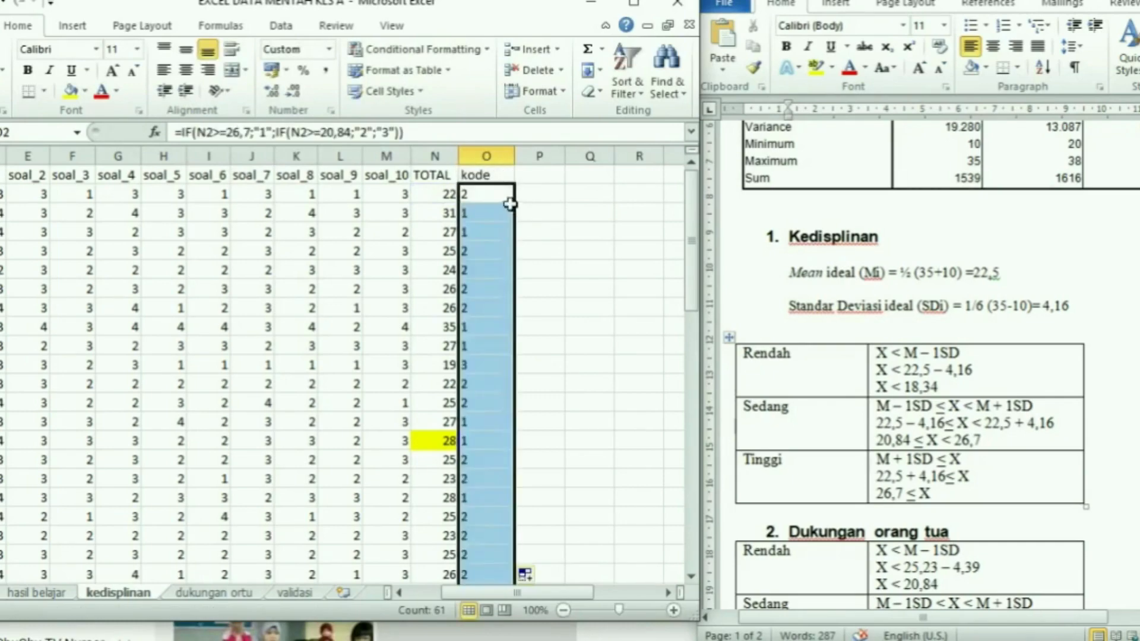
scroll(533, 314, "down", 18)
scroll(532, 337, "up", 18)
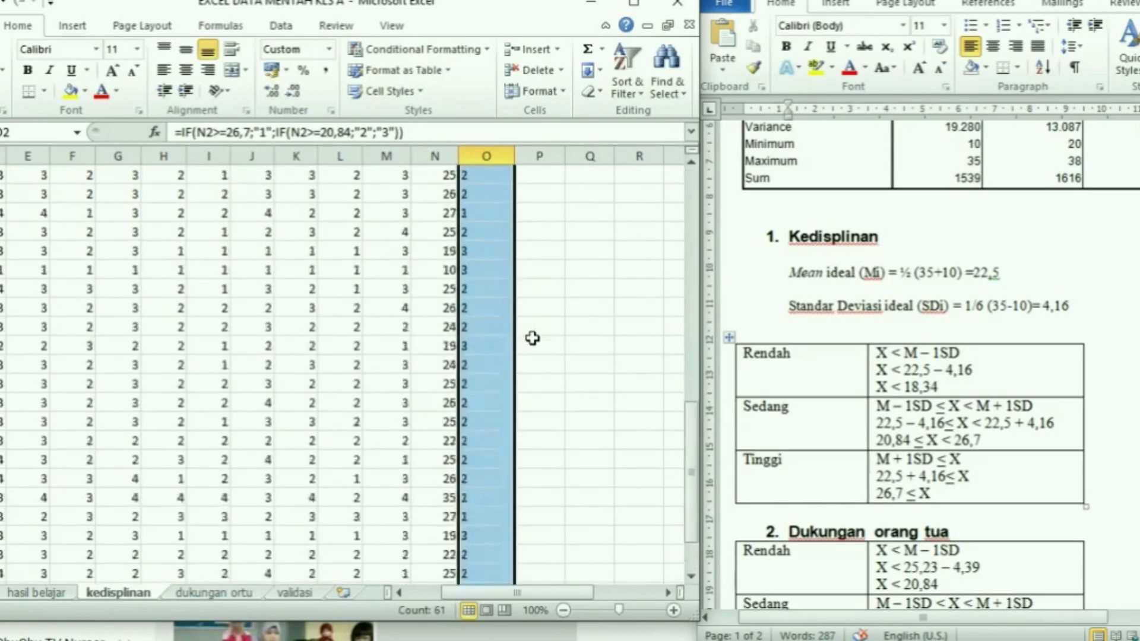
- Copy the category formula text from O2 unchanged into cell P2
left_click(495, 194)
left_click_drag(448, 132, 172, 133)
key("ctrl+c")
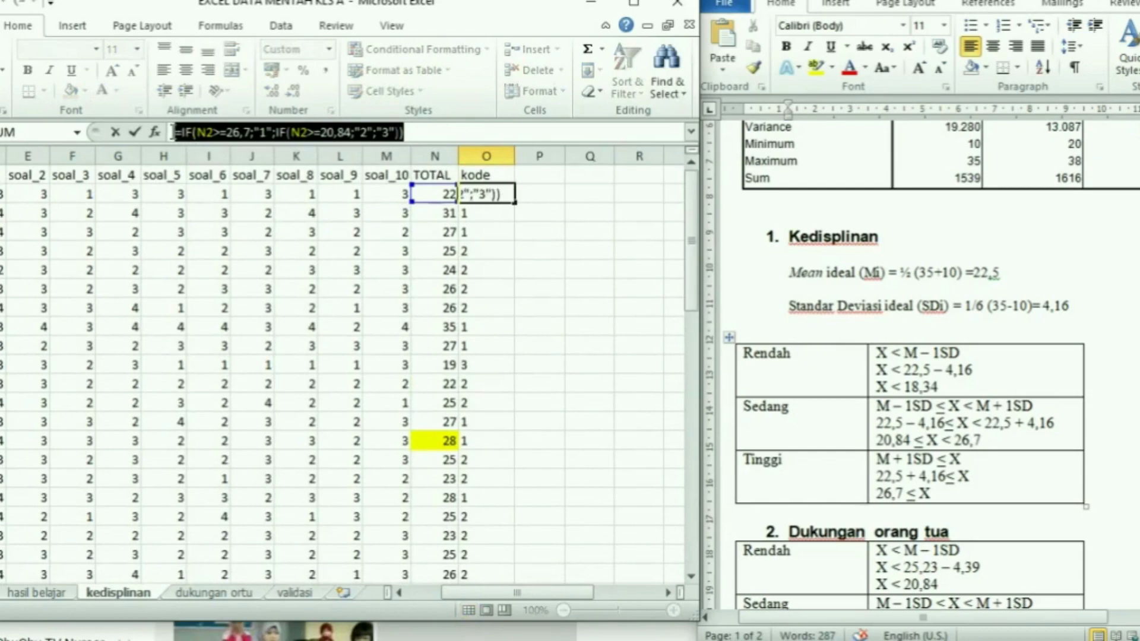
key("Return")
left_click(539, 194)
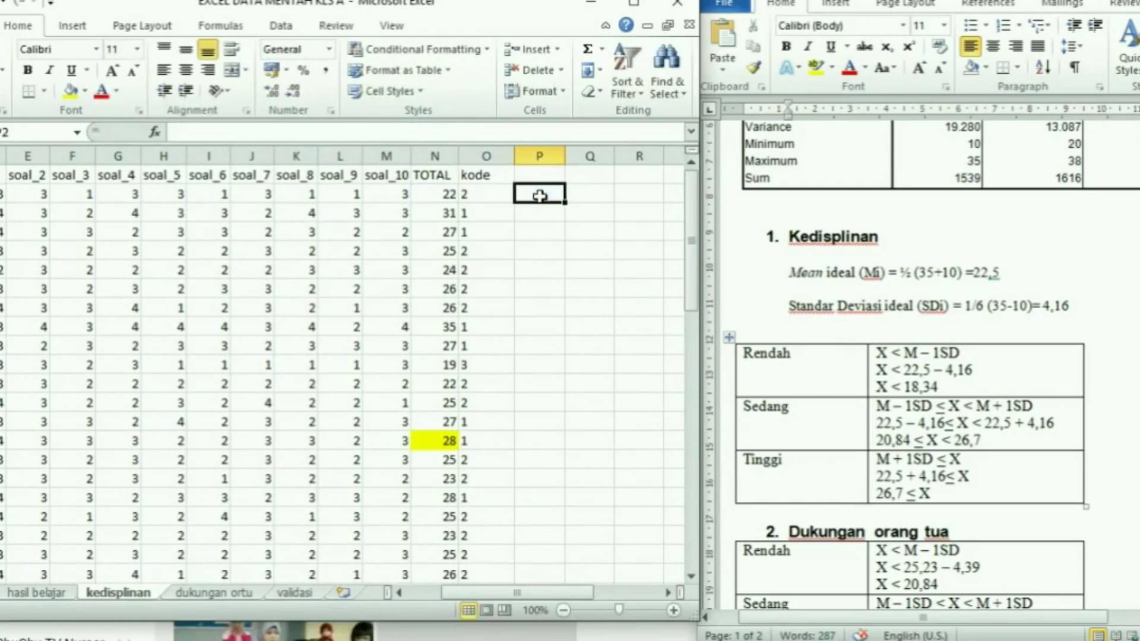
type("\\")
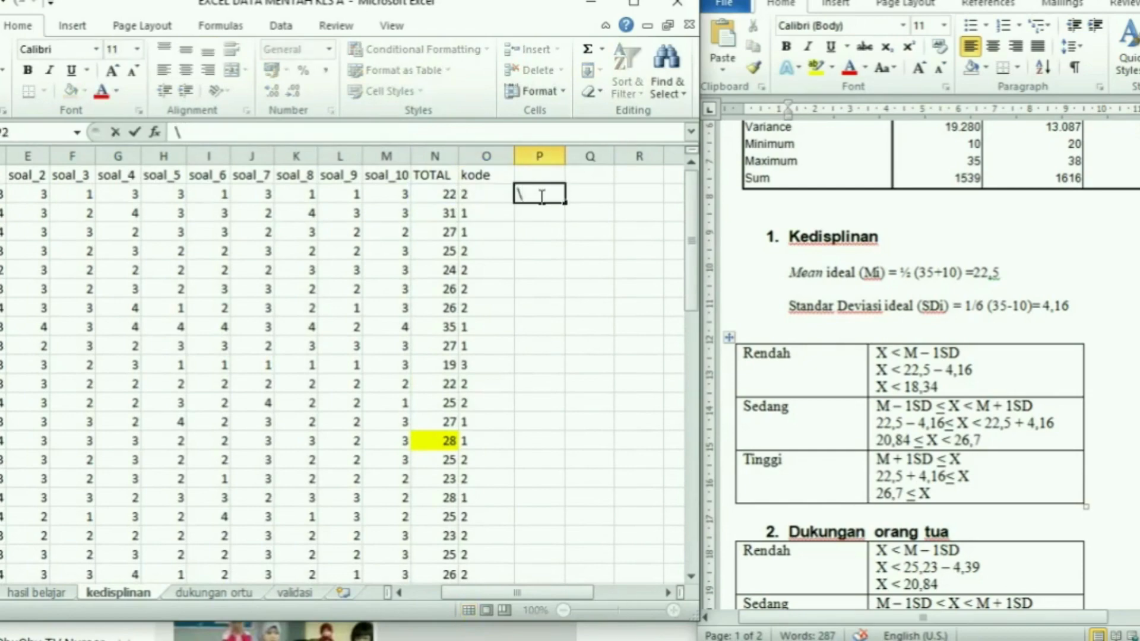
key("Return")
left_click(539, 196)
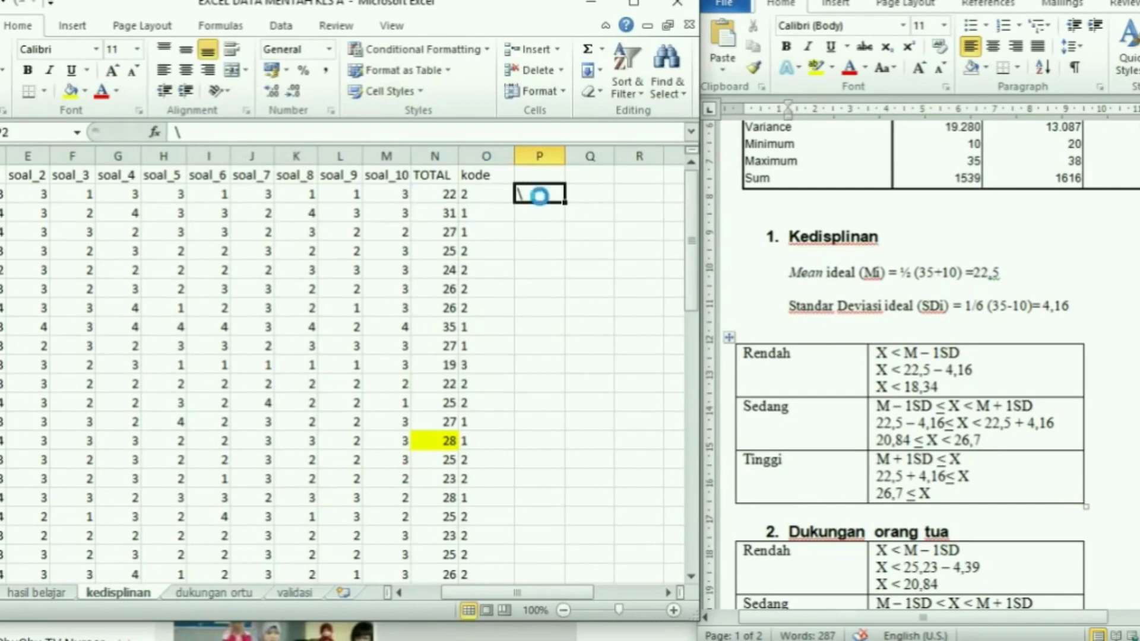
key("ctrl+v")
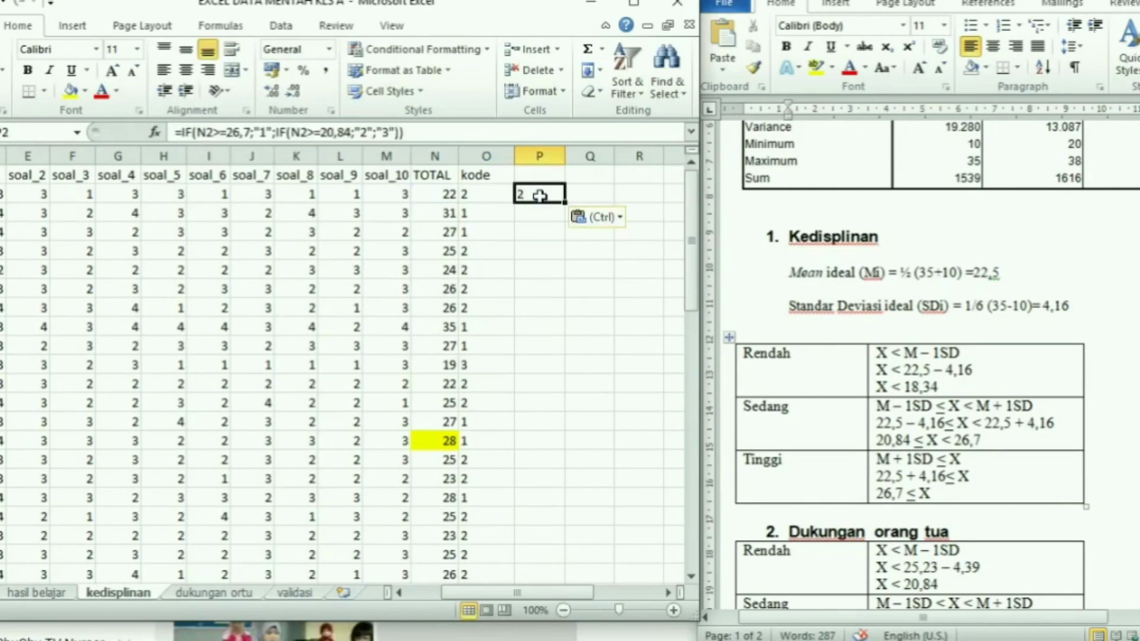
- In the P2 formula, replace the result "1" with "Tinggi" and the result "2" with "Sedang"
left_click(265, 132)
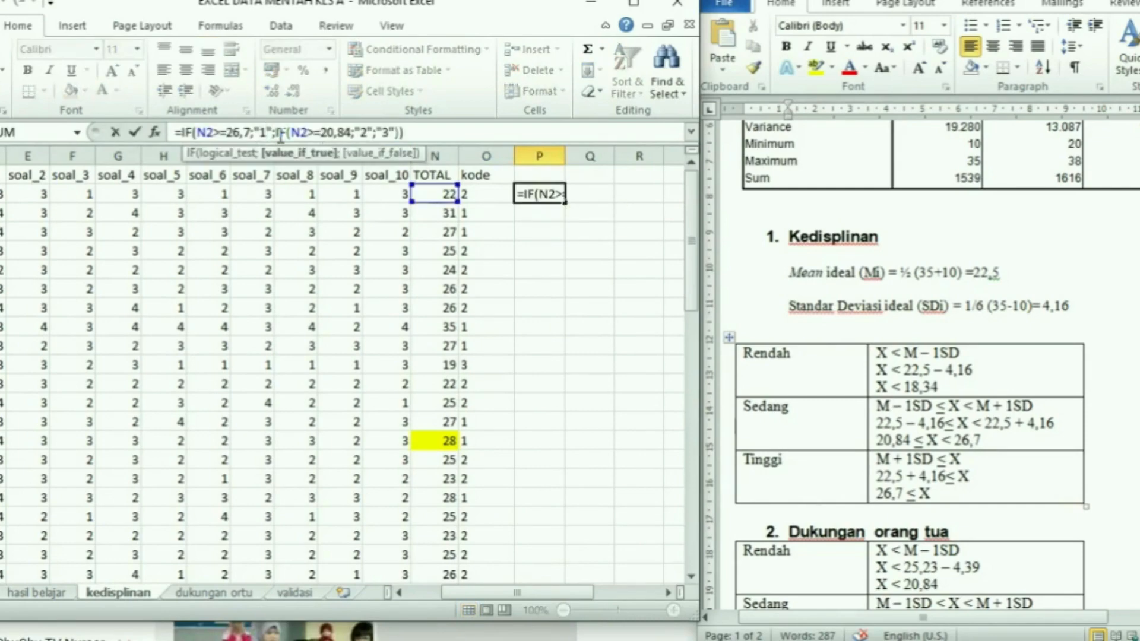
key("BackSpace")
type("Tinggi")
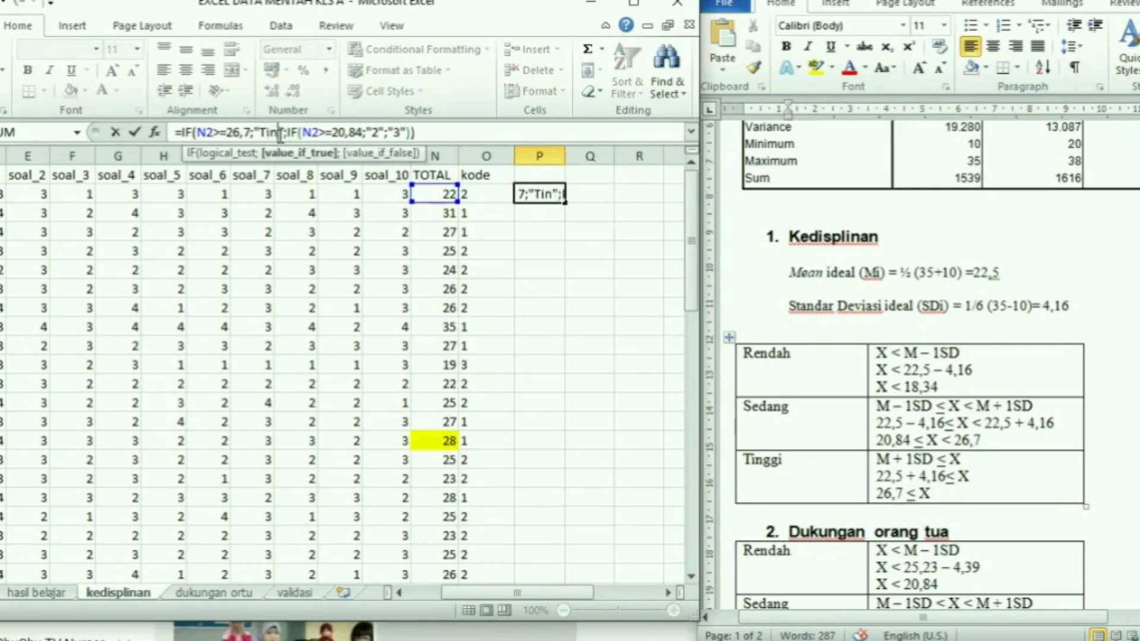
left_click(394, 131)
key("BackSpace")
type("Sedang")
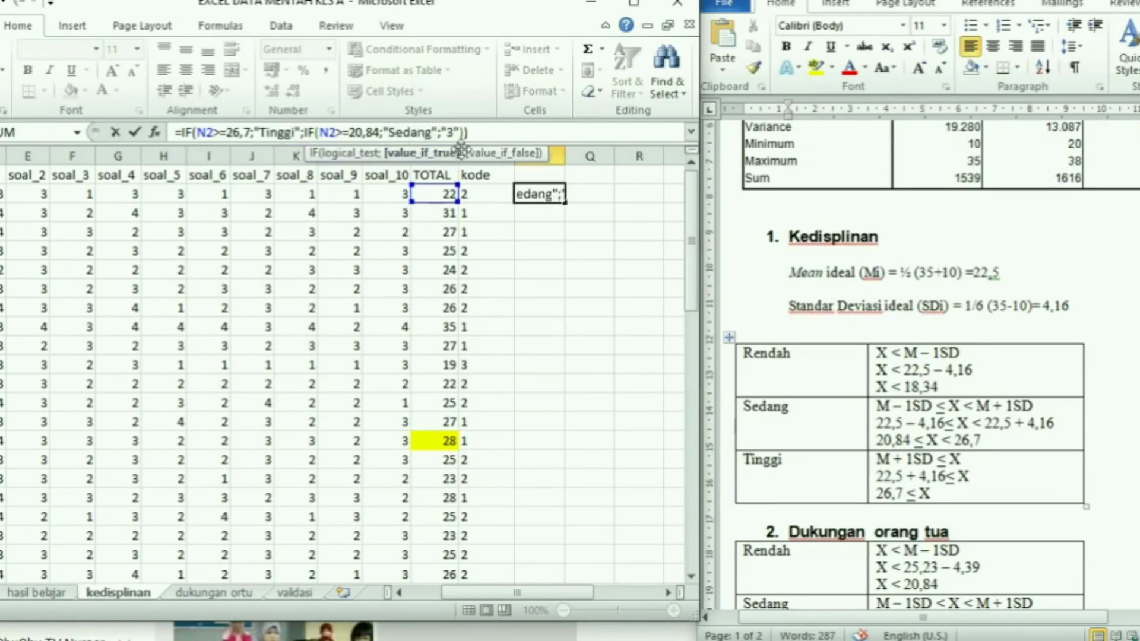
- Replace the result "3" with "Rendah" in the P2 formula and fill it down column P for all students
left_click(454, 131)
key("BackSpace")
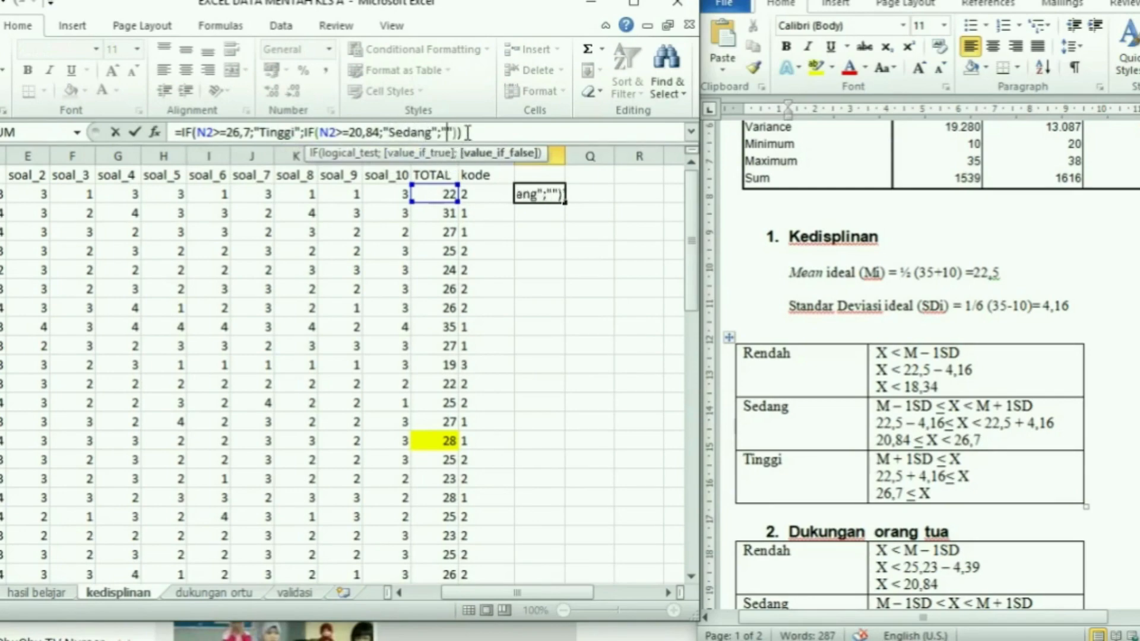
type("Rend")
key("BackSpace")
type("dah")
key("Return")
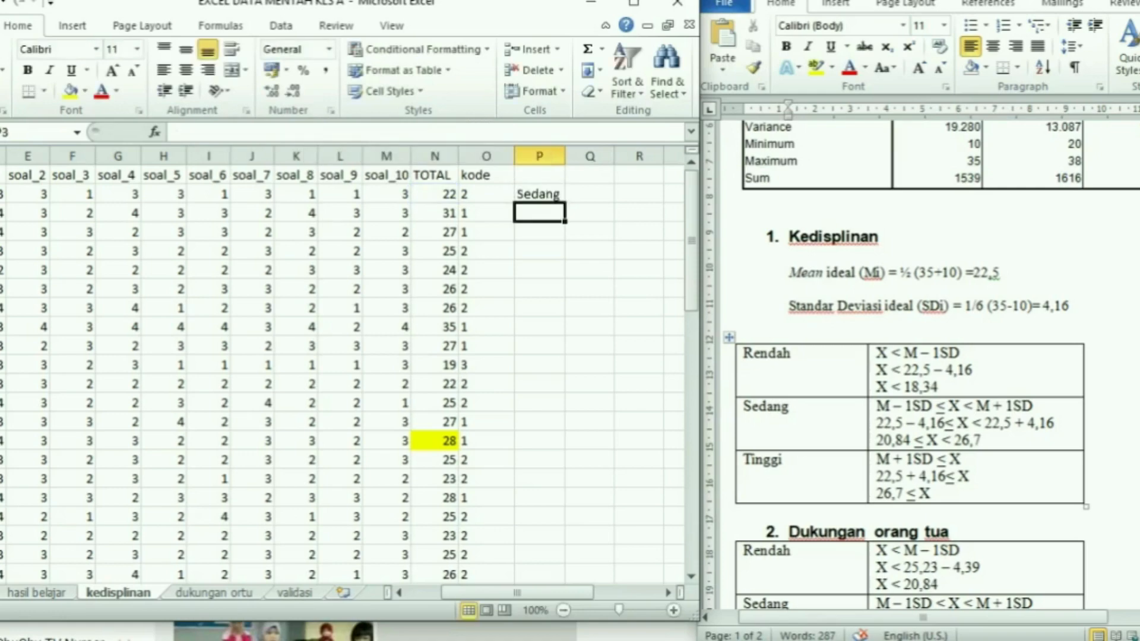
left_click(543, 193)
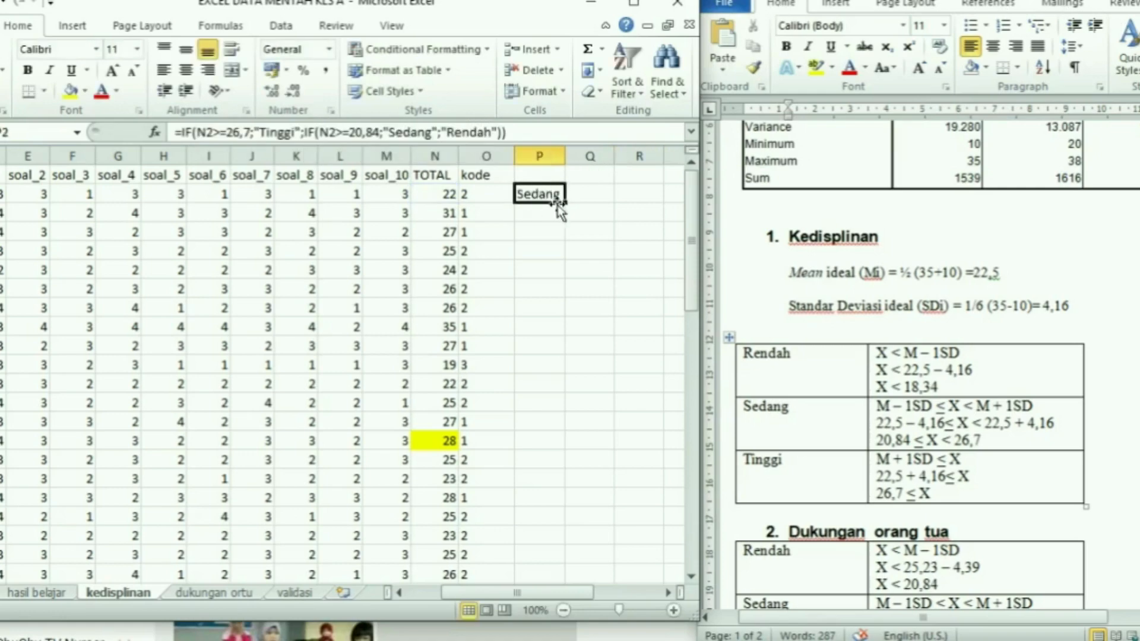
double_click(565, 202)
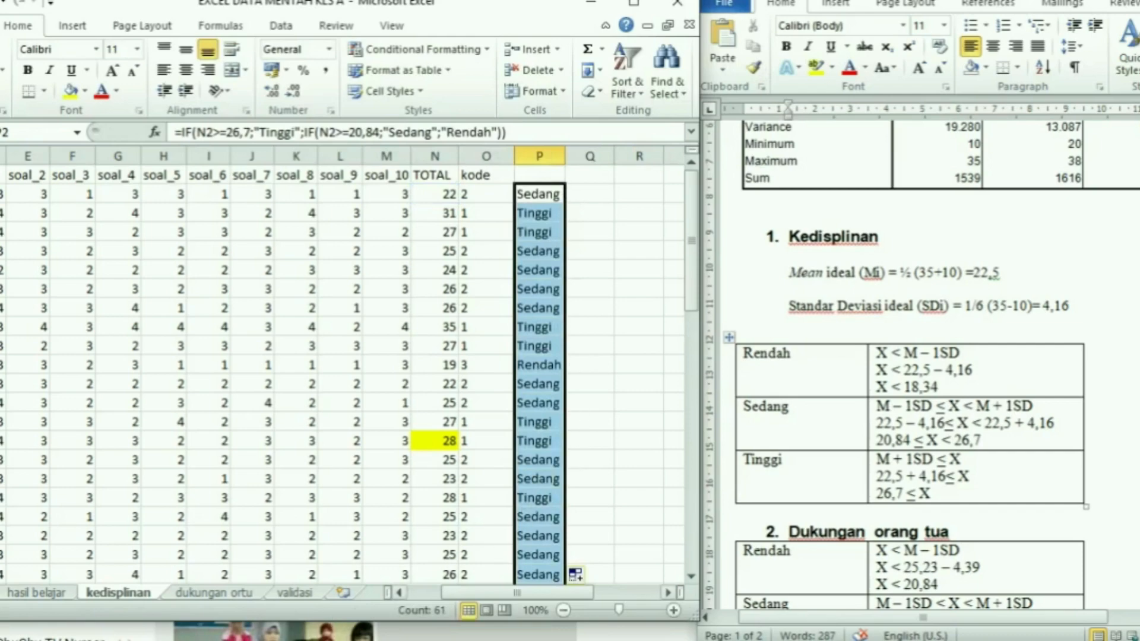
- Search Windows for "spss" and open the SPSS folder
key("super")
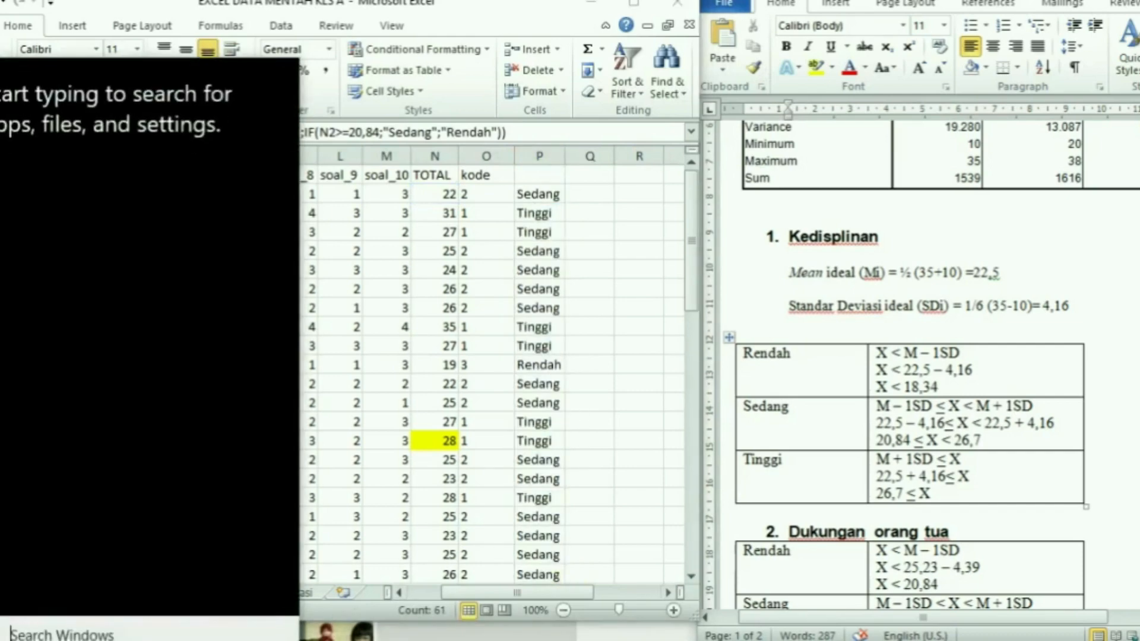
type("sps")
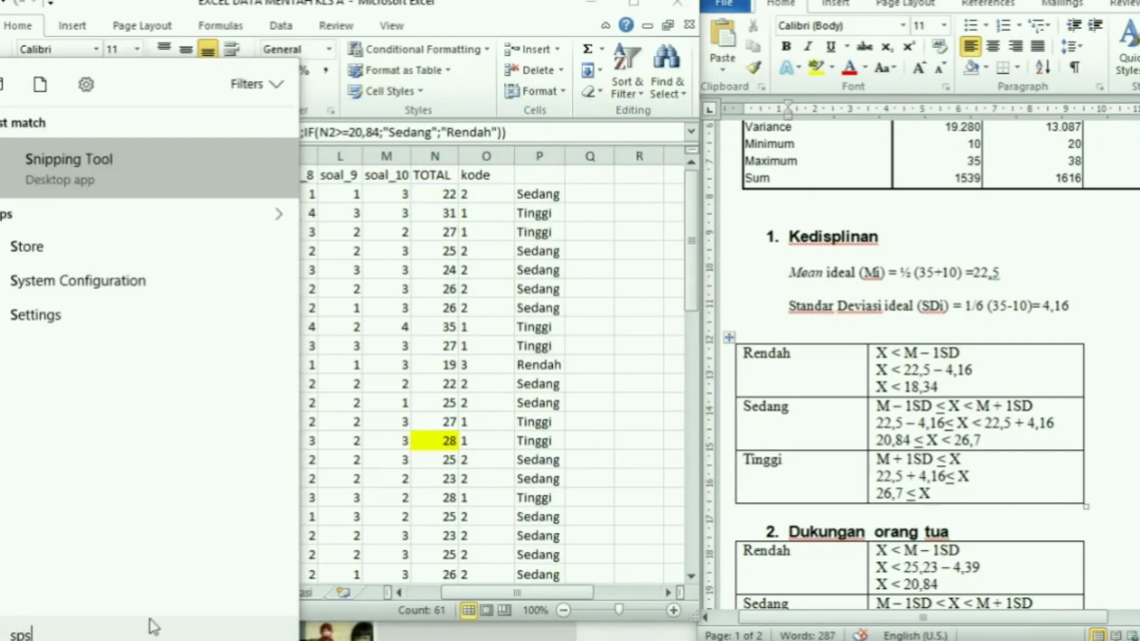
type("s")
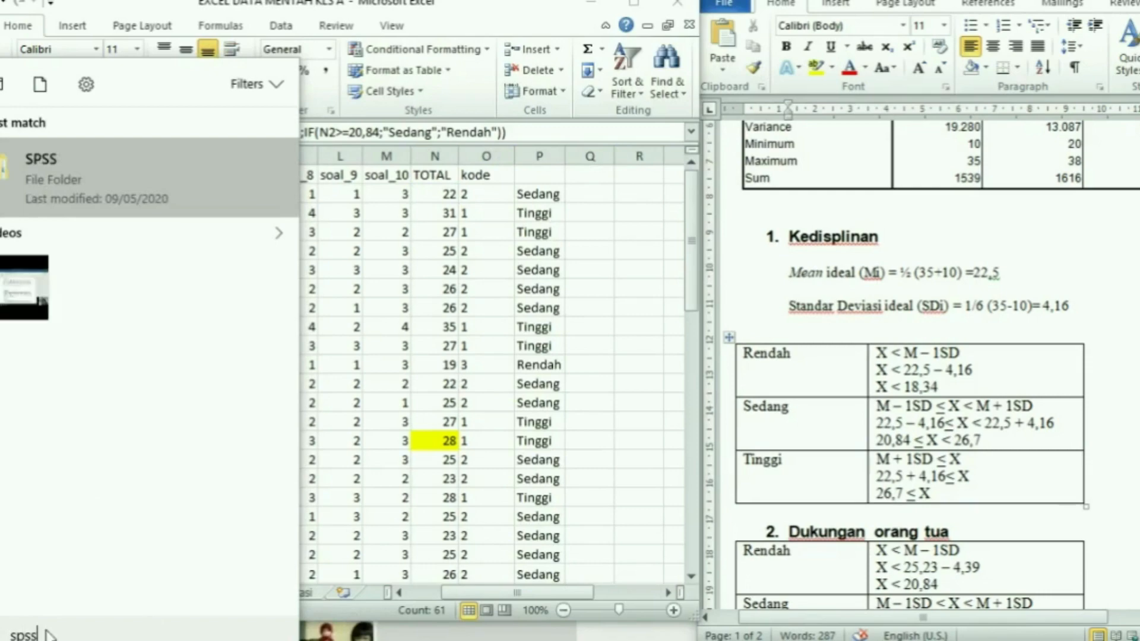
left_click(70, 179)
key("super")
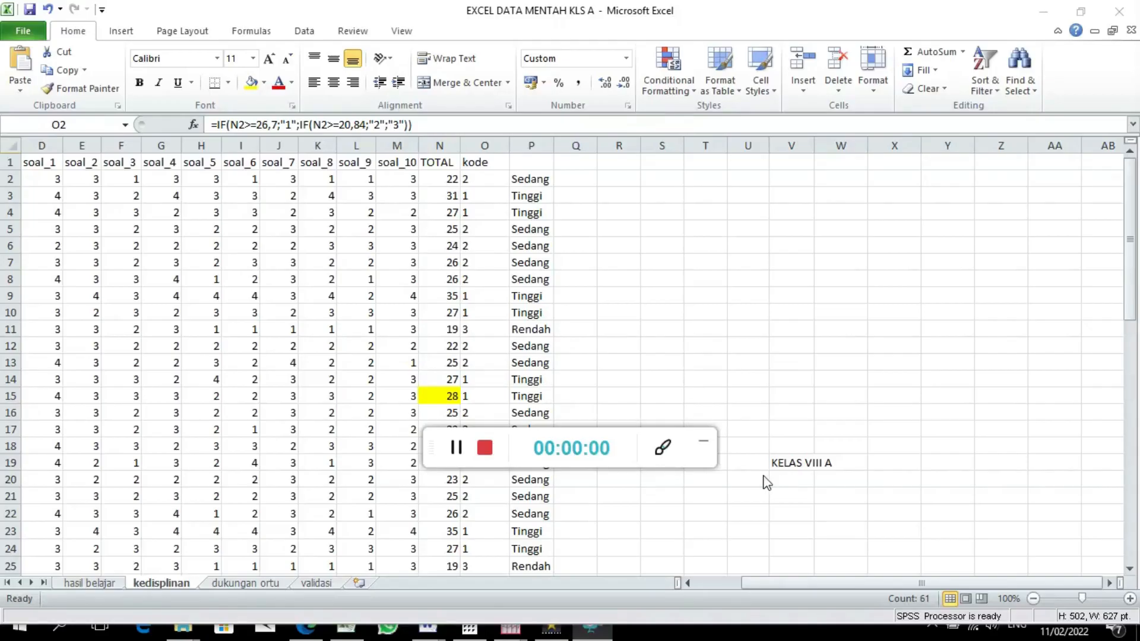
- Copy all category codes in the kode column, from O2 down to the last data row
left_click(703, 441)
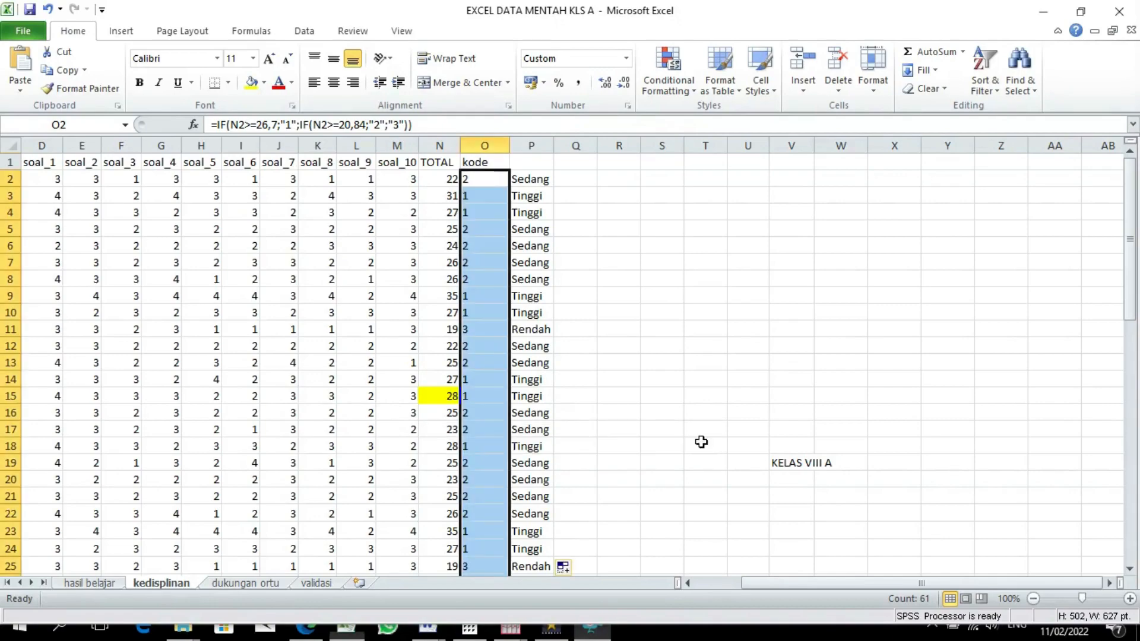
left_click(650, 406)
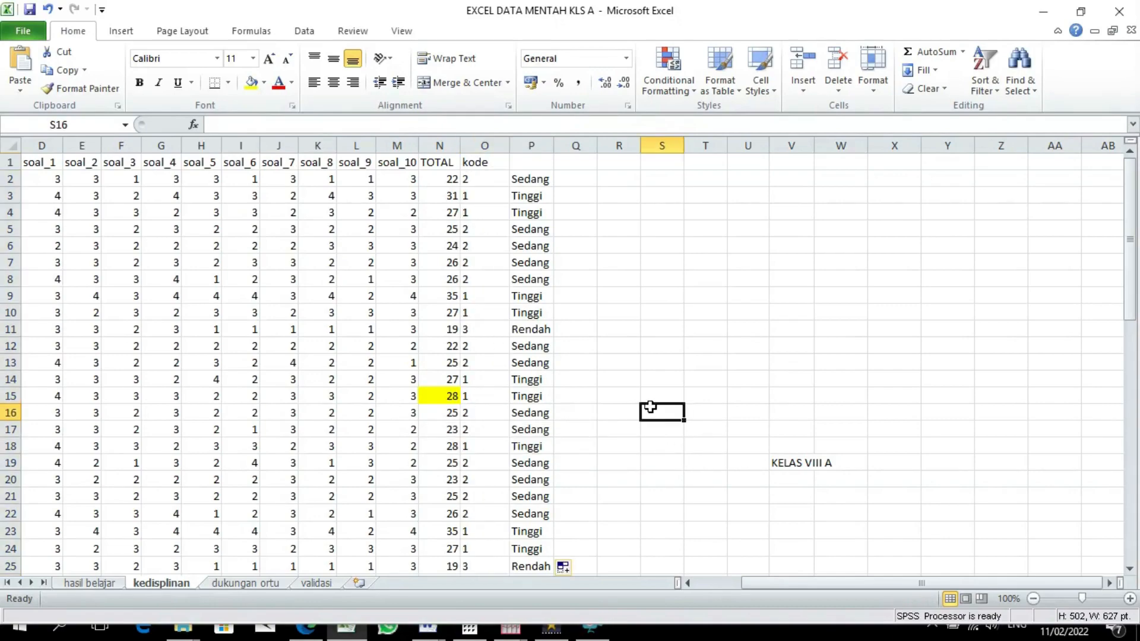
left_click(487, 180)
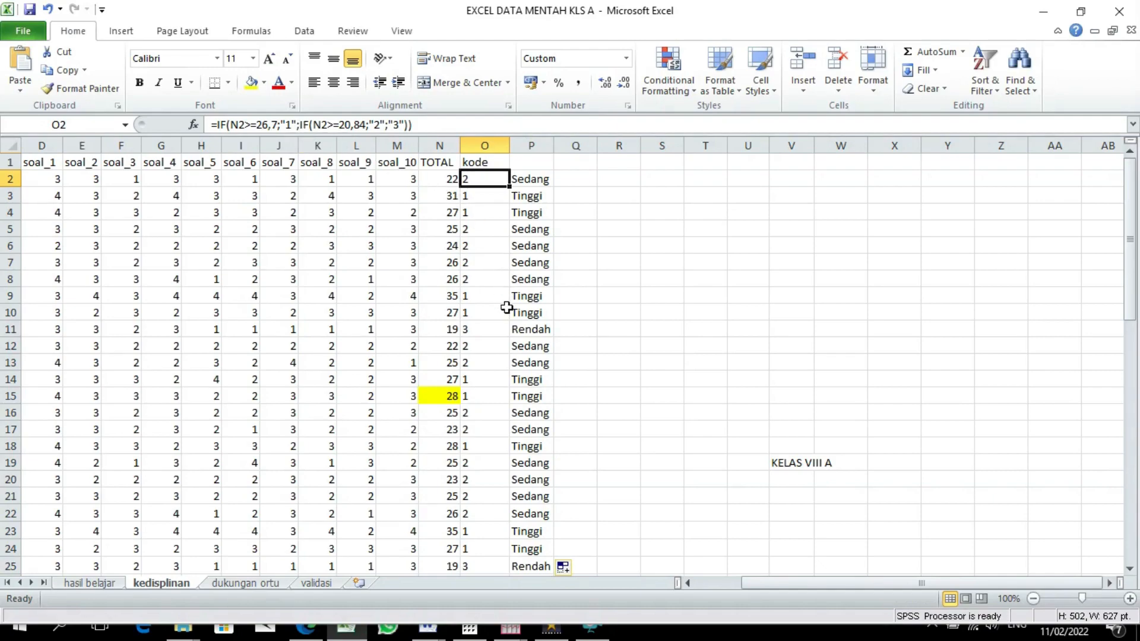
key("ctrl+shift+Down")
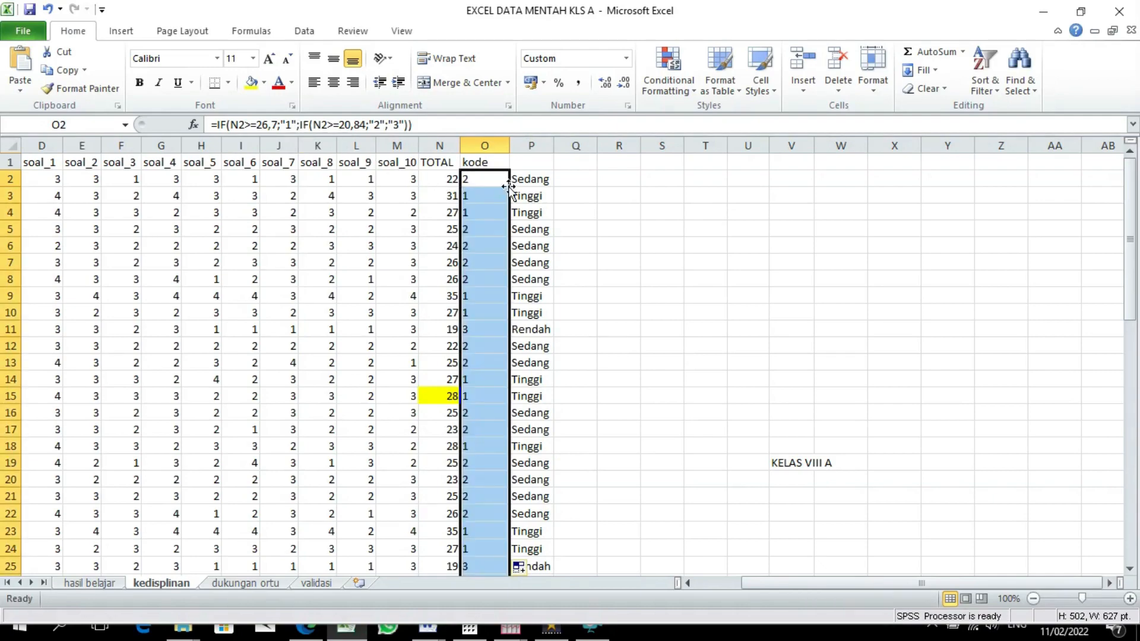
right_click(483, 220)
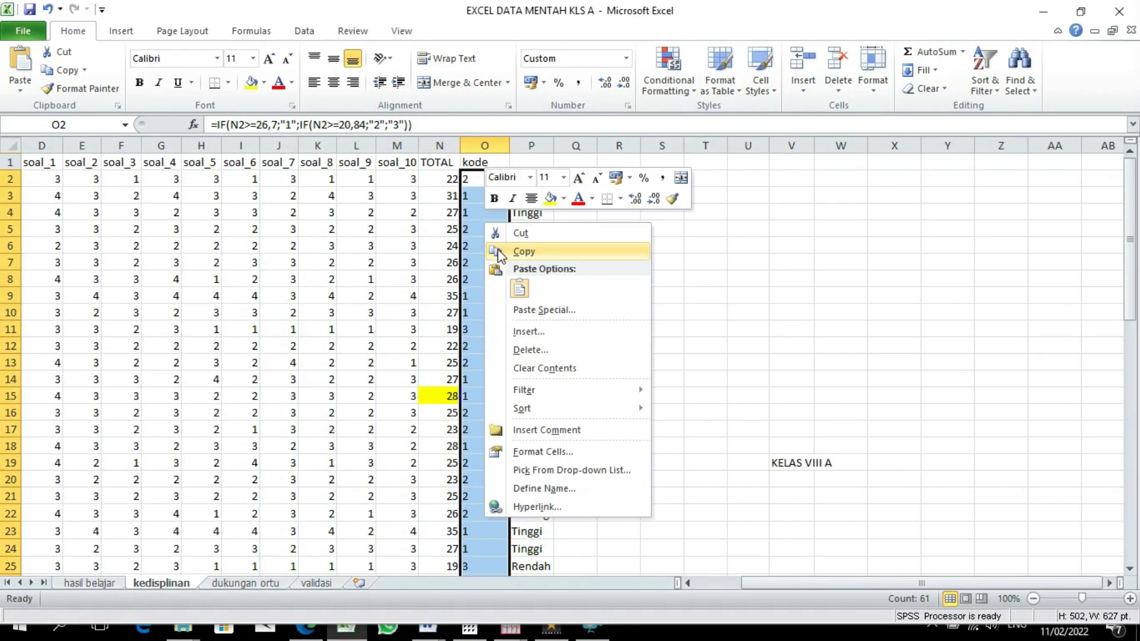
left_click(523, 251)
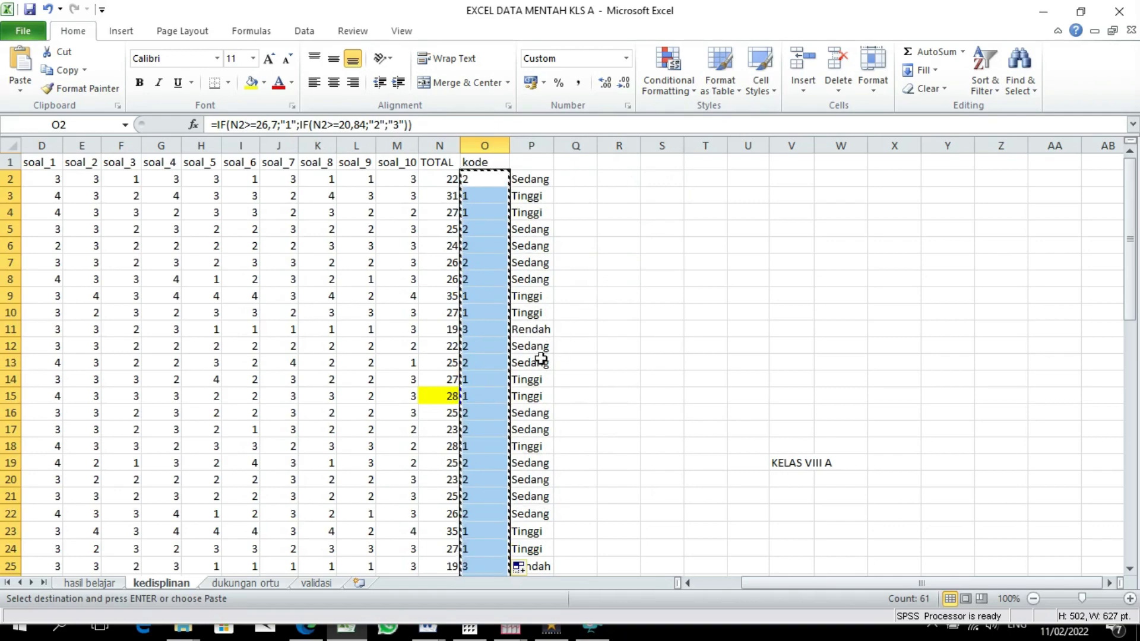
- Switch to SPSS and close the Output1 viewer window
left_click(722, 584)
left_click_drag(732, 586, 817, 589)
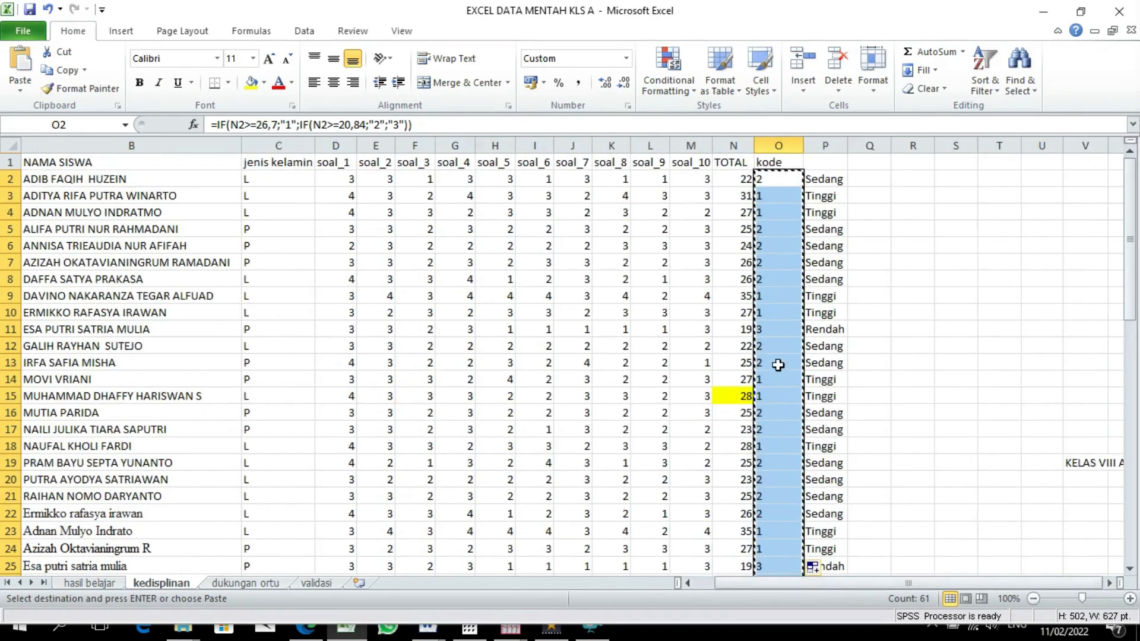
left_click(520, 625)
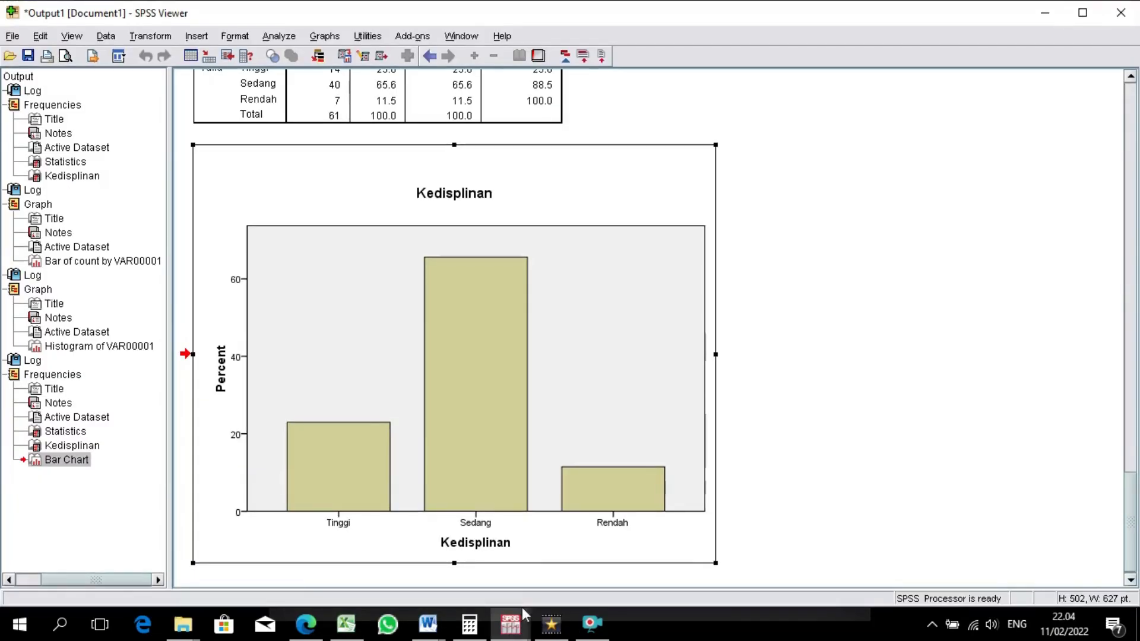
left_click(1120, 13)
left_click(572, 337)
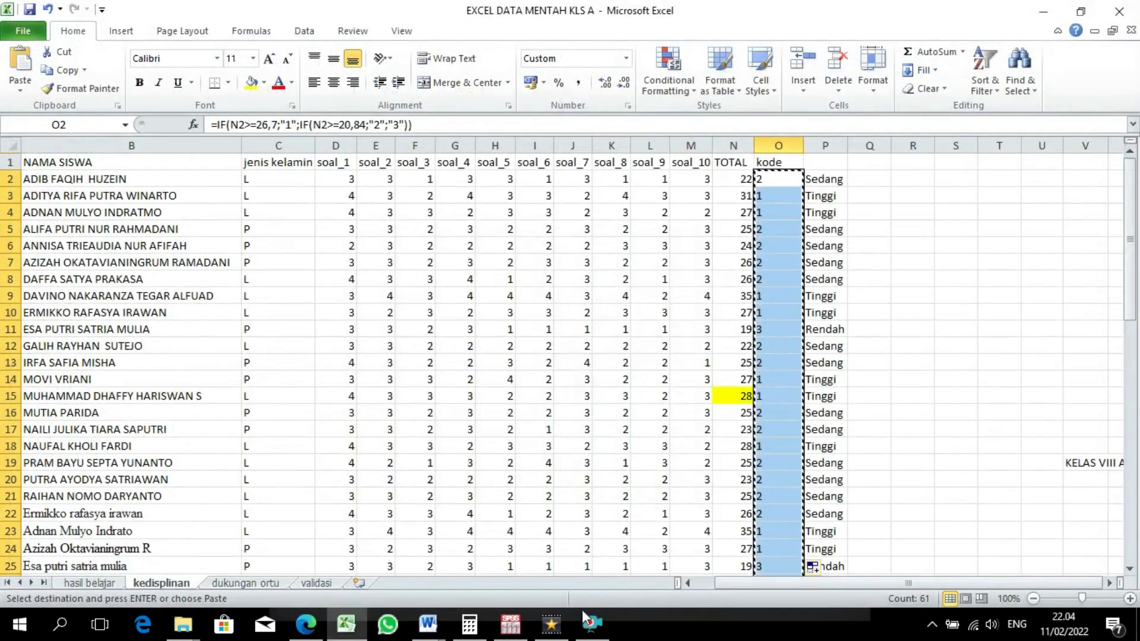
- In the SPSS Data Editor for Analisis deskriptif.sav, rename the variable VAR00001 to X1
left_click(510, 626)
left_click(1026, 76)
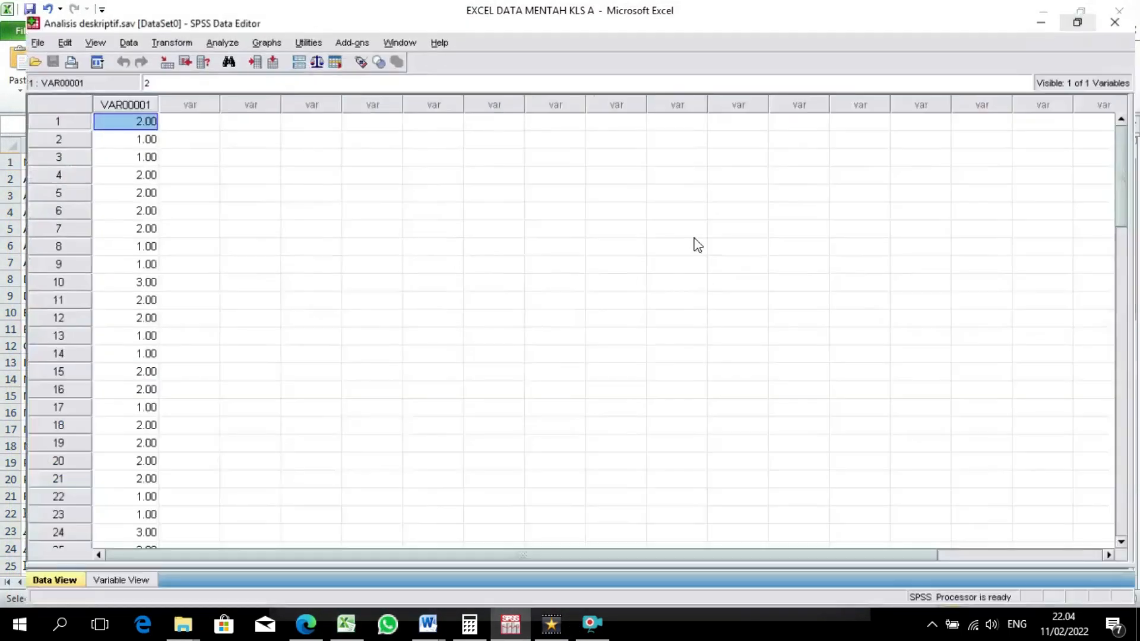
left_click(118, 584)
left_click(108, 89)
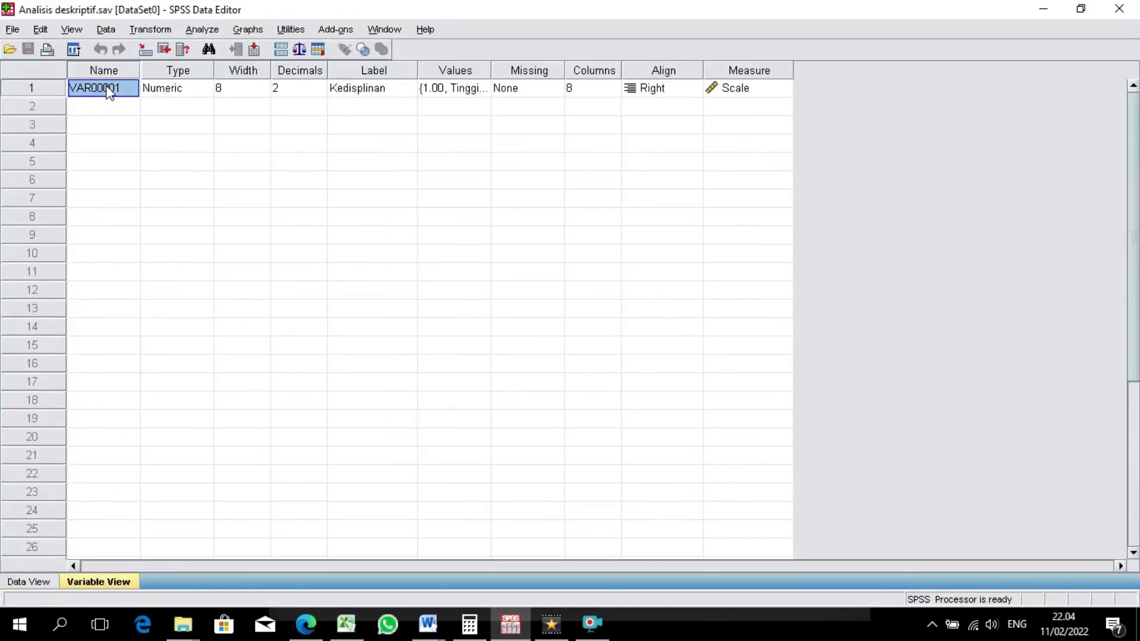
type("X1")
key("Tab")
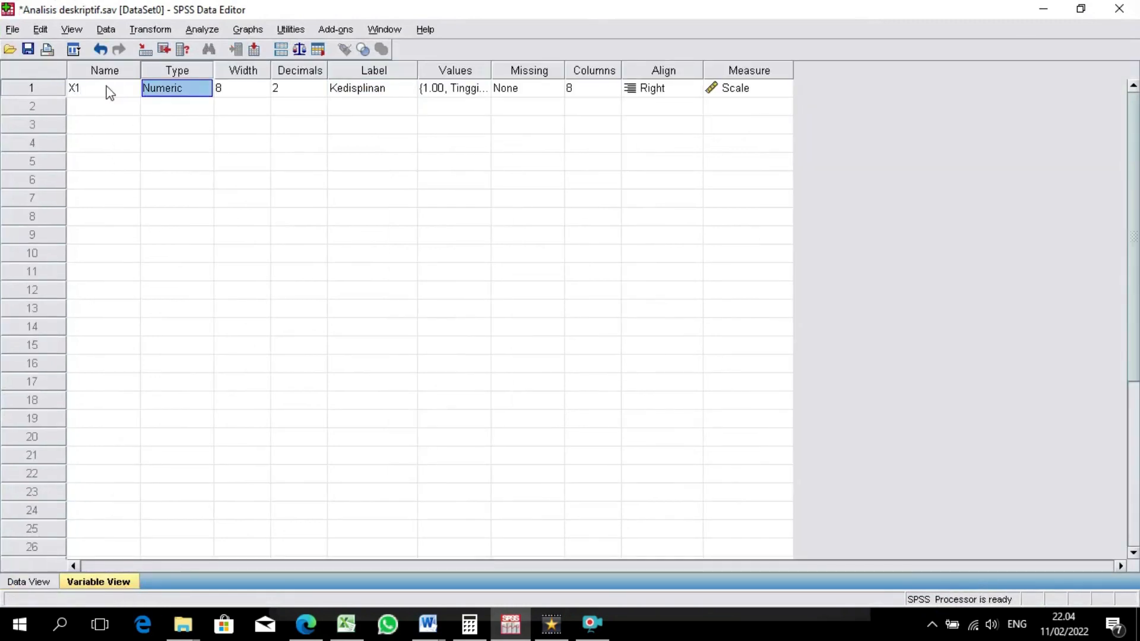
- Start a Frequencies analysis from the data sheet, reset its settings and add Kedisplinan [X1] as the variable
left_click(24, 583)
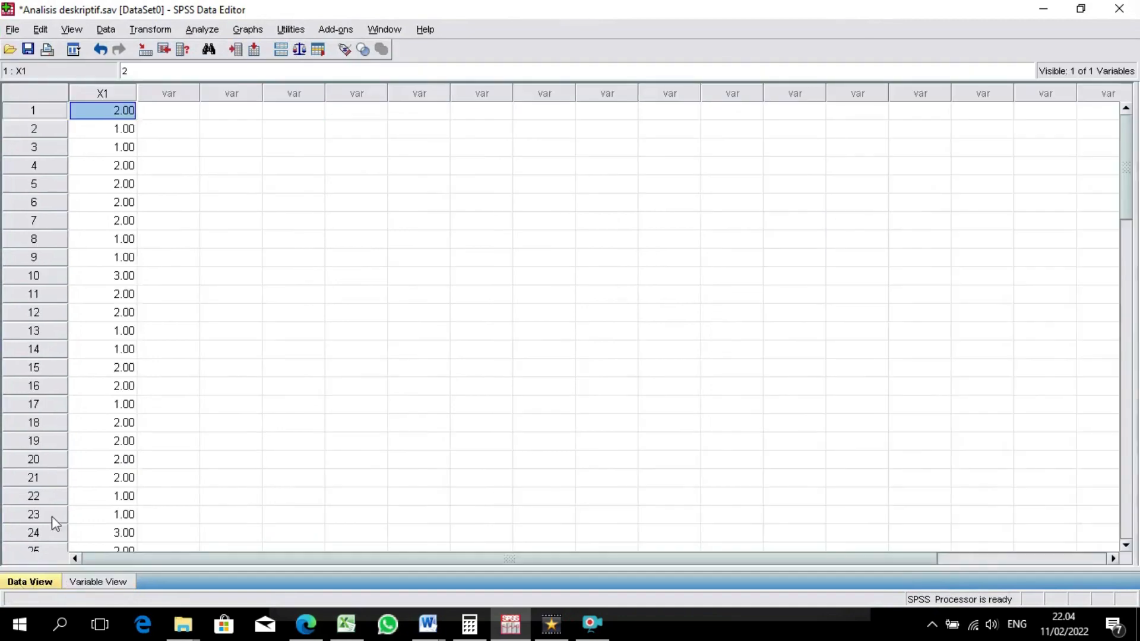
left_click(201, 31)
mouse_move(250, 74)
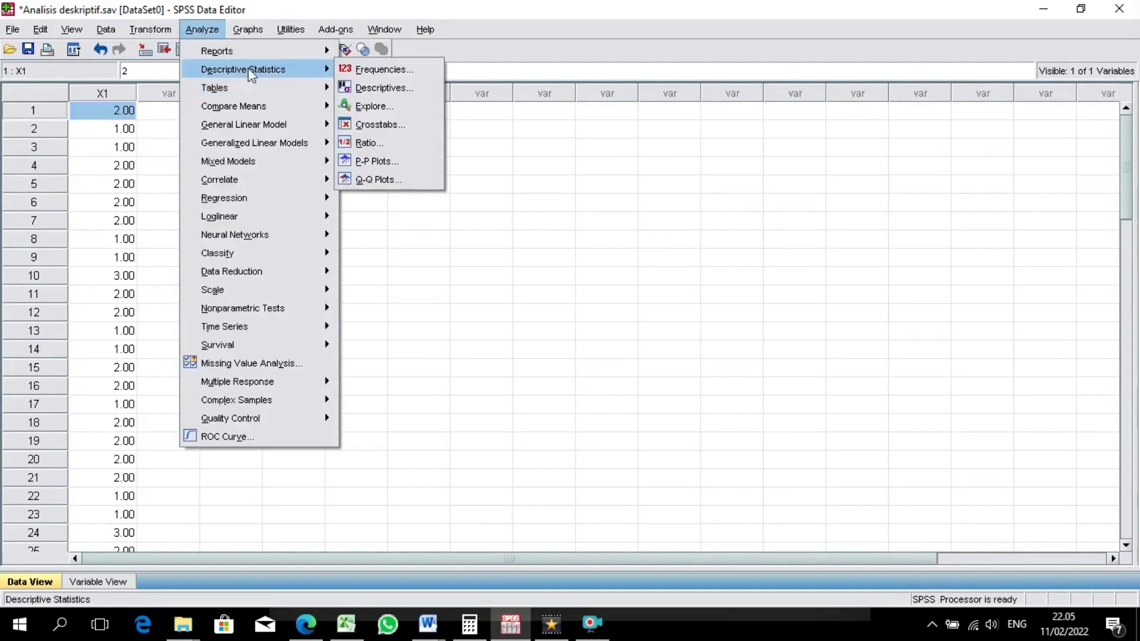
left_click(352, 69)
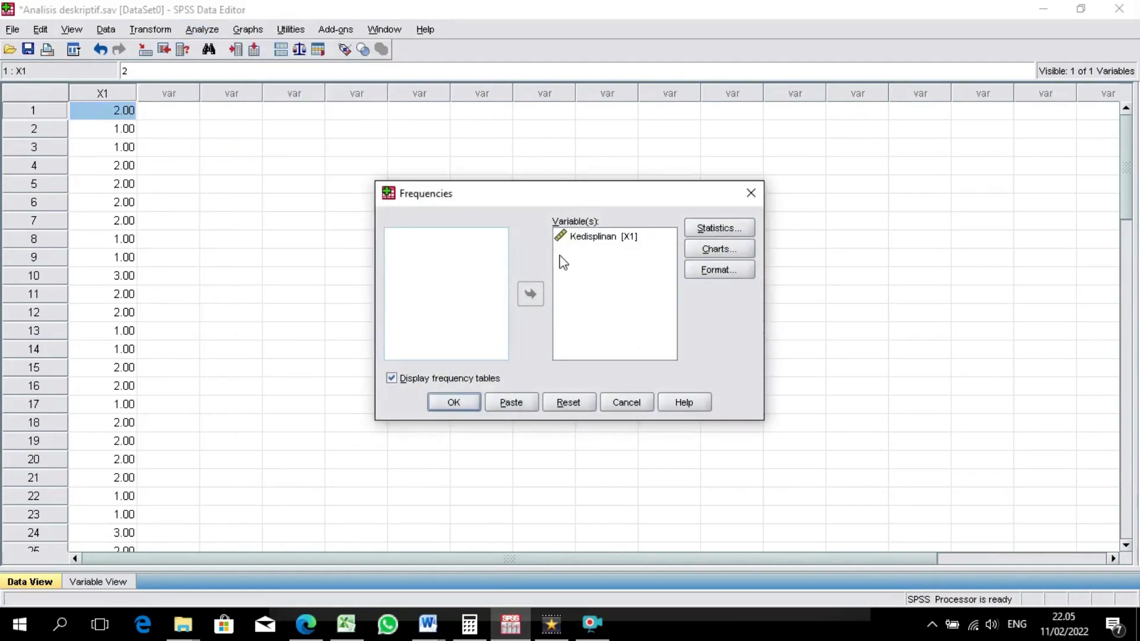
left_click(576, 405)
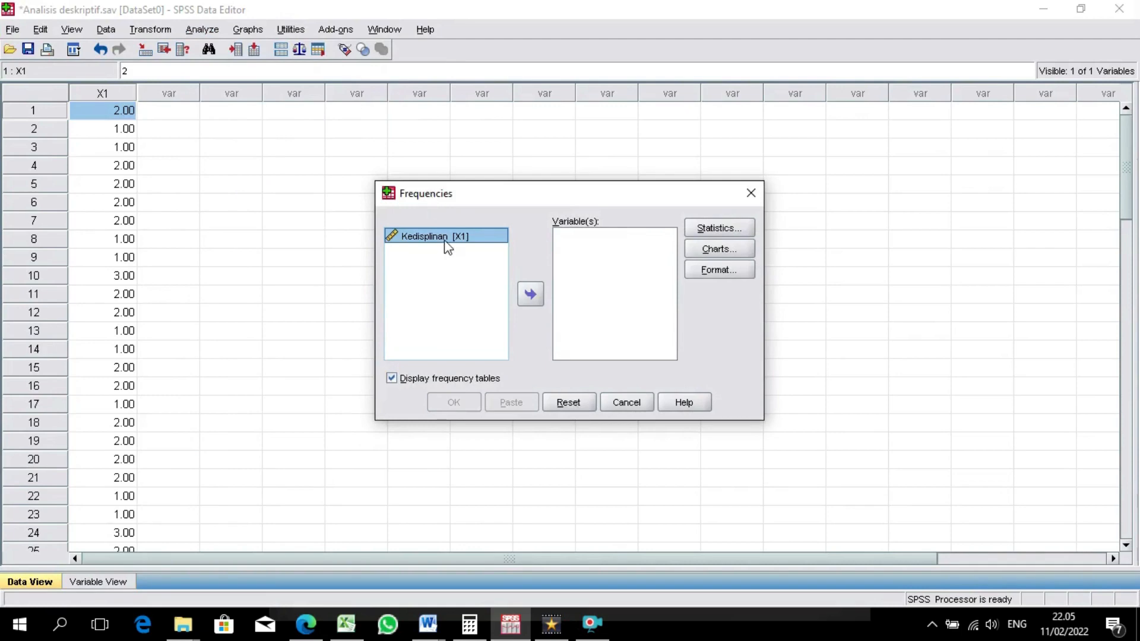
left_click(530, 293)
- Set the Frequencies chart type to Histograms with a normal curve
left_click(718, 250)
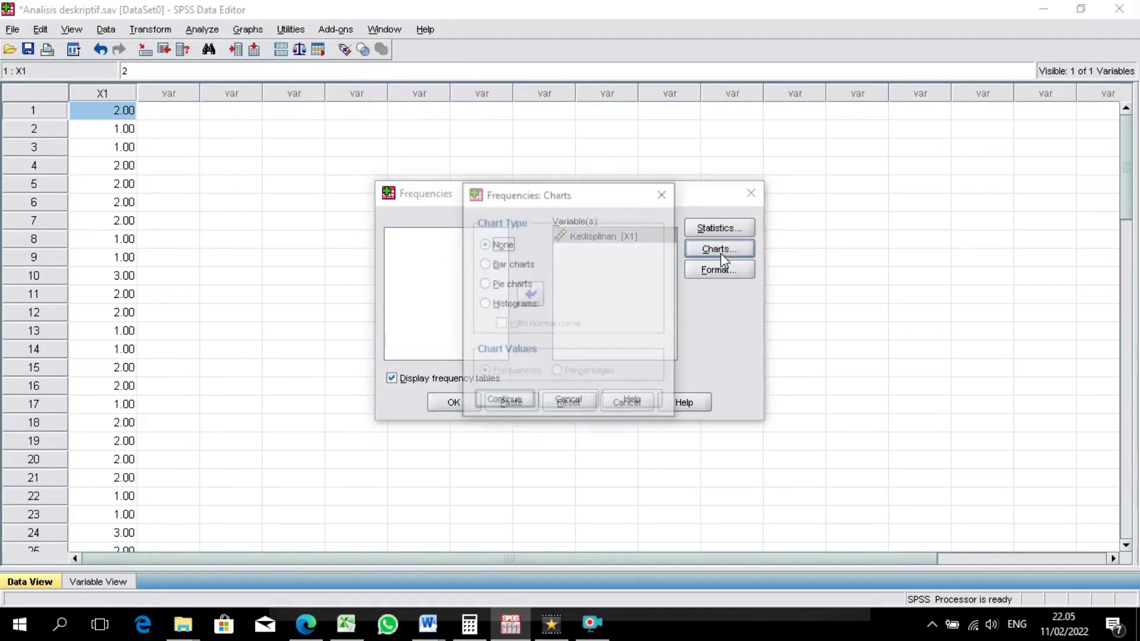
left_click(505, 304)
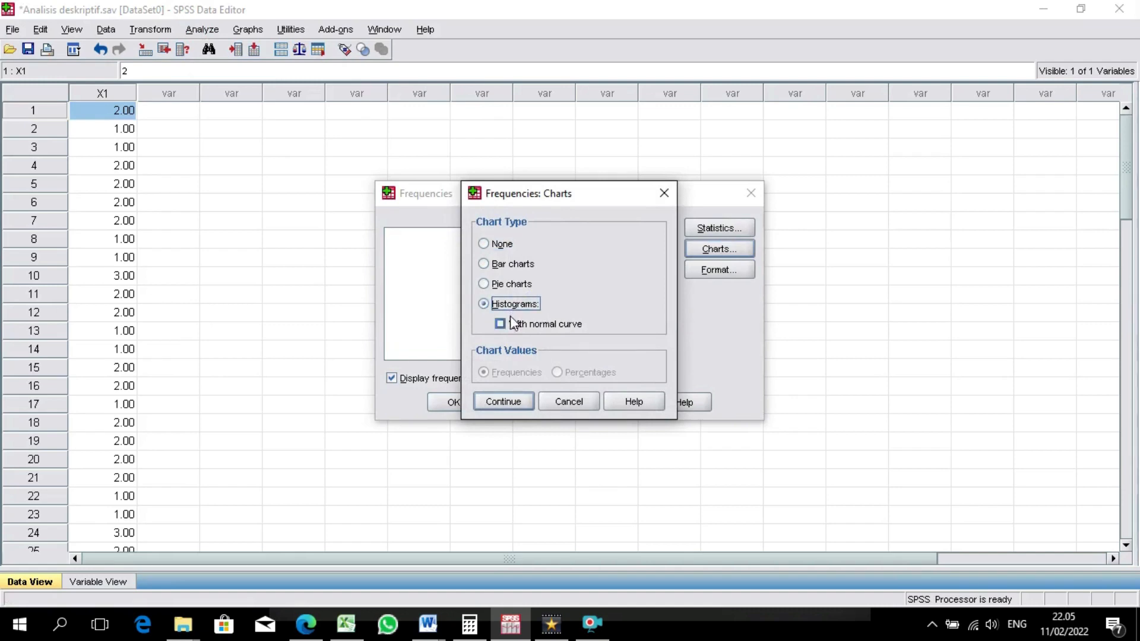
left_click(501, 325)
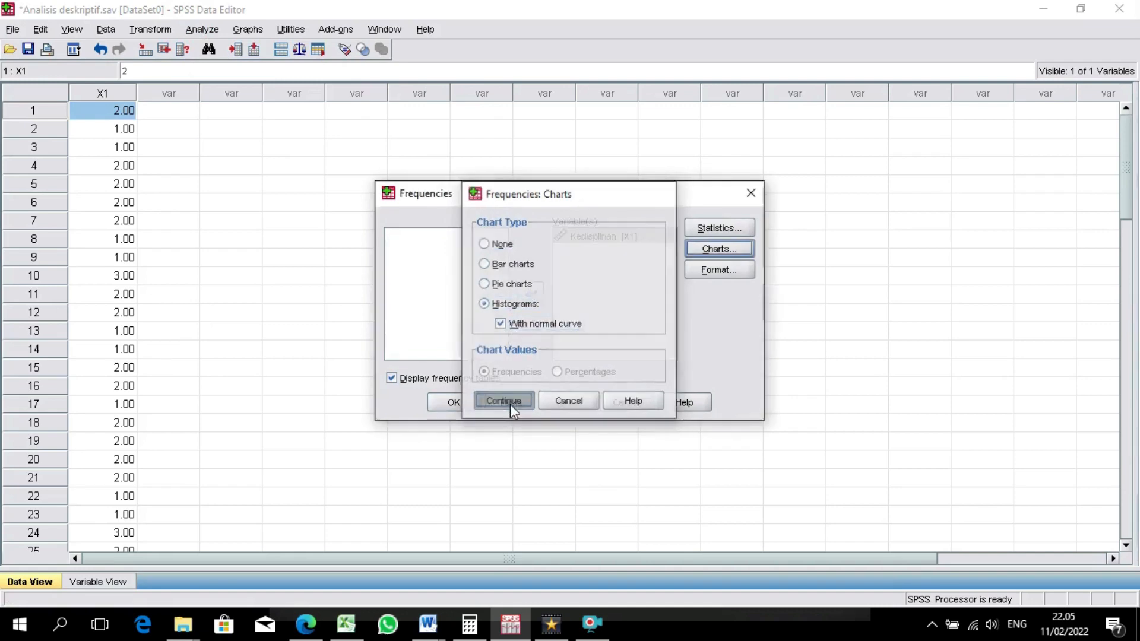
- Run the Frequencies analysis and copy the Kedisplinan frequency table and the histogram from the output
left_click(510, 404)
left_click(454, 405)
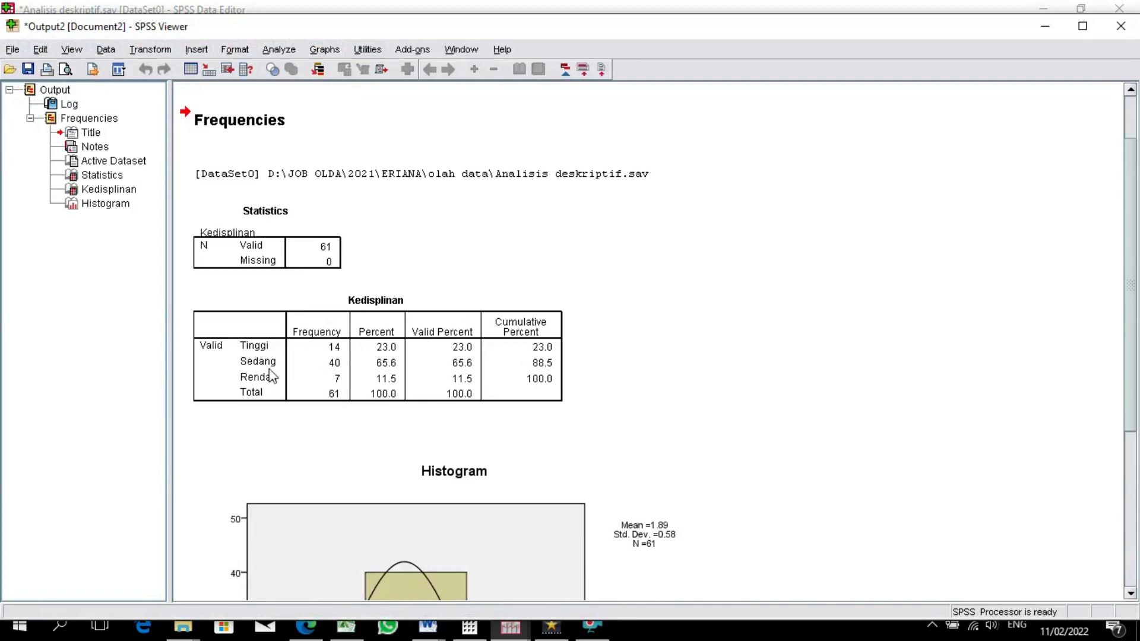
scroll(359, 394, "down", 5)
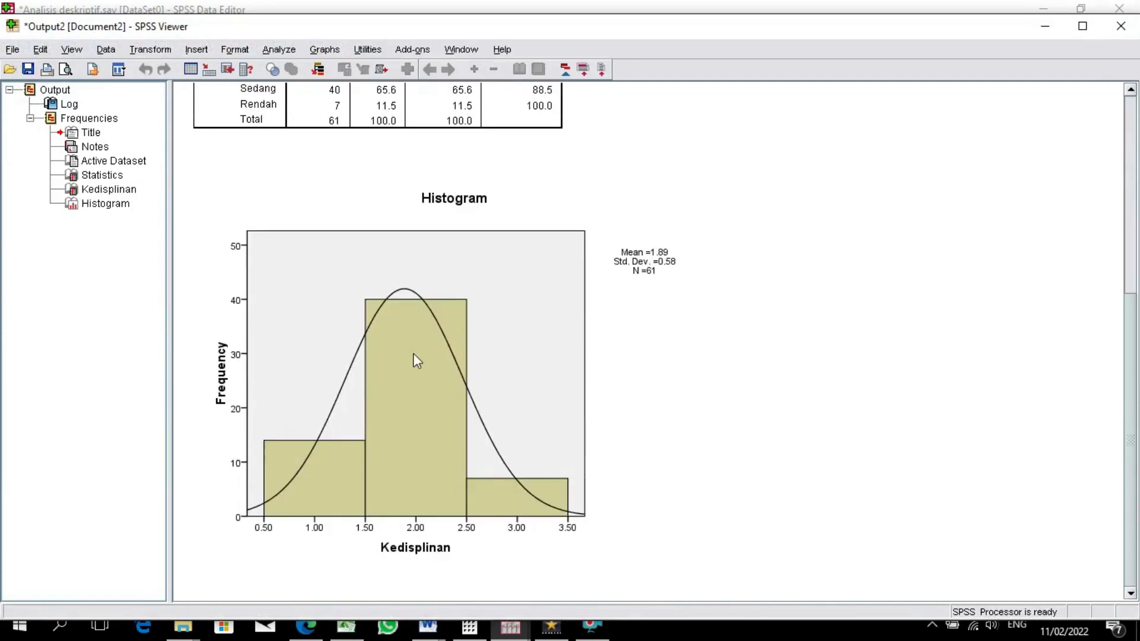
left_click(425, 143)
left_click(425, 411)
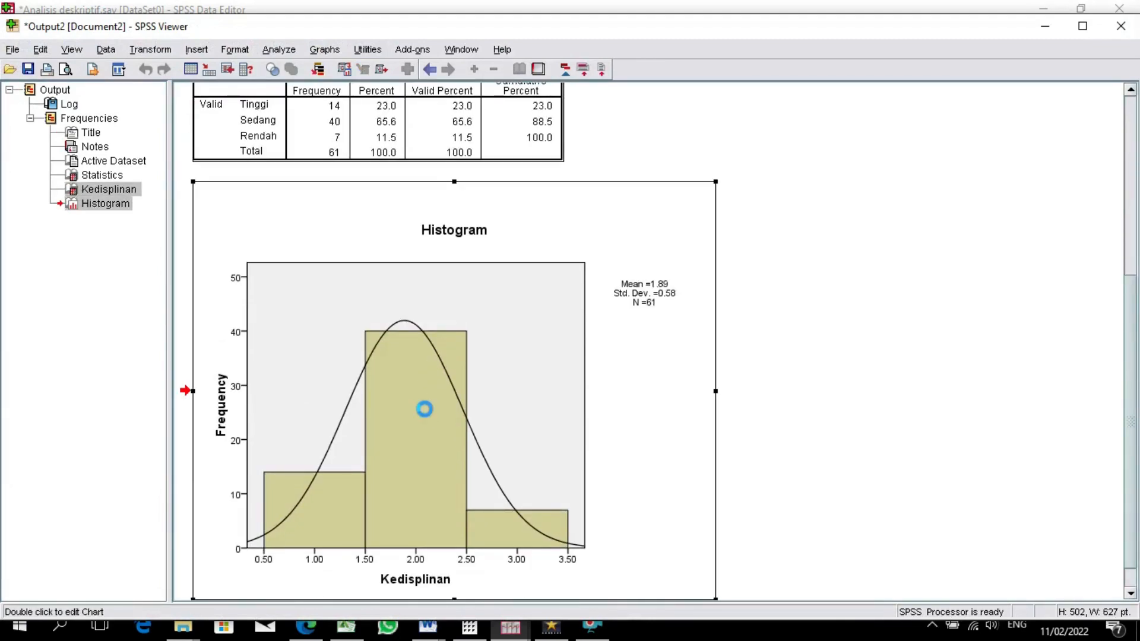
- Switch to the Frequencies document in Word and replace the Kedisplinan bar chart with the copied frequency table and histogram
left_click(427, 623)
left_click(380, 543)
scroll(519, 377, "up", 1)
scroll(519, 377, "down", 15)
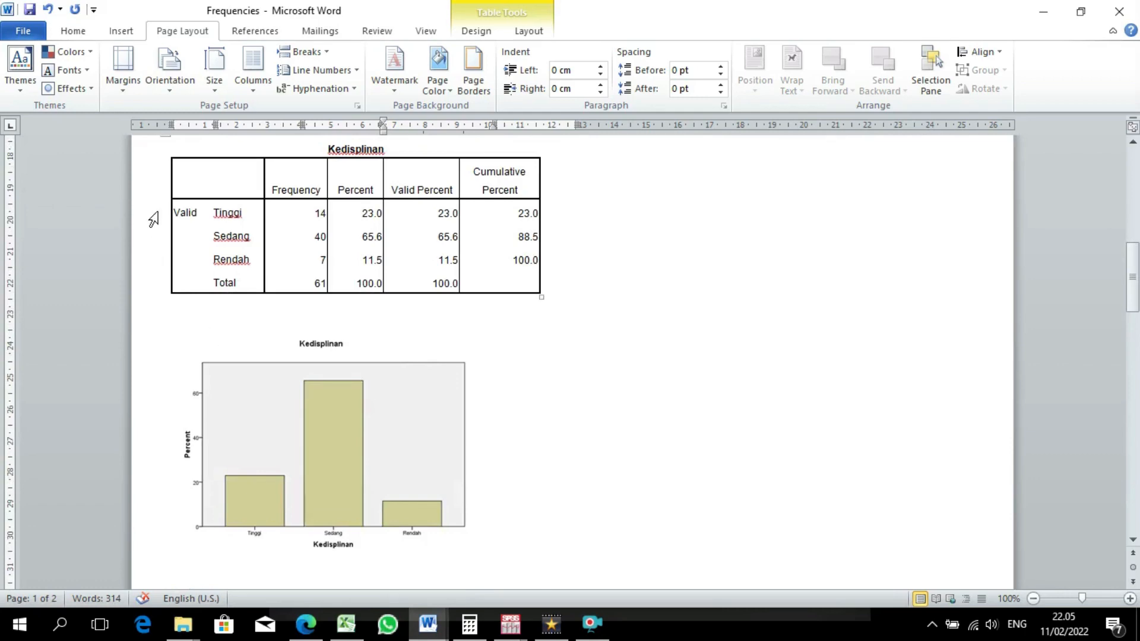
left_click(291, 384)
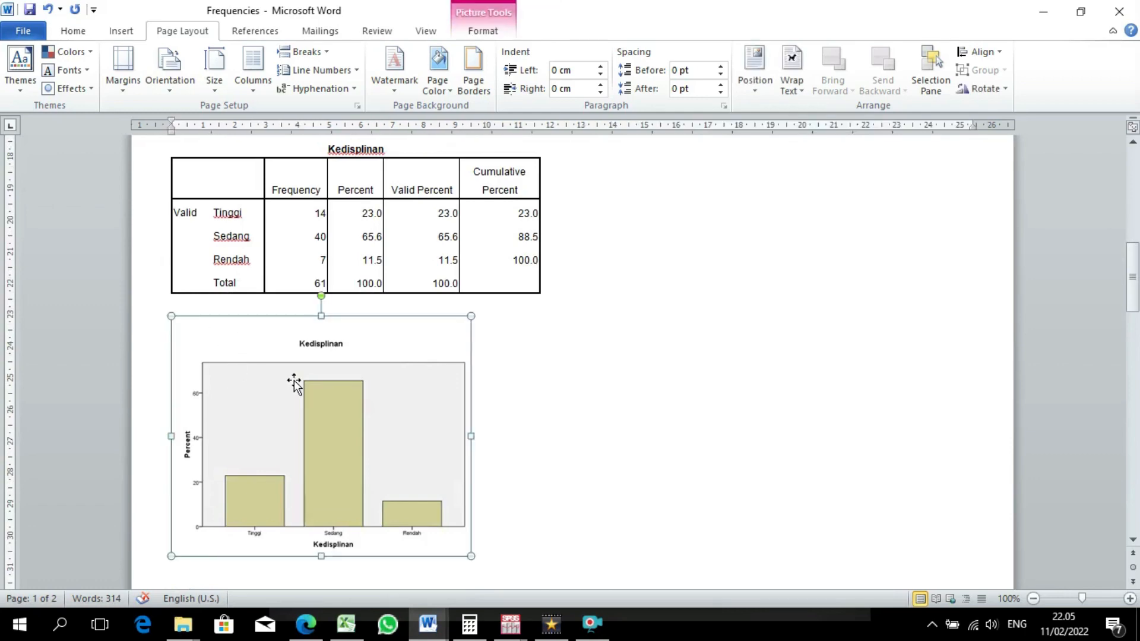
key("Delete")
key("ctrl+v")
scroll(306, 400, "up", 10)
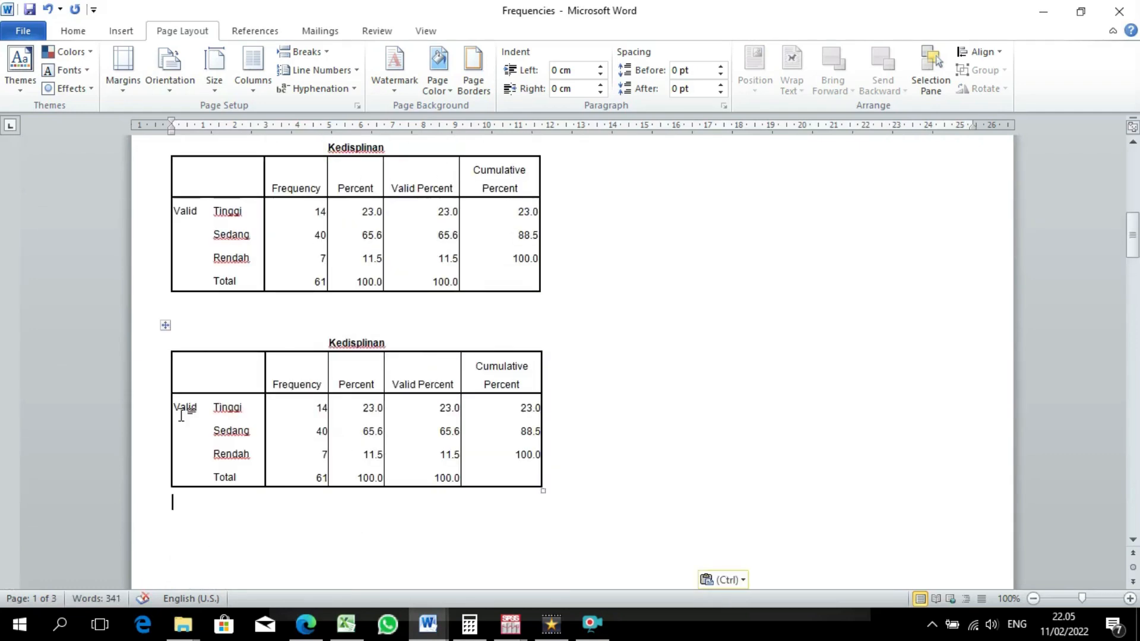
- Remove the duplicate Kedisplinan frequency table that was pasted above the histogram
left_click(163, 325)
left_click(234, 337)
key("ctrl+z")
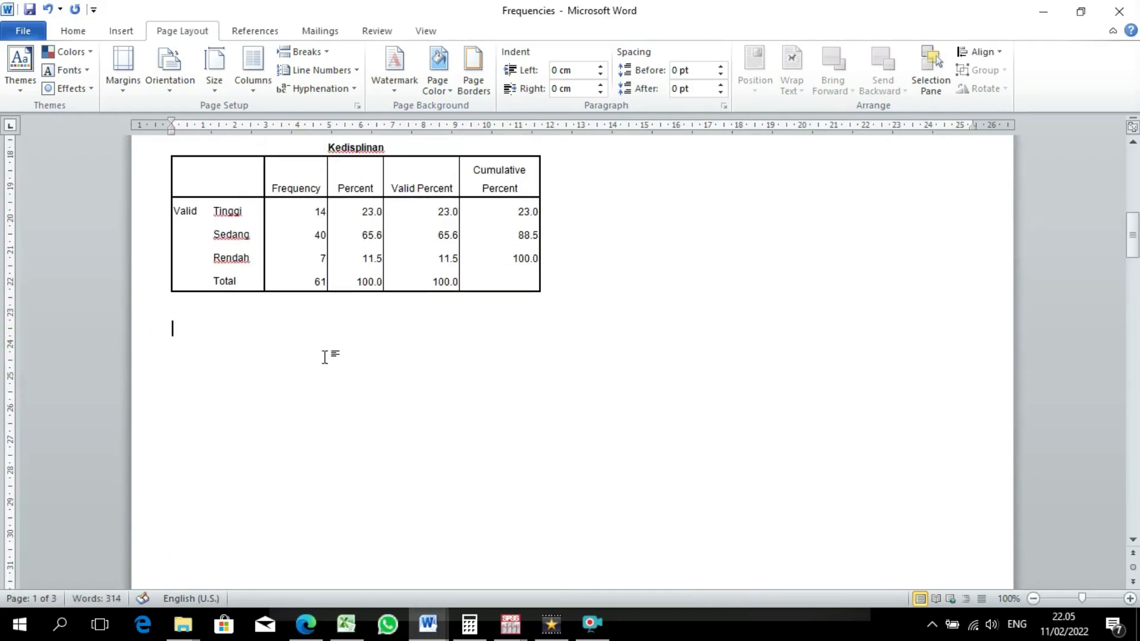
- Shrink the pasted histogram proportionally so it fits below the Kedisplinan table on the first page
scroll(324, 365, "down", 5)
scroll(325, 364, "down", 5)
left_click(466, 439)
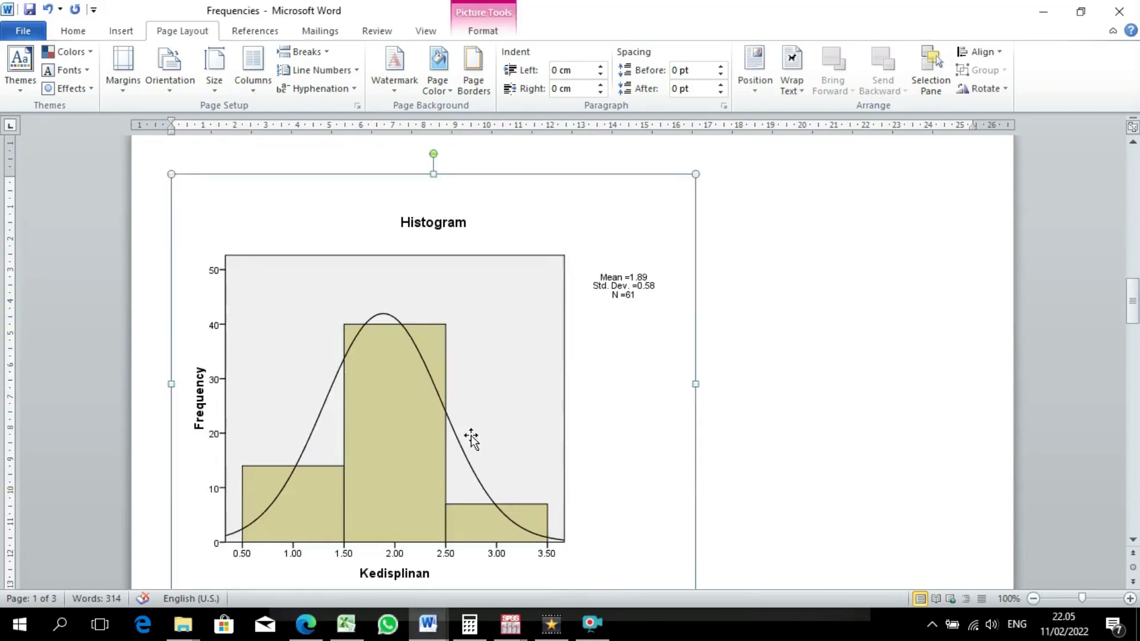
scroll(700, 529, "down", 5)
left_click_drag(696, 393, 554, 338)
scroll(583, 414, "up", 3)
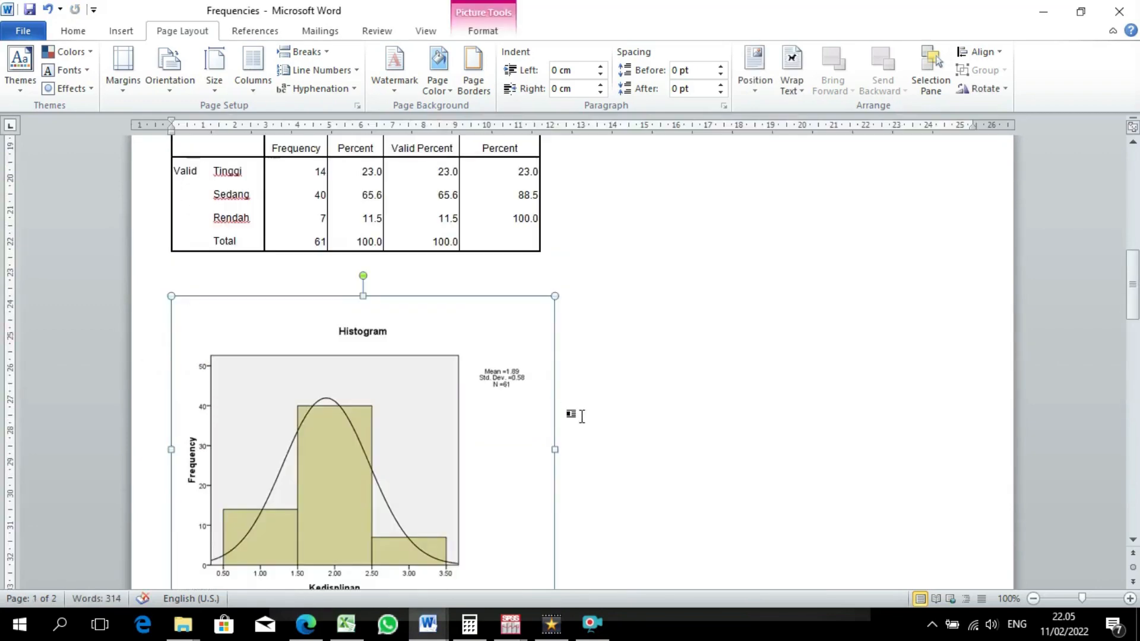
scroll(582, 416, "down", 5)
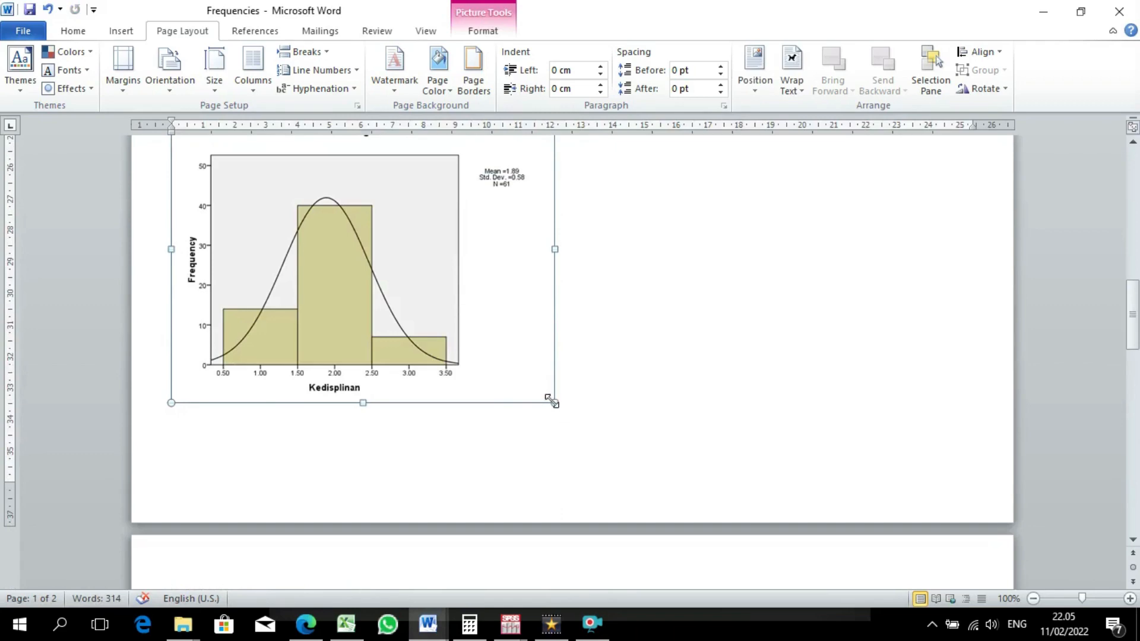
left_click_drag(551, 397, 534, 358)
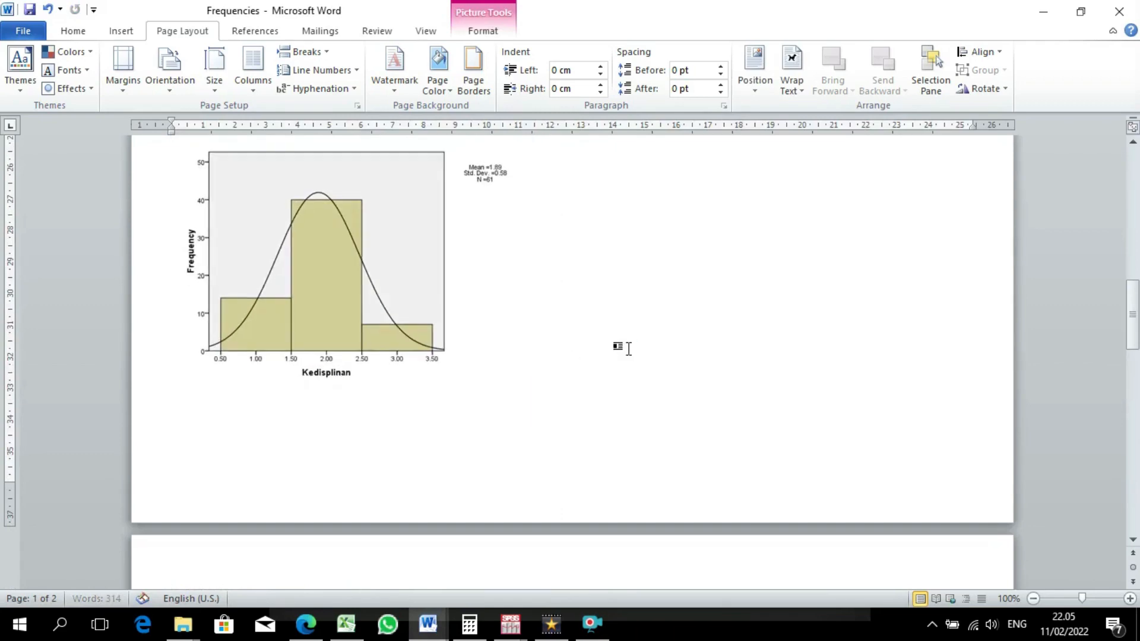
left_click(617, 346)
- Copy the Statistics table from the start of the document and paste it under the heading "2. Dukungan orang tua"
scroll(643, 386, "down", 4)
scroll(644, 386, "down", 5)
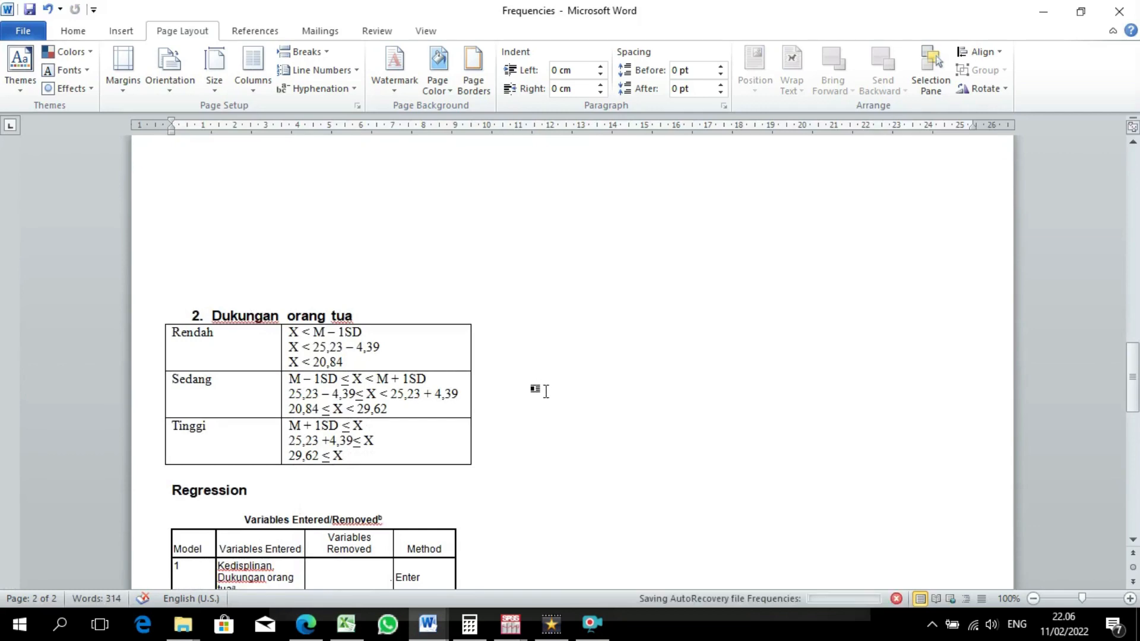
scroll(586, 356, "up", 20)
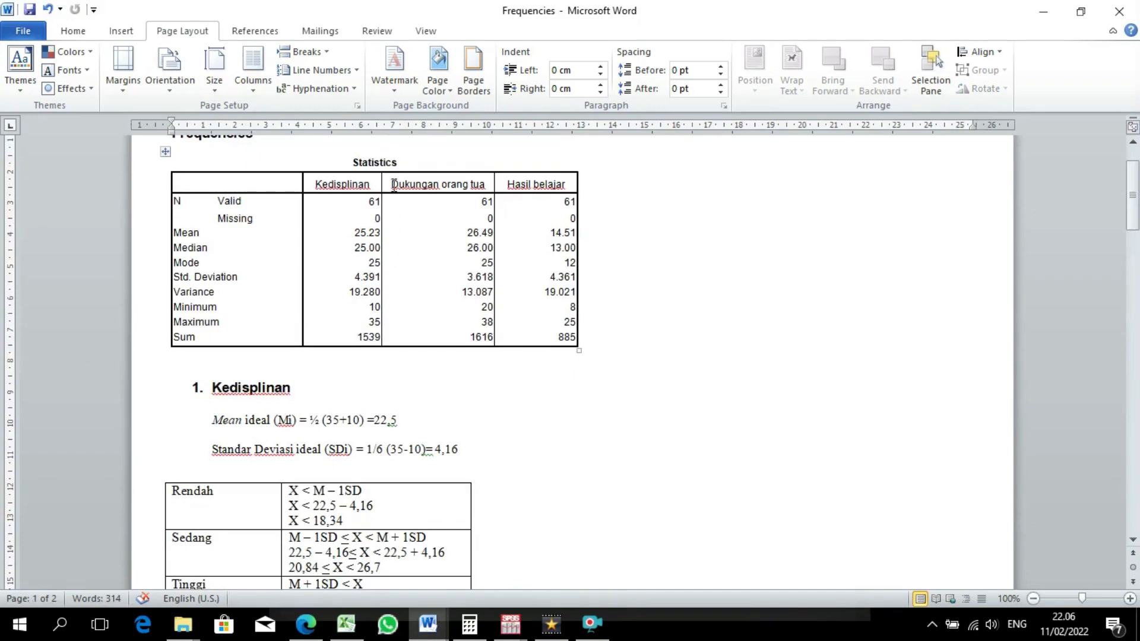
left_click(165, 152)
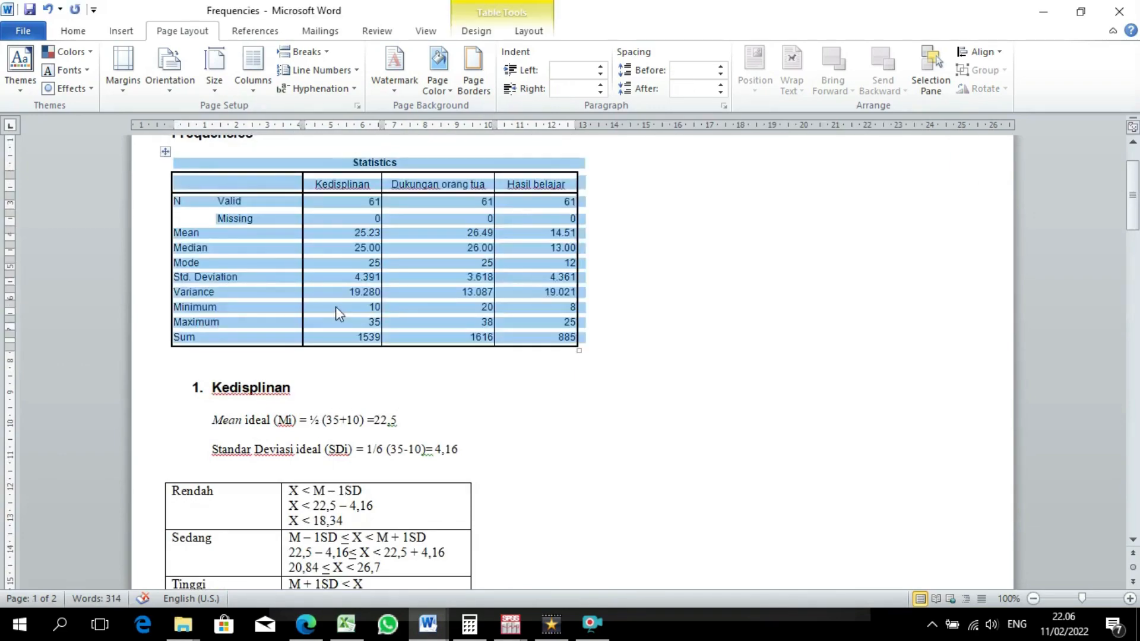
scroll(336, 306, "down", 20)
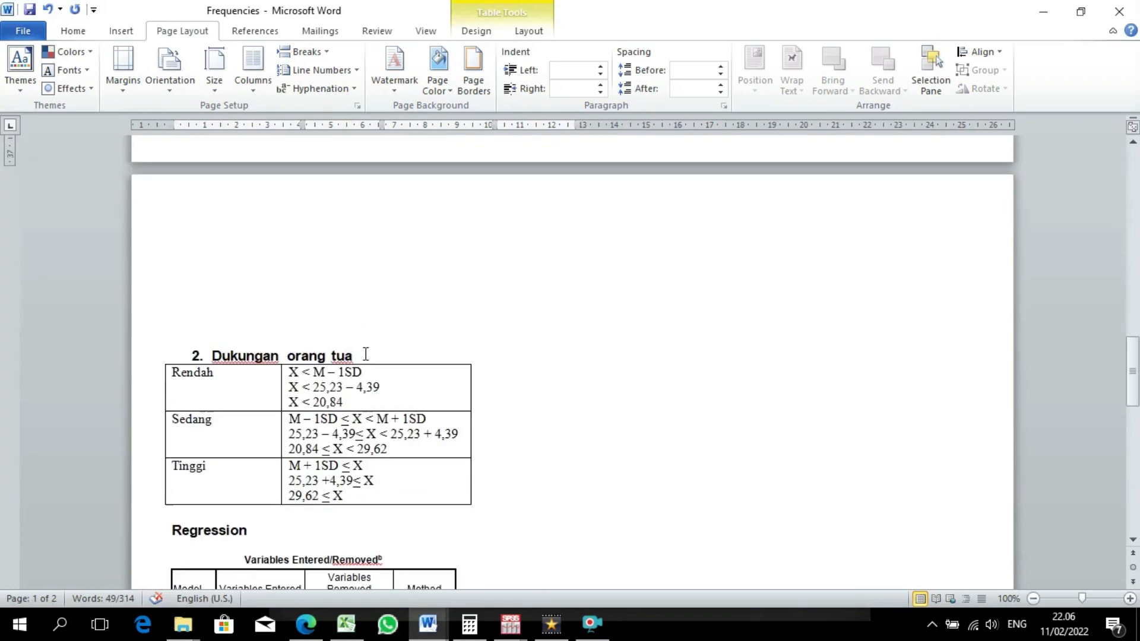
left_click(366, 355)
key("Return")
key("BackSpace")
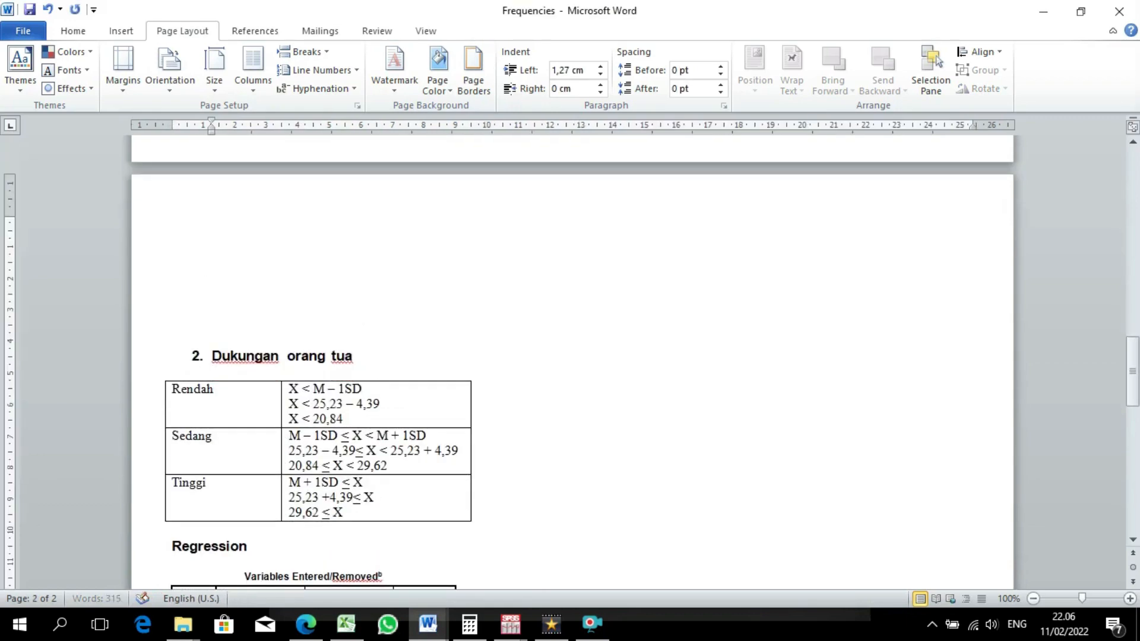
key("ctrl+v")
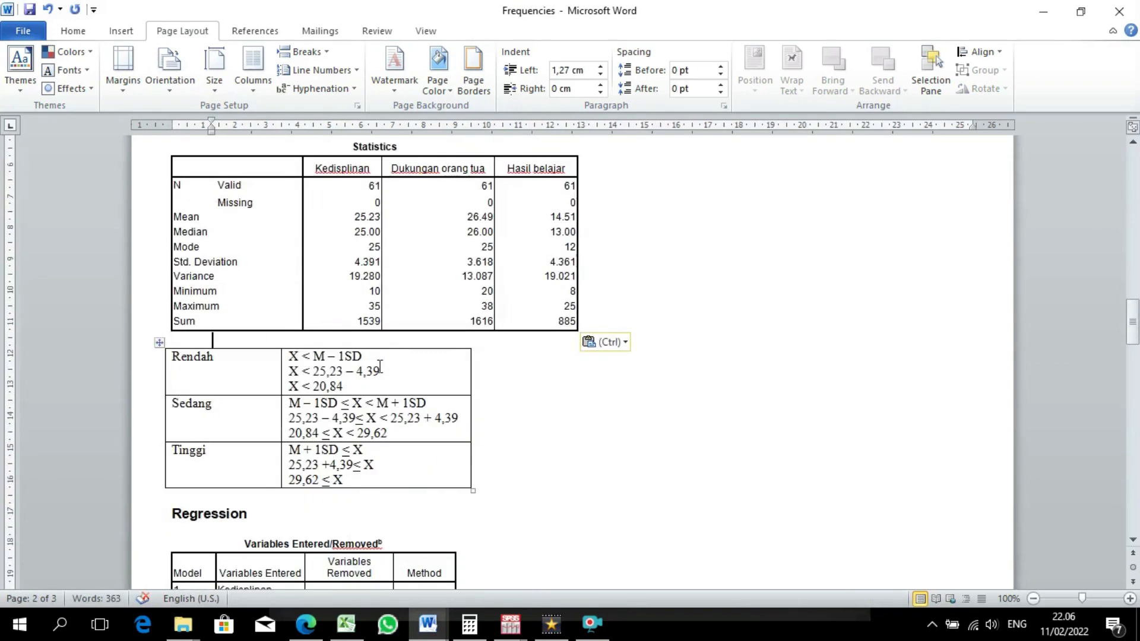
- Copy the Mean ideal and Standar Deviasi ideal lines from Kedisplinan to below the Dukungan orang tua Statistics table, with a blank line before them
left_click_drag(387, 372, 315, 368)
scroll(447, 416, "up", 8)
scroll(448, 415, "up", 15)
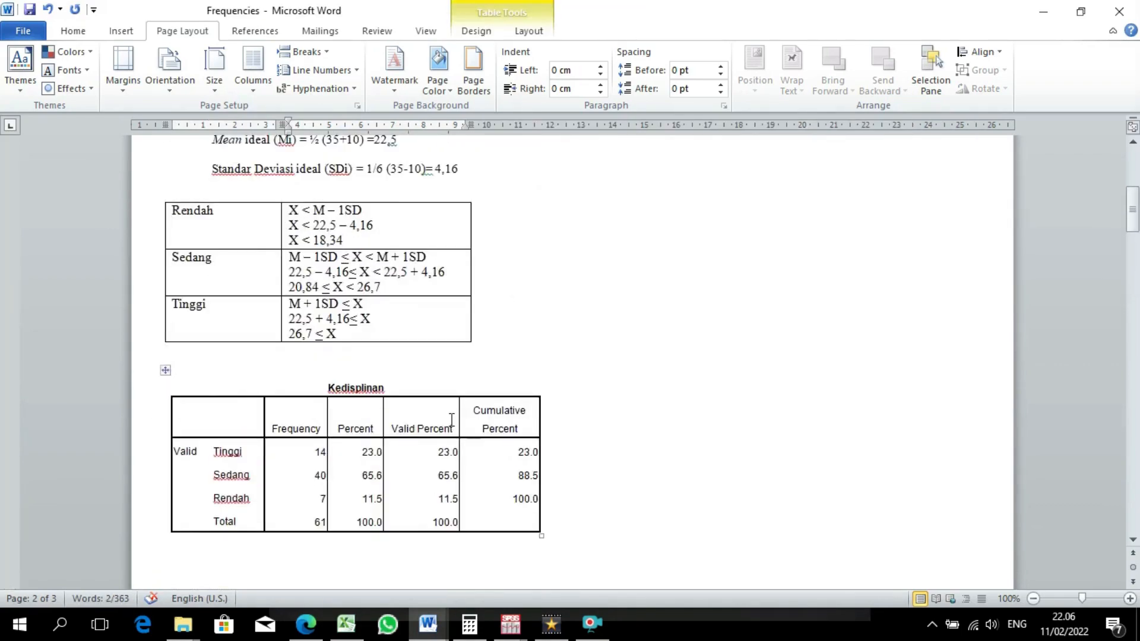
left_click_drag(209, 301, 482, 331)
key("ctrl+c")
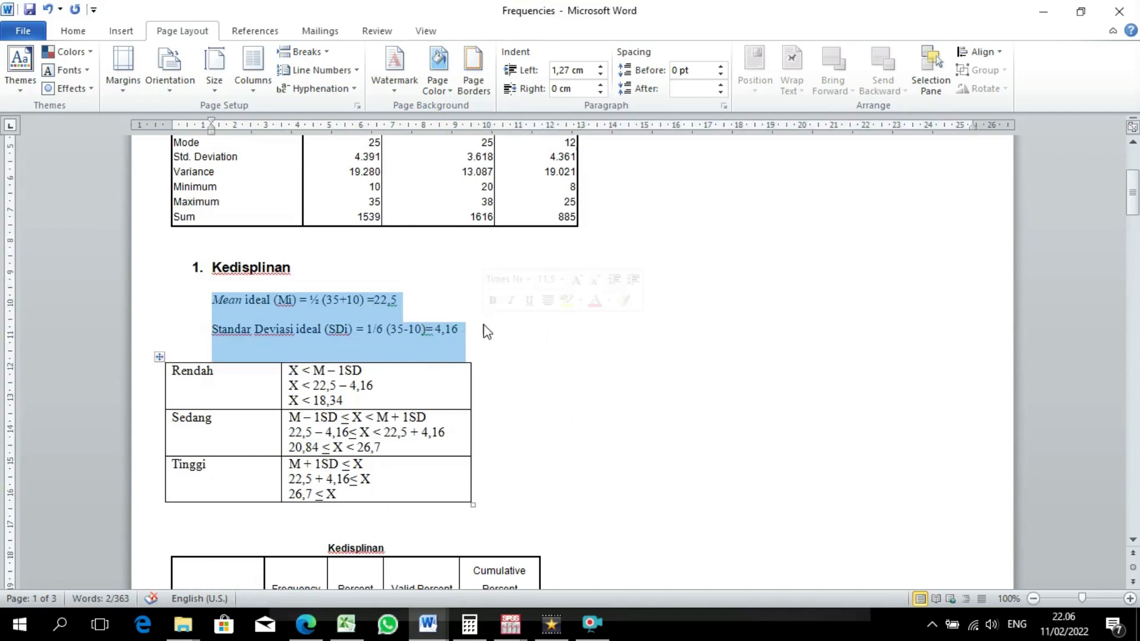
scroll(500, 359, "down", 12)
scroll(500, 359, "down", 8)
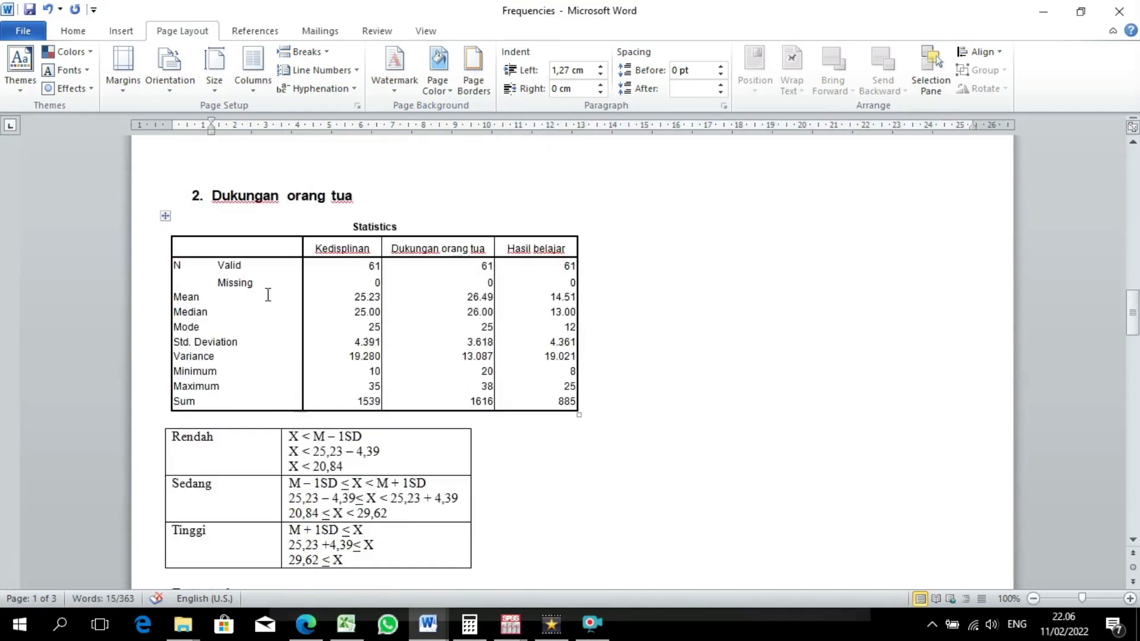
left_click(278, 414)
key("Return")
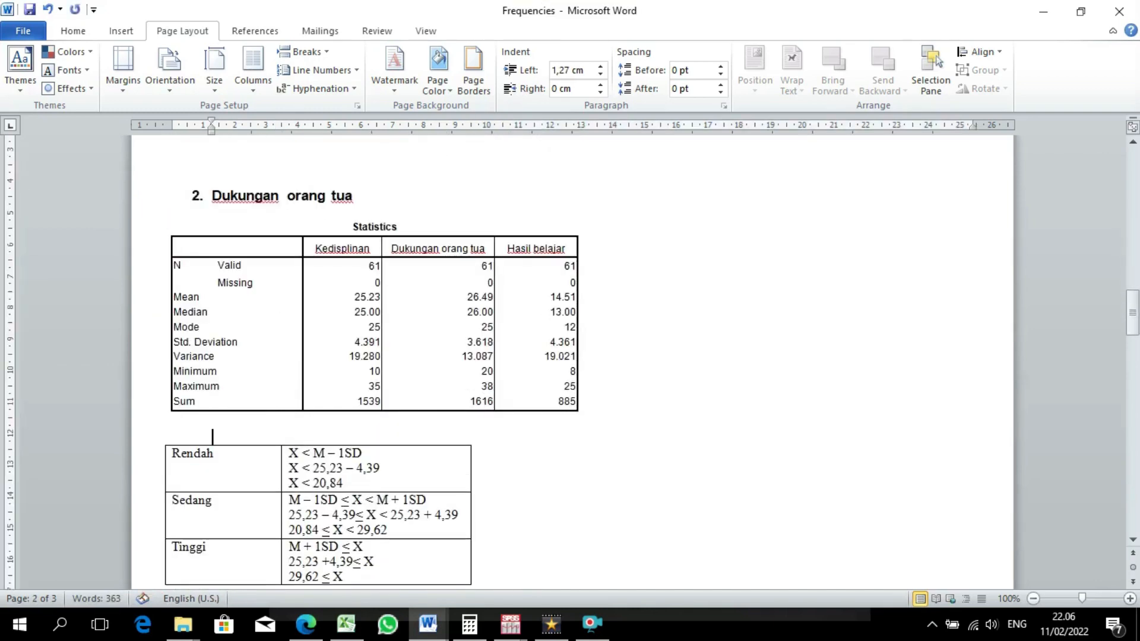
key("ctrl+v")
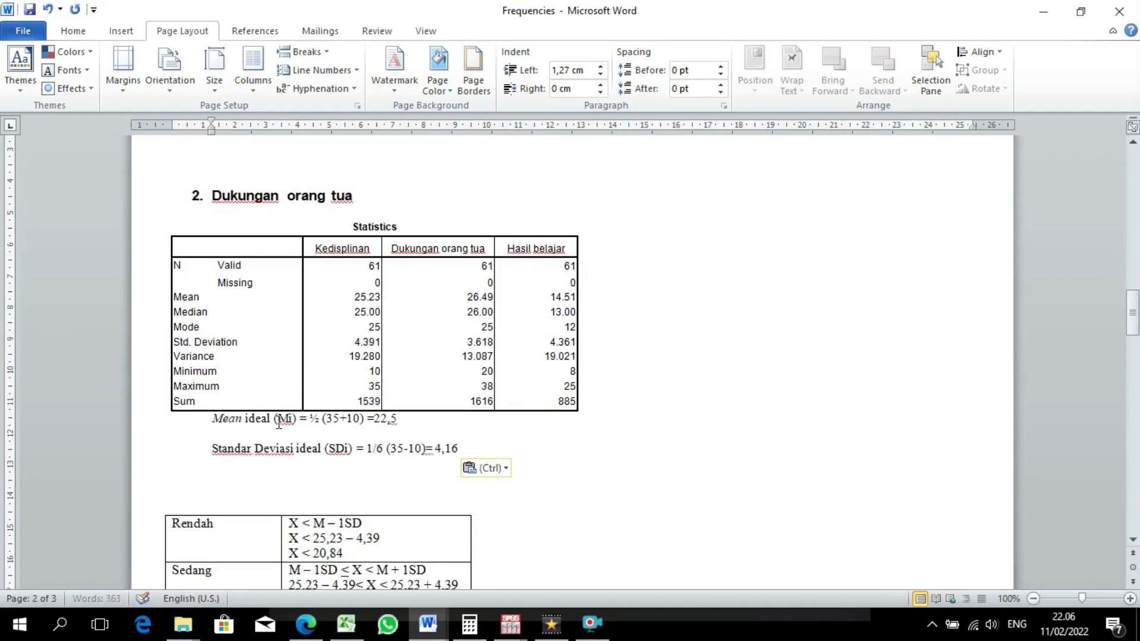
left_click(214, 419)
key("Return")
- Change the Dukungan orang tua Mean ideal formula to ½ (38+20), using that variable's maximum and minimum
scroll(407, 394, "down", 2)
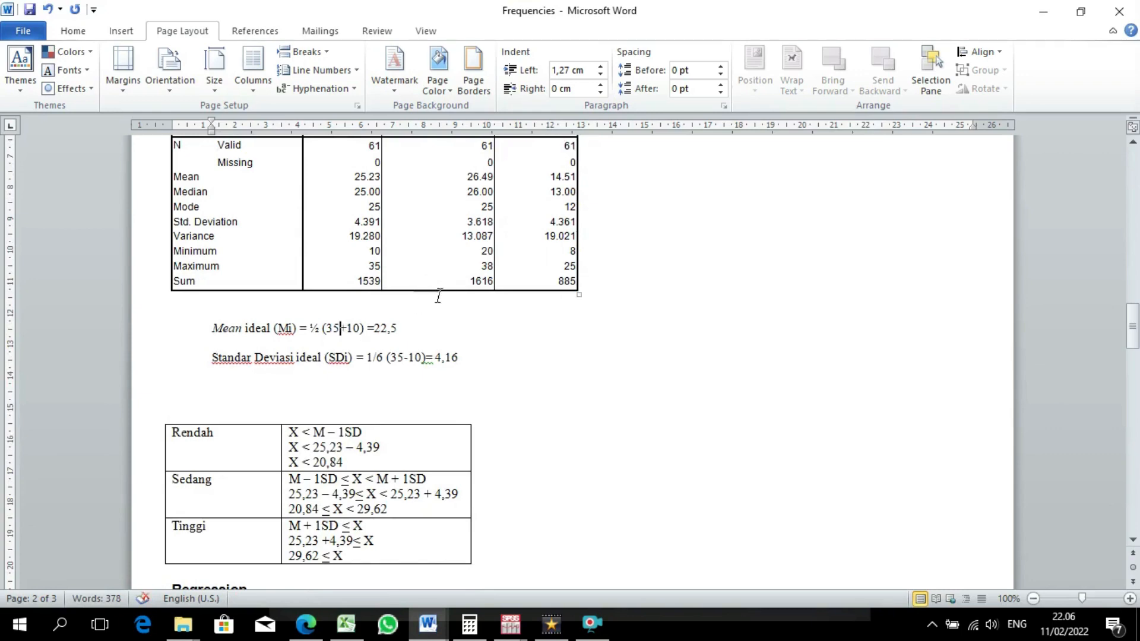
left_click_drag(490, 265, 493, 266)
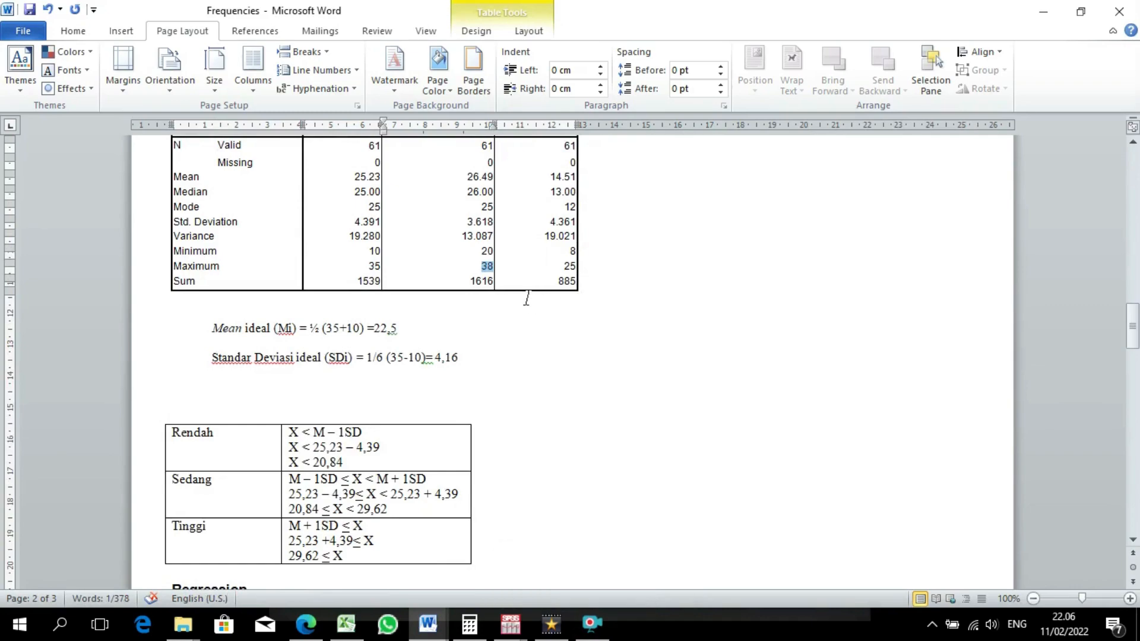
left_click(592, 625)
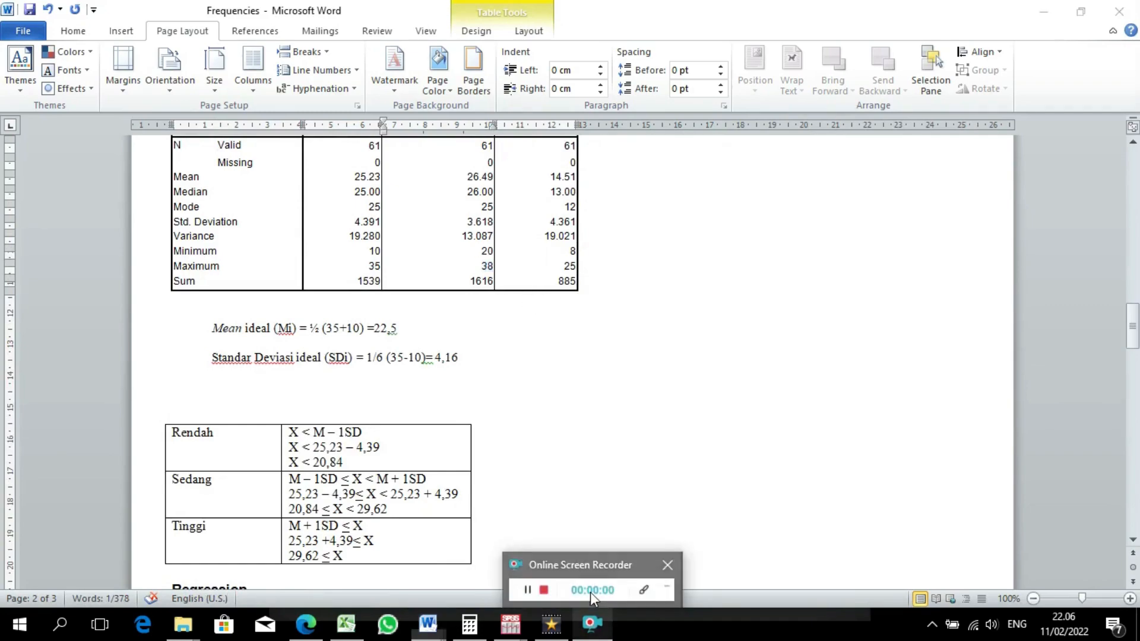
left_click(703, 441)
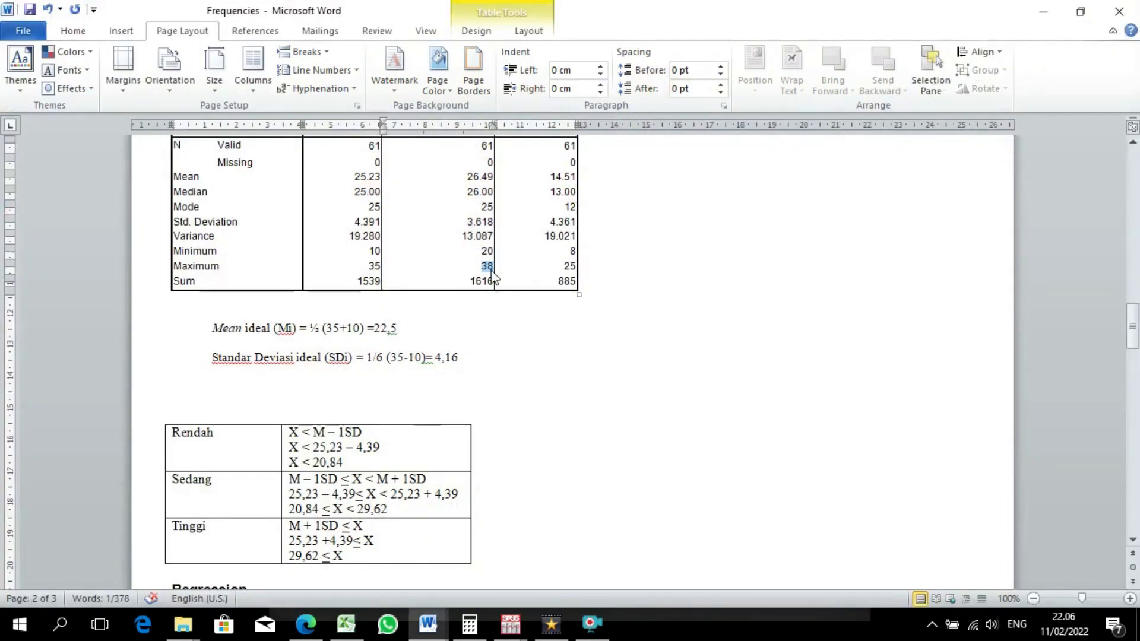
left_click_drag(347, 449, 323, 451)
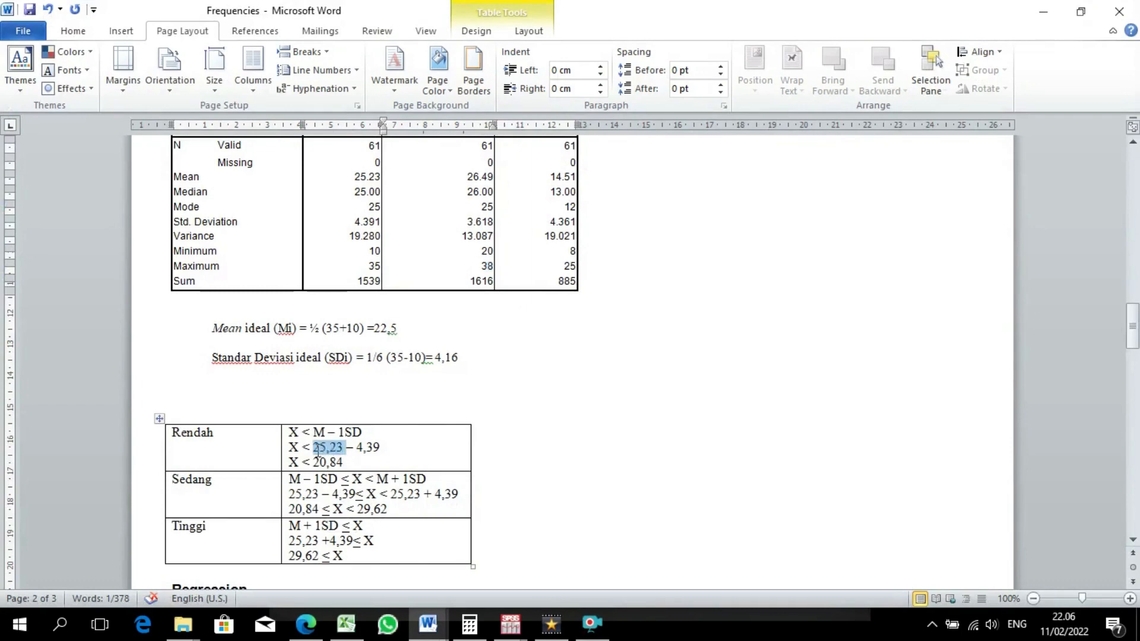
left_click(338, 330)
left_click_drag(337, 330, 327, 329)
type("38")
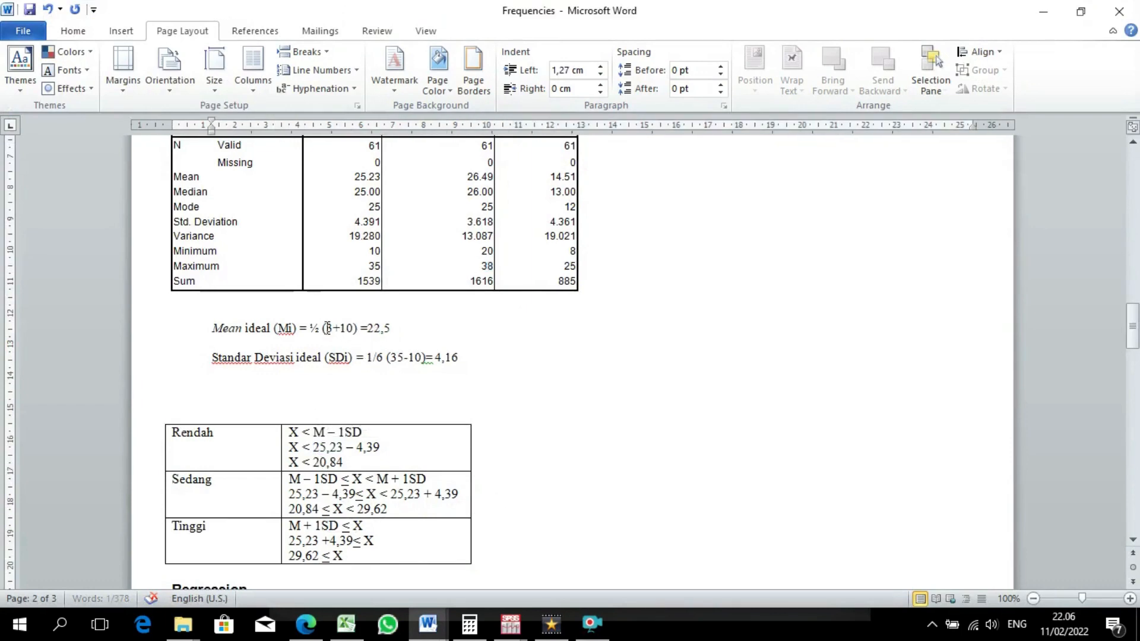
left_click(362, 330)
key("BackSpace")
key("BackSpace")
type("20")
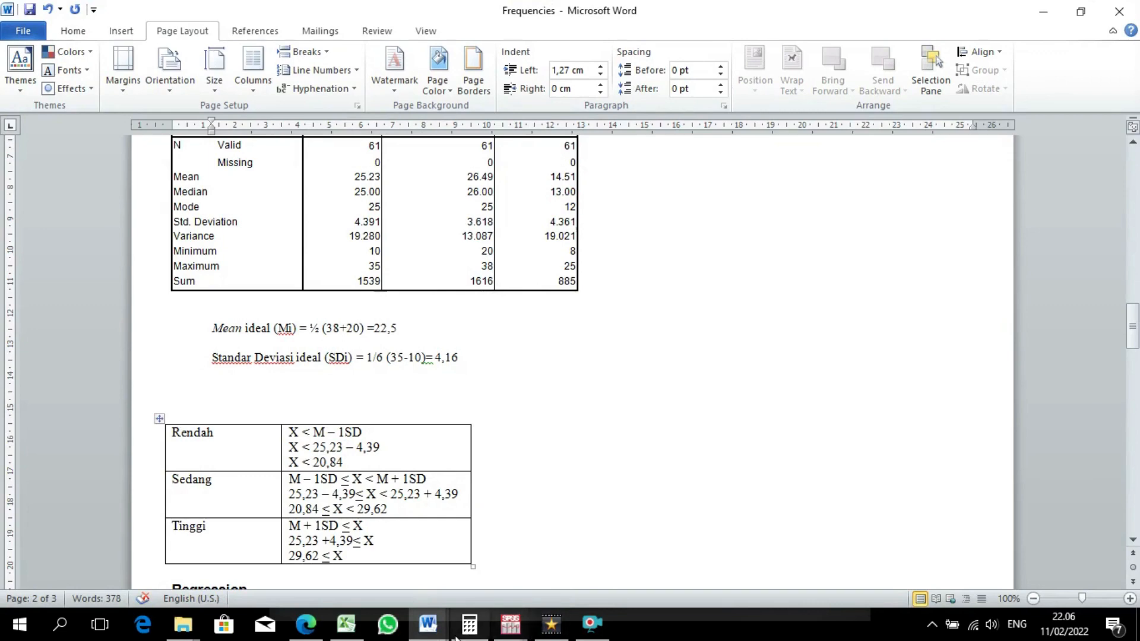
- Switch to Calculator, clear it, add 38 and 20, and return to the Word document
left_click(468, 623)
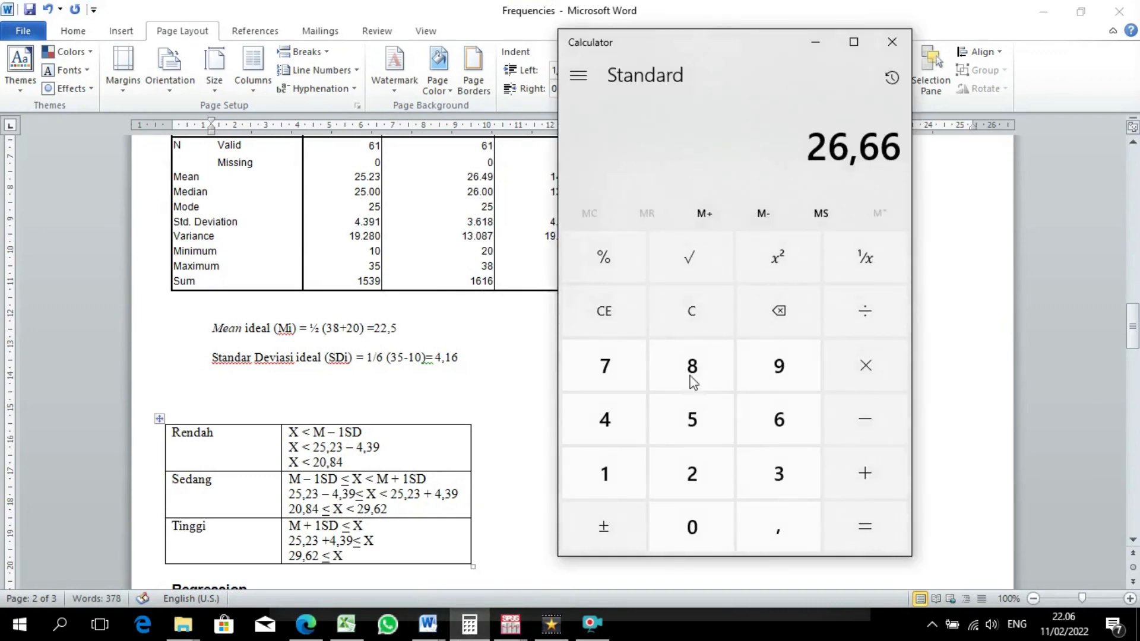
left_click(682, 310)
left_click(775, 469)
left_click(688, 368)
left_click(837, 469)
left_click(679, 478)
left_click(689, 526)
left_click(880, 539)
left_click(392, 369)
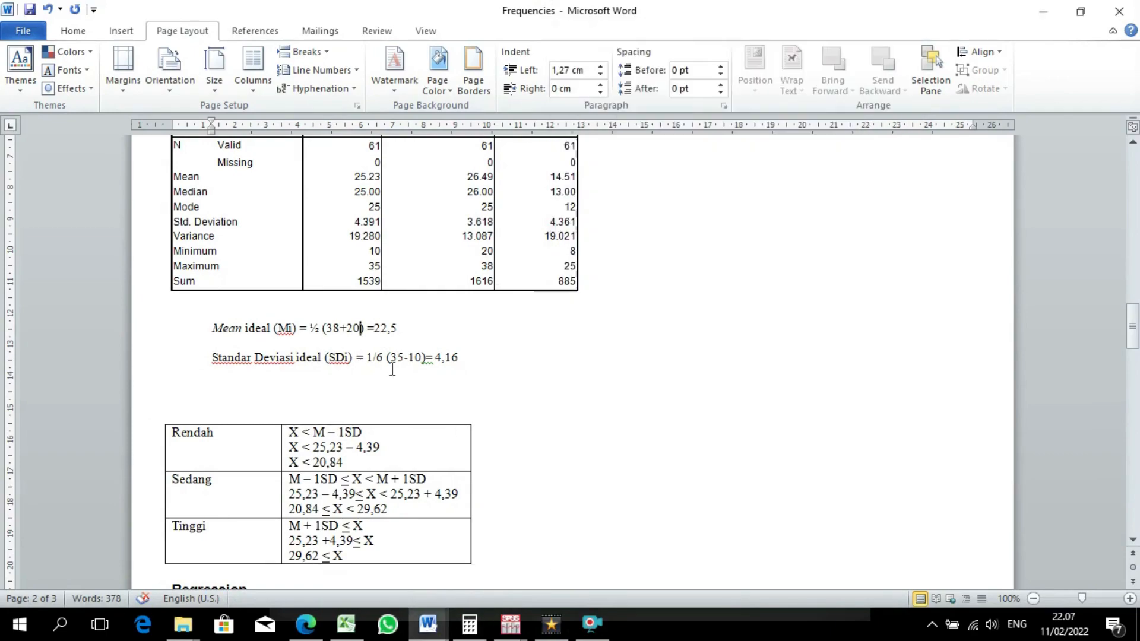
- Divide the sum by 2 in Calculator and set the Mean ideal result for Dukungan orang tua to 29
left_click_drag(399, 330, 373, 328)
left_click(469, 623)
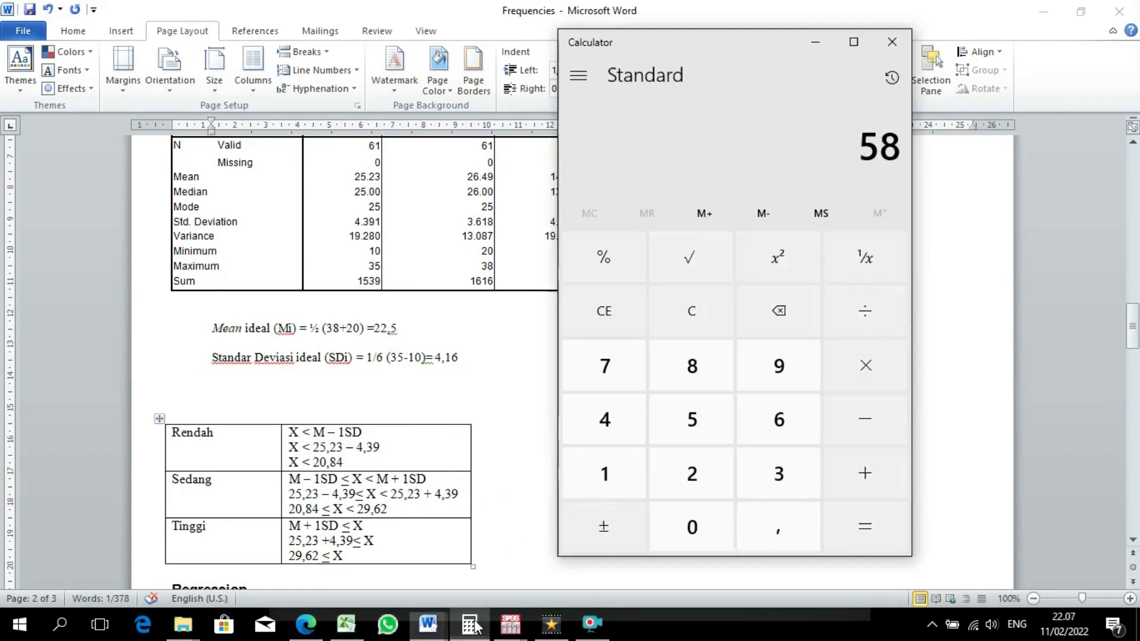
left_click(861, 309)
left_click(715, 475)
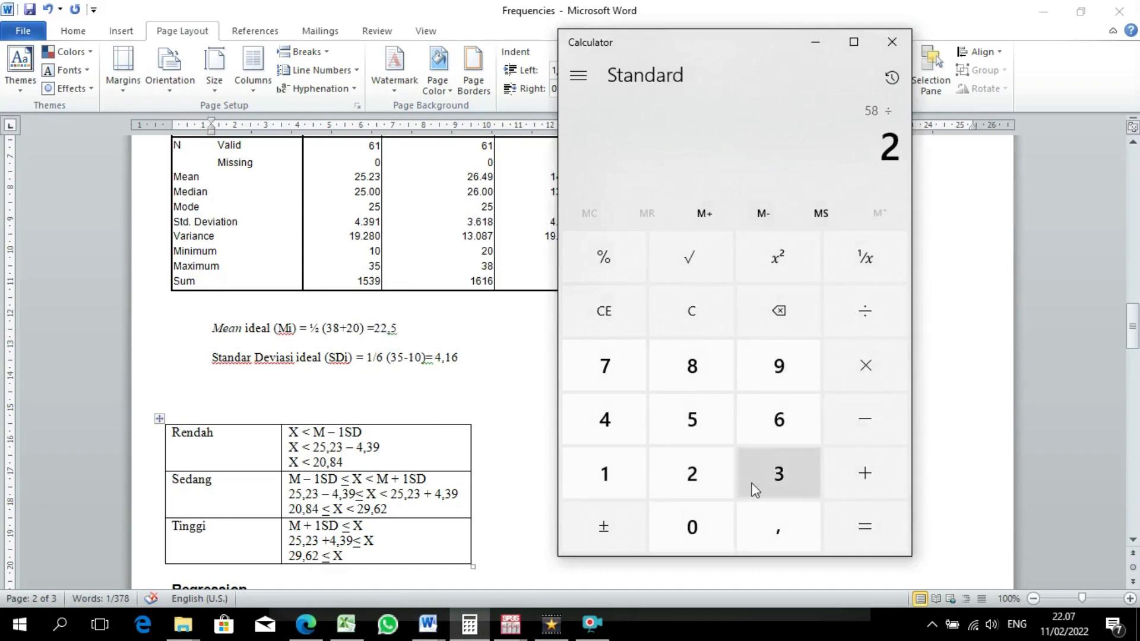
left_click(906, 534)
left_click(876, 534)
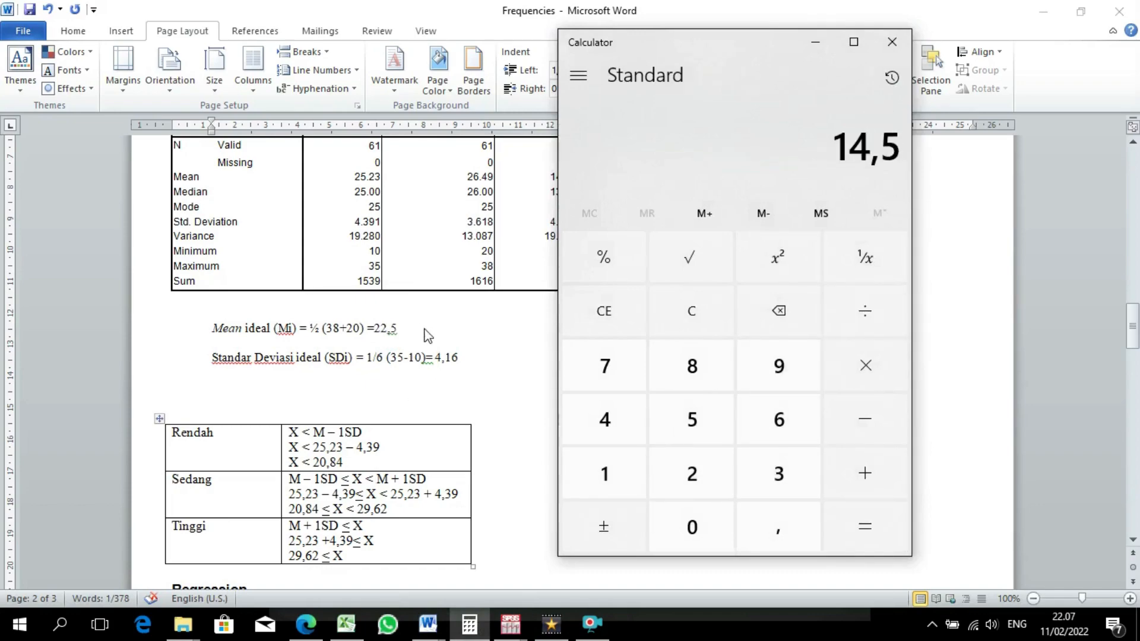
key("alt+Tab")
type("29")
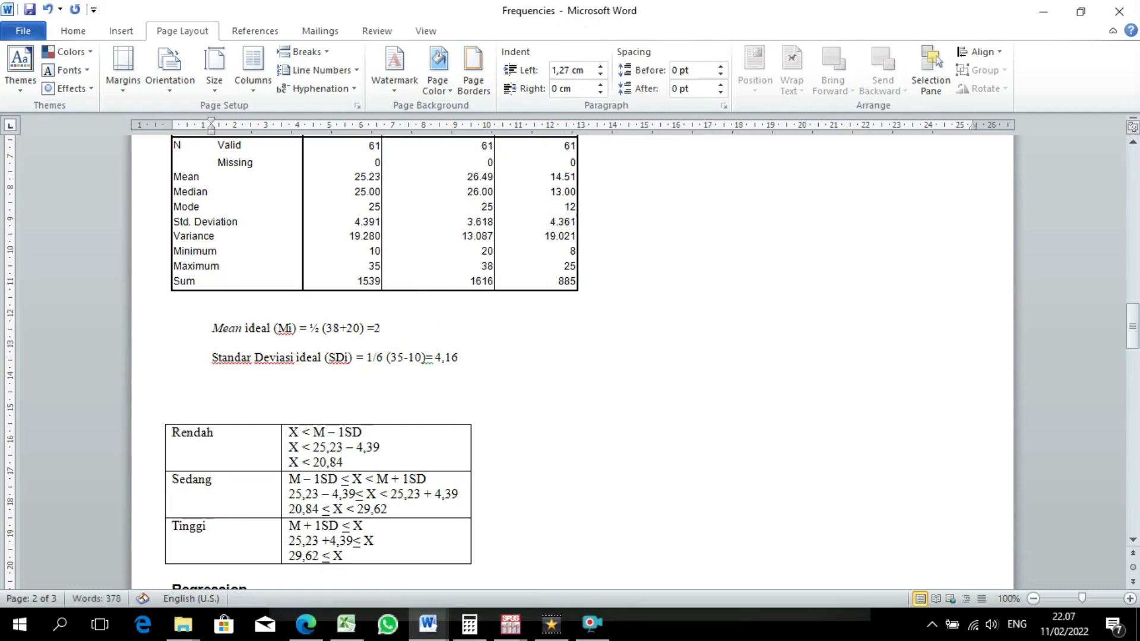
- Change the Dukungan orang tua Standar Deviasi ideal formula to 1/6 (38-20), using that variable's maximum and minimum
left_click(407, 357)
key("BackSpace")
type("8")
key("Right")
key("Delete")
type("2")
- Switch to Calculator, clear it, and subtract 20 from 38
left_click(469, 629)
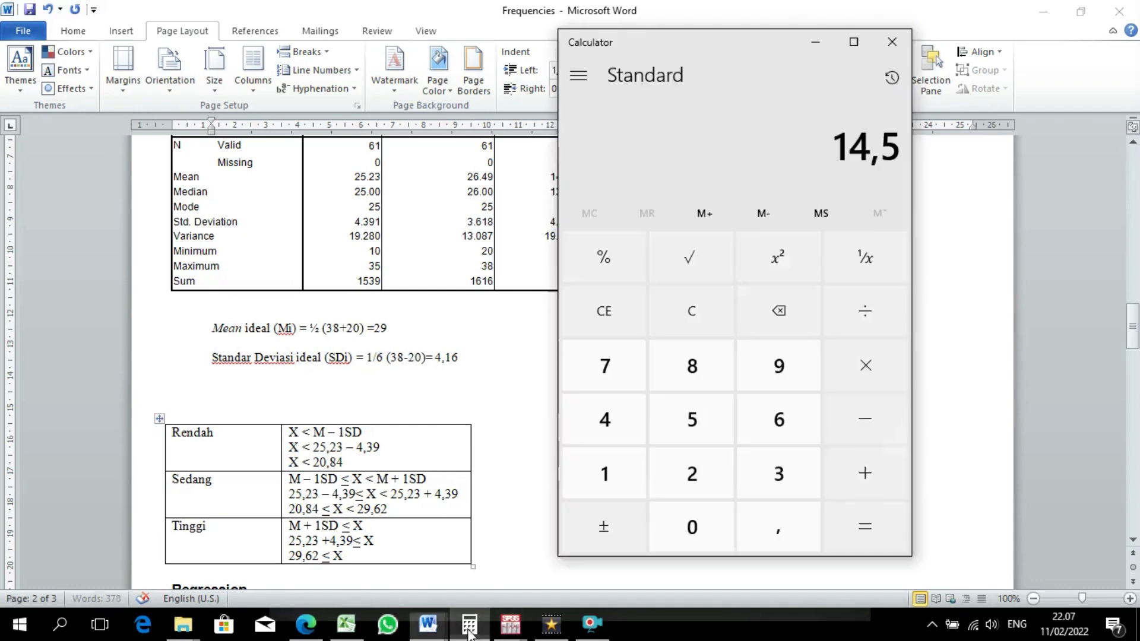
left_click(696, 321)
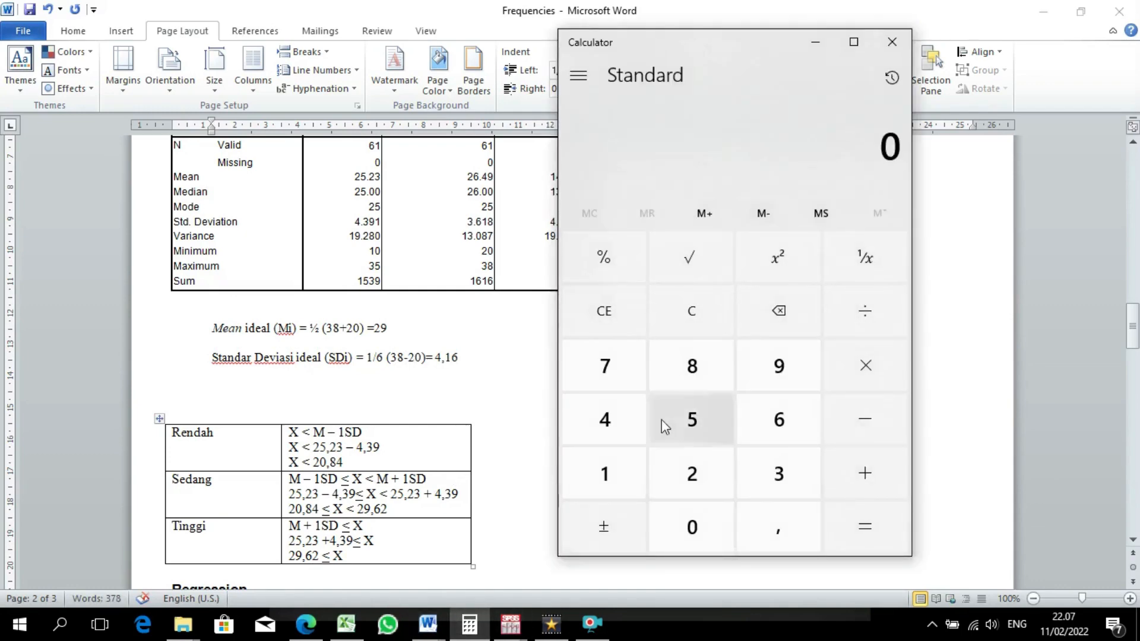
left_click(768, 463)
left_click(720, 368)
left_click(864, 420)
left_click(715, 473)
left_click(701, 526)
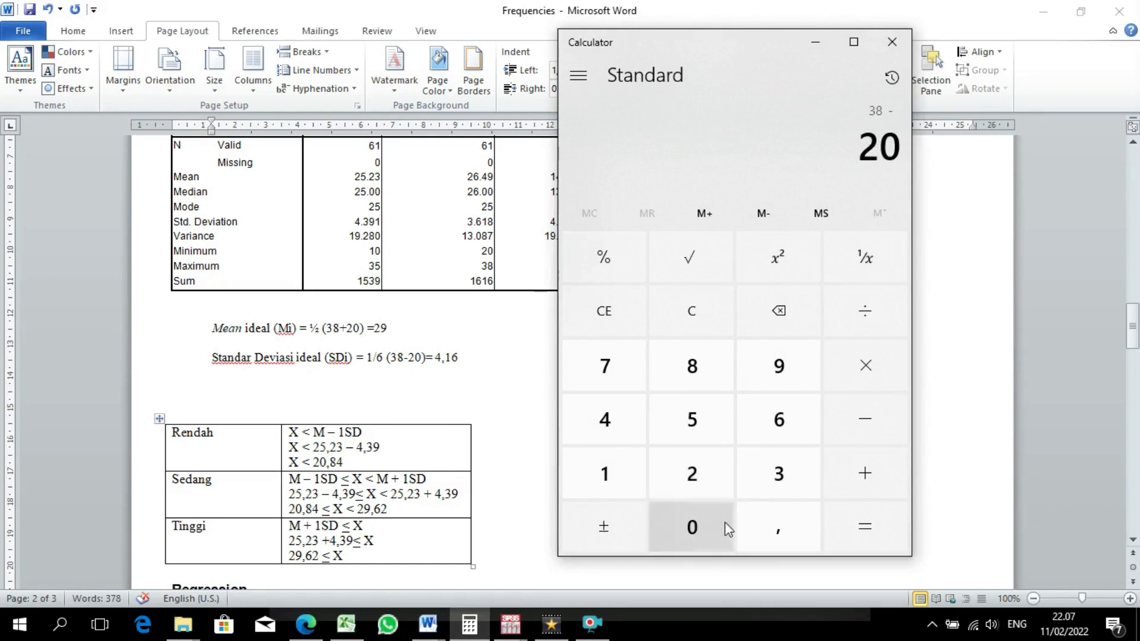
left_click(863, 524)
- Divide the difference by 6 in Calculator and set the Standar Deviasi ideal result in Word to 3
left_click(856, 306)
left_click(770, 423)
left_click(857, 528)
left_click(415, 358)
left_click_drag(460, 358, 436, 358)
type("3")
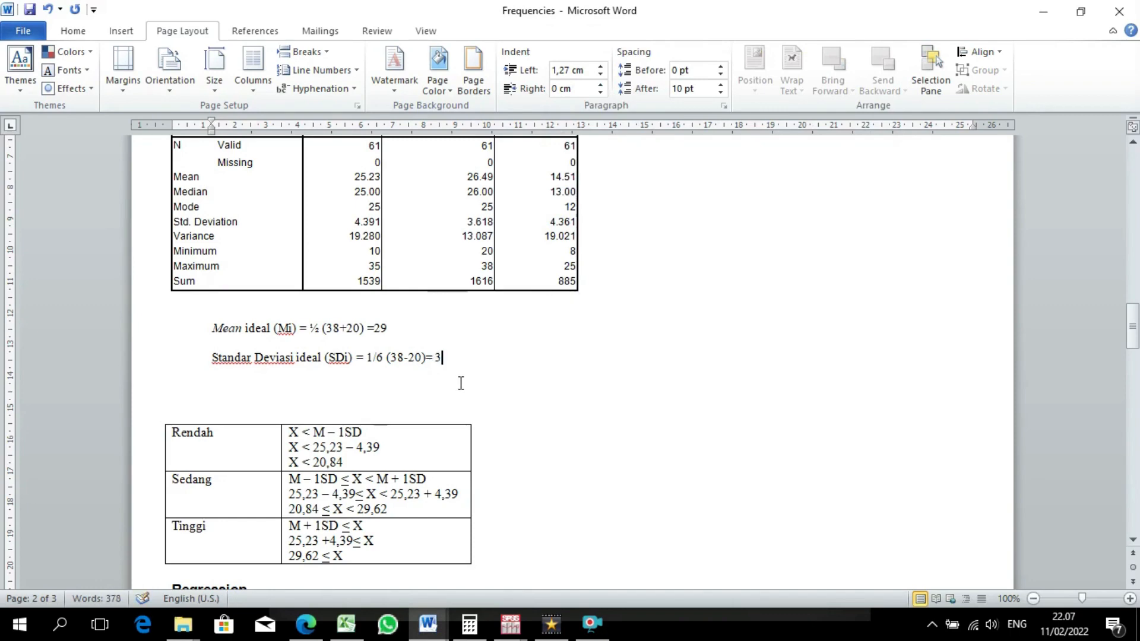
- Update the Rendah row of the Dukungan orang tua category table to X < 29 – 3 and X < 26
mouse_move(334, 446)
left_mouse_down()
mouse_move(314, 445)
mouse_move(361, 448)
mouse_move(339, 449)
left_mouse_up()
type("29 – ")
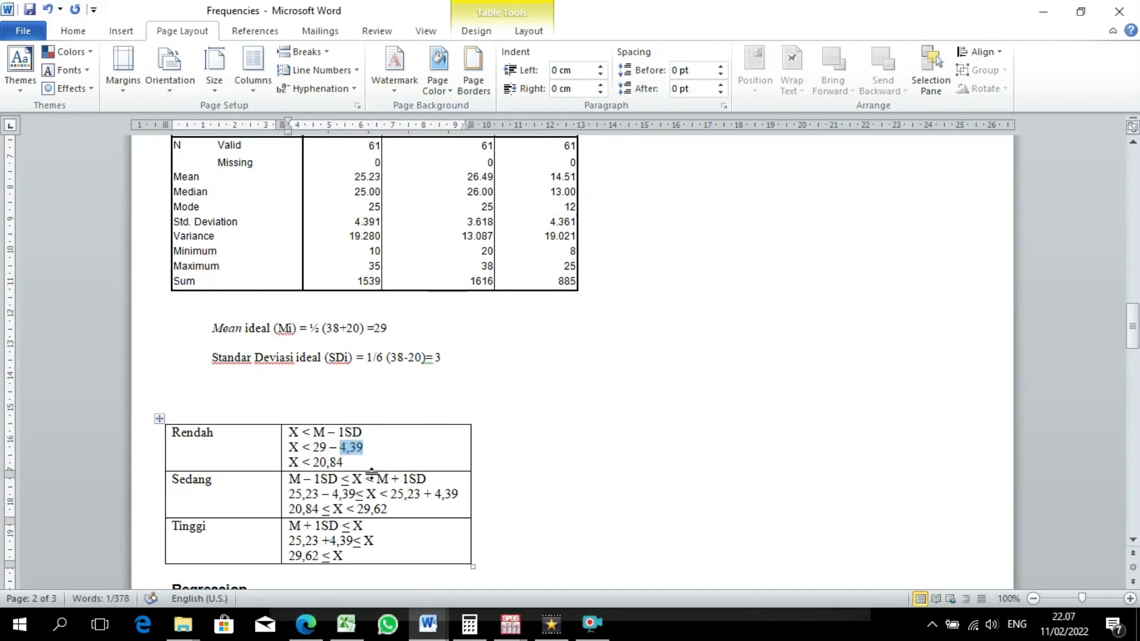
type("3")
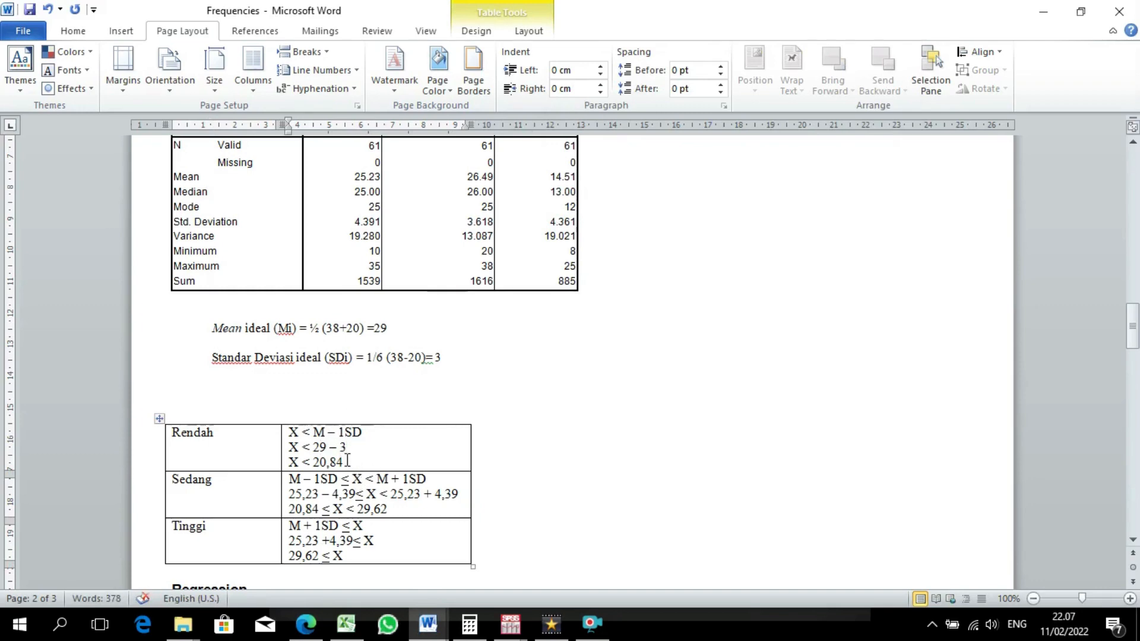
left_click_drag(345, 460, 317, 462)
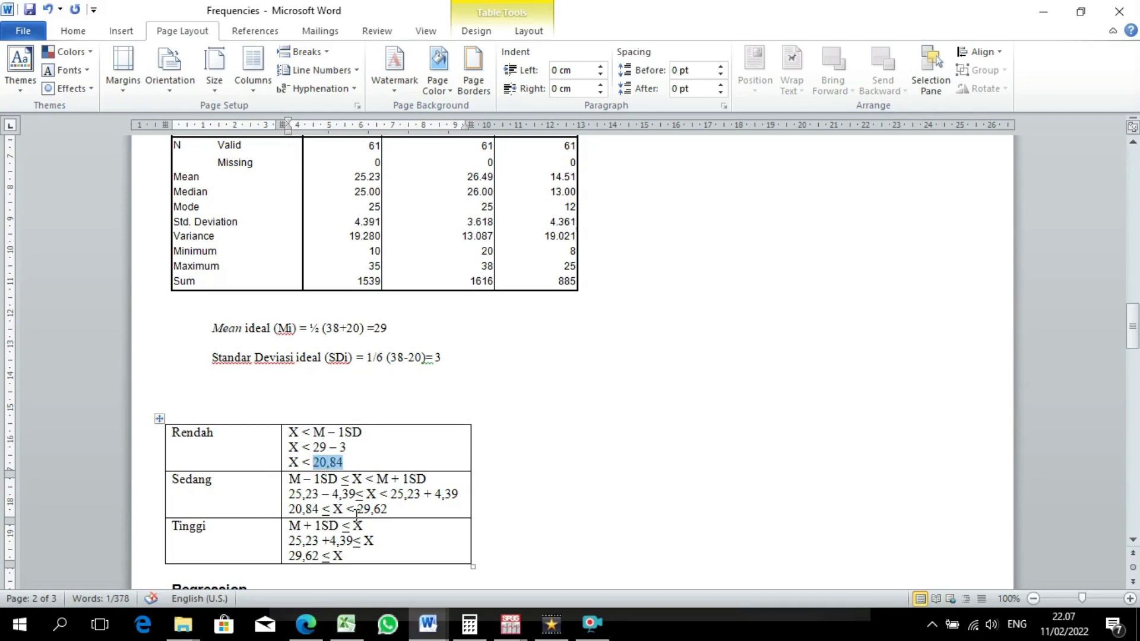
type("26")
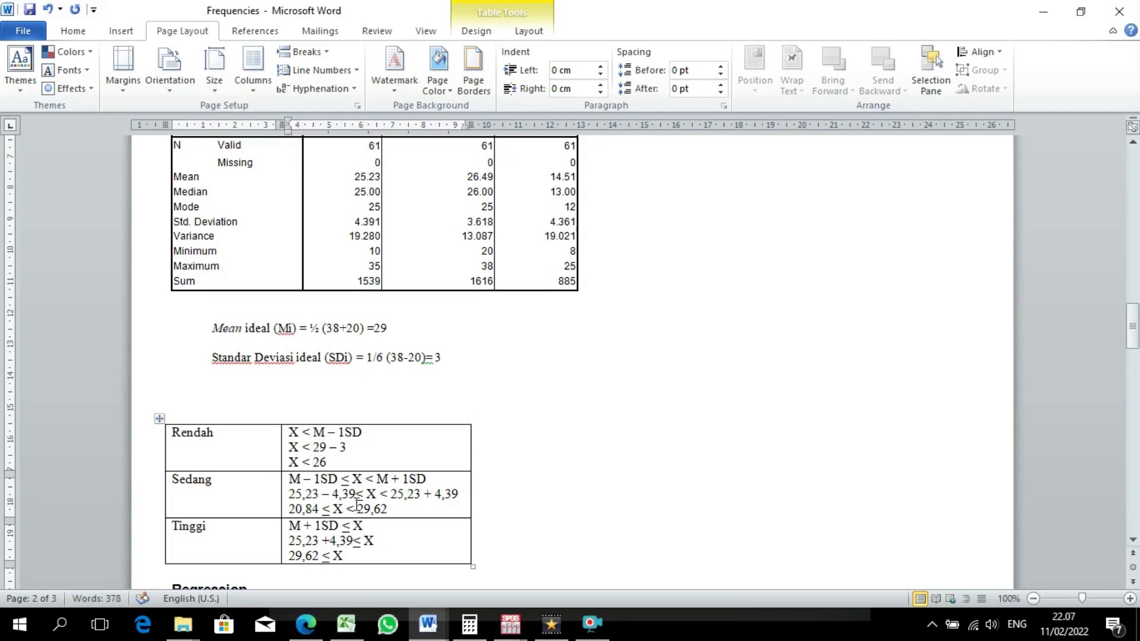
- Reuse 29 – 3 from the Rendah row to change the Sedang row's substituted formula to 29 – 3 ≤ X < 29 +3
scroll(375, 484, "down", 3)
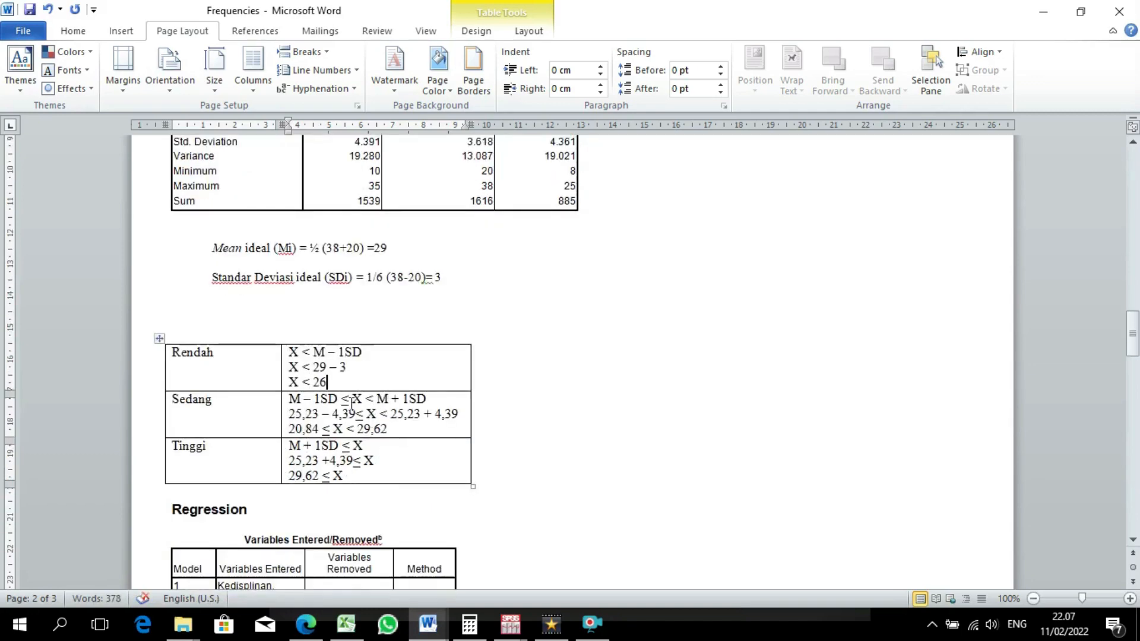
left_click_drag(349, 366, 313, 368)
key("ctrl+c")
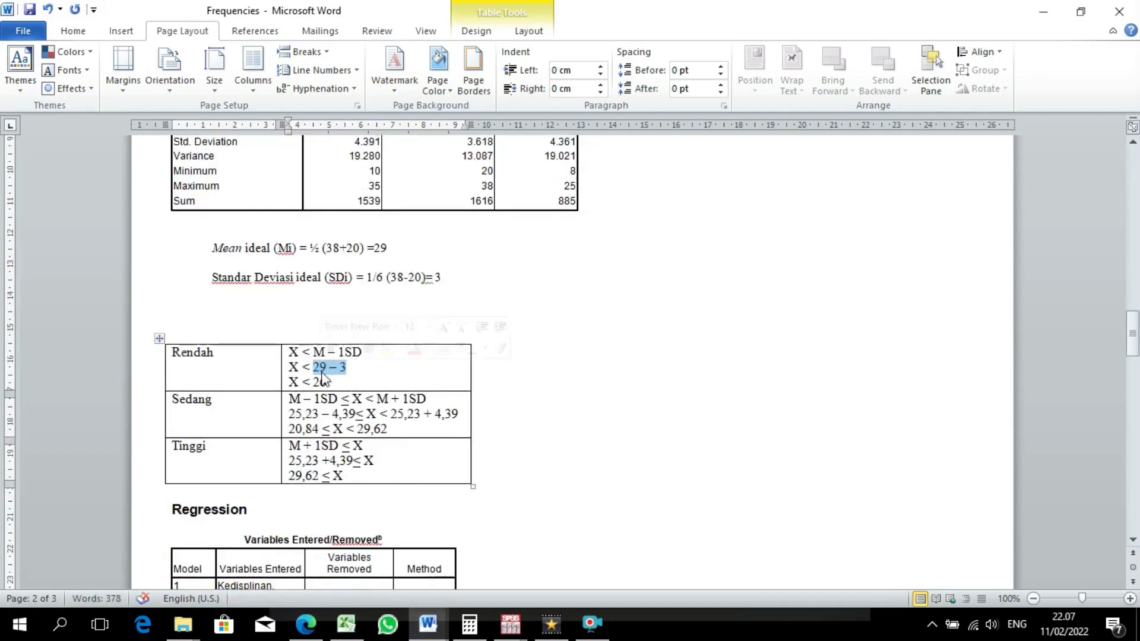
left_click_drag(355, 413, 290, 413)
key("ctrl+v")
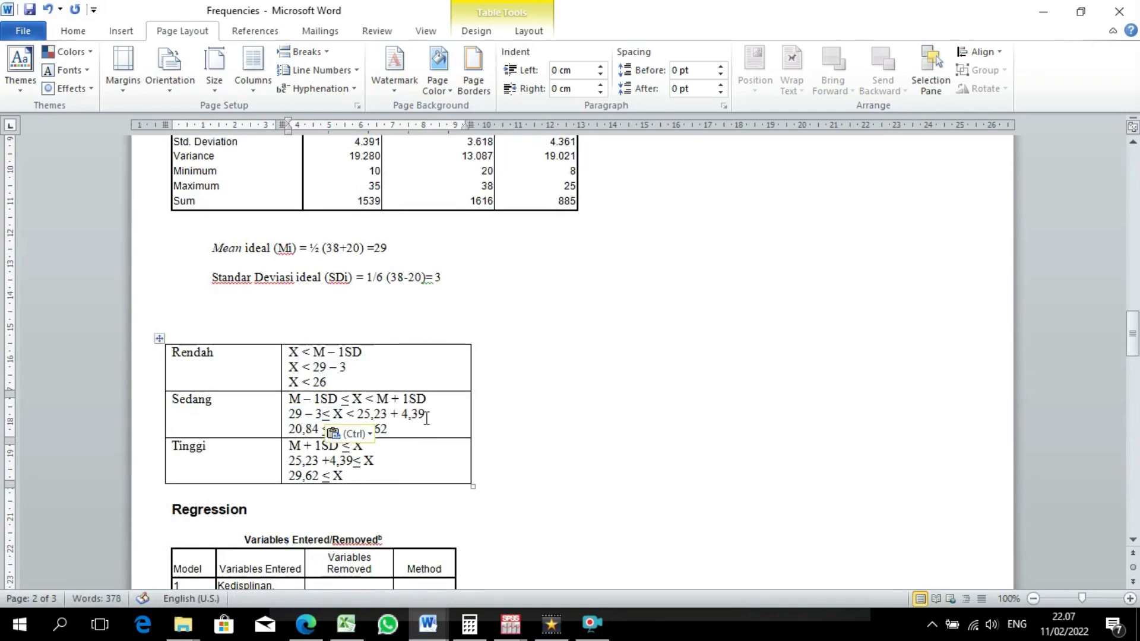
left_click_drag(425, 414, 376, 415)
key("ctrl+v")
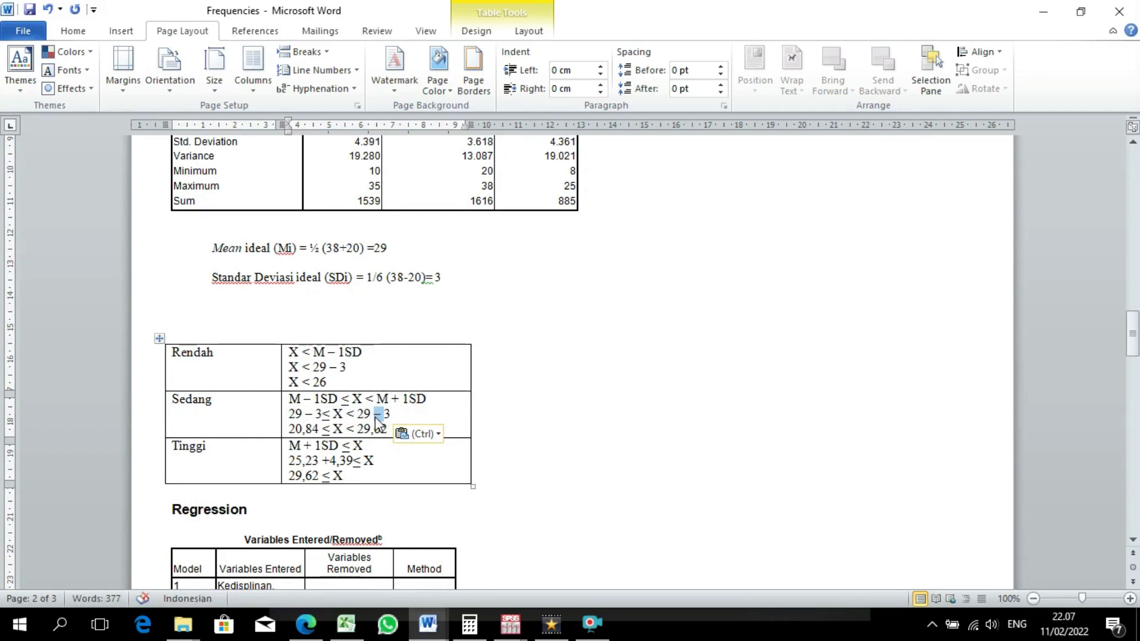
type("+")
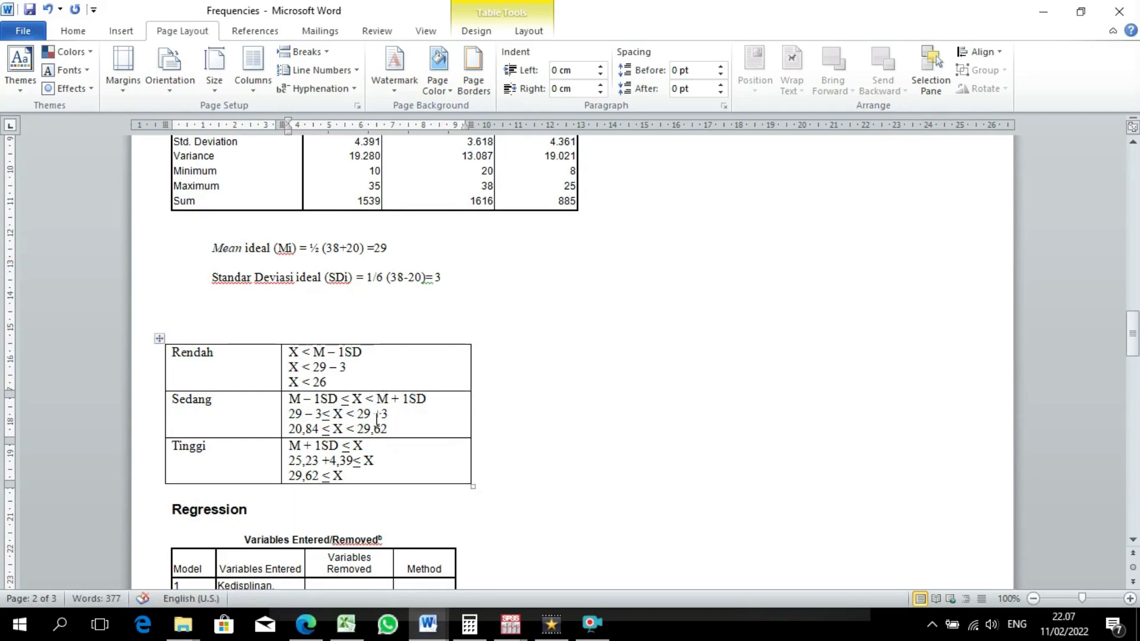
- Change the Sedang row's final limits line to 26 ≤ X 32
key("BackSpace")
key("BackSpace")
key("BackSpace")
key("BackSpace")
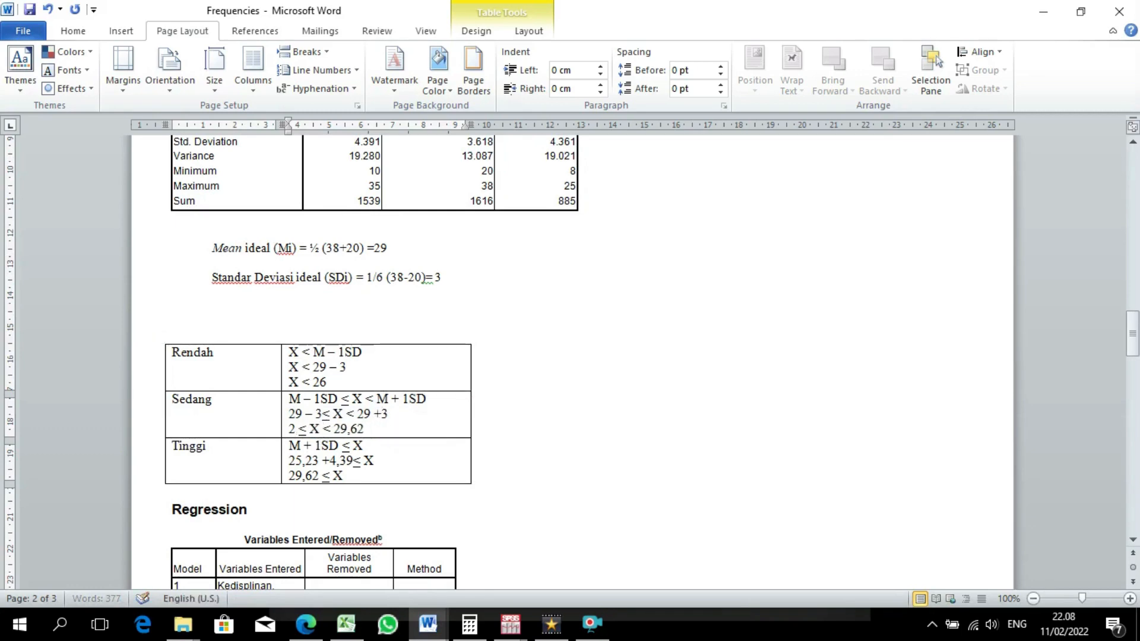
type("6")
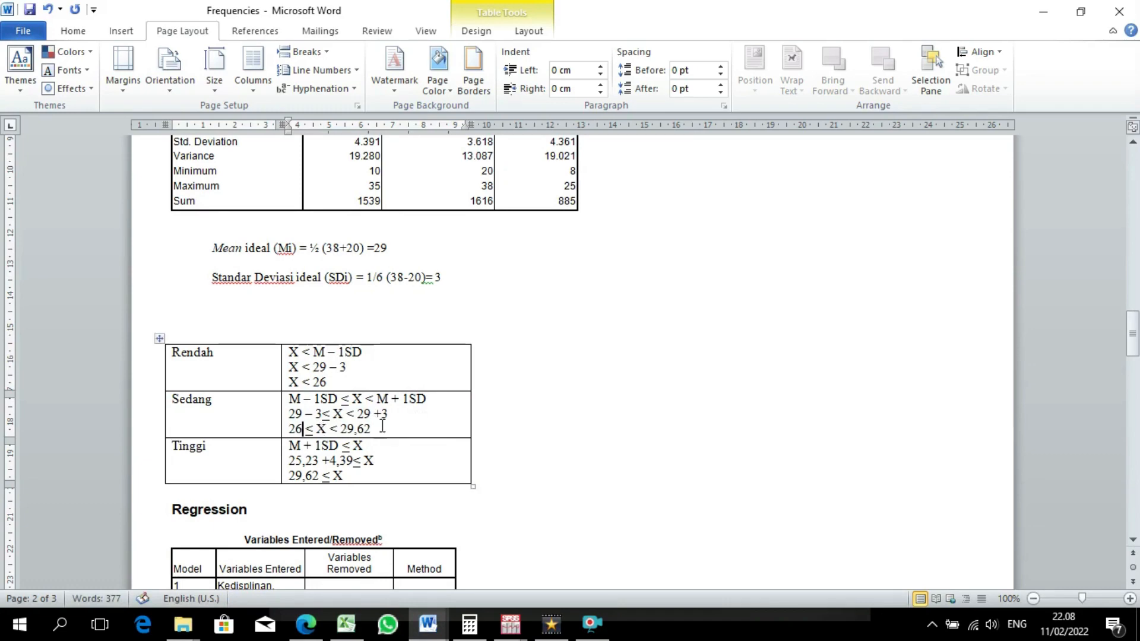
left_click_drag(370, 429, 340, 430)
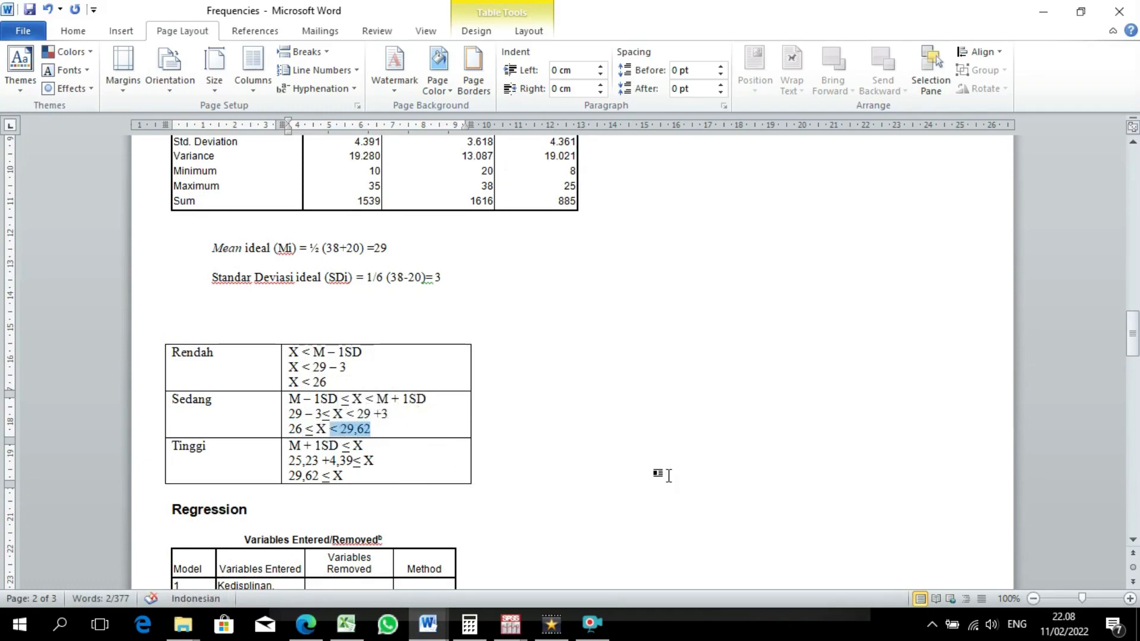
type("32")
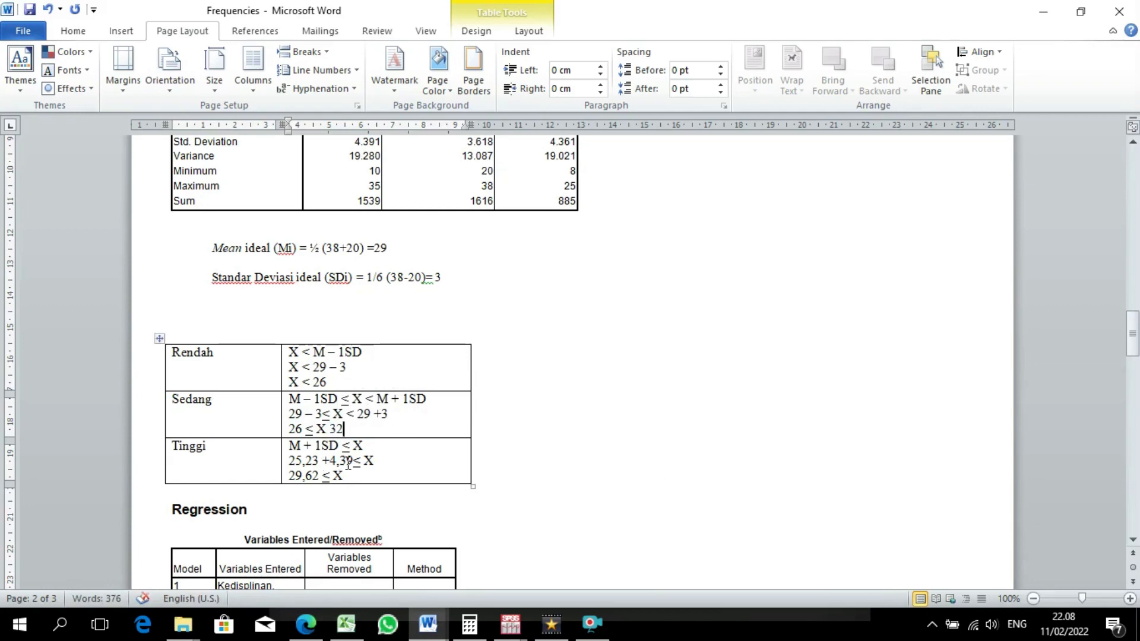
- Update the Tinggi row to 29 +3 ≤ X by copying the sum from the Sedang row, and its limit to 32 ≤ X
left_click_drag(389, 414, 360, 414)
key("ctrl+c")
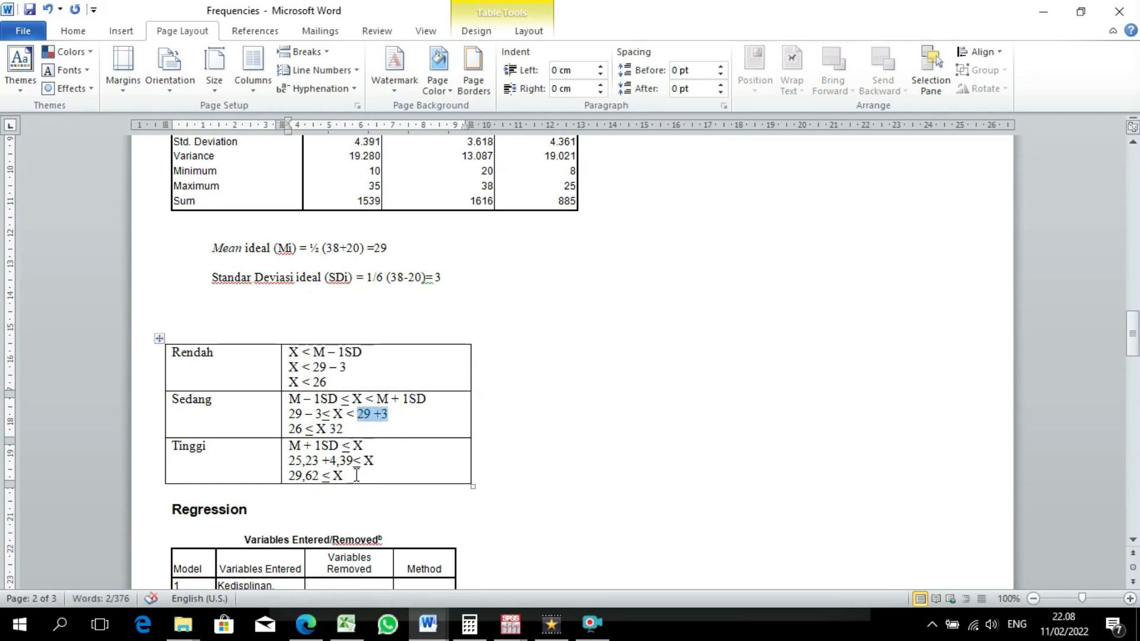
left_click_drag(354, 460, 282, 472)
key("ctrl+v")
type("32")
left_click(521, 509)
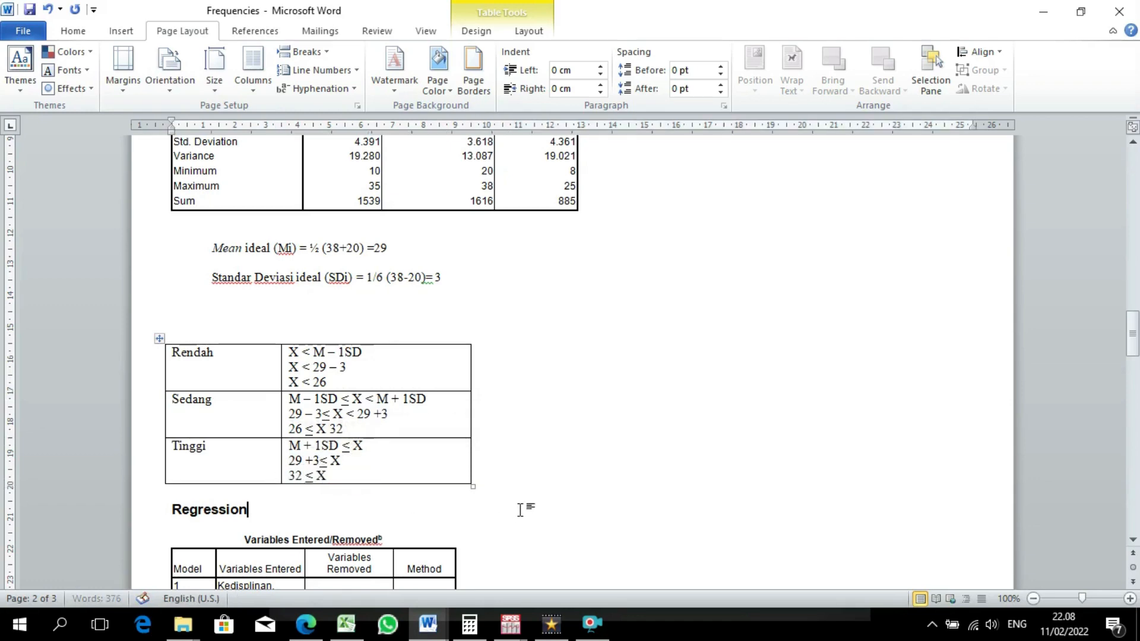
- Remove the blank lines between the Standar Deviasi ideal line and the category table, keeping the result 3
left_click(352, 324)
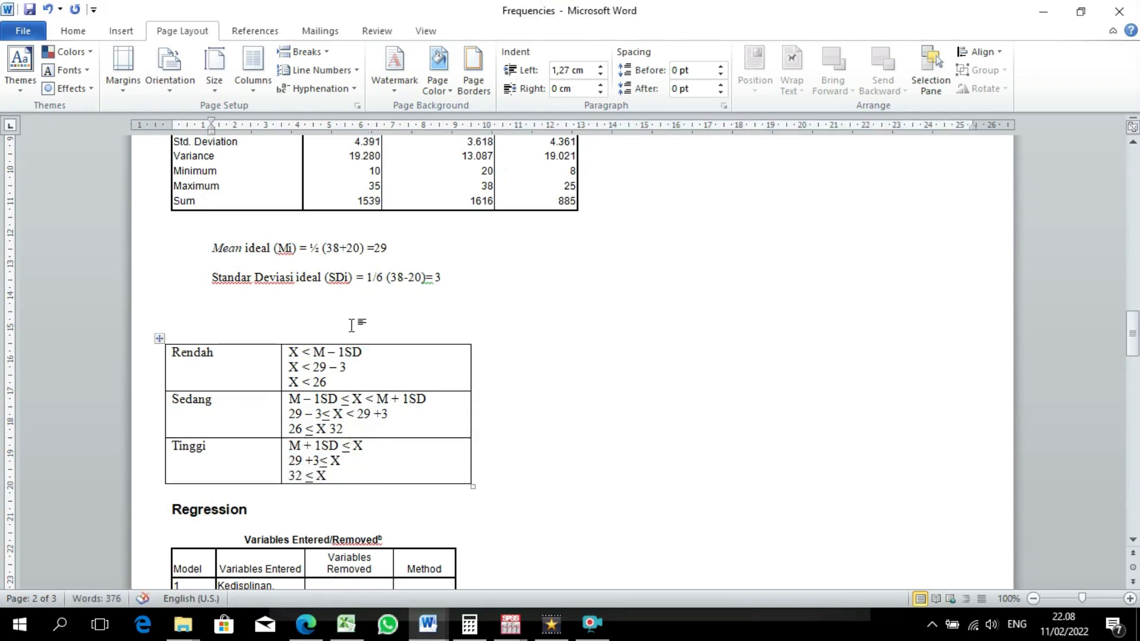
key("BackSpace")
key("BackSpace")
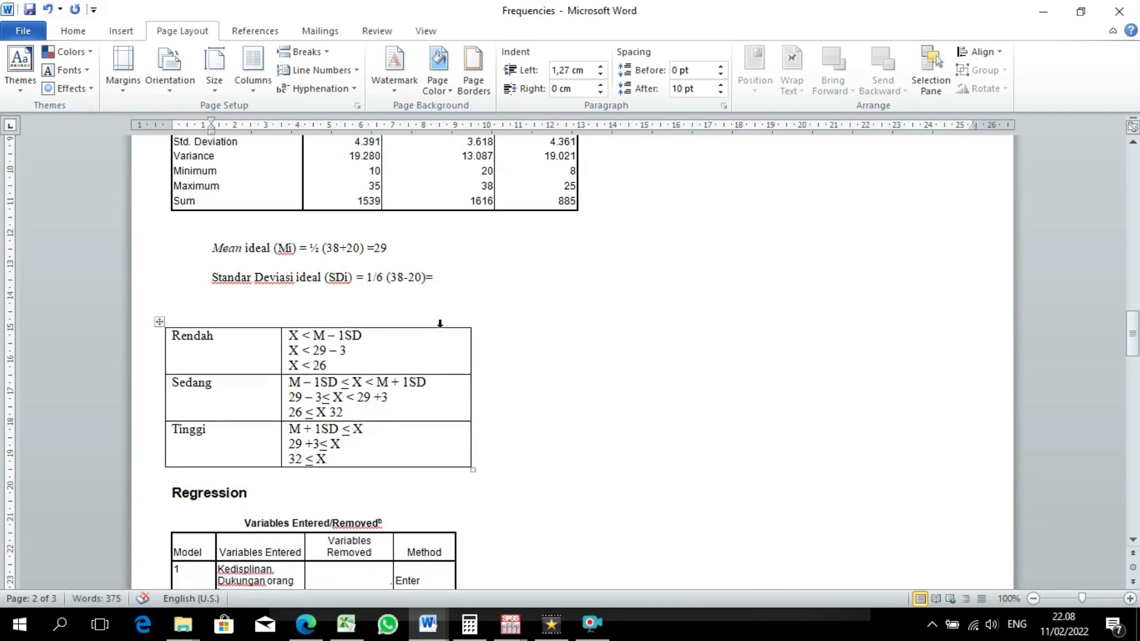
key("ctrl+z")
left_click(231, 317)
key("BackSpace")
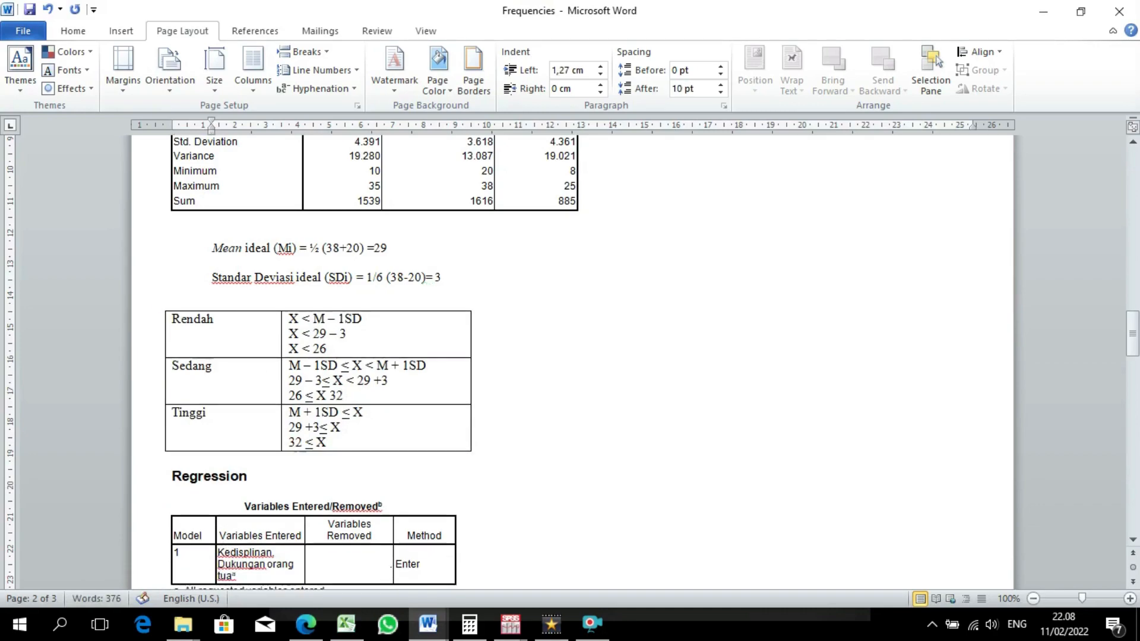
- Shrink the Word window, switch to the Excel workbook's dukungan ortu sheet, and shrink its window so the Word category table stays in view
left_click(1073, 14)
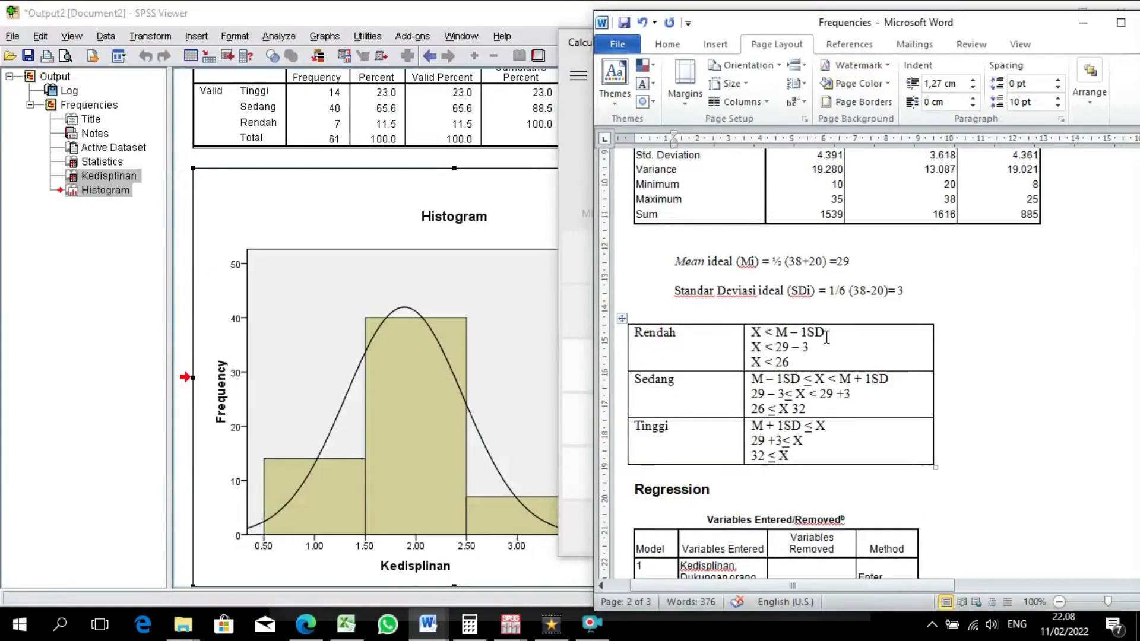
left_click(346, 624)
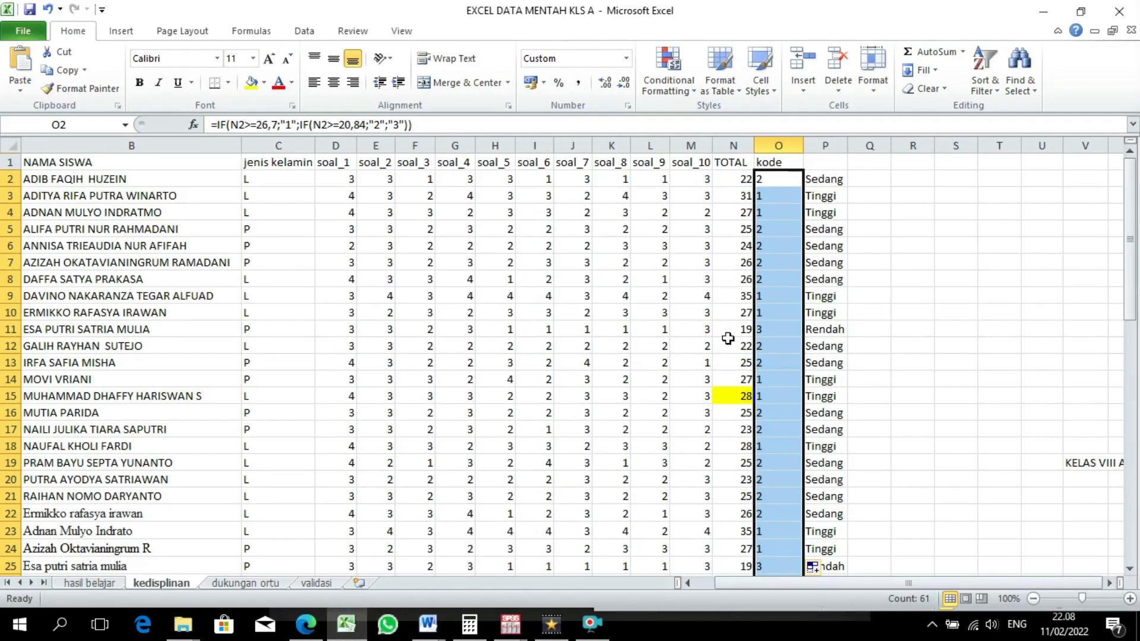
left_click(245, 583)
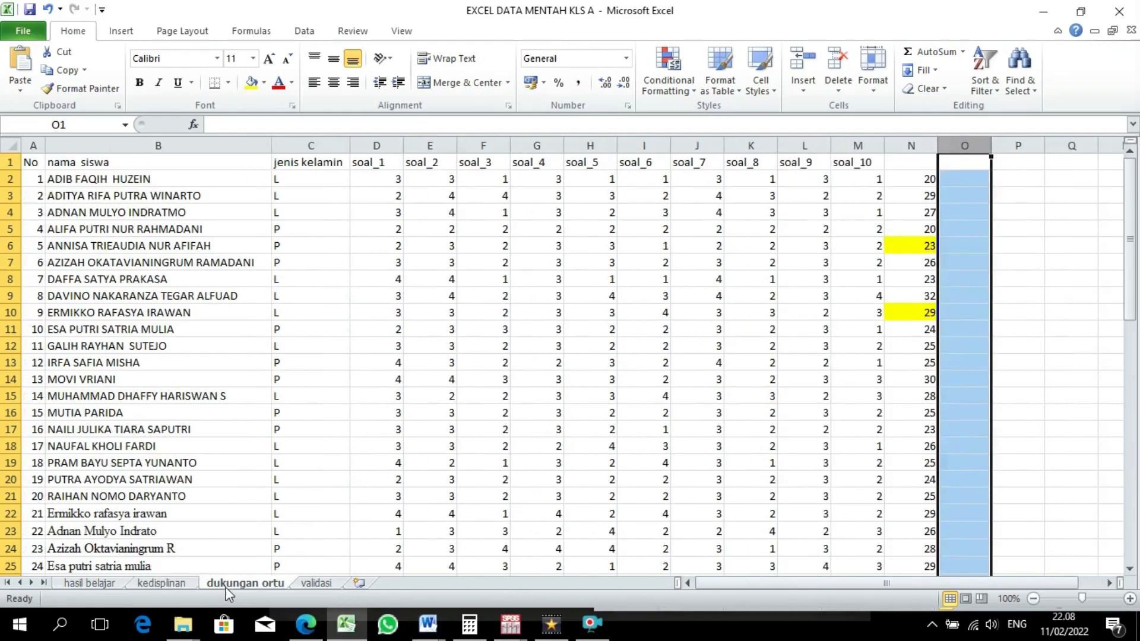
left_click(1080, 11)
left_click_drag(508, 554, 555, 554)
- Begin an IF formula in cell O2 that tests the total in N2 against 32 and returns "1"
left_click(646, 207)
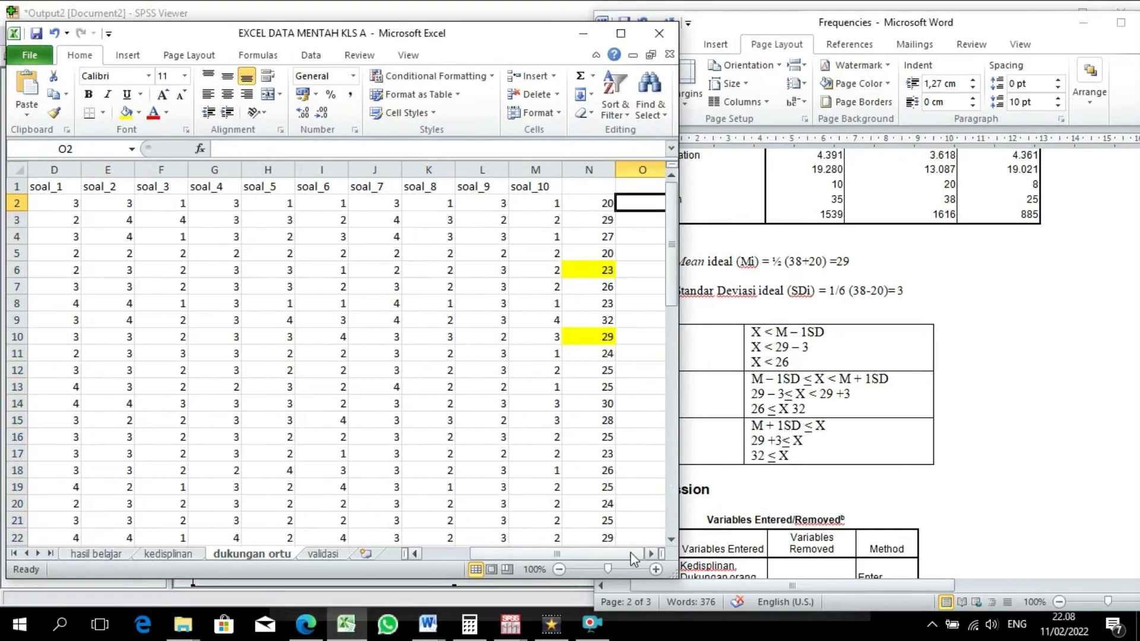
left_click(650, 553)
left_click(651, 553)
left_click(650, 553)
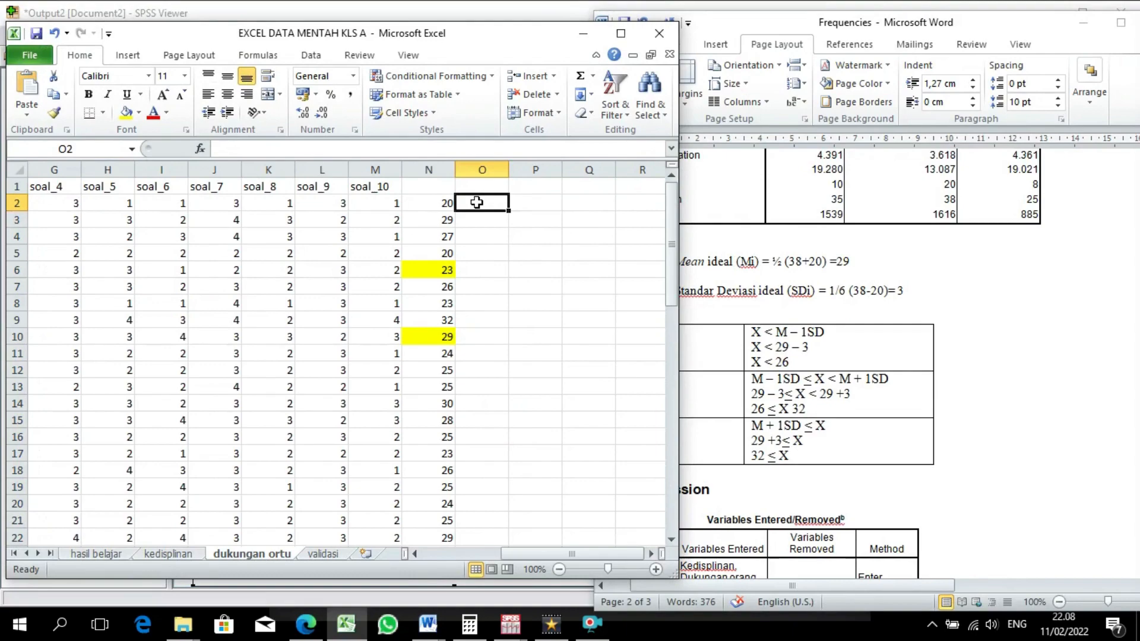
type("=")
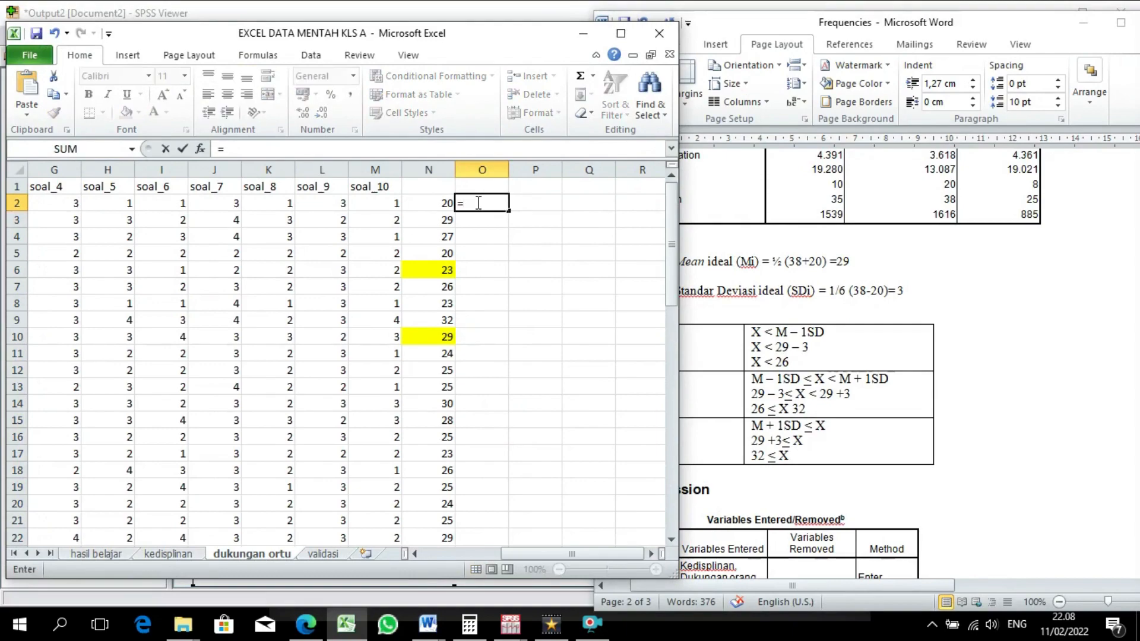
type("if(")
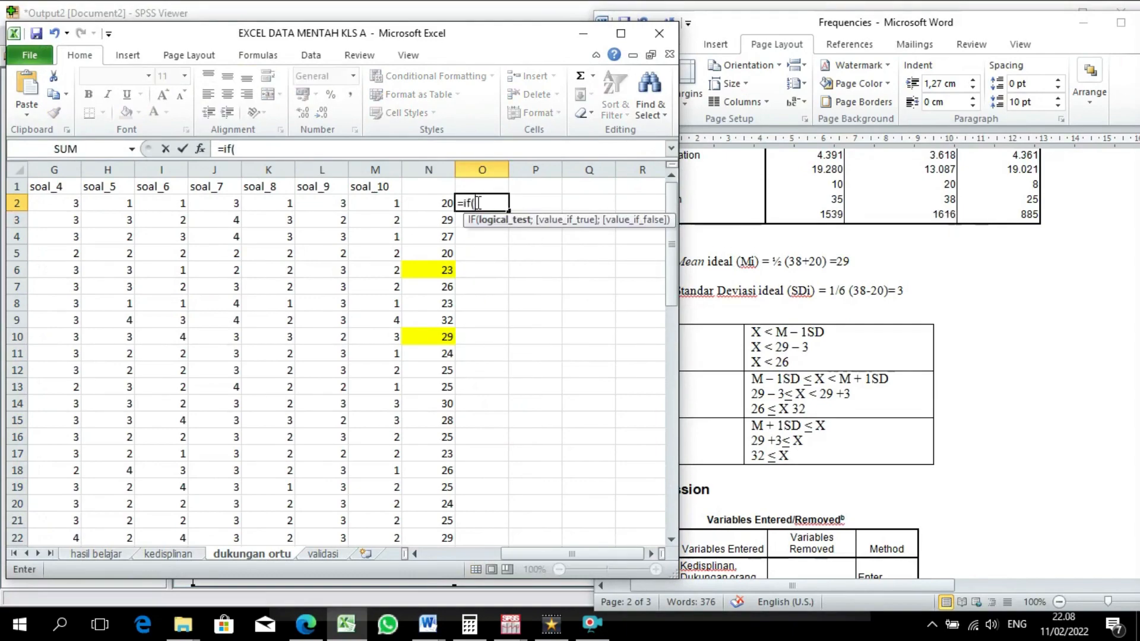
left_click(420, 207)
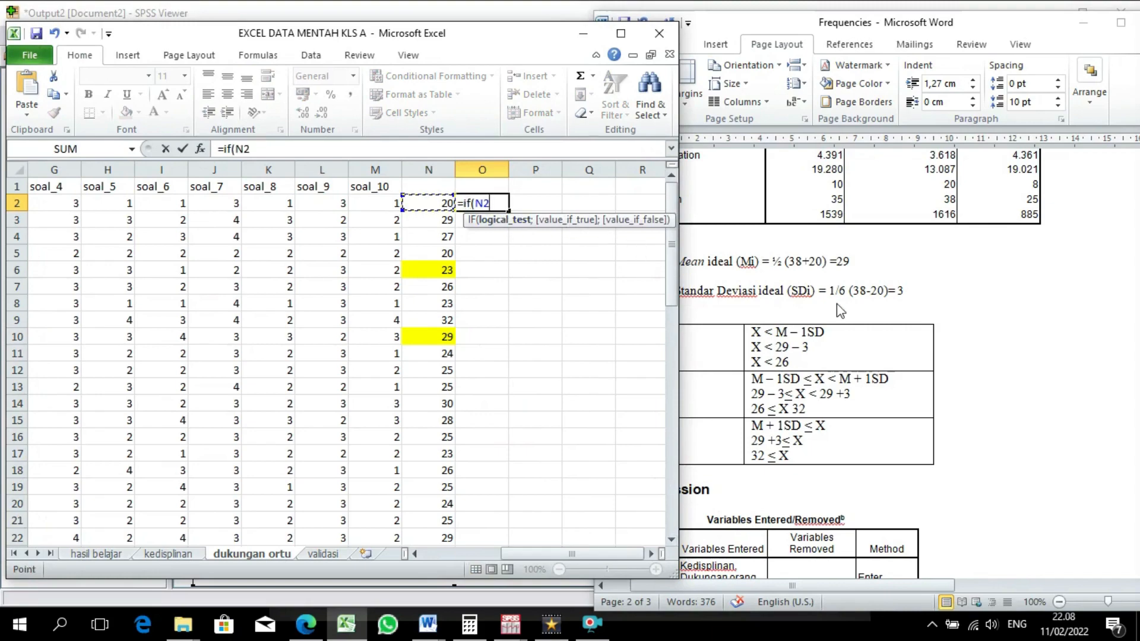
key("F8")
type("=")
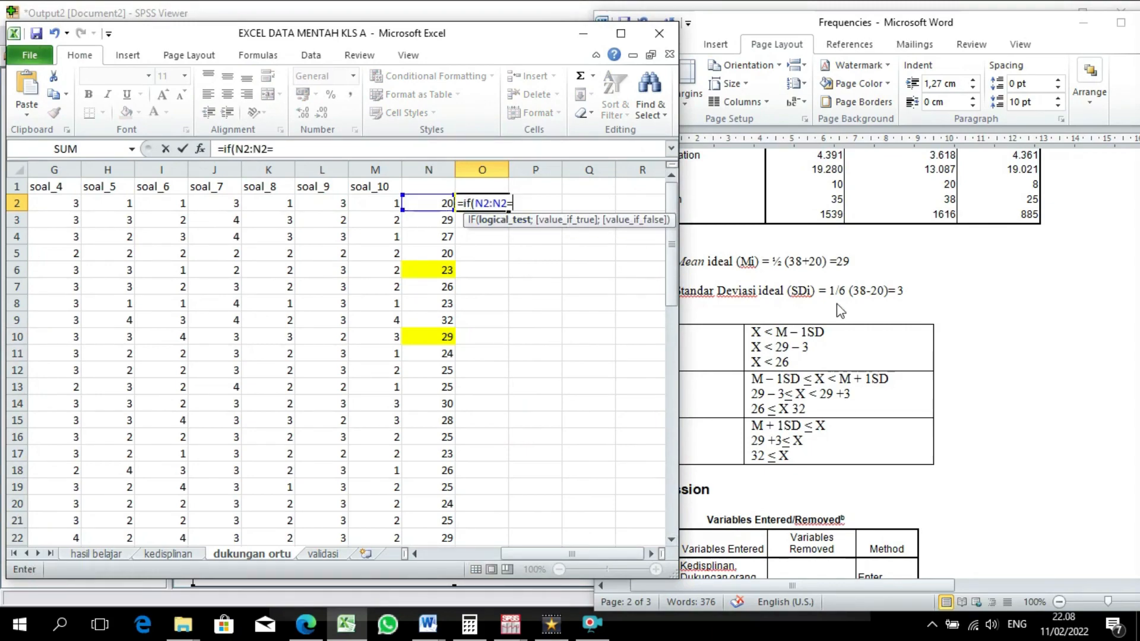
type("32;\"1\";")
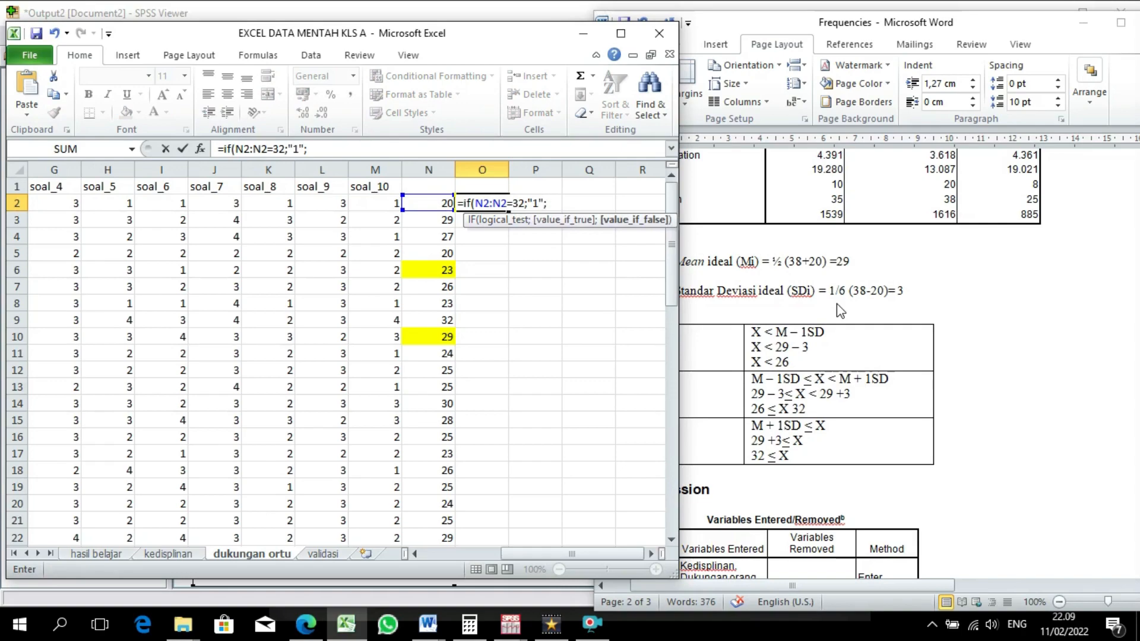
- Correct the condition in the O2 formula to N2>=32
left_click(254, 148)
key("BackSpace")
type(">")
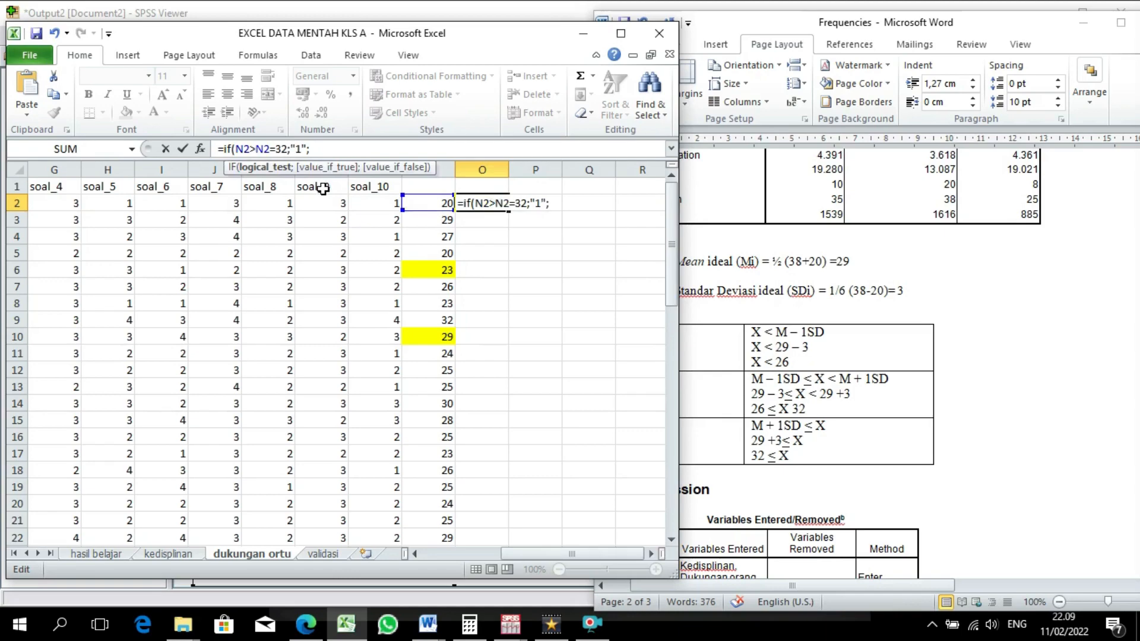
left_click(271, 148)
key("BackSpace")
key("BackSpace")
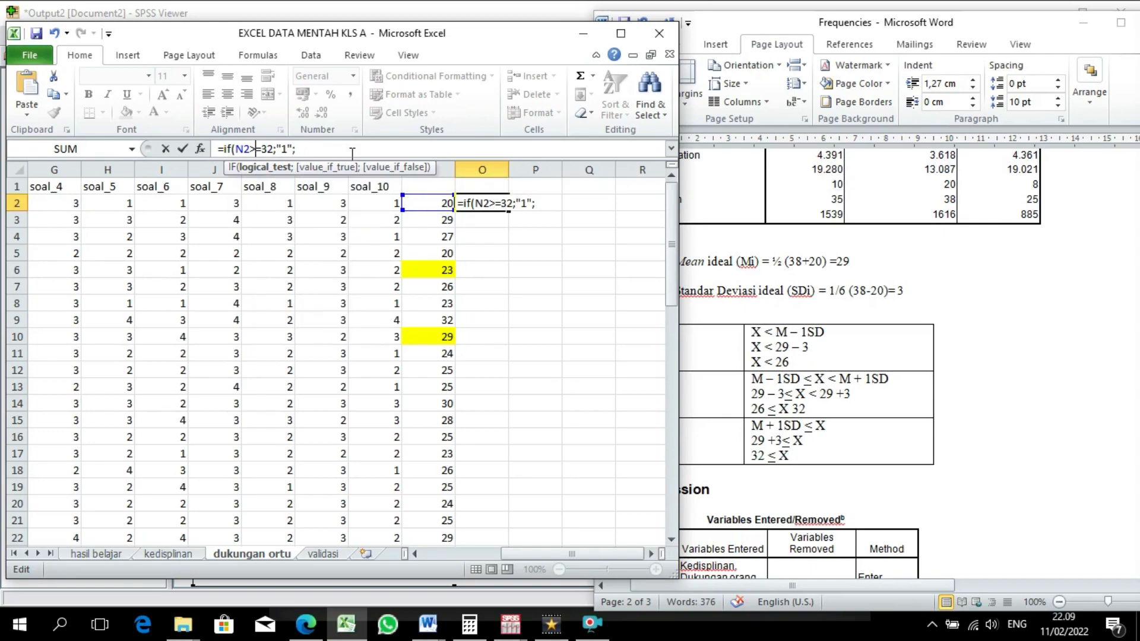
- Nest a copy of the IF expression as the false result in the O2 formula, and change its returned code to "2"
left_click_drag(294, 147, 222, 149)
key("ctrl+c")
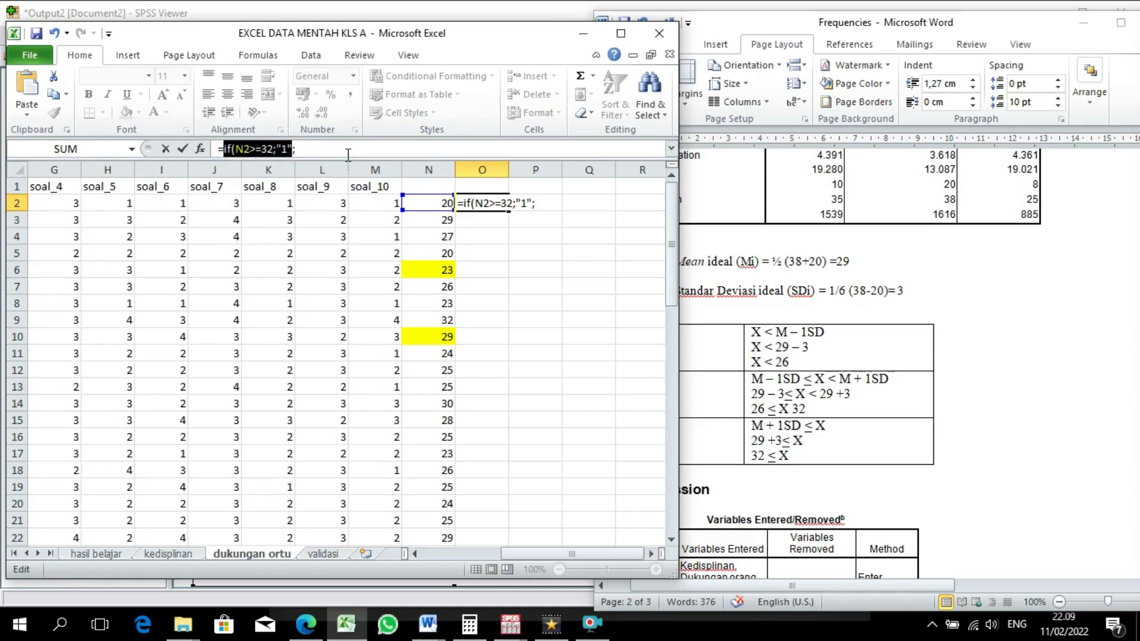
left_click(348, 149)
key("ctrl+v")
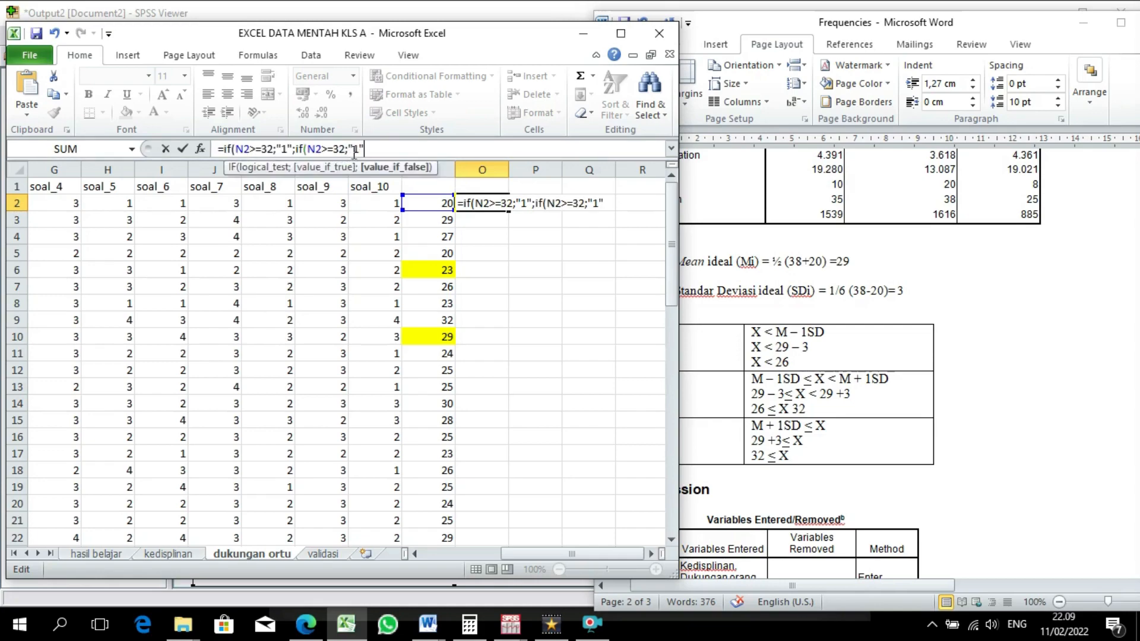
left_click(361, 149)
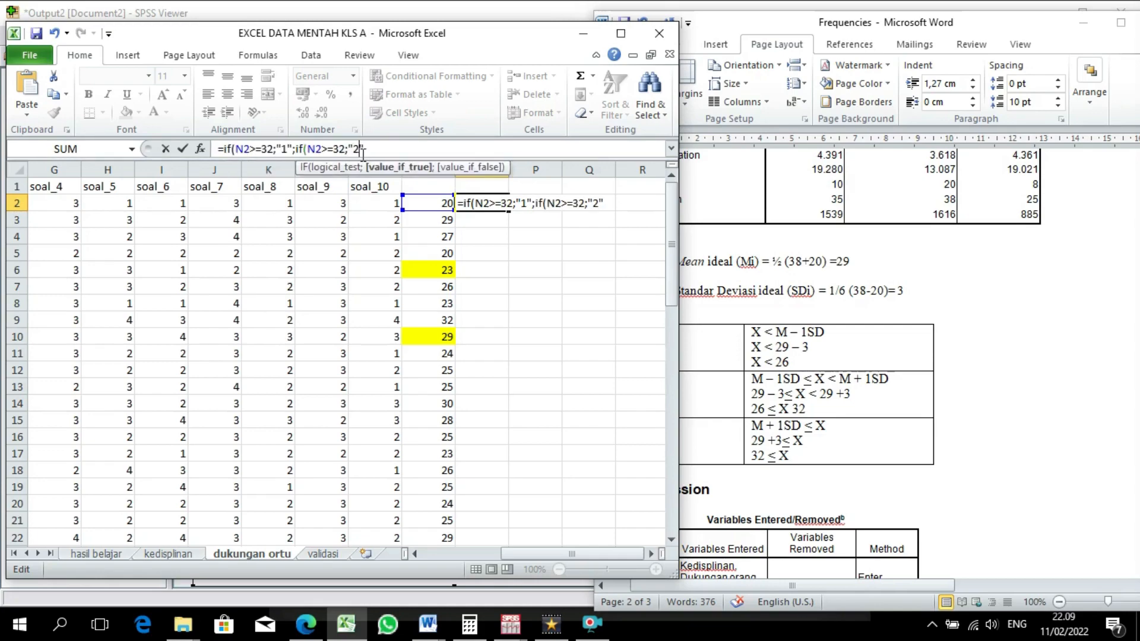
- Set the nested condition in O2 to N2>=26 with "3" as the remaining result, and fill the formula down column O
left_click(345, 149)
key("BackSpace")
key("BackSpace")
type("26")
left_click(394, 148)
type(";\"3\"))")
key("Return")
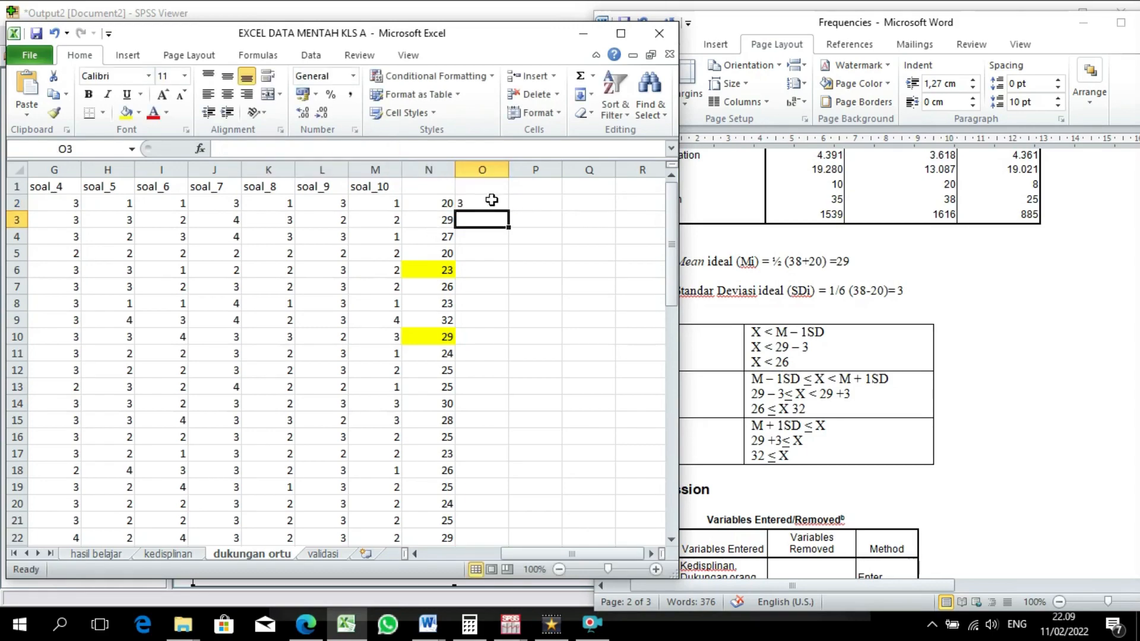
left_click(491, 202)
double_click(506, 211)
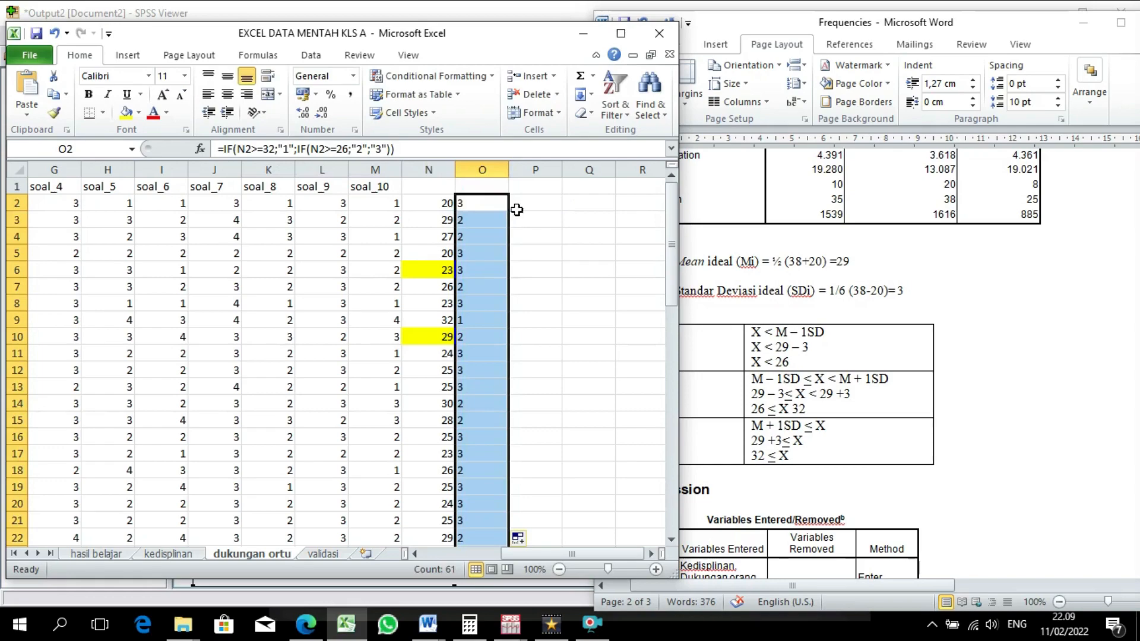
- Copy the full formula text from O2 into cell P2 and remove the surplus equals sign
left_click(496, 203)
left_click_drag(395, 149, 215, 151)
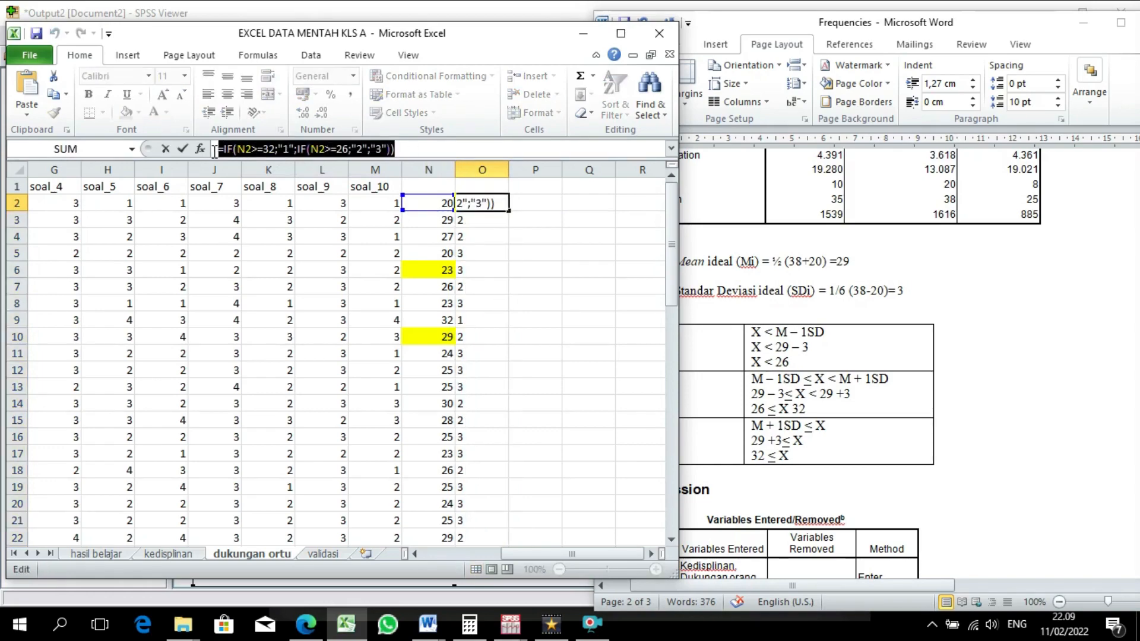
key("Return")
left_click(526, 196)
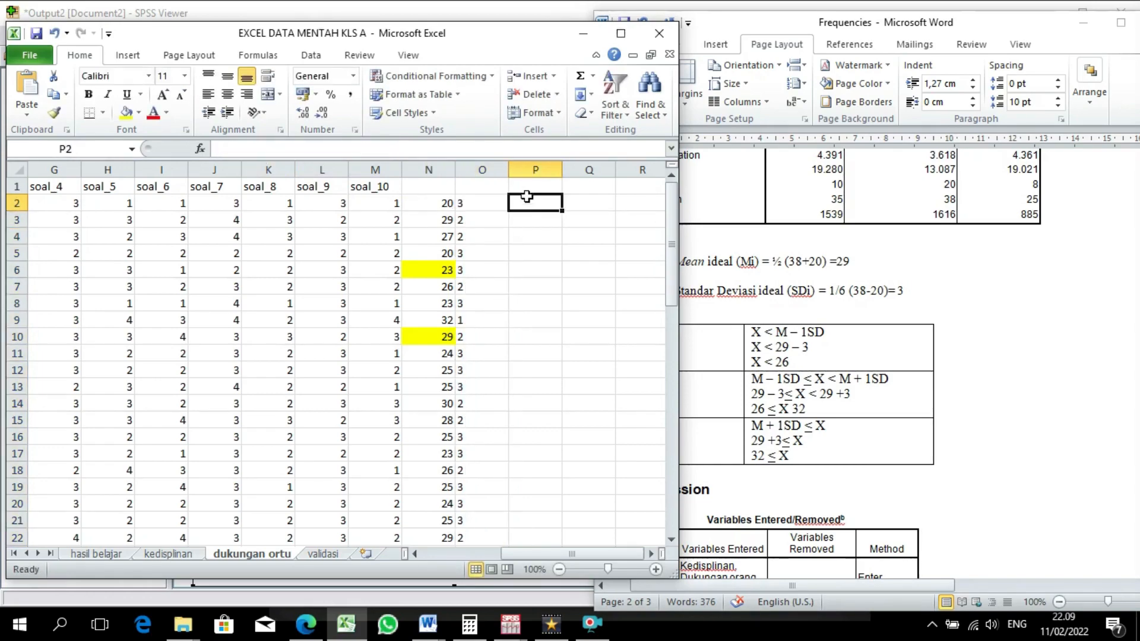
type("\\")
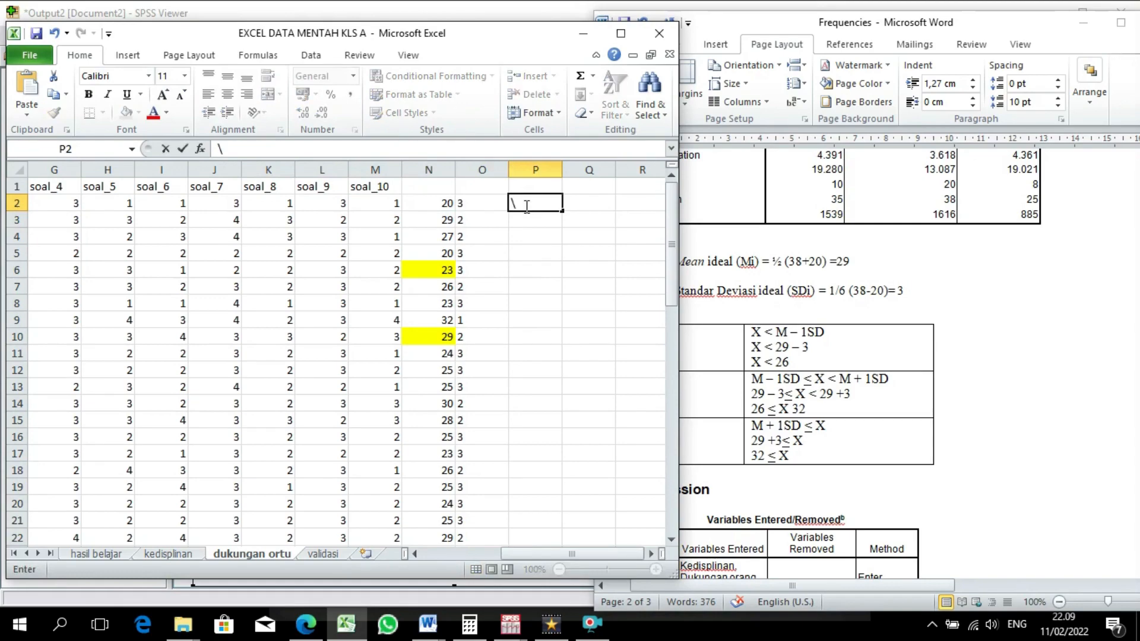
type("=")
key("ctrl+v")
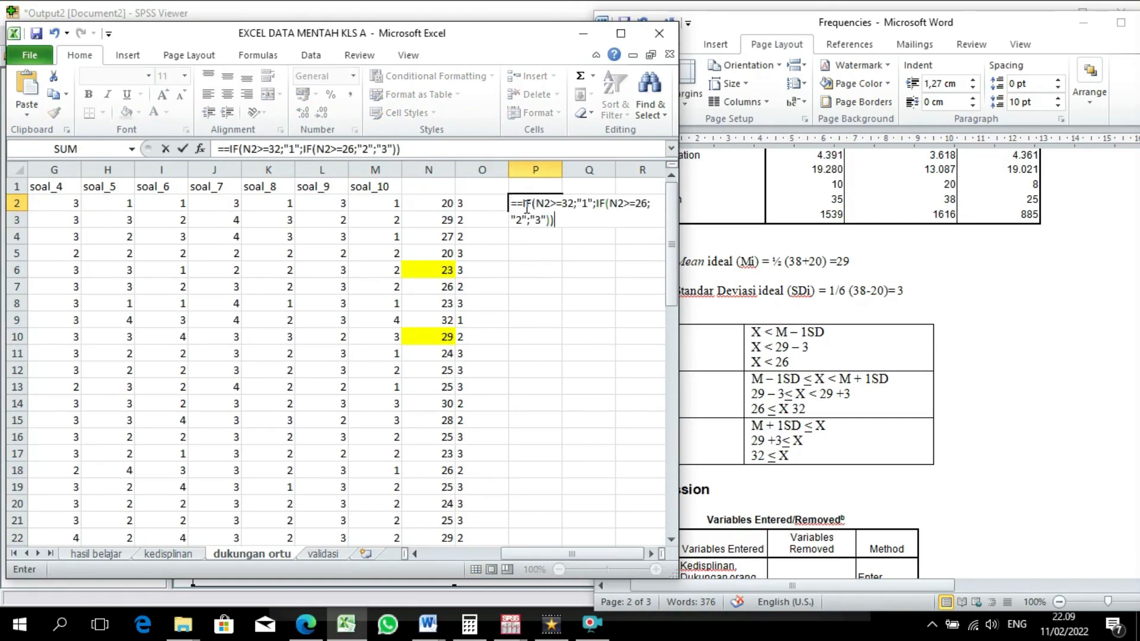
left_click(518, 208)
key("BackSpace")
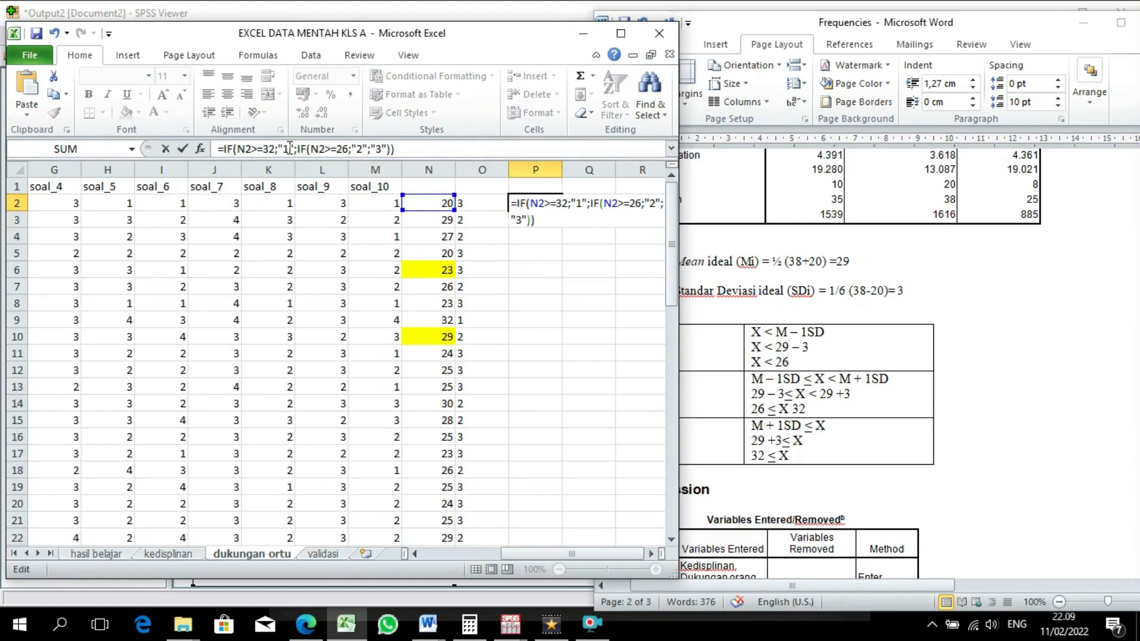
- Replace the results "1" and "2" in the P2 formula with "Tinggi" and "Sedang"
type("Tingg")
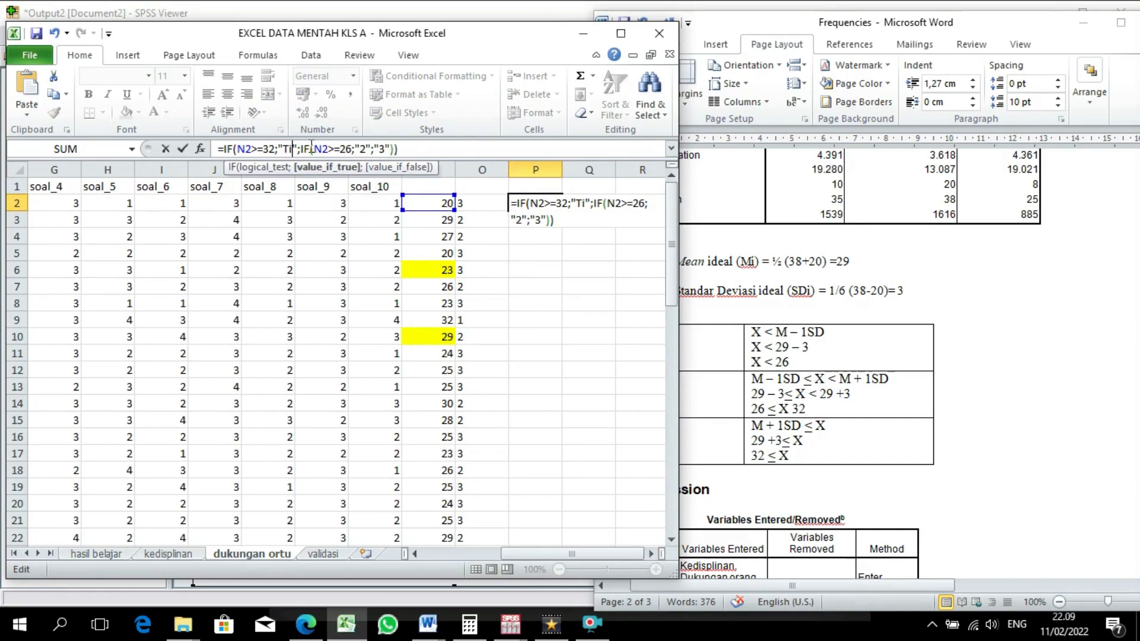
type("i")
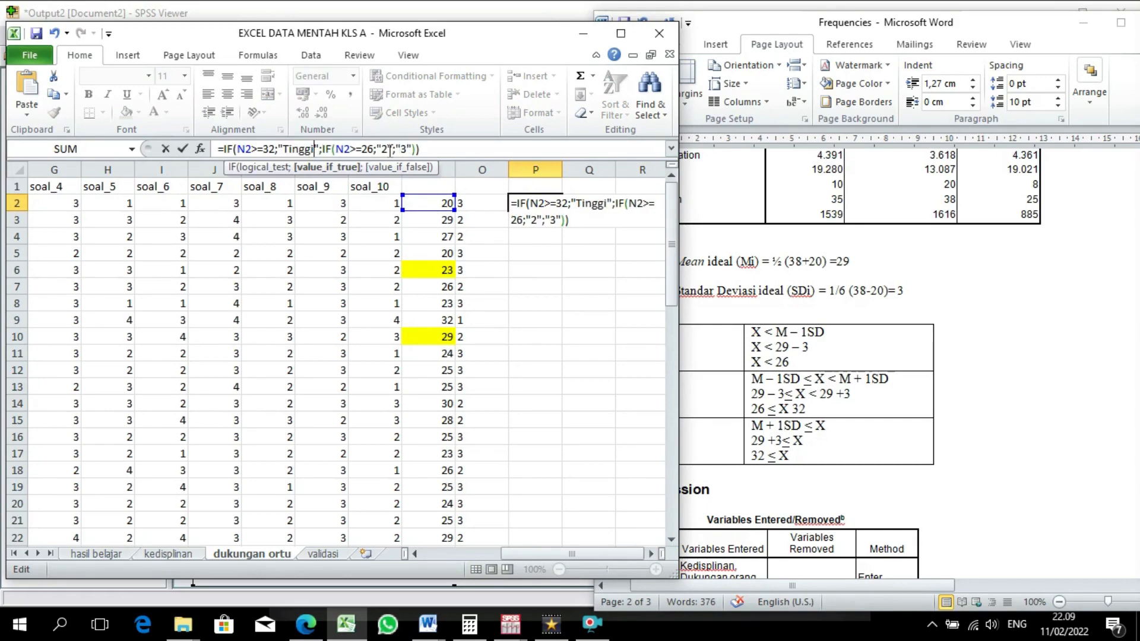
type("Sedam")
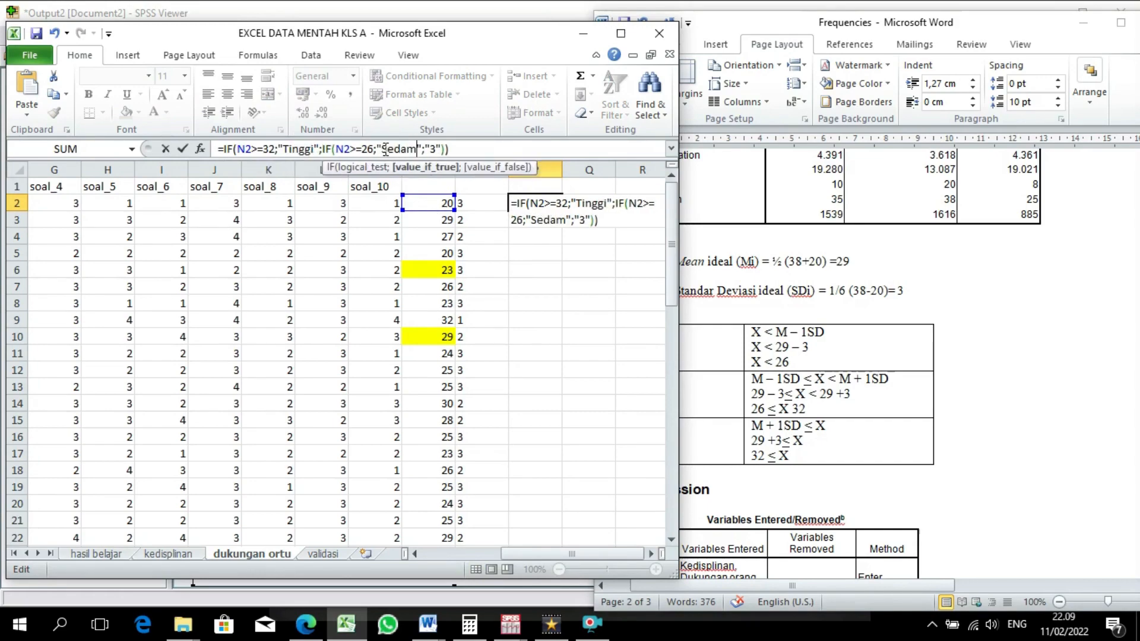
type("g")
key("BackSpace")
key("BackSpace")
type("g")
key("BackSpace")
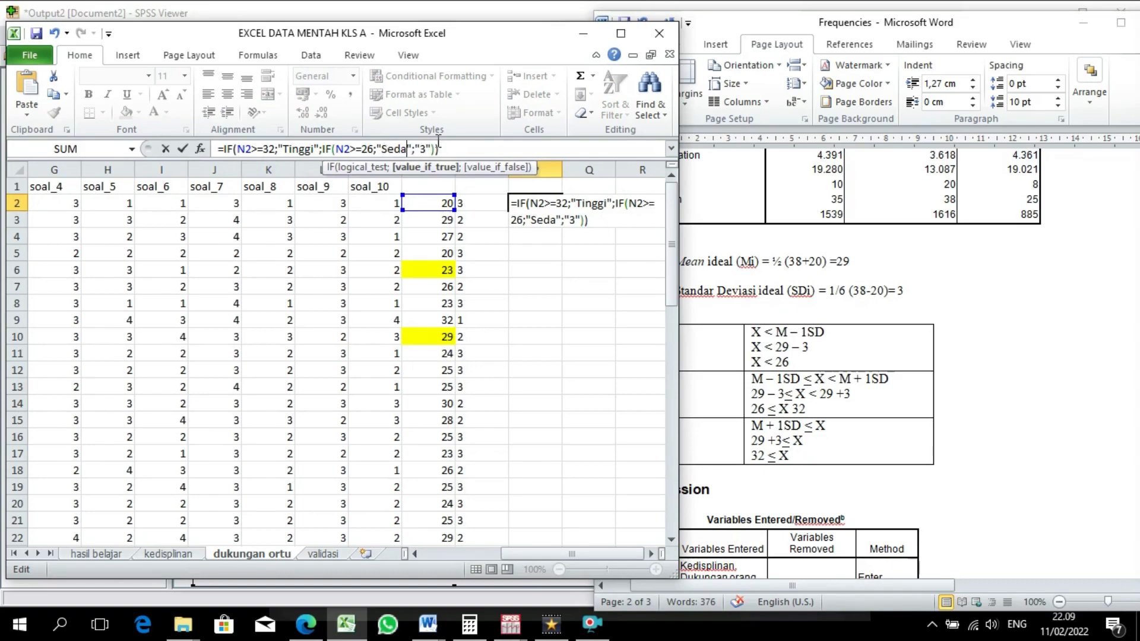
type("ng")
- Replace the result "3" in the P2 formula with "Rendah" and fill the formula down column P
left_click(441, 148)
type("\\")
key("BackSpace")
key("BackSpace")
type("Rendah")
key("Return")
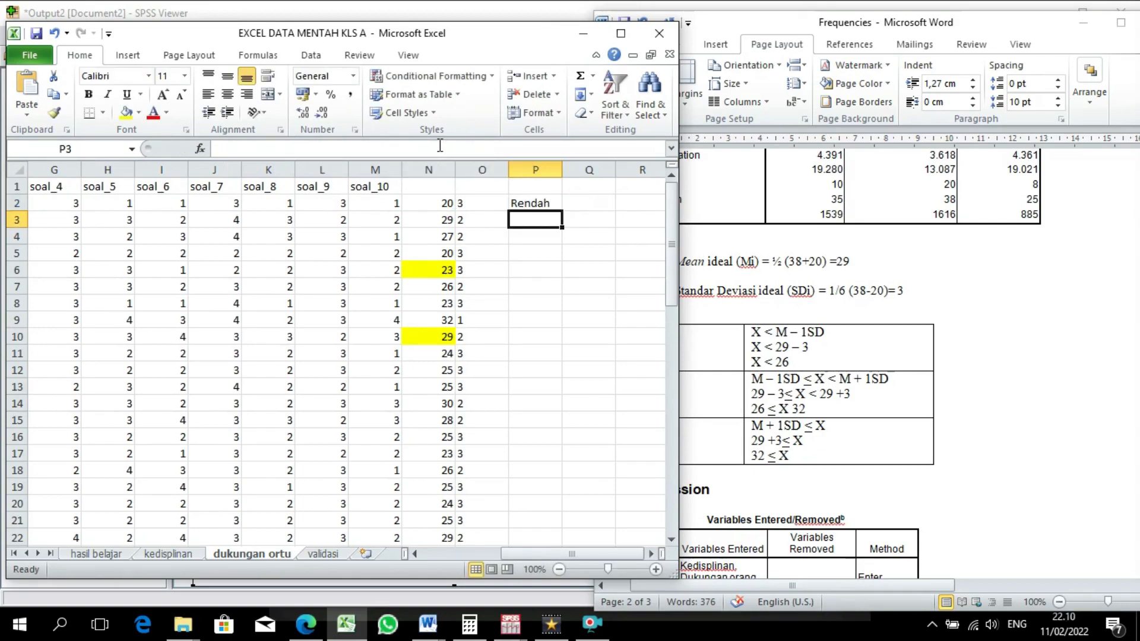
left_click(541, 204)
double_click(561, 211)
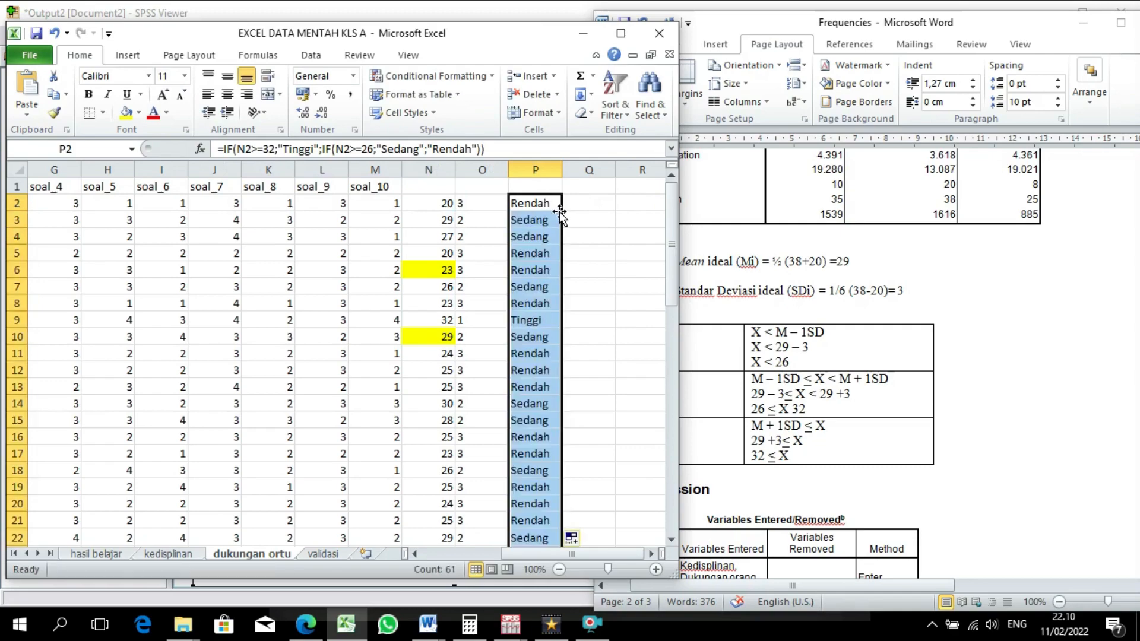
- Copy the category codes from column O, switch to the SPSS Data Editor, and paste them into the empty column beside X1
left_click(503, 208)
double_click(508, 212)
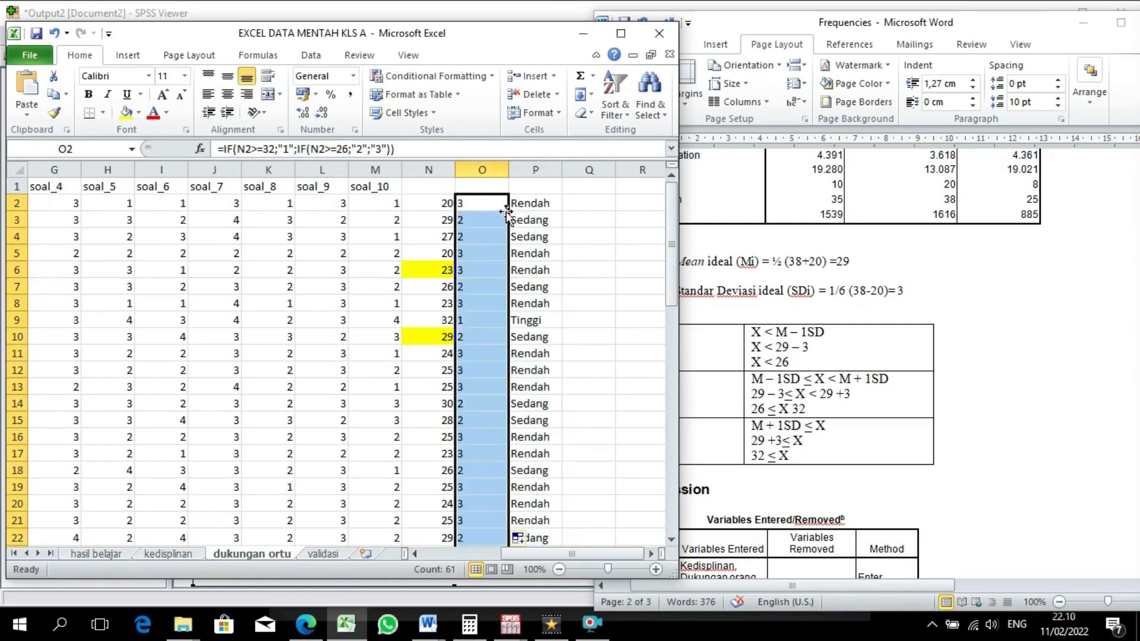
key("ctrl+c")
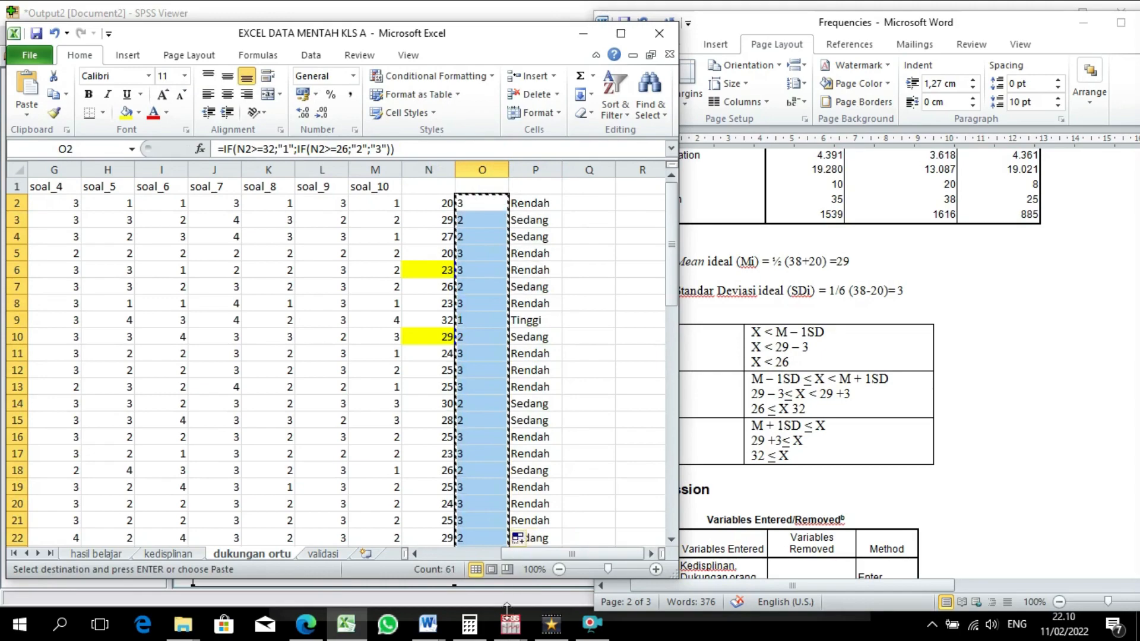
left_click(510, 623)
left_click(419, 558)
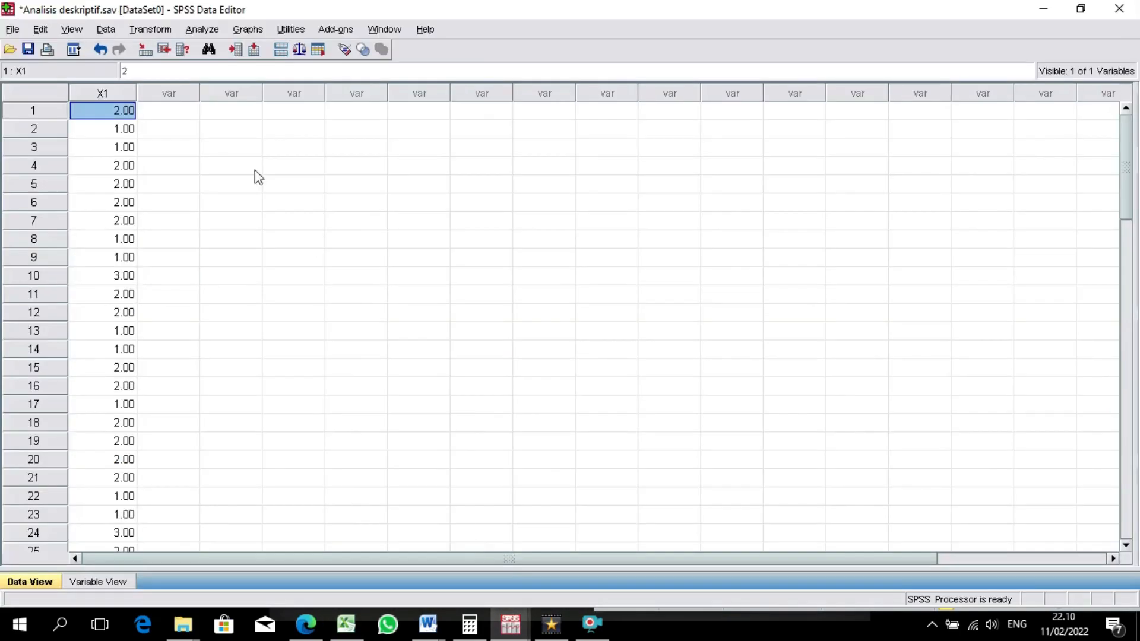
left_click(179, 114)
key("ctrl+v")
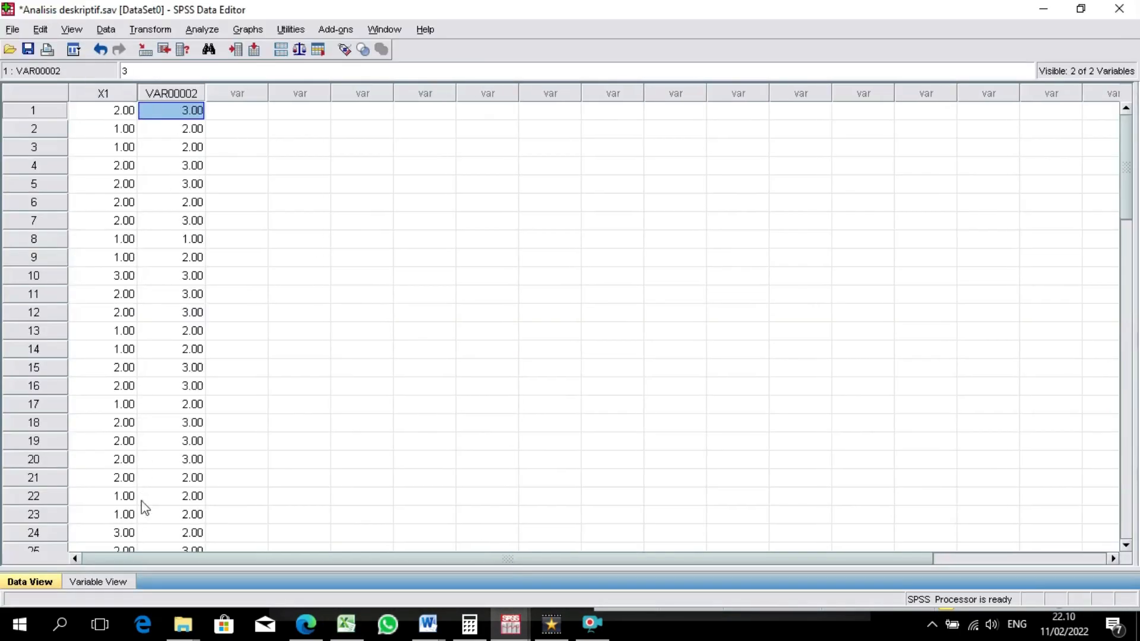
- Name the new SPSS variable X2 and label it "Dukungan orang tua"
left_click(118, 582)
double_click(89, 107)
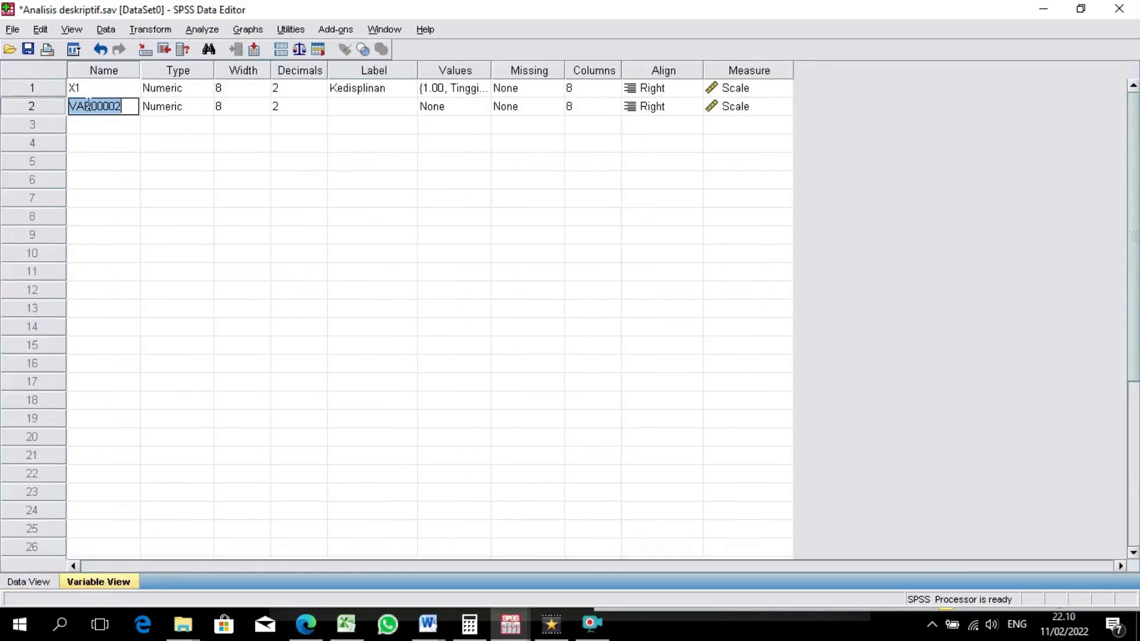
type("X2")
double_click(348, 110)
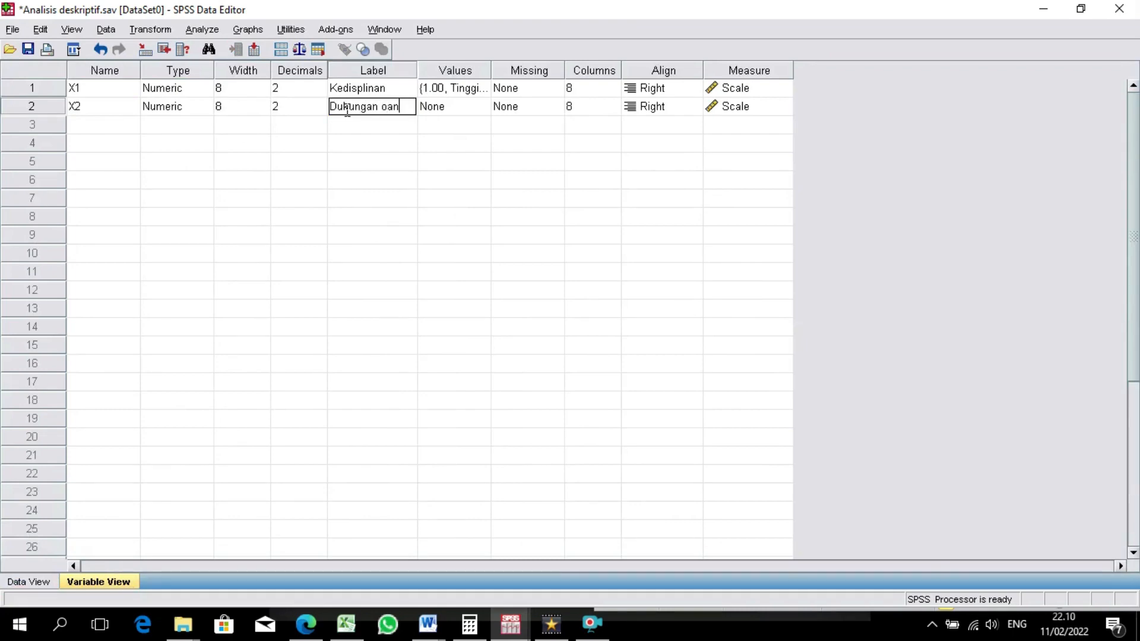
type("Dukungan orang tua")
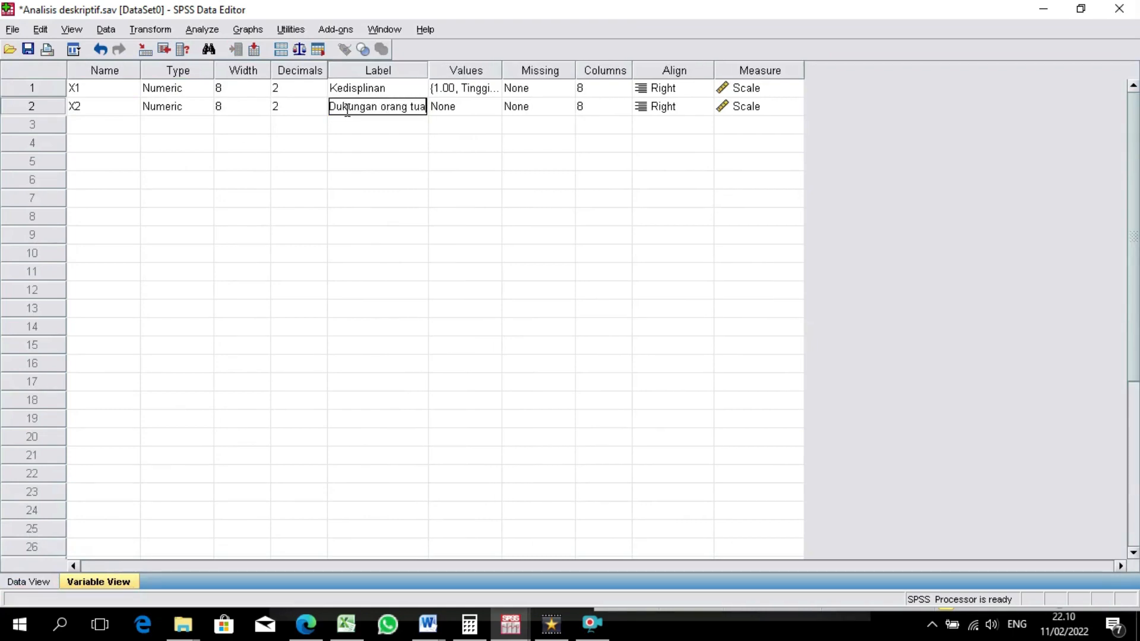
left_click(433, 146)
- Copy the value labels of X1 to the Values setting of X2
right_click(470, 90)
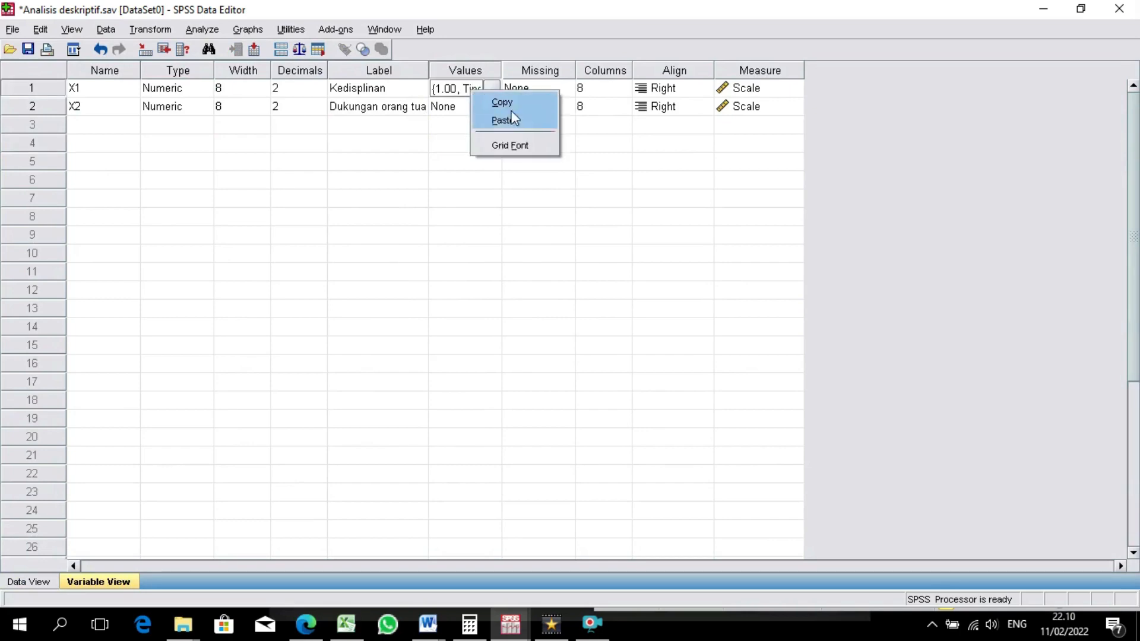
left_click(502, 102)
left_click(472, 112)
right_click(470, 111)
left_click(499, 142)
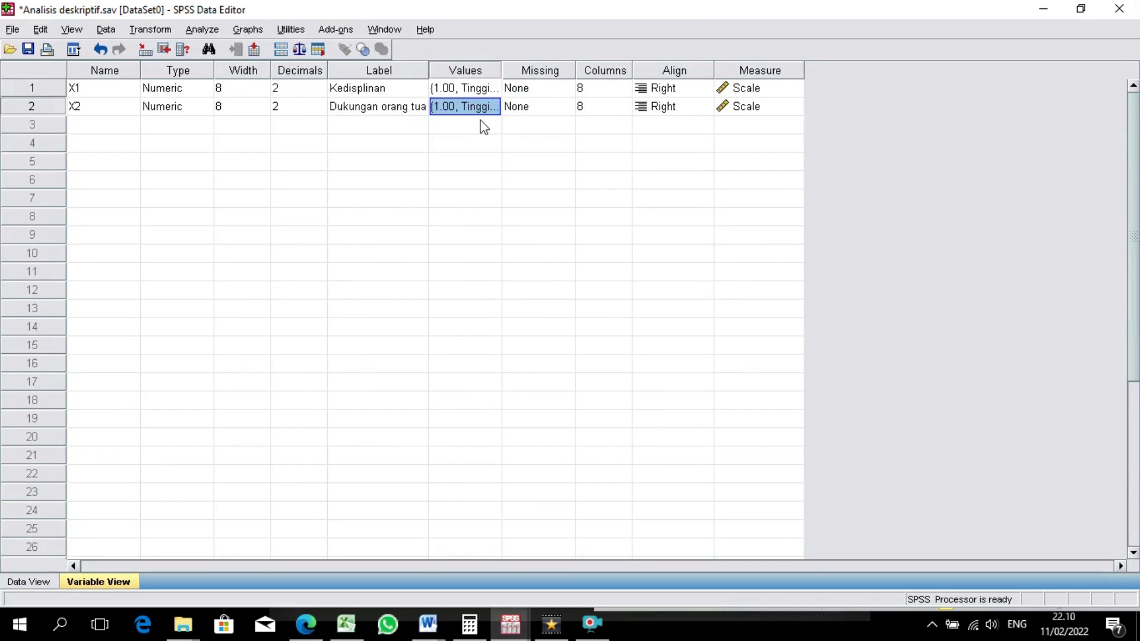
- Return to the data grid and show value labels in place of the numeric codes
left_click(237, 184)
left_click(29, 582)
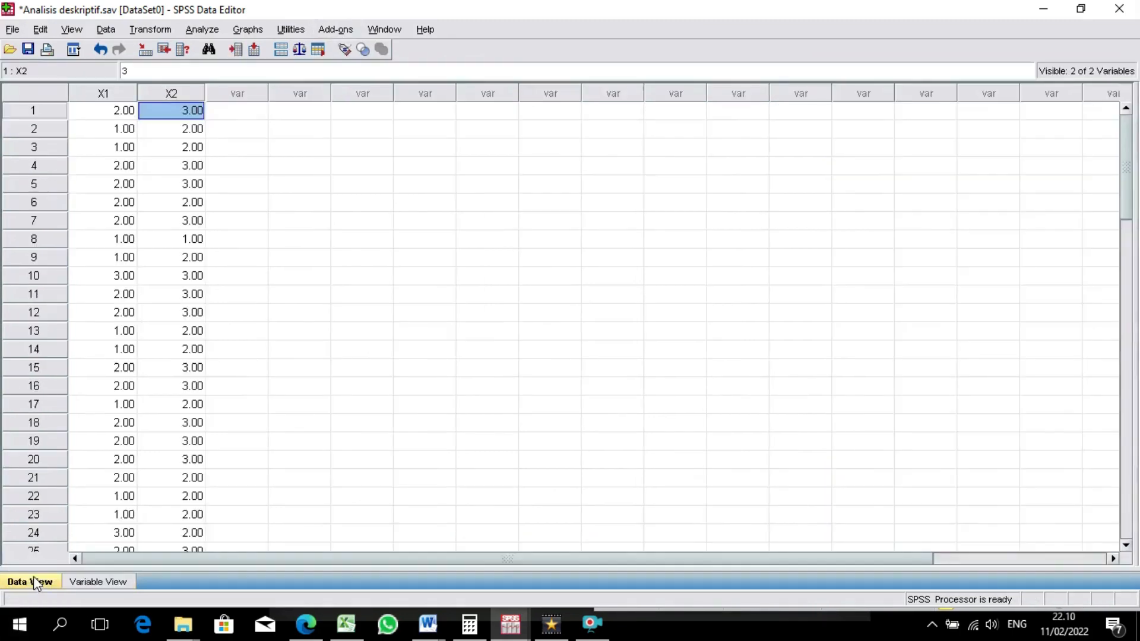
left_click(40, 30)
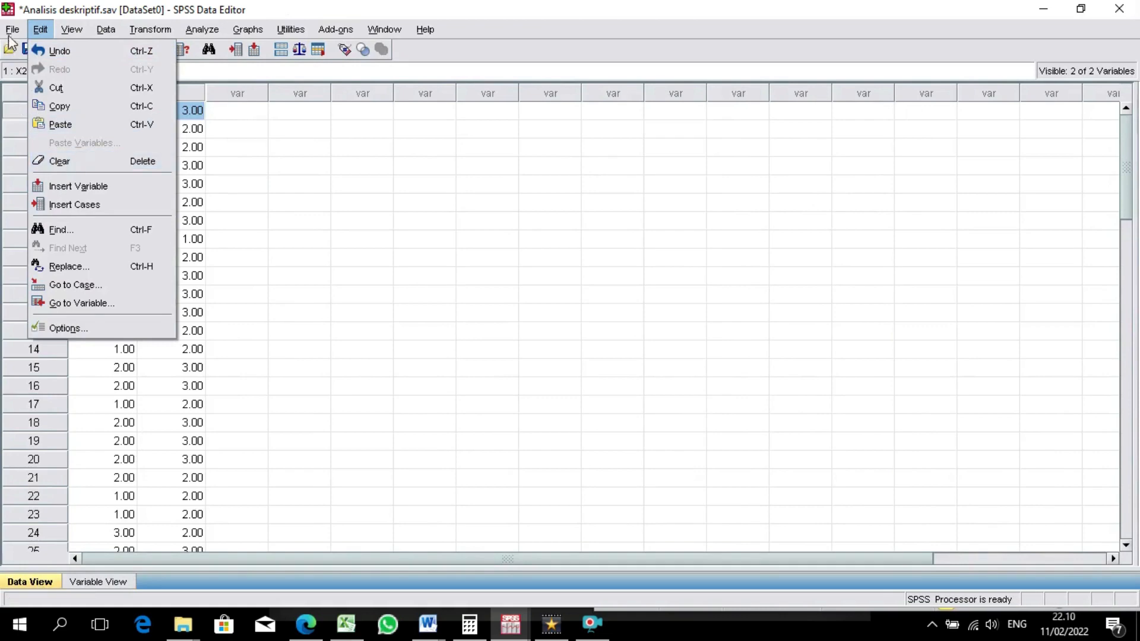
mouse_move(65, 30)
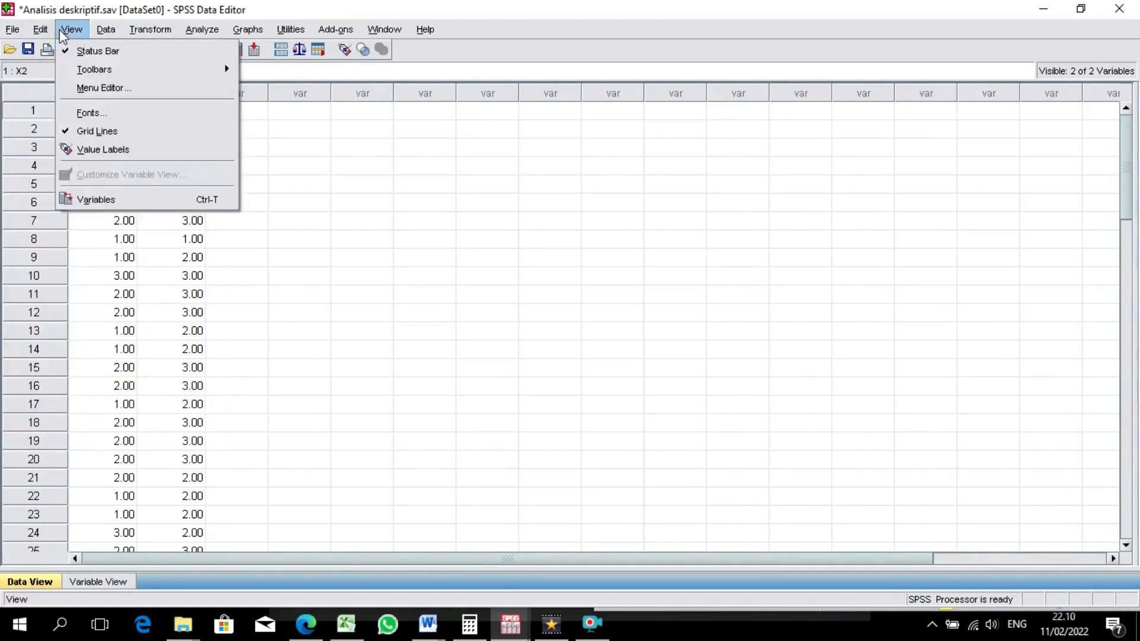
left_click(92, 150)
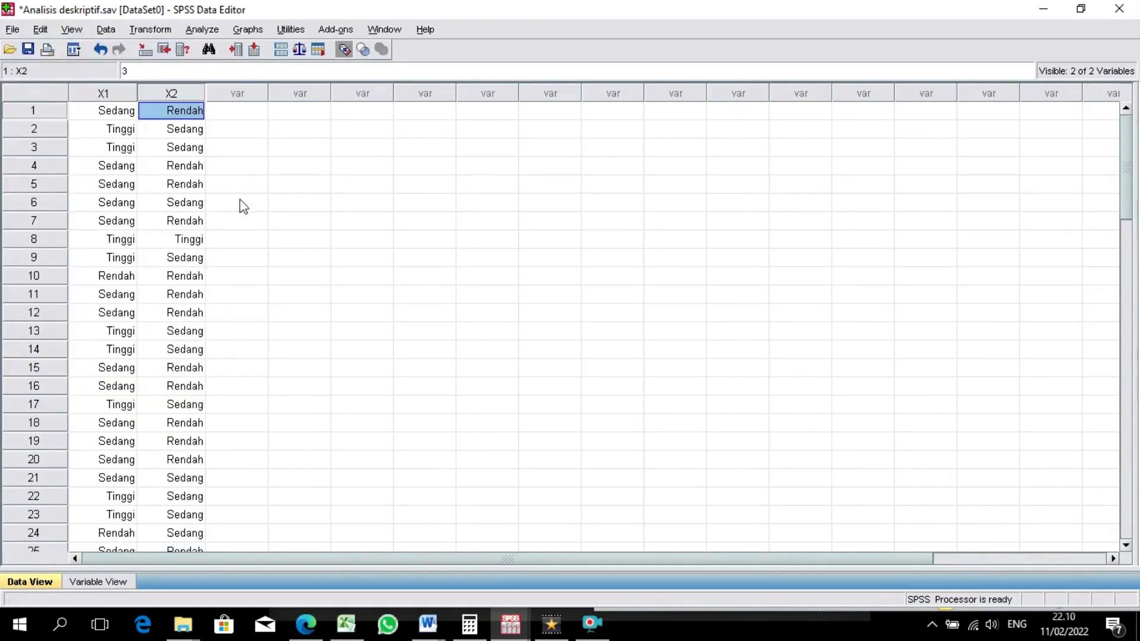
- Reset the Frequencies analysis and choose only Dukungan orang tua [X2] as its variable
left_click(205, 29)
mouse_move(244, 95)
mouse_move(258, 72)
left_click(383, 69)
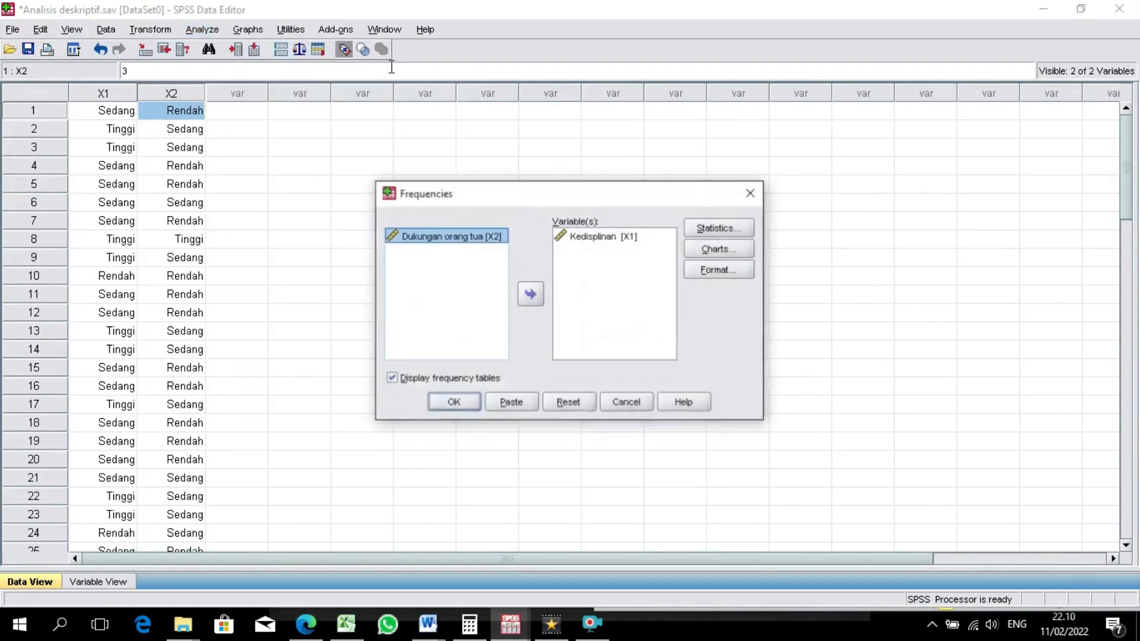
left_click(561, 404)
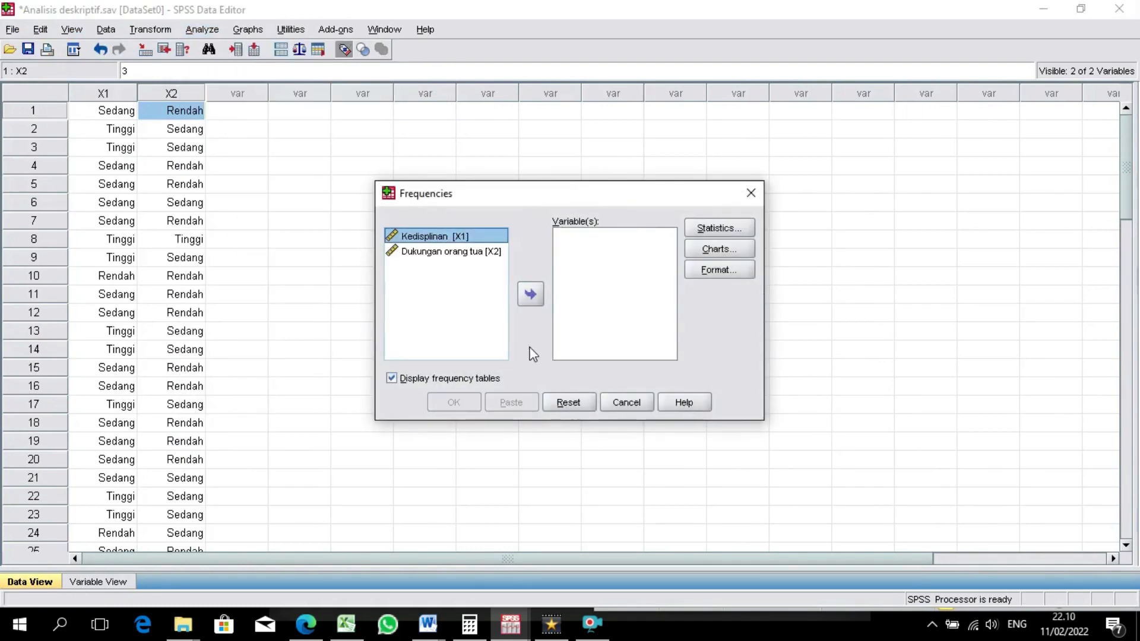
left_click(482, 253)
left_click(530, 294)
- Add a histogram with normal curve to the Frequencies analysis and run it
left_click(738, 251)
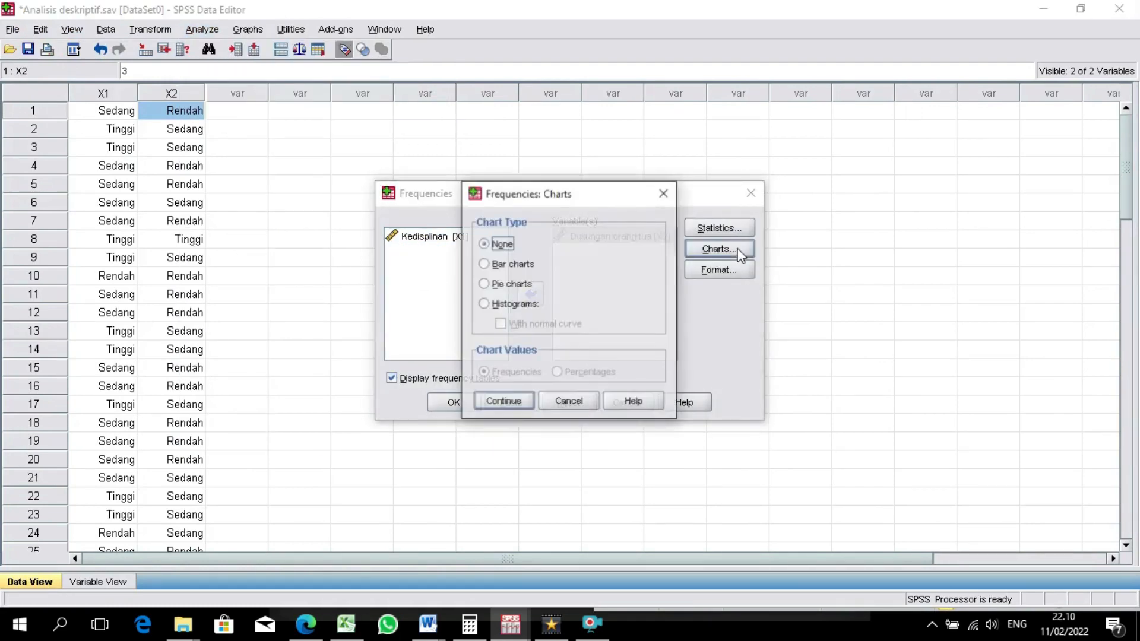
left_click(511, 305)
left_click(501, 324)
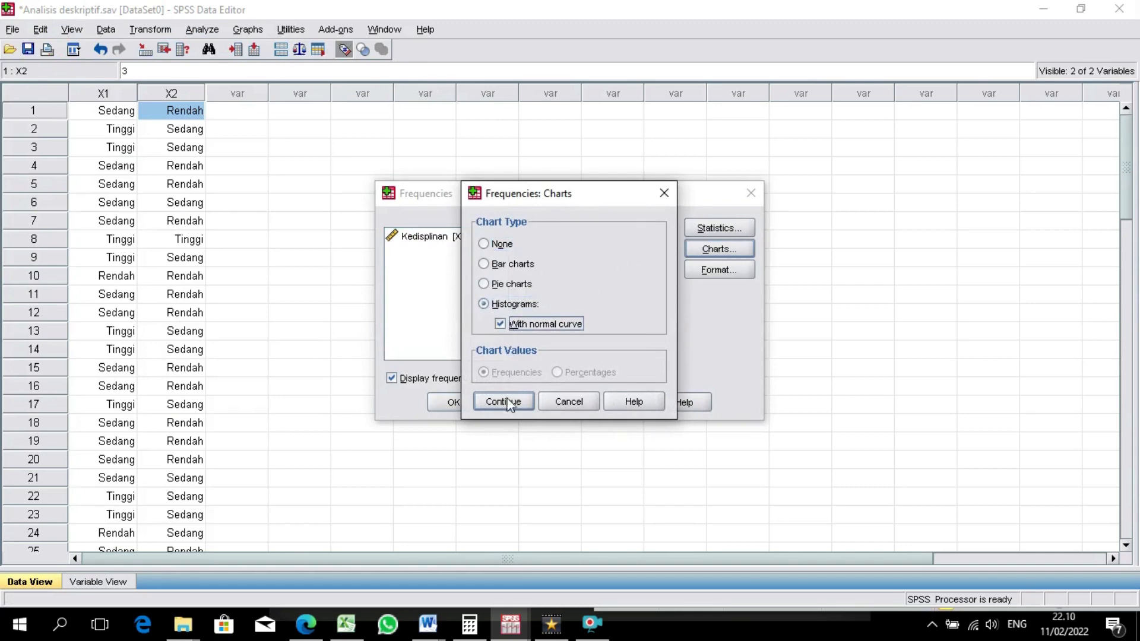
left_click(504, 401)
left_click(469, 402)
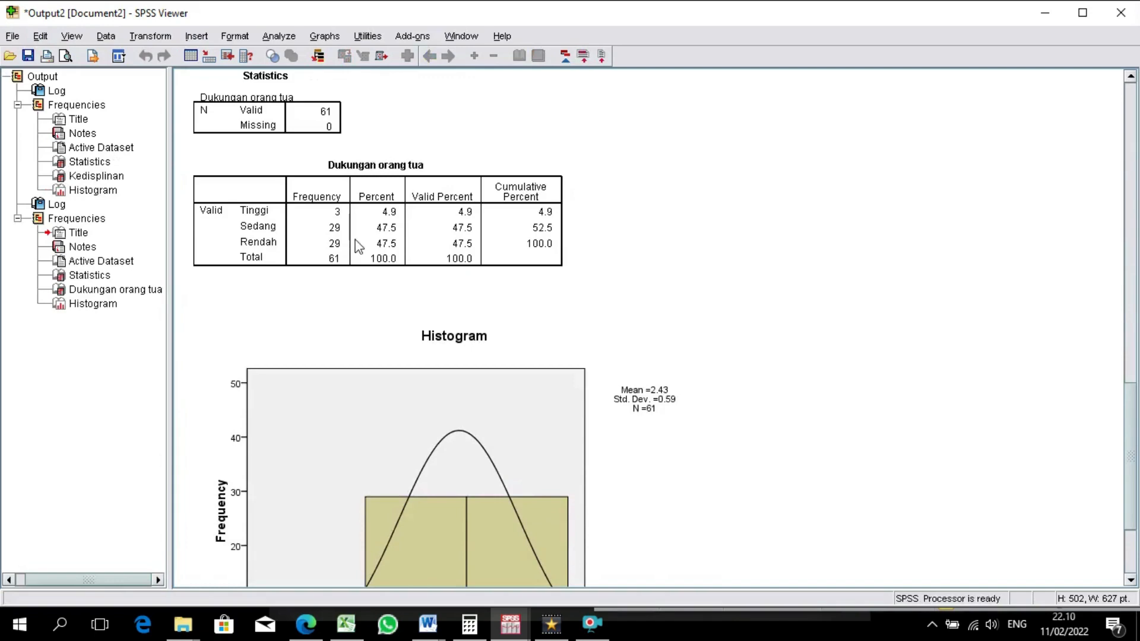
- Copy the Dukungan orang tua frequency table together with its histogram from the output
left_click(358, 247)
left_click(514, 437, "shift")
key("ctrl+c")
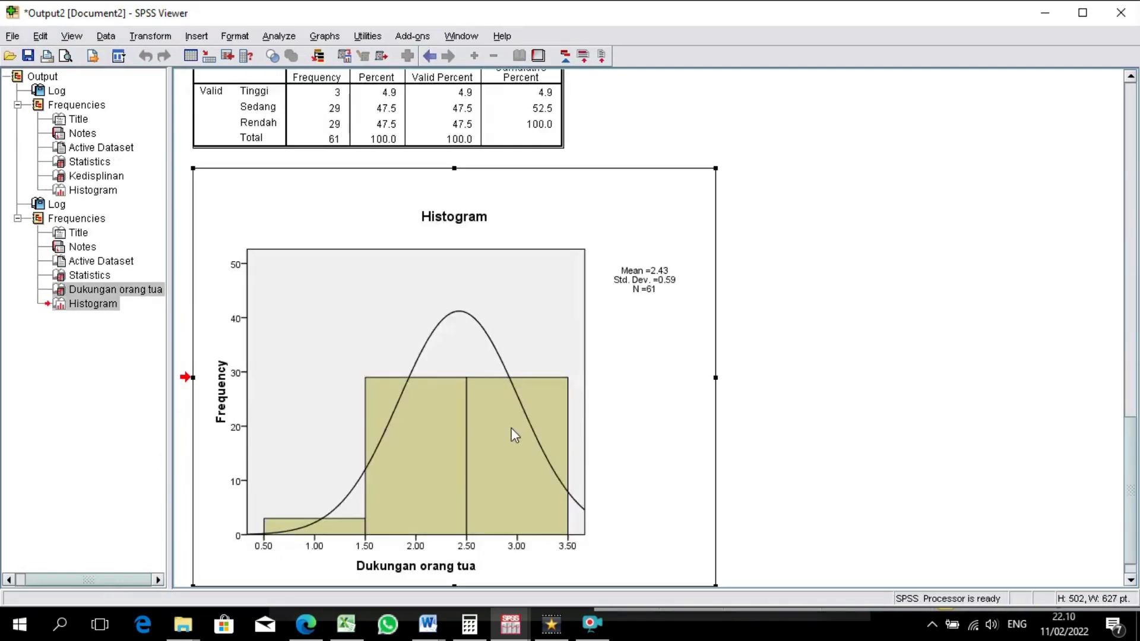
scroll(410, 241, "up", 2)
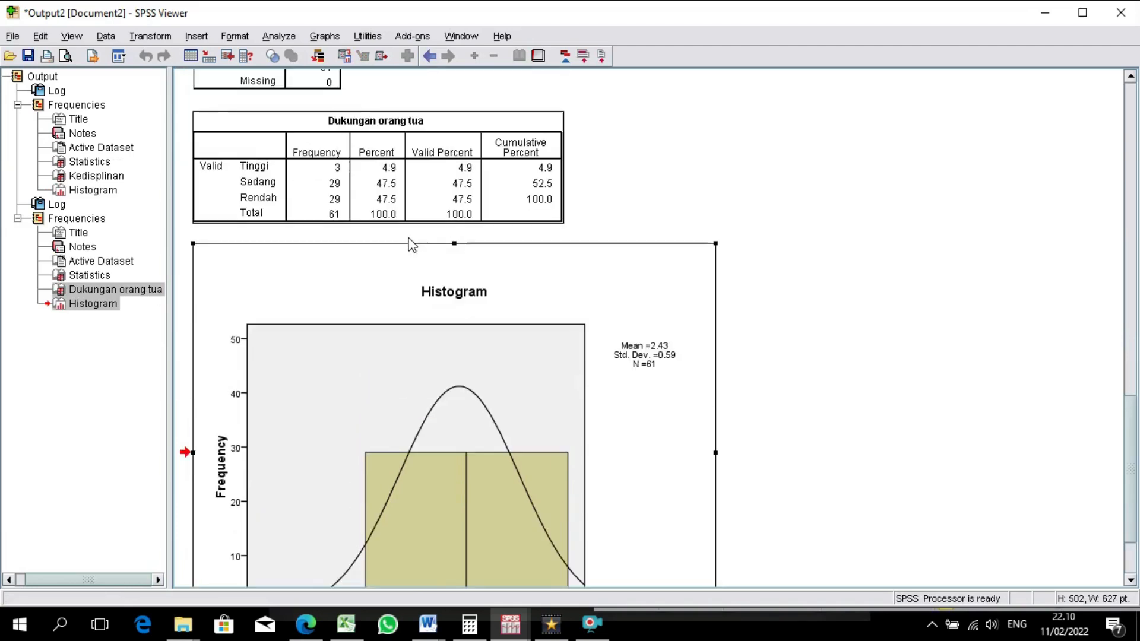
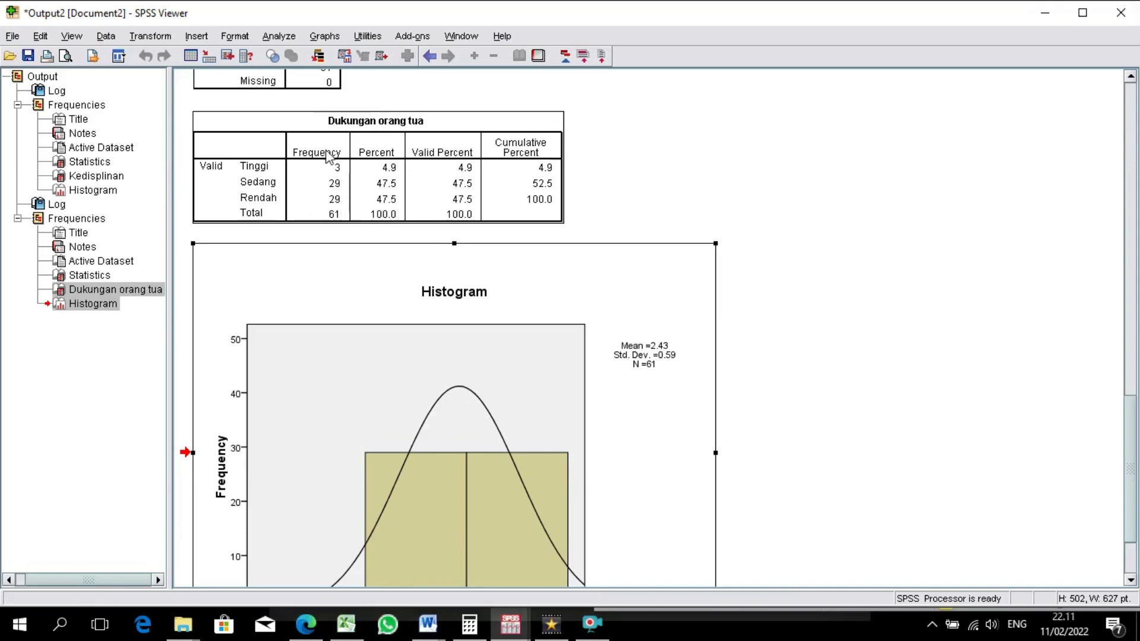
- Close the SPSS output window and switch back to the dukungan ortu sheet in Excel
left_click(427, 623)
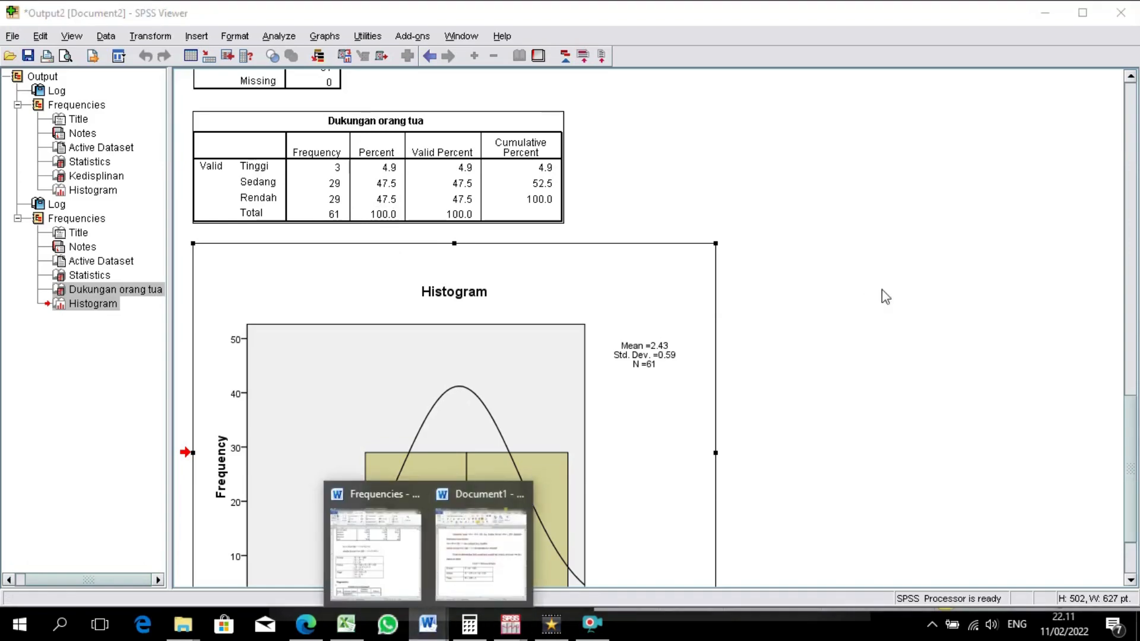
left_click(1120, 13)
left_click(567, 336)
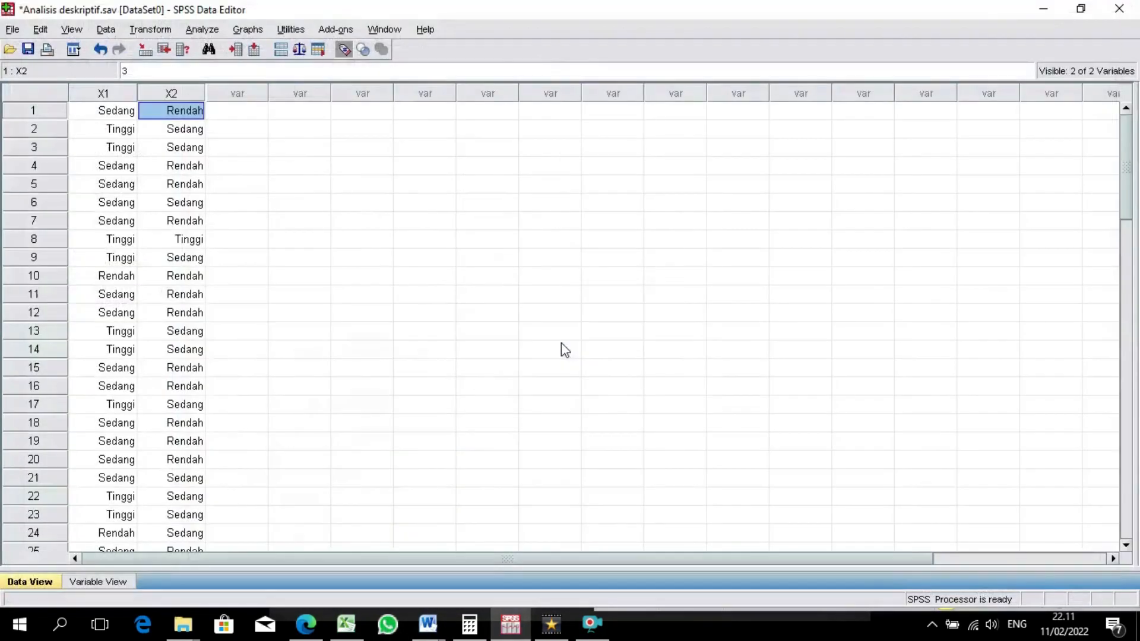
left_click(347, 624)
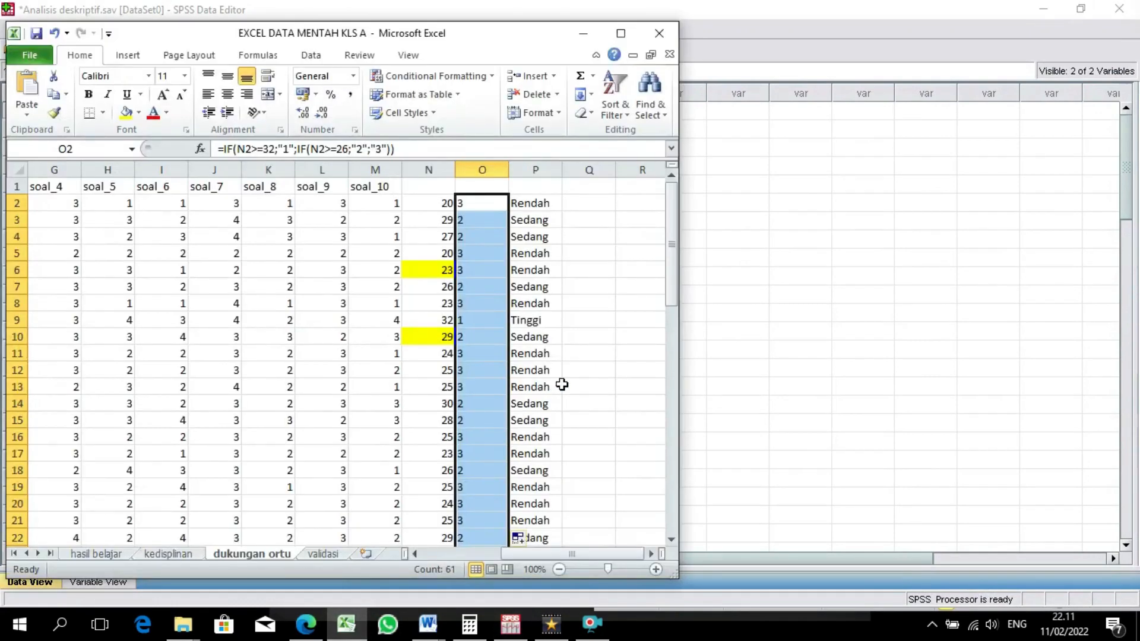
left_click(519, 421)
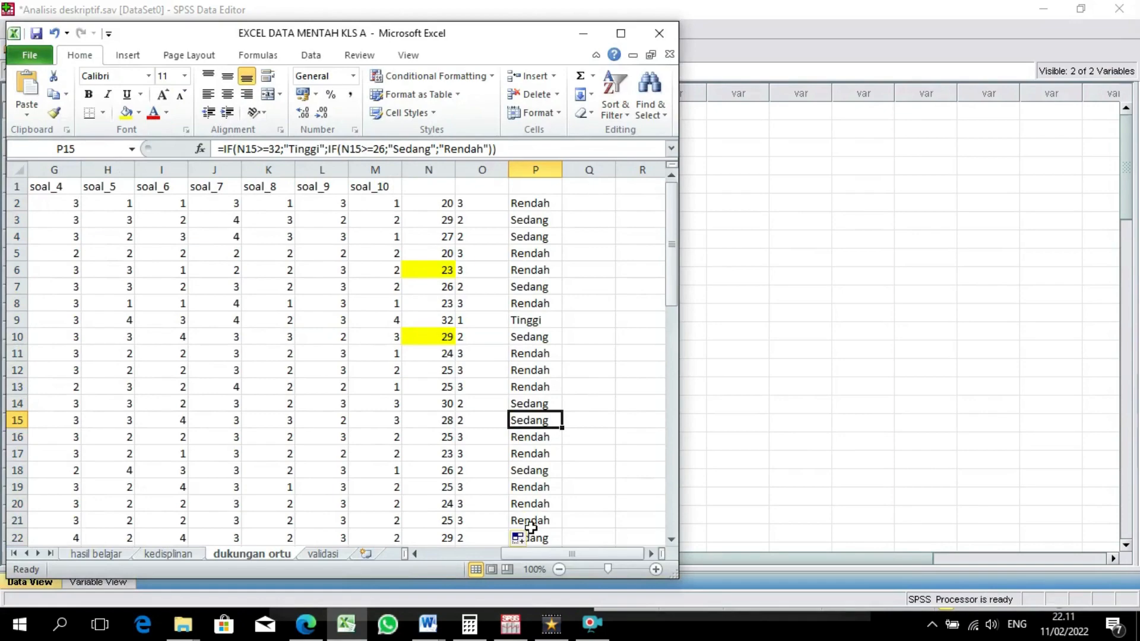
left_click(510, 624)
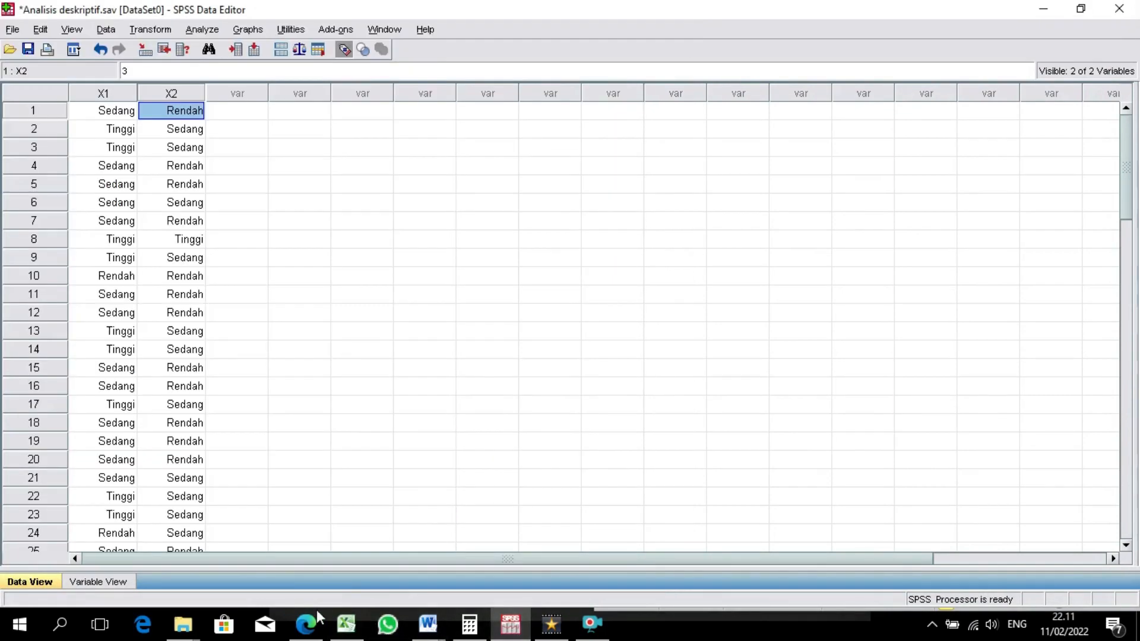
left_click(182, 625)
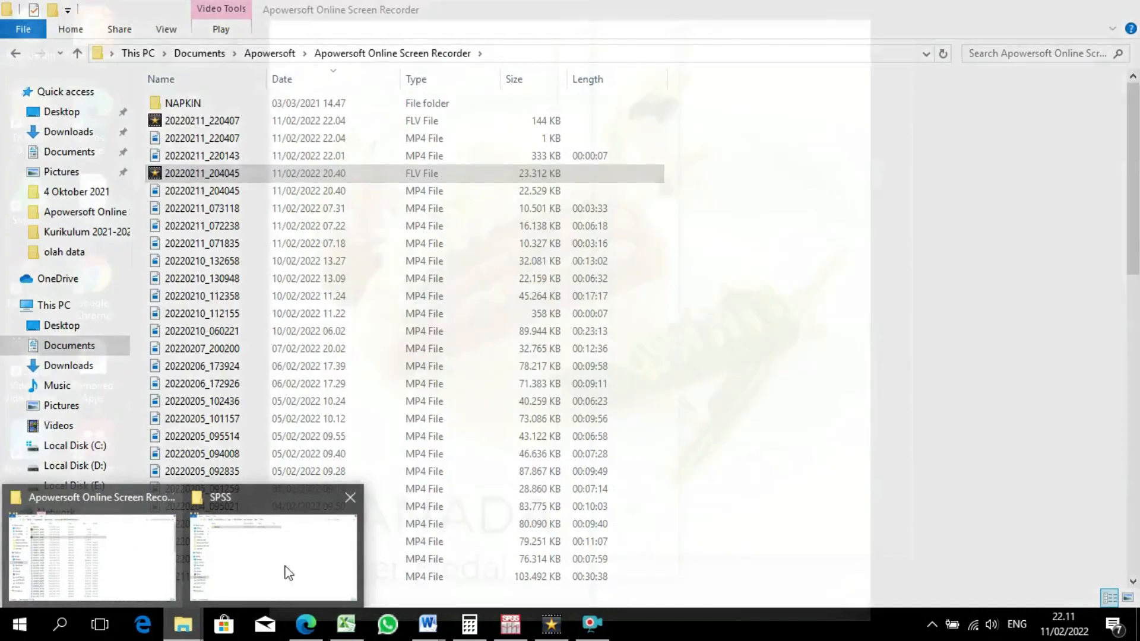
mouse_move(211, 575)
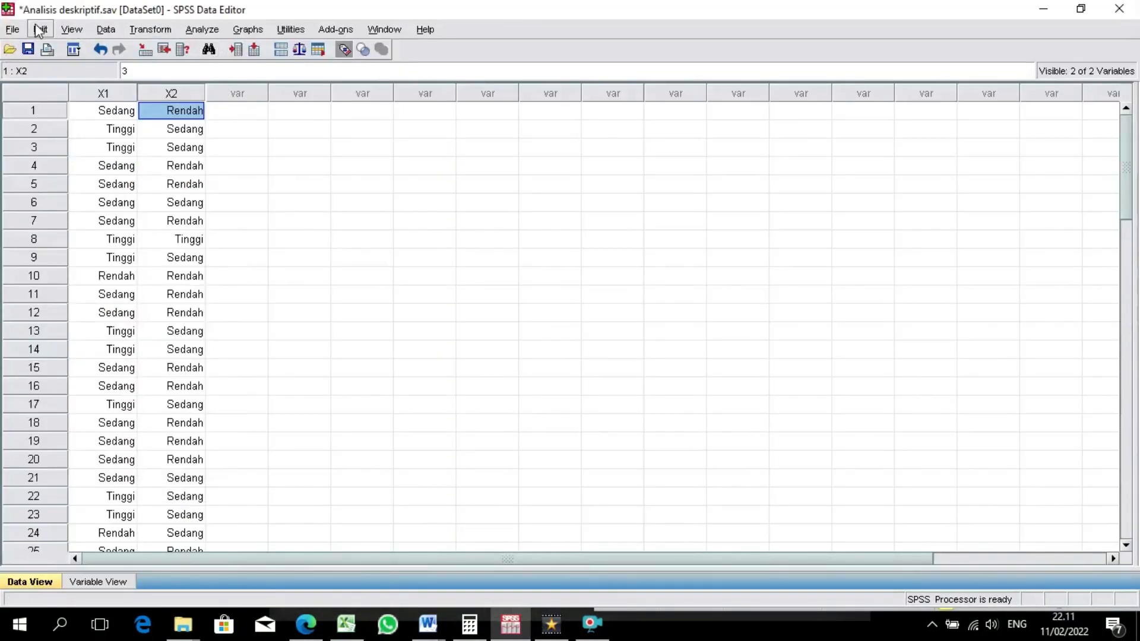
- Open Analisis deskriptif.sav from the olah data folder and close that duplicate dataset window
left_click(12, 29)
mouse_move(31, 71)
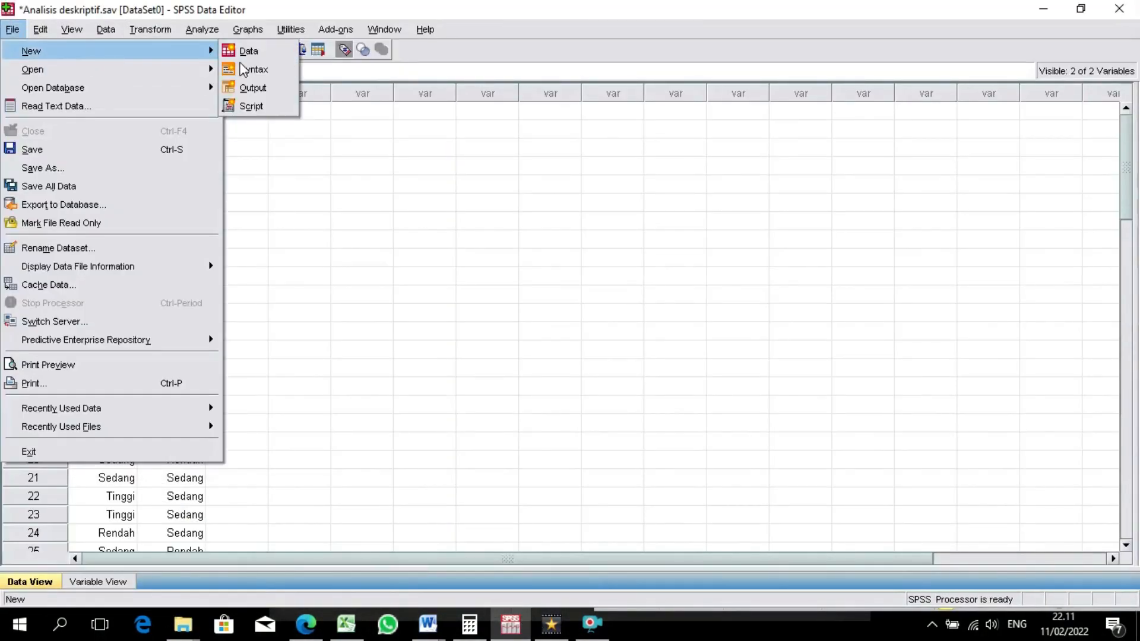
left_click(246, 70)
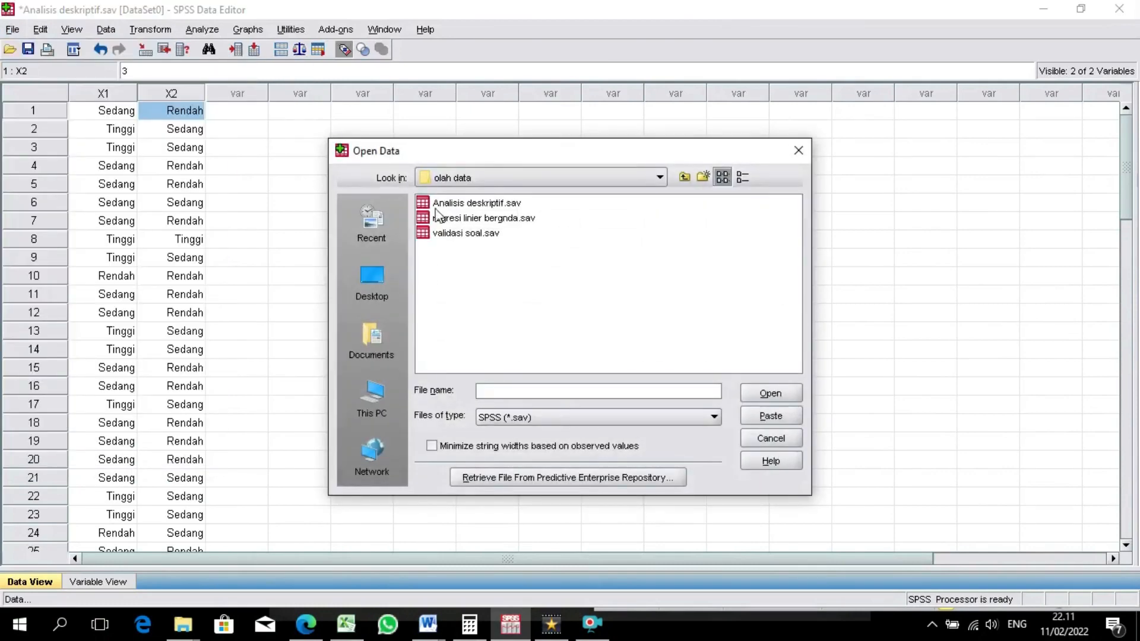
left_click(486, 204)
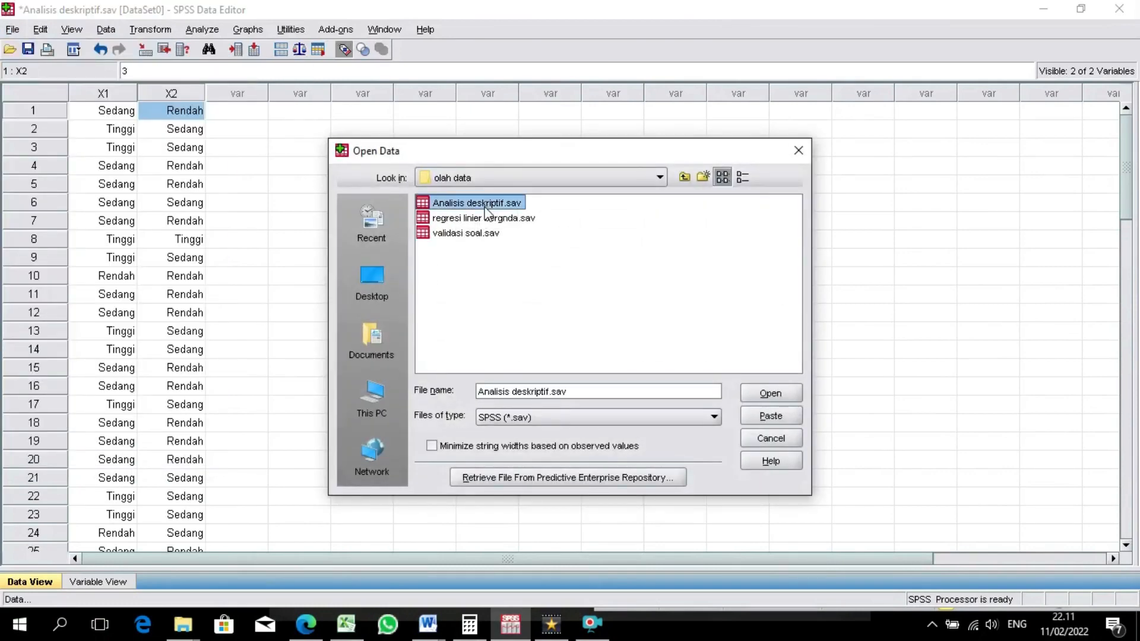
double_click(488, 203)
left_click(682, 297)
left_click(484, 205)
left_click(764, 398)
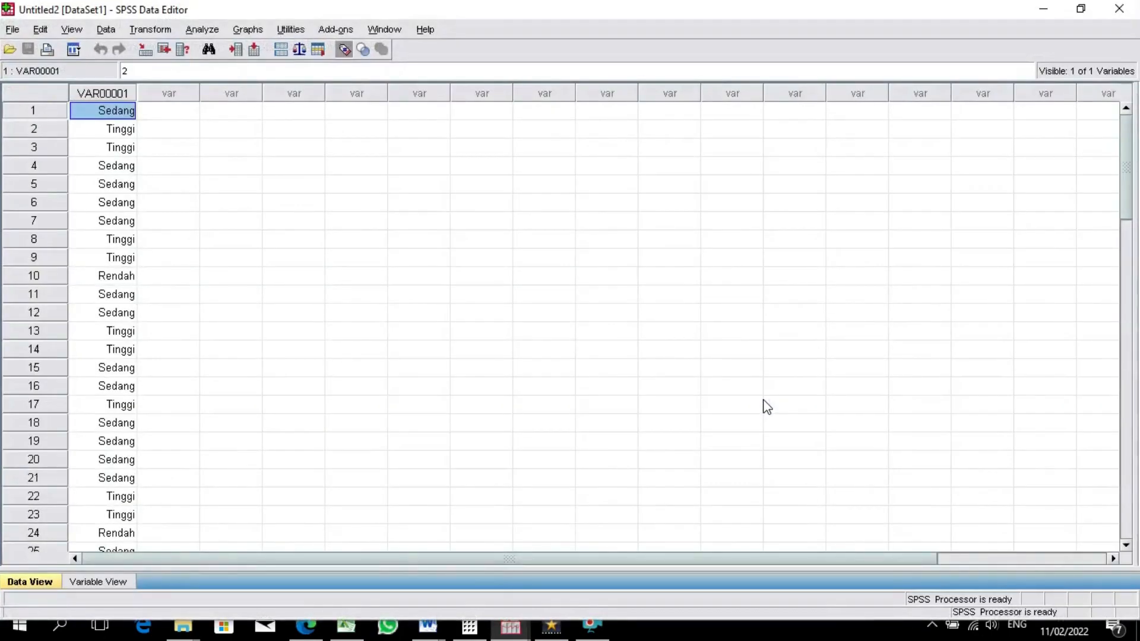
left_click(1116, 13)
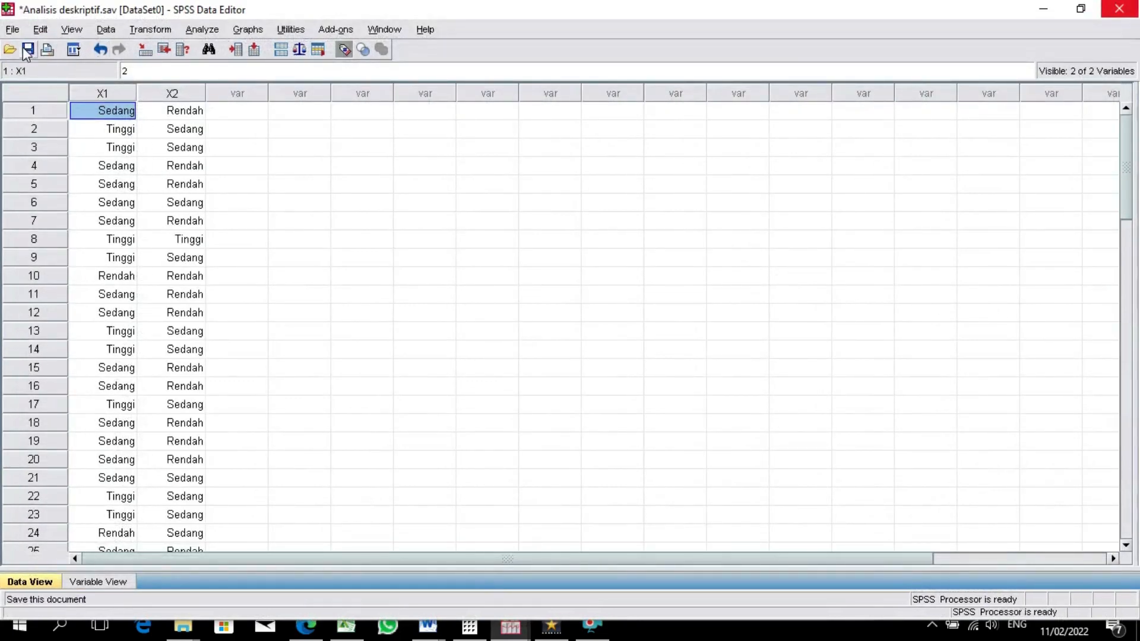
- Open the data file regresi linier bergnda.sav from the olah data folder
left_click(15, 30)
mouse_move(72, 51)
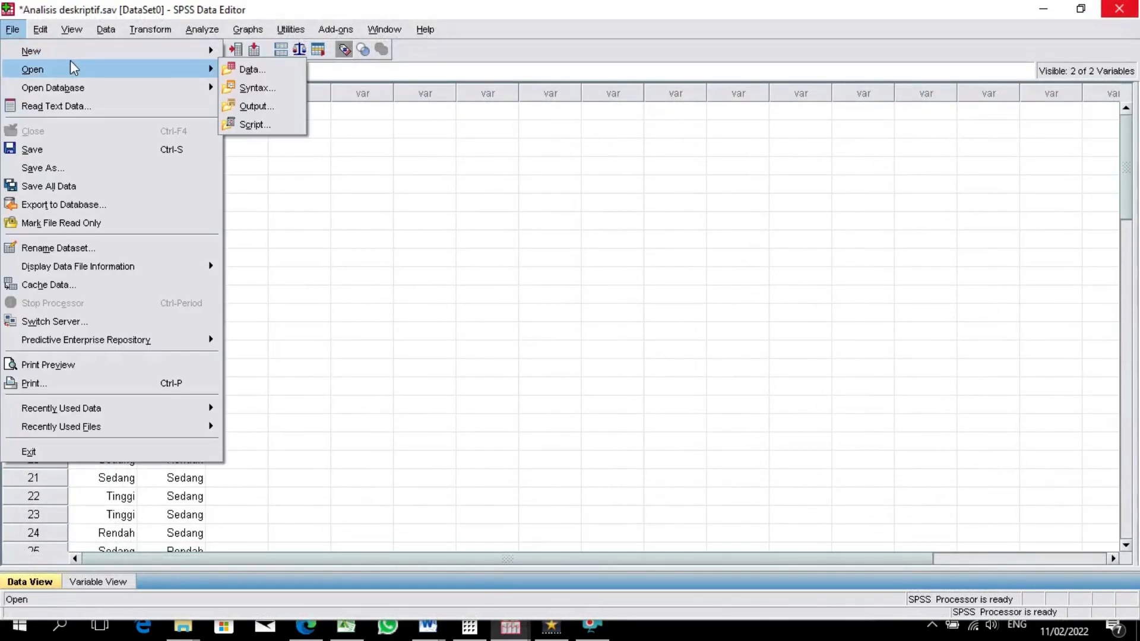
left_click(293, 68)
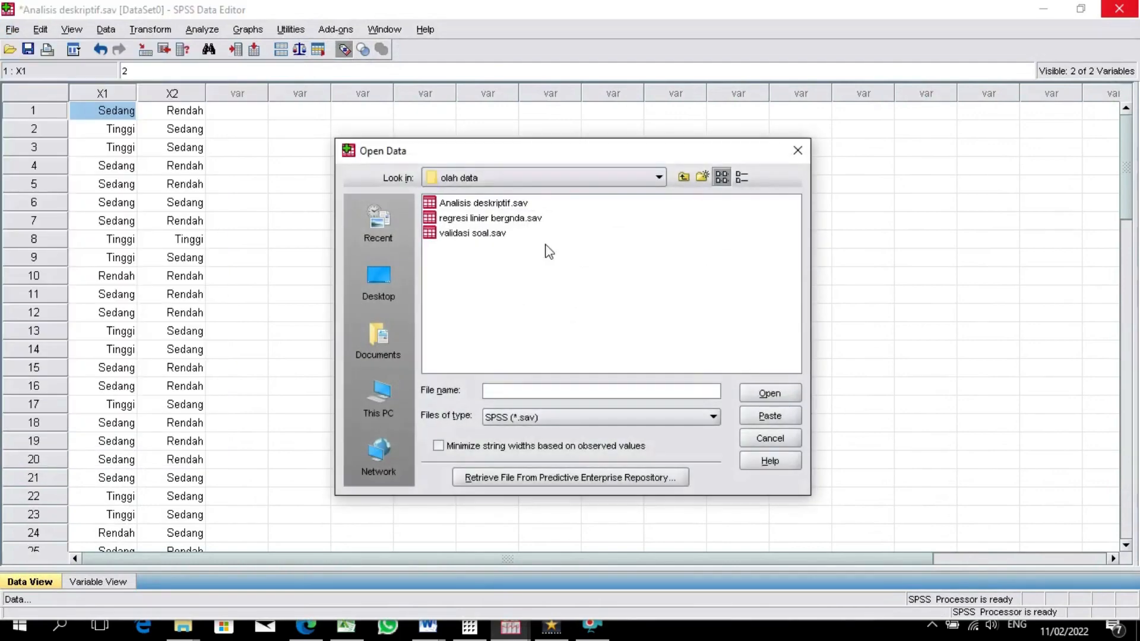
double_click(514, 219)
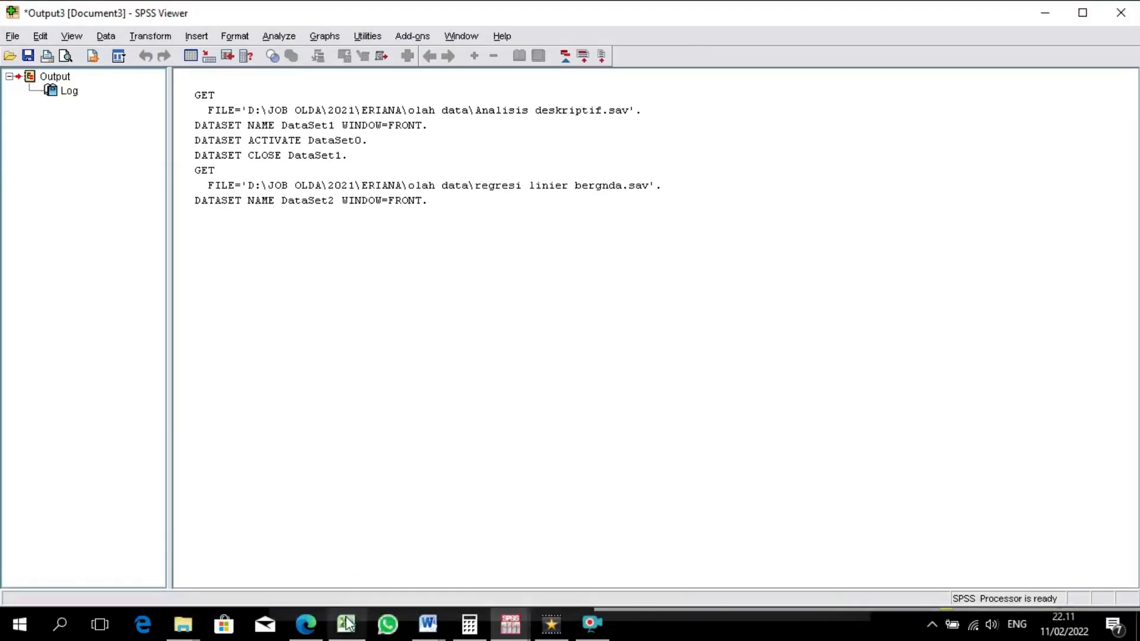
- Switch to the Excel workbook, maximize it, and set cells M29 and K29 on the dukungan ortu sheet to 4
left_click(346, 625)
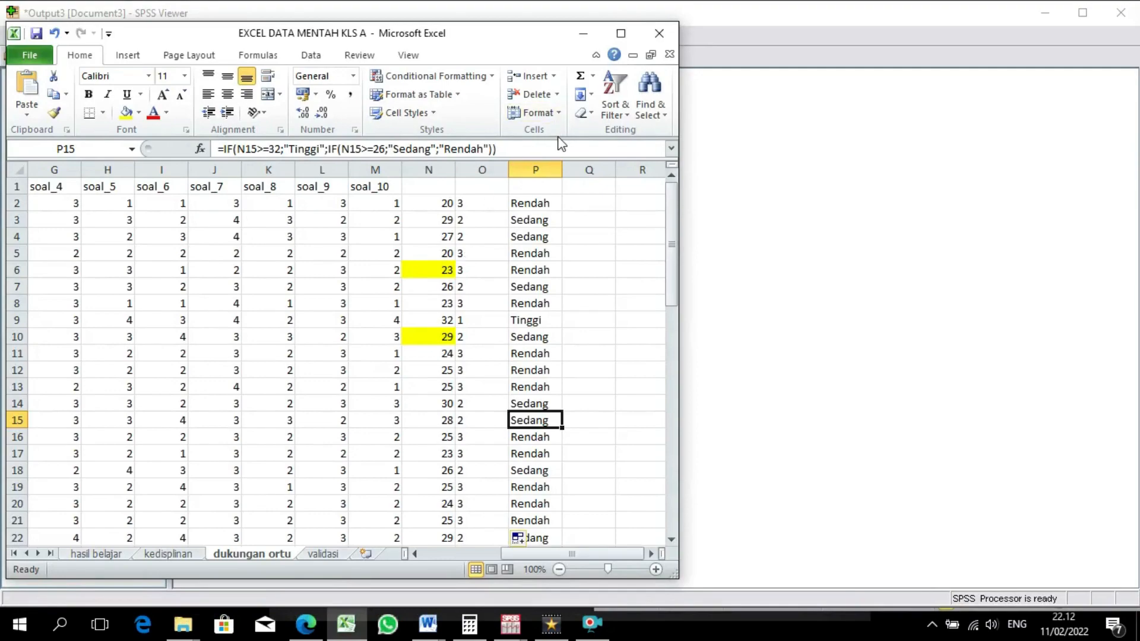
left_click(630, 38)
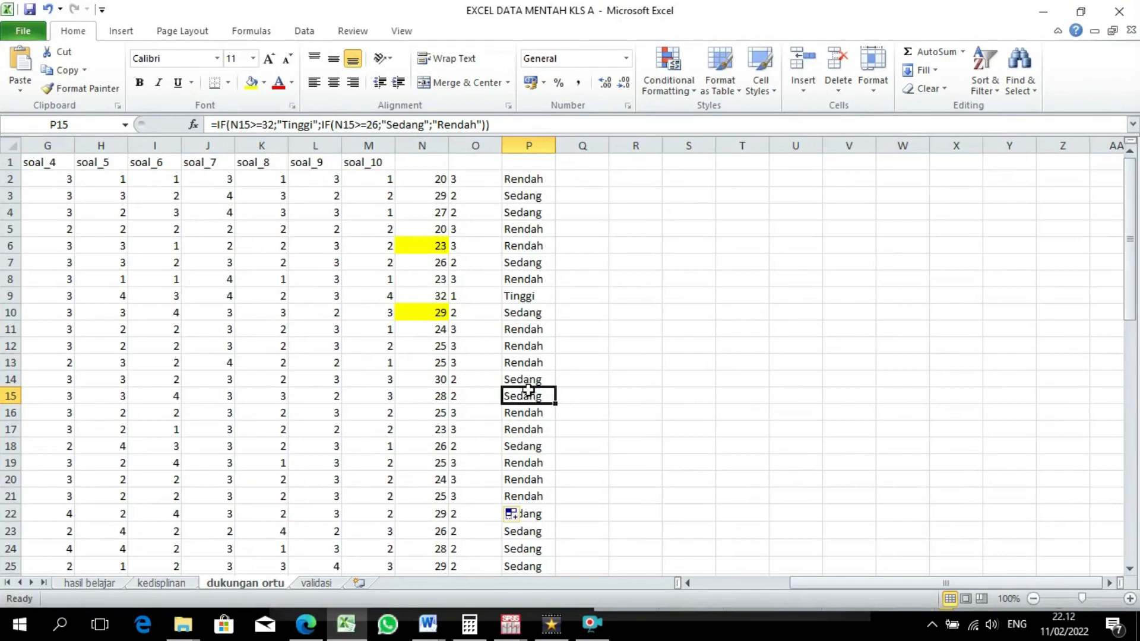
scroll(535, 407, "down", 2)
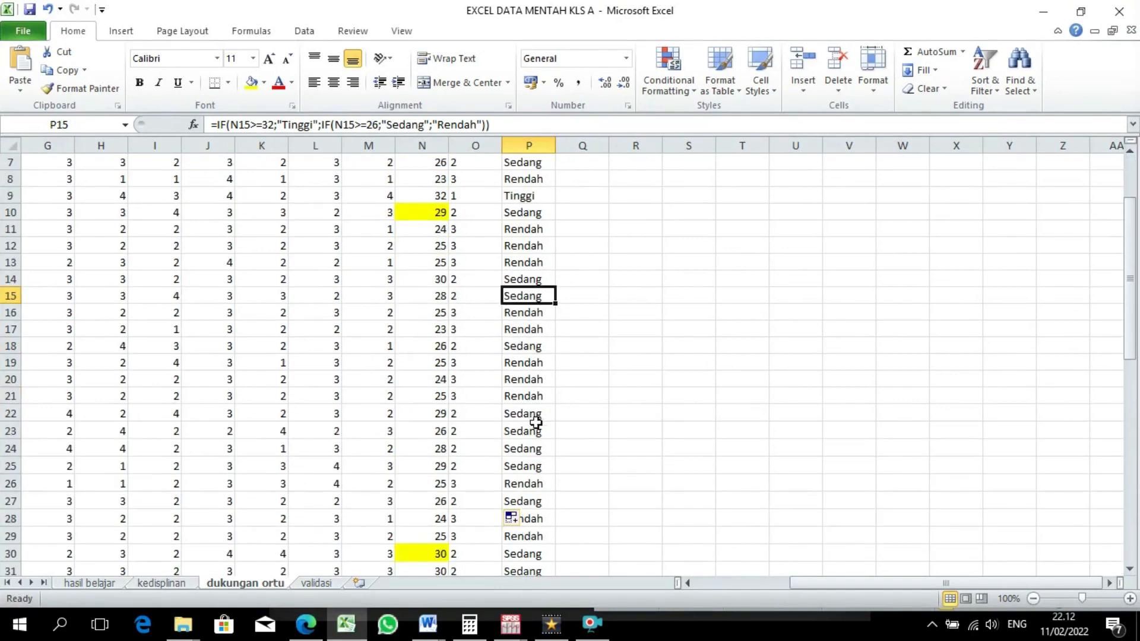
scroll(533, 457, "down", 1)
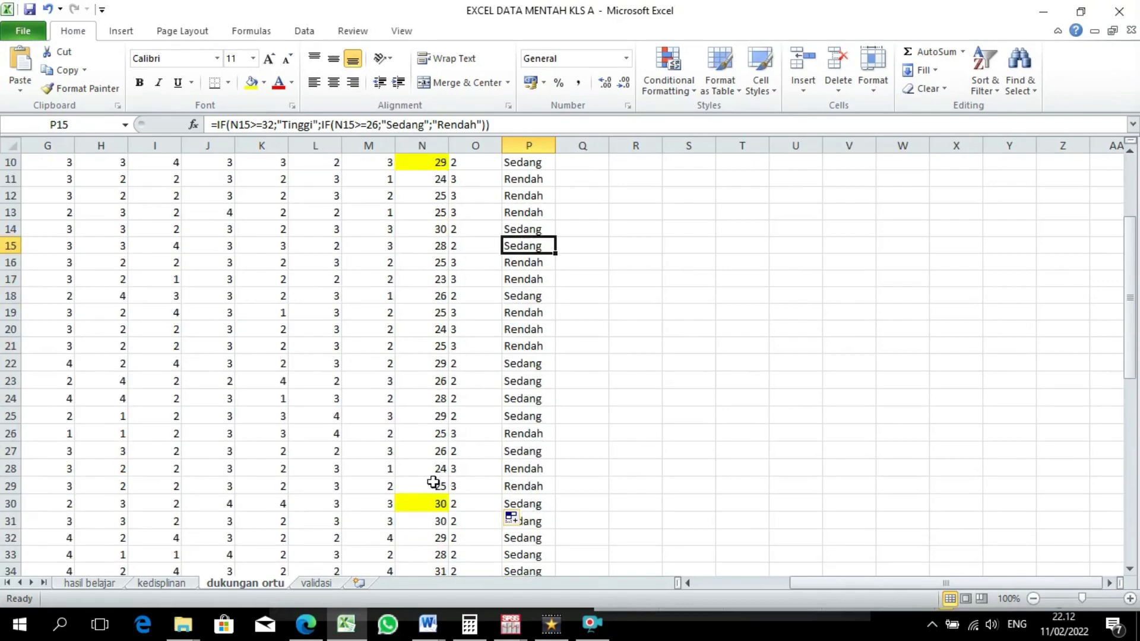
left_click(388, 485)
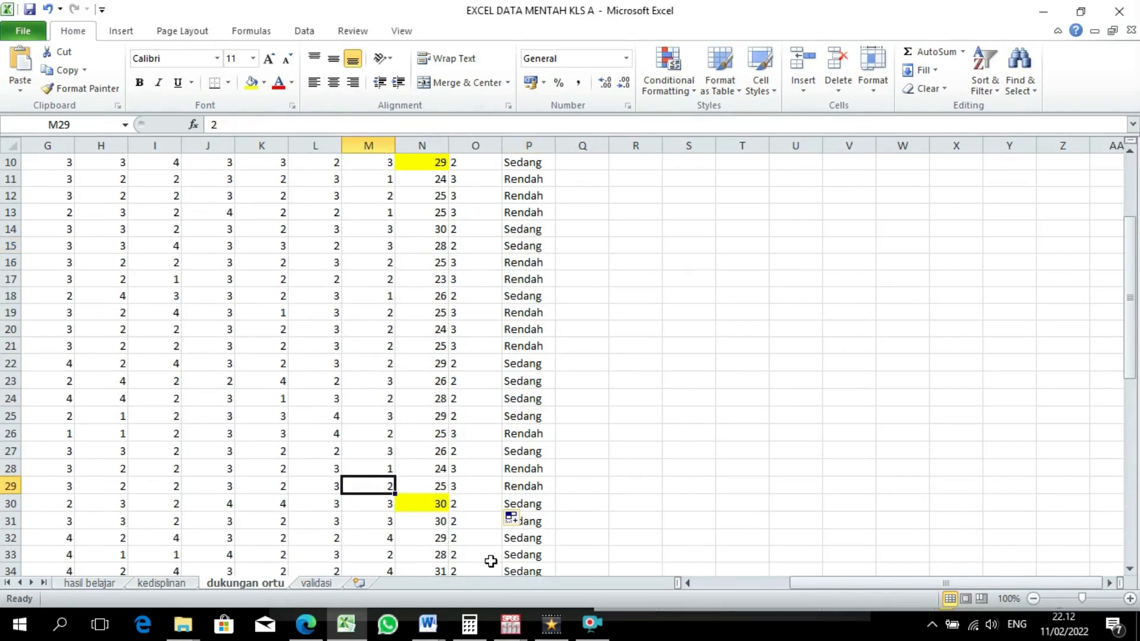
type("4")
key("Left")
key("Left")
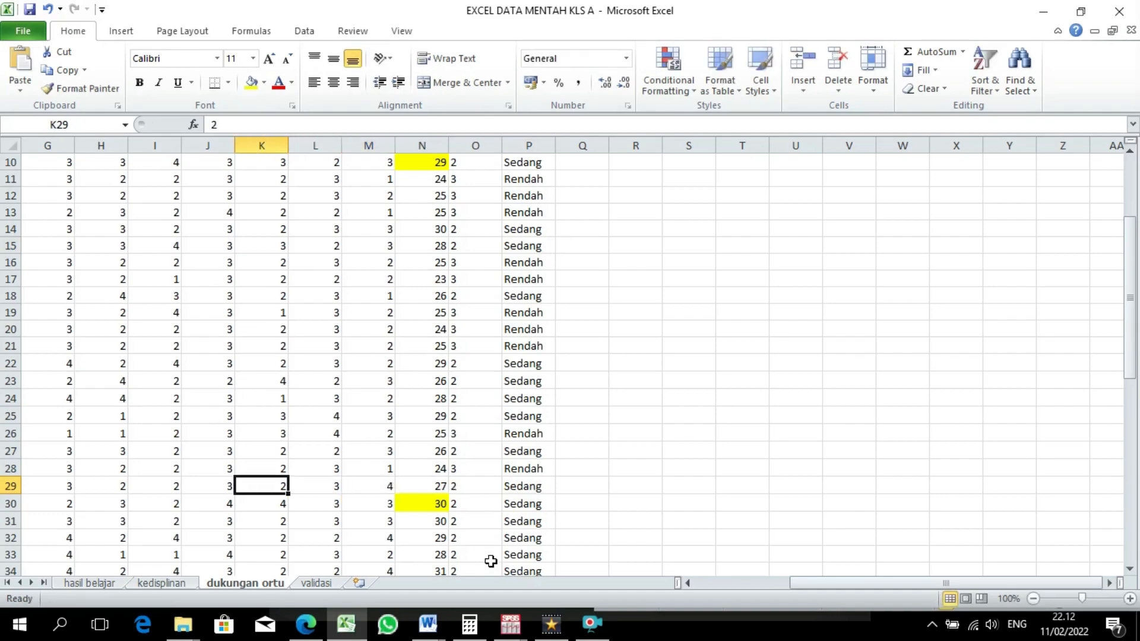
type("4")
key("Left")
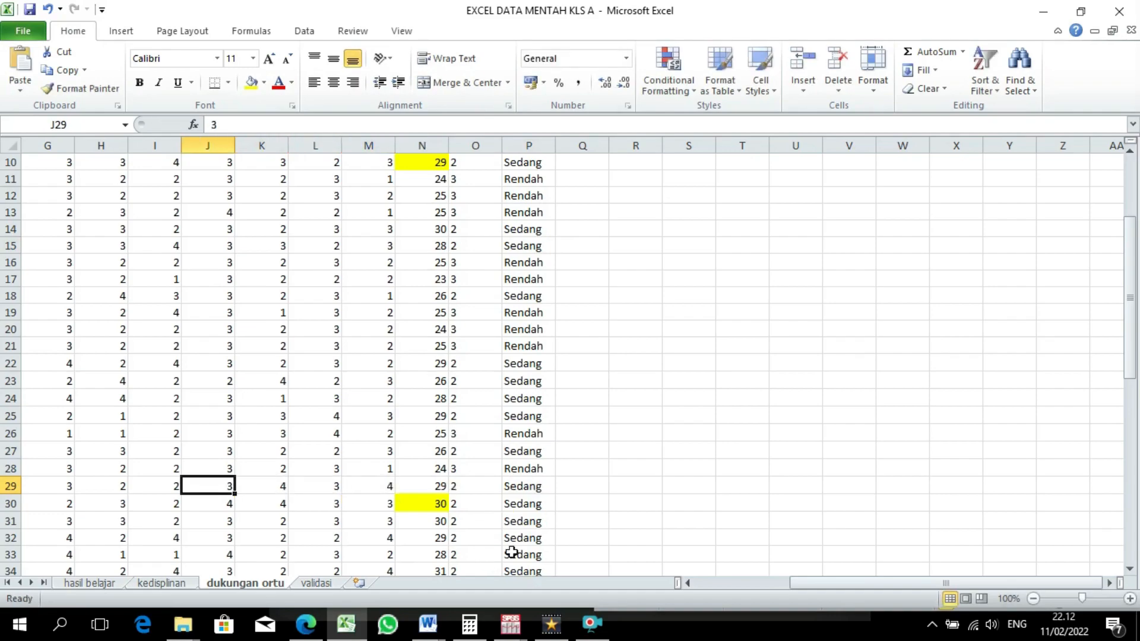
left_click(489, 486)
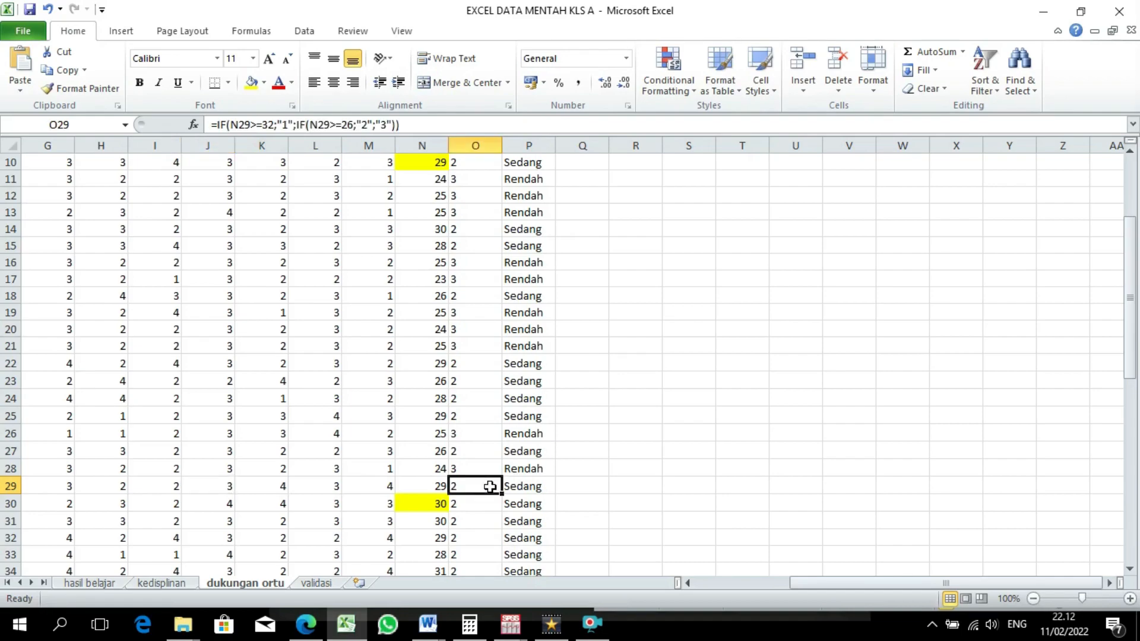
- Copy the total scores in N2:N62 of the dukungan ortu sheet
left_click(434, 166)
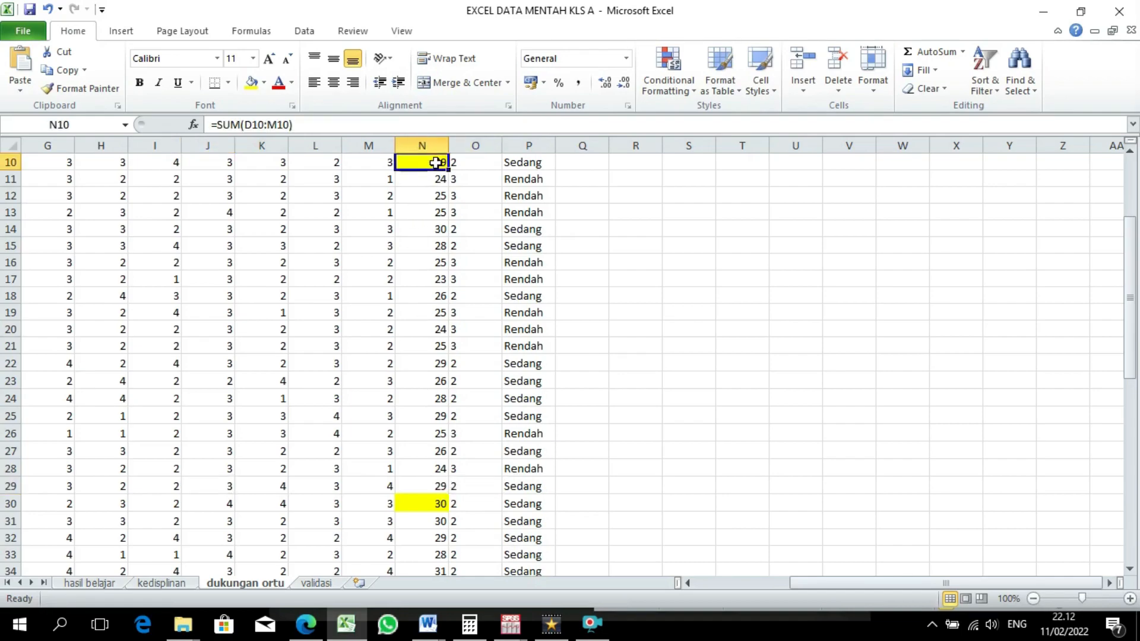
scroll(466, 227, "up", 3)
left_click(423, 177)
scroll(503, 312, "down", 7)
scroll(502, 312, "down", 6)
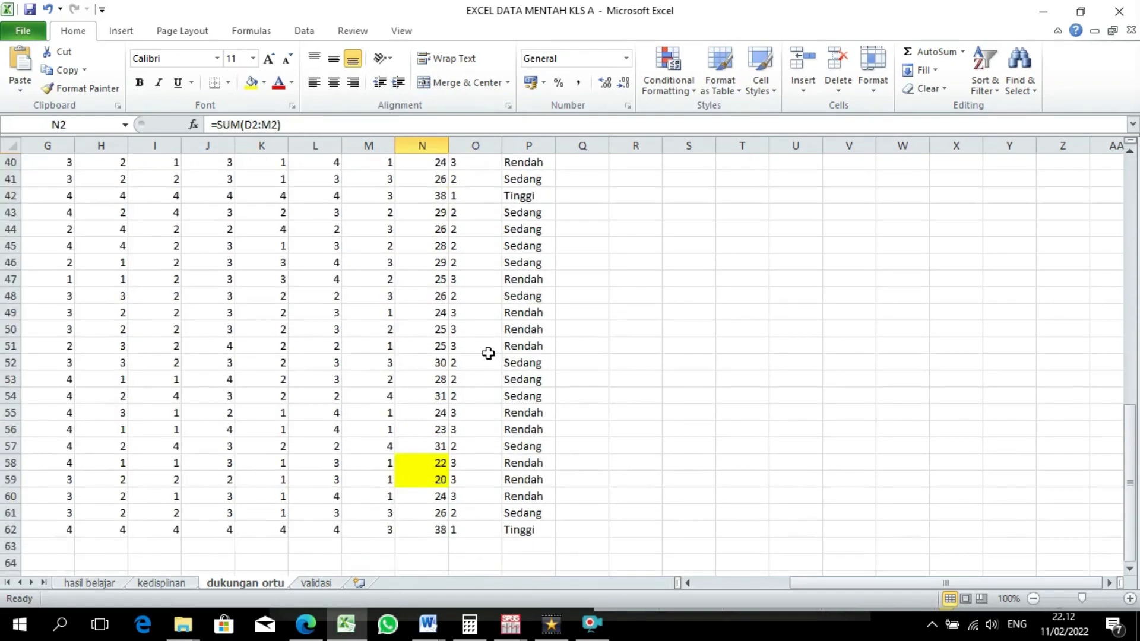
left_click(425, 529, "shift")
key("ctrl+c")
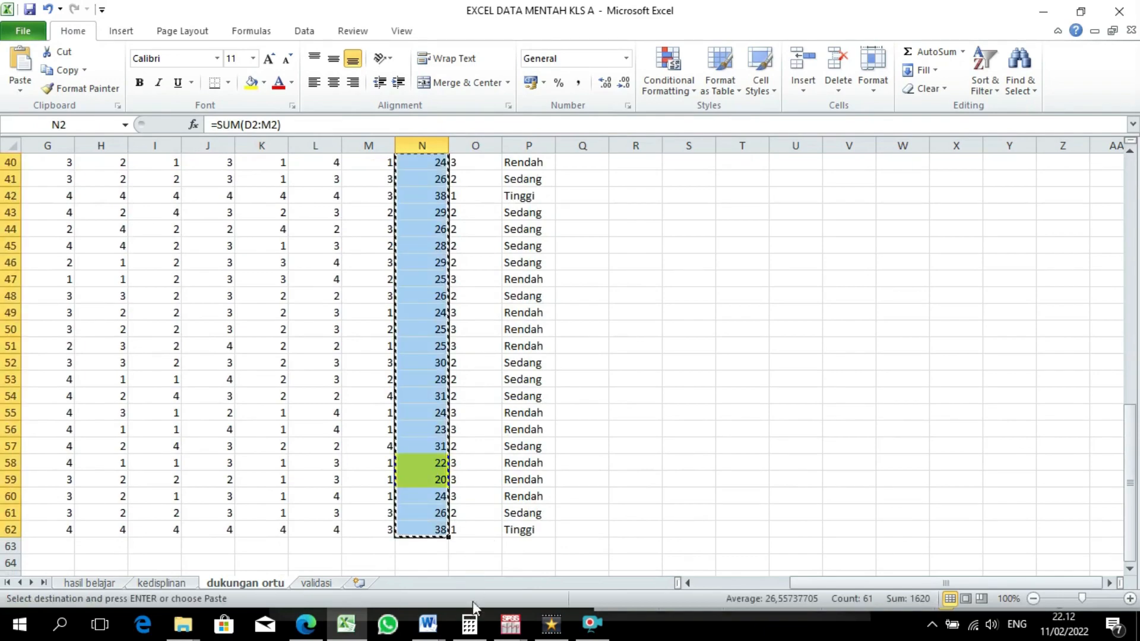
- Switch to the regresi linier bergnda.sav dataset in SPSS and paste the copied totals into the x2 column from row 1
mouse_move(497, 637)
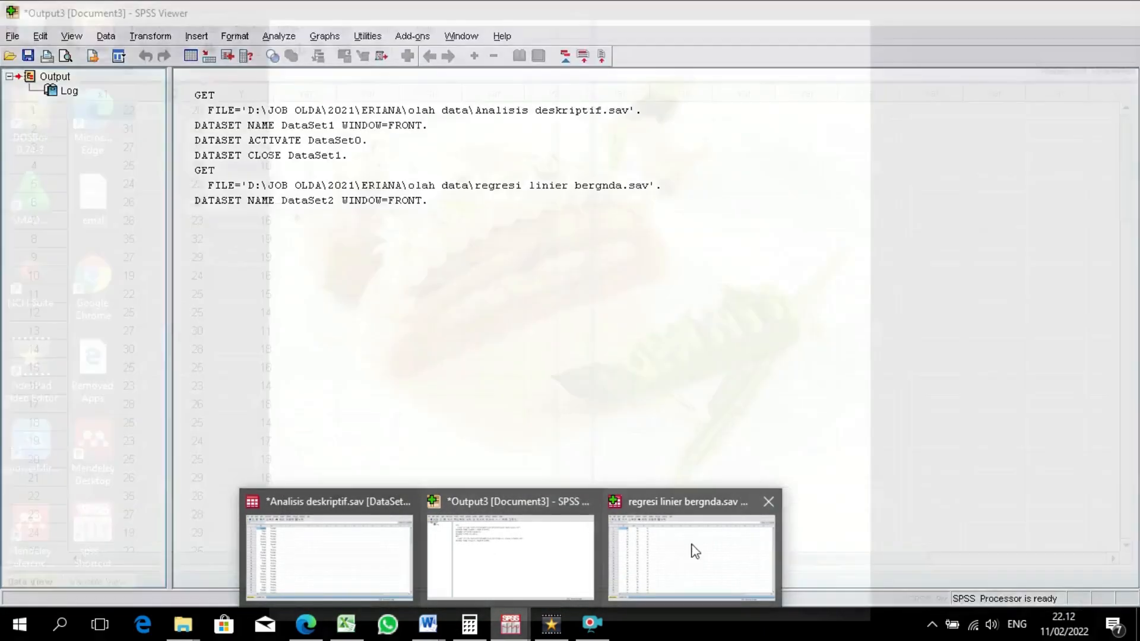
left_click(688, 549)
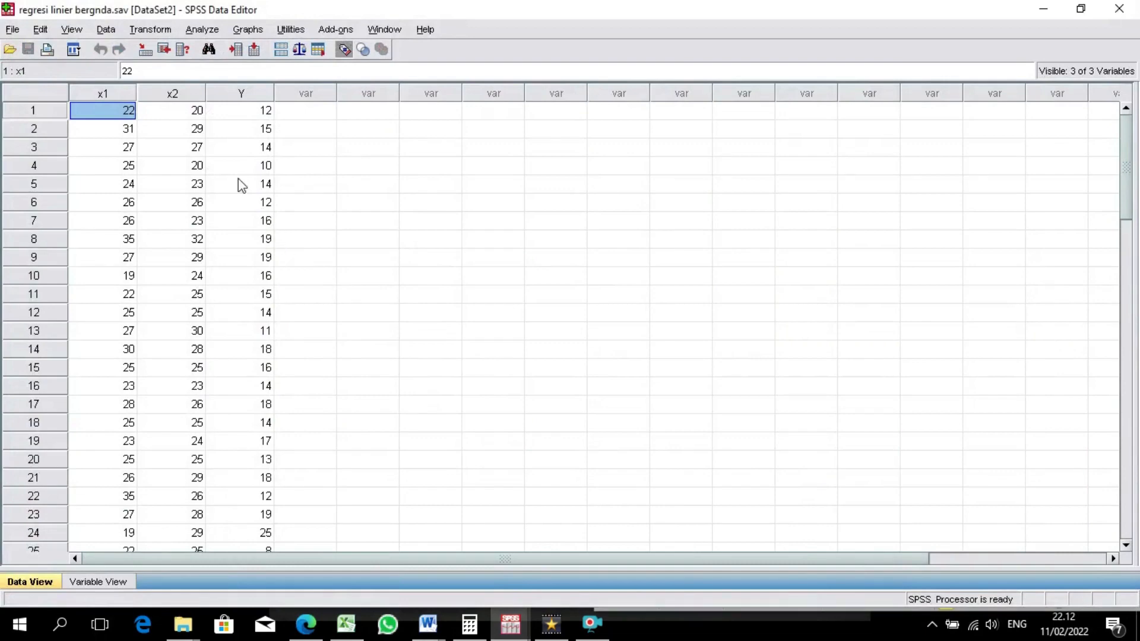
left_click(178, 116)
key("ctrl+v")
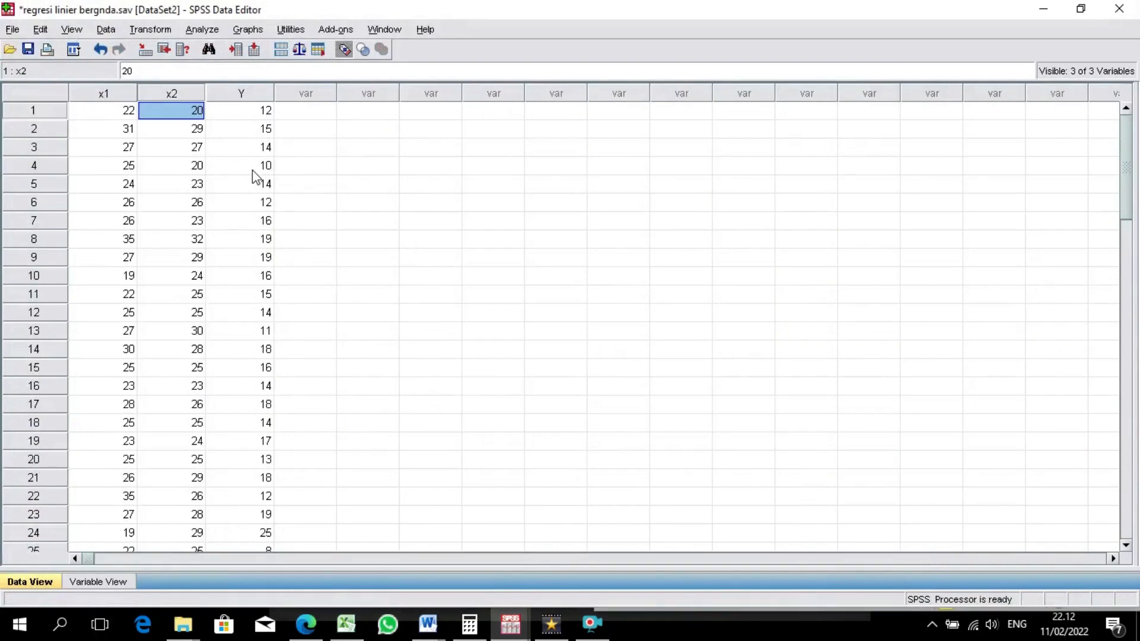
- Run a linear regression with Hasil belajar as dependent and Kedisplinan and Dukungan orang tua as independents, and close the output viewer
left_click(160, 29)
mouse_move(214, 36)
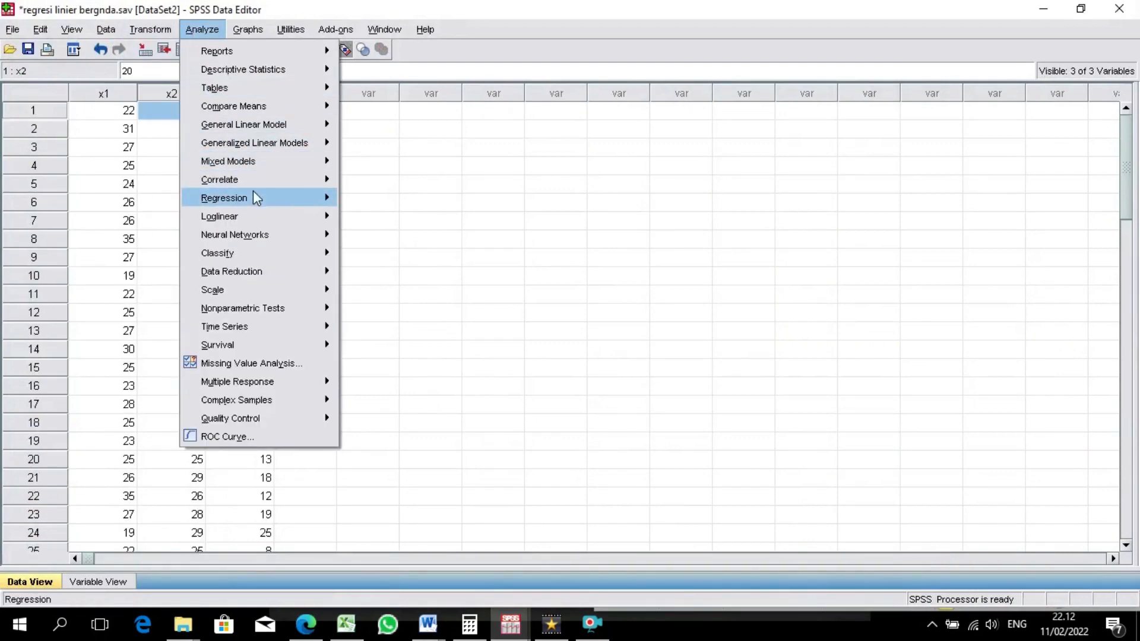
mouse_move(255, 202)
left_click(351, 197)
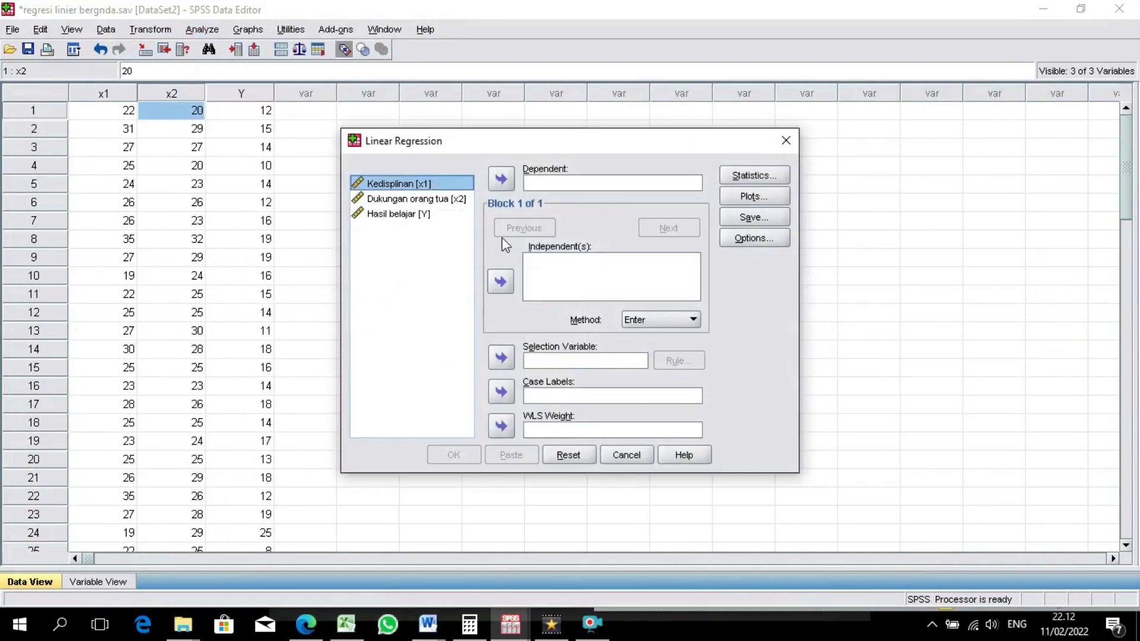
left_click(416, 214)
left_click(502, 180)
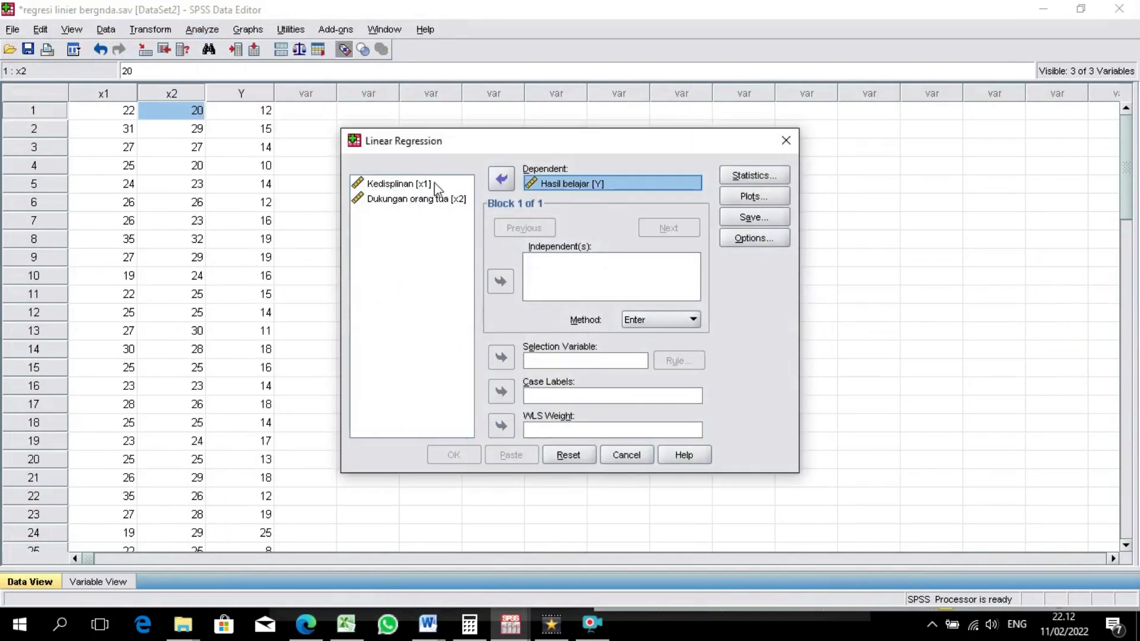
left_click(435, 201, "shift")
left_click(500, 282)
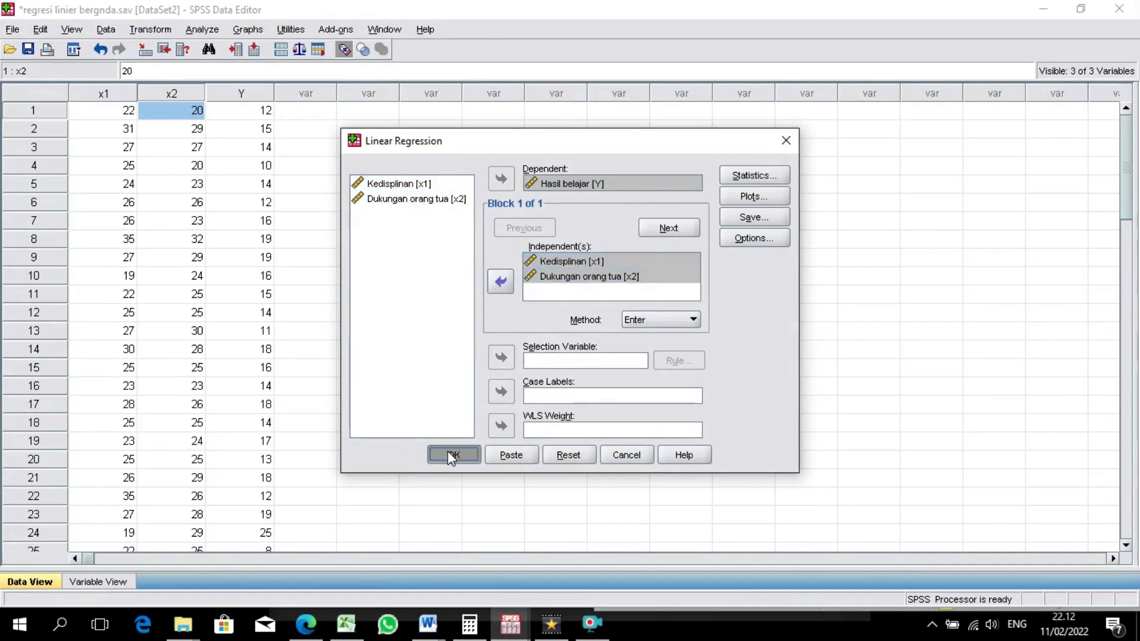
left_click(452, 456)
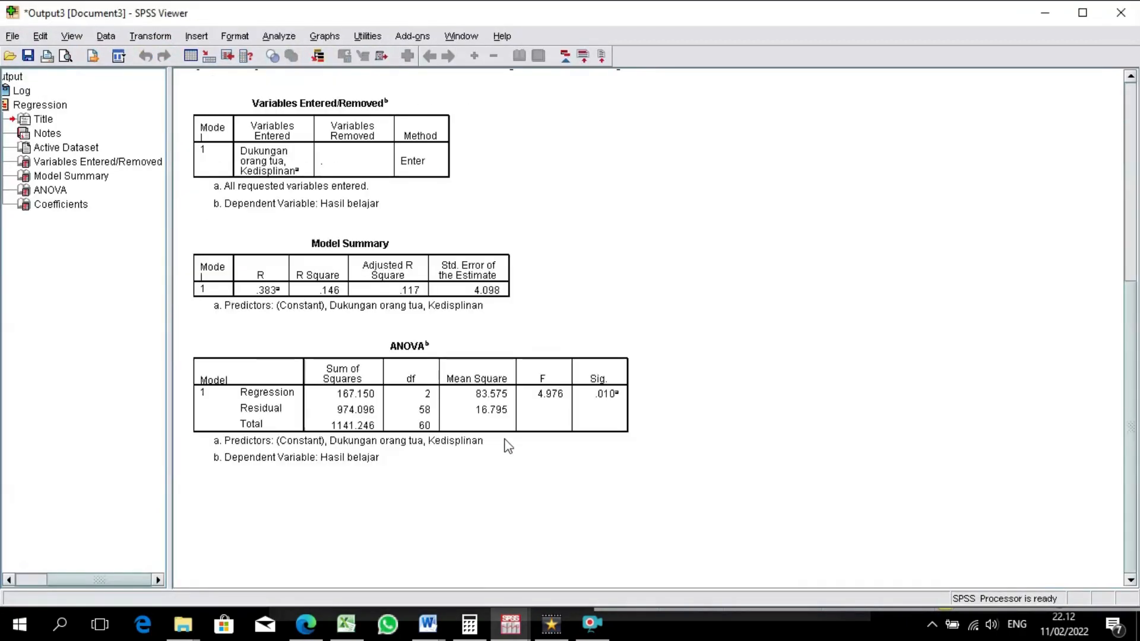
left_click(1133, 4)
left_click(585, 336)
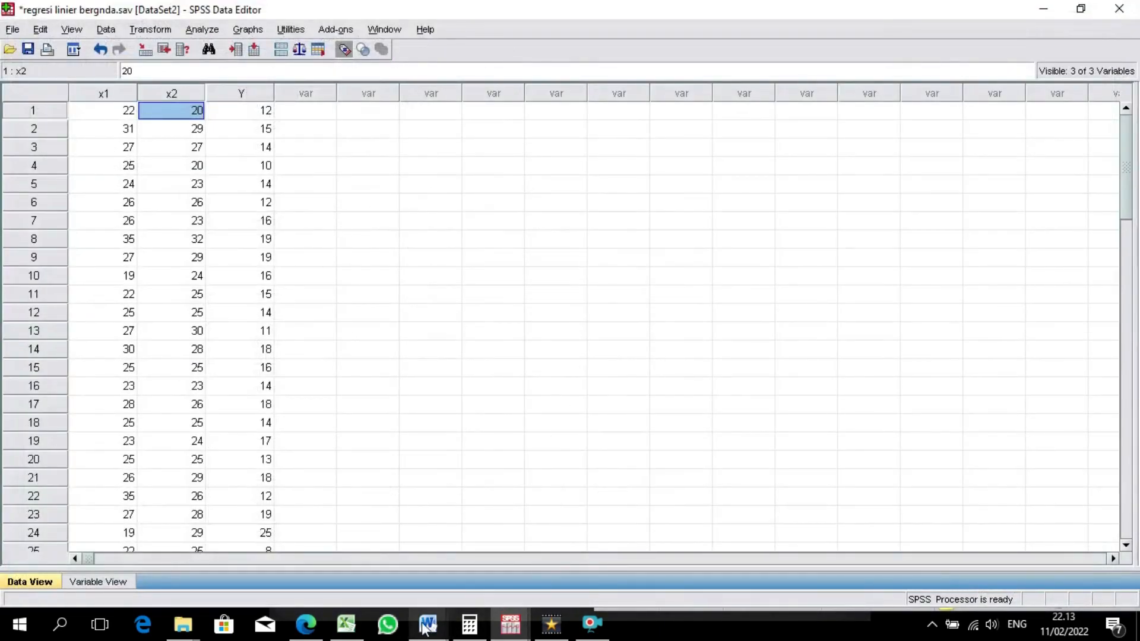
- Switch to the EXCEL DATA MENTAH KLS A workbook and copy the category codes in column O of the dukungan ortu sheet, starting at O2
left_click(346, 623)
left_click(472, 531)
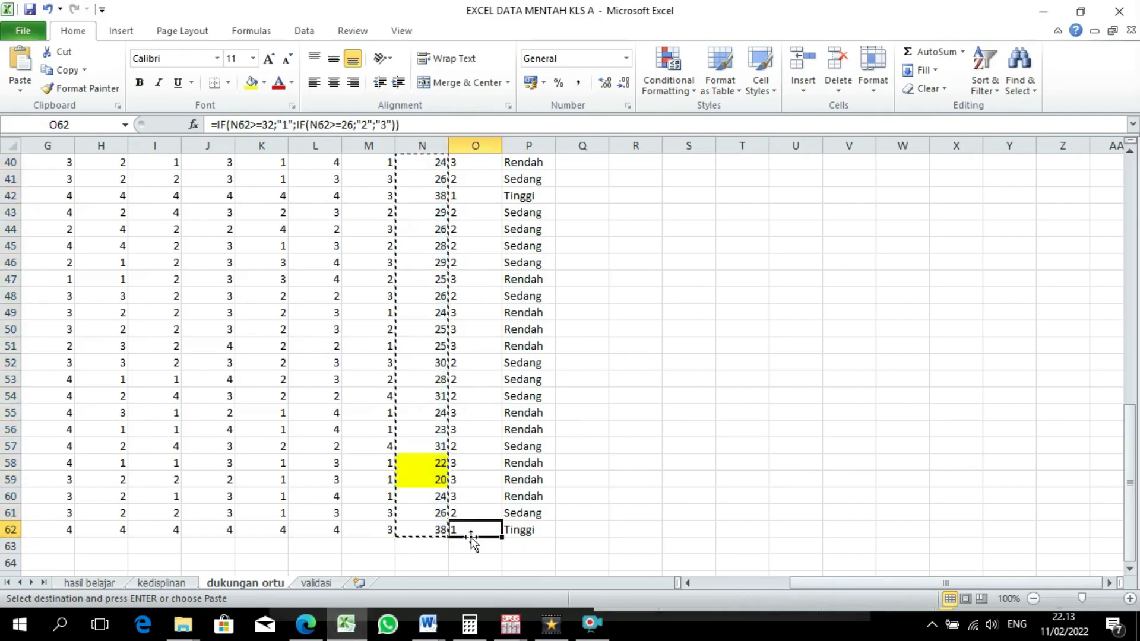
scroll(475, 534, "up", 13)
left_click(481, 178)
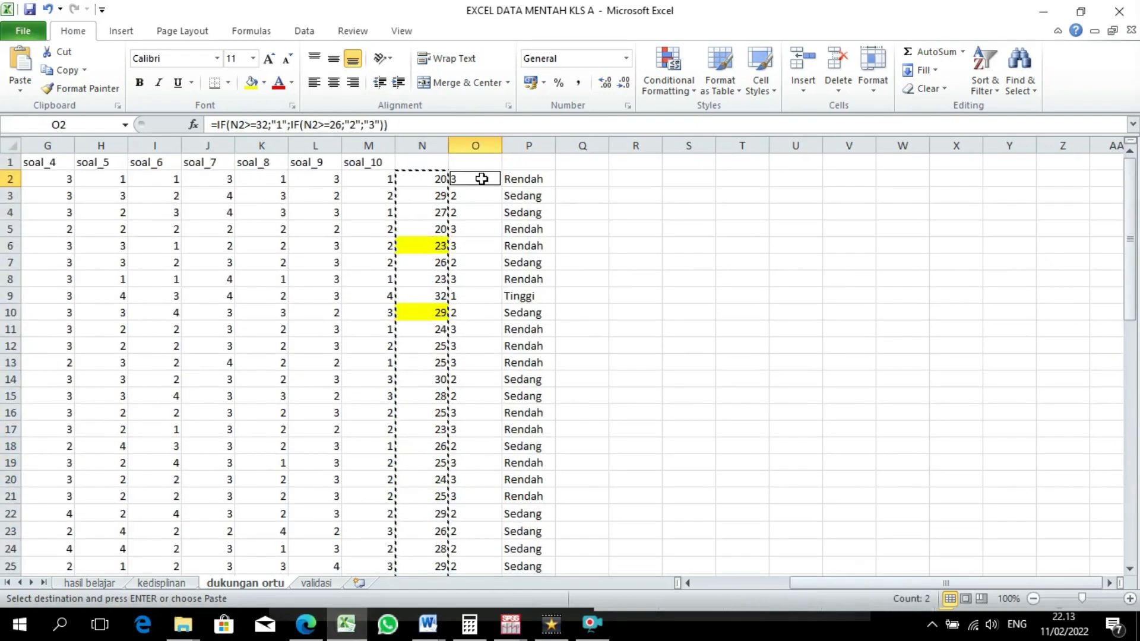
left_click(628, 181)
left_click(561, 168)
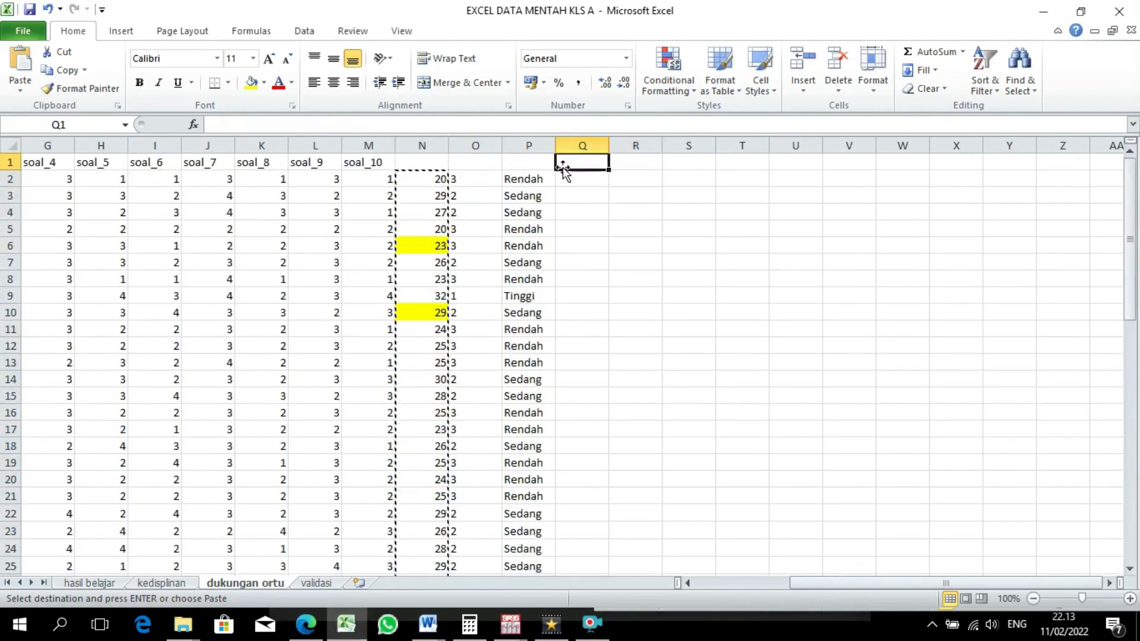
double_click(453, 183)
key("Return")
left_click(480, 179)
double_click(503, 189)
key("ctrl+c")
- Switch to the Analisis deskriptif.sav dataset in SPSS, select the first X2 cell, and run Frequencies for Dukungan orang tua with frequency tables
mouse_move(510, 623)
left_click(487, 527)
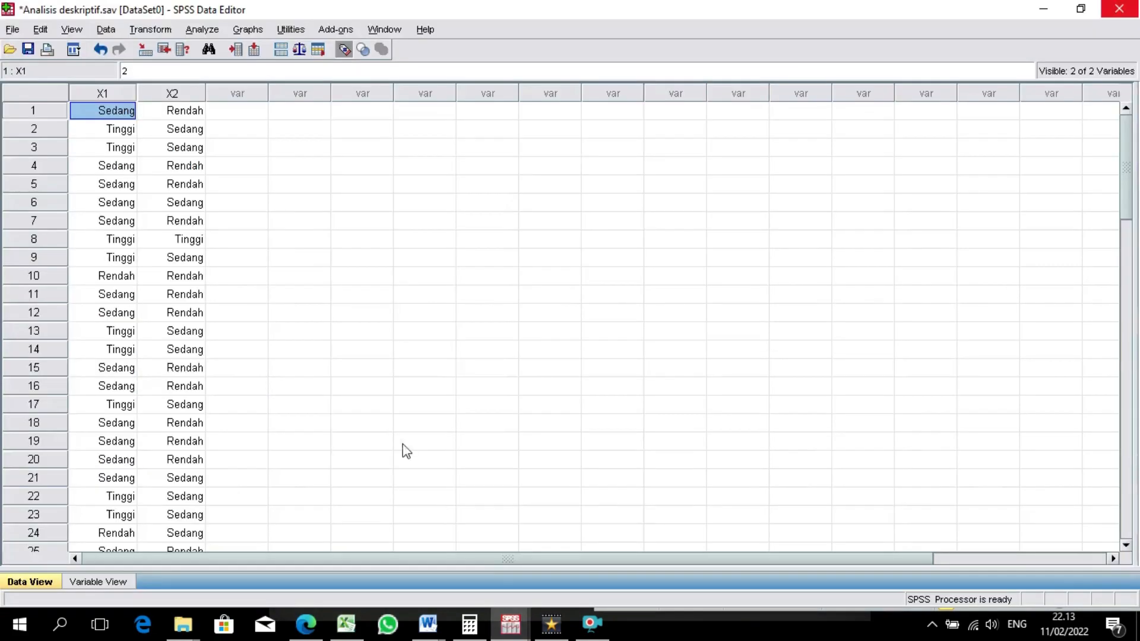
left_click(187, 112)
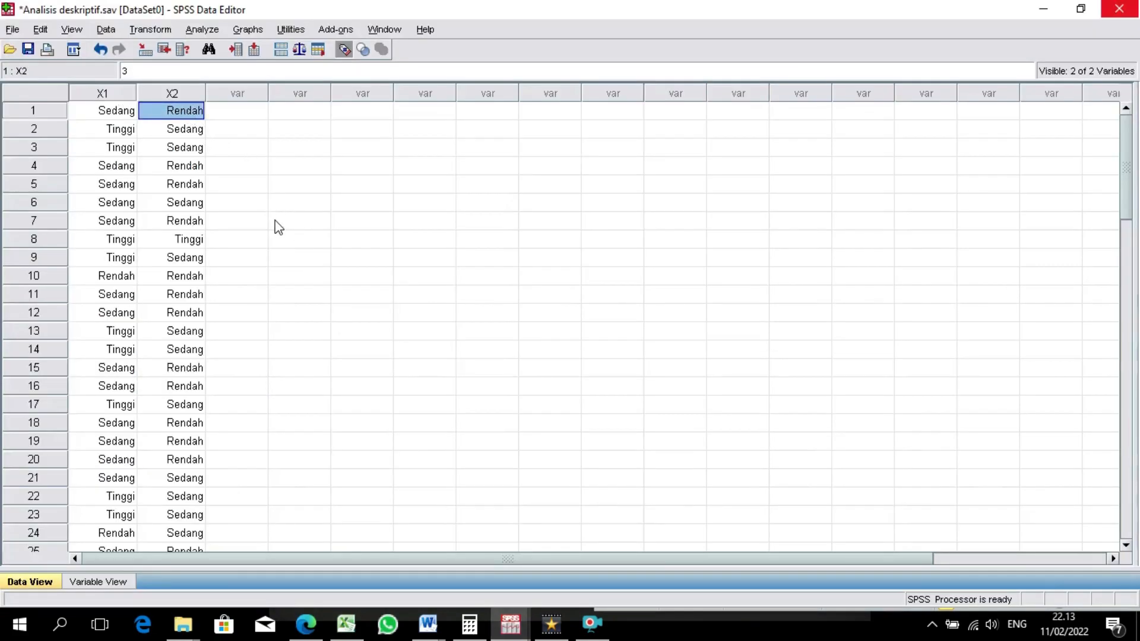
left_click(197, 34)
mouse_move(255, 69)
left_click(386, 69)
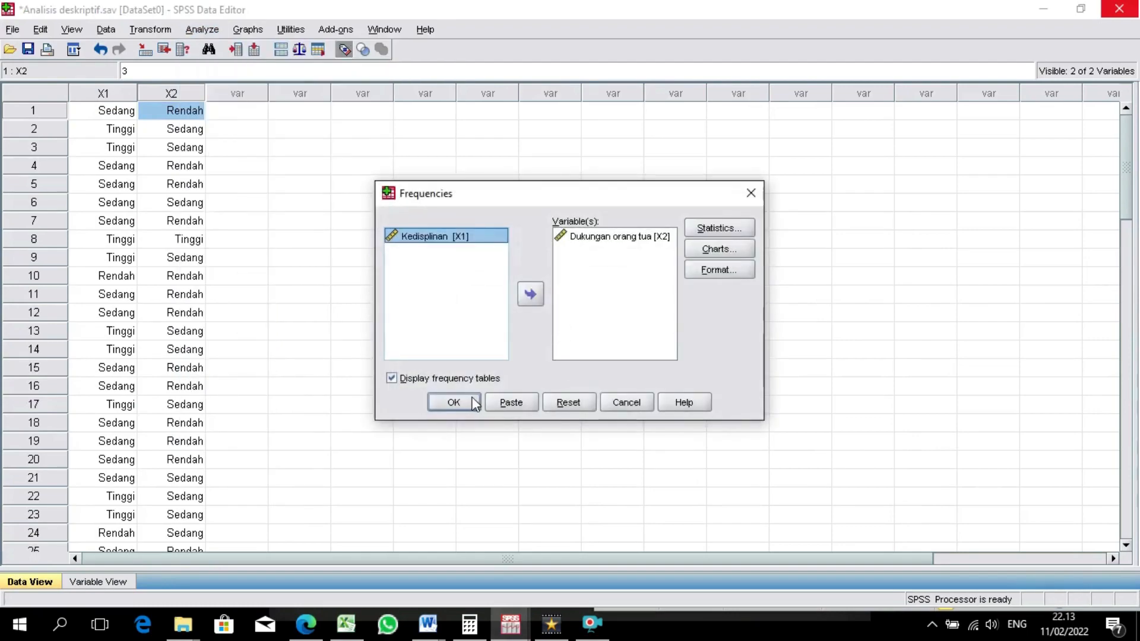
left_click(445, 397)
- Open the output viewer, review the Dukungan orang tua frequency table and histogram, and copy the histogram
scroll(446, 399, "down", 6)
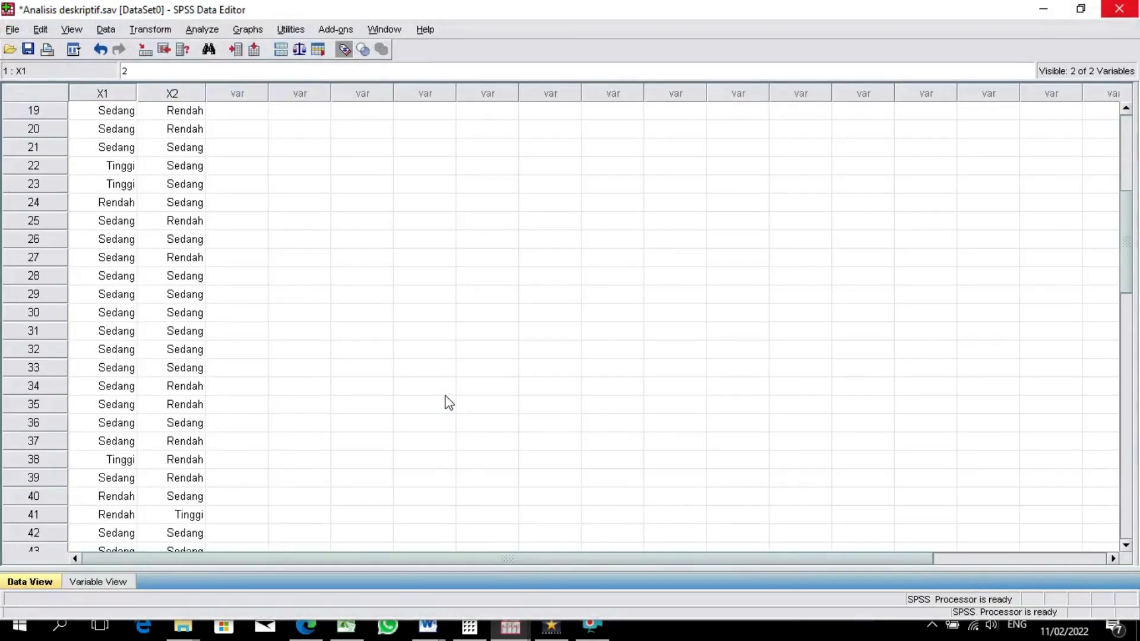
mouse_move(511, 626)
left_click(629, 529)
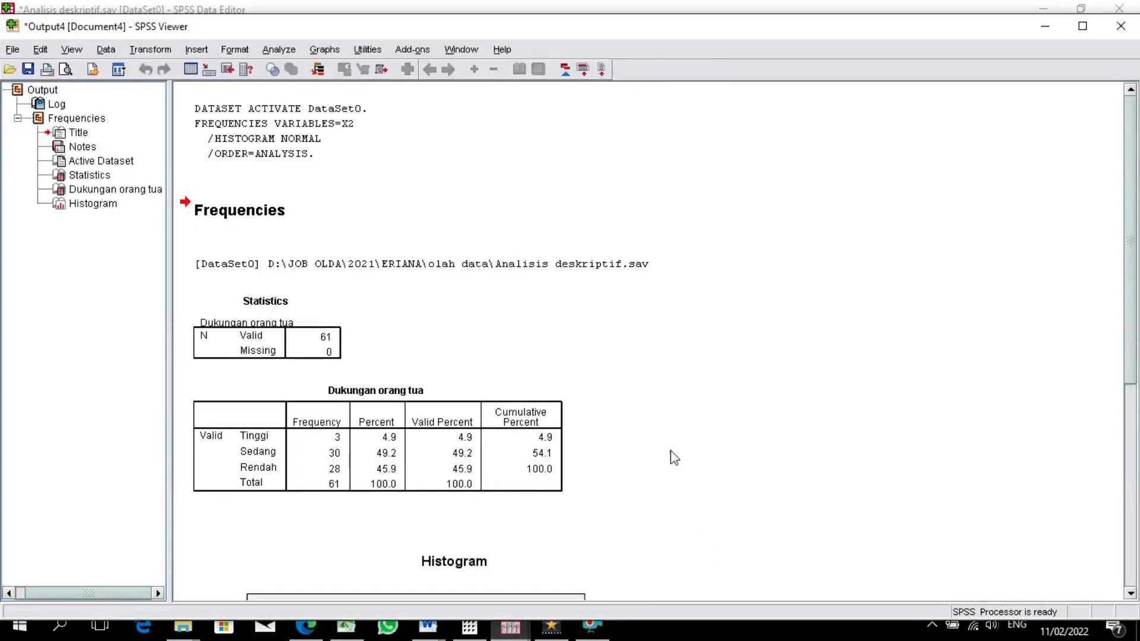
scroll(652, 376, "down", 10)
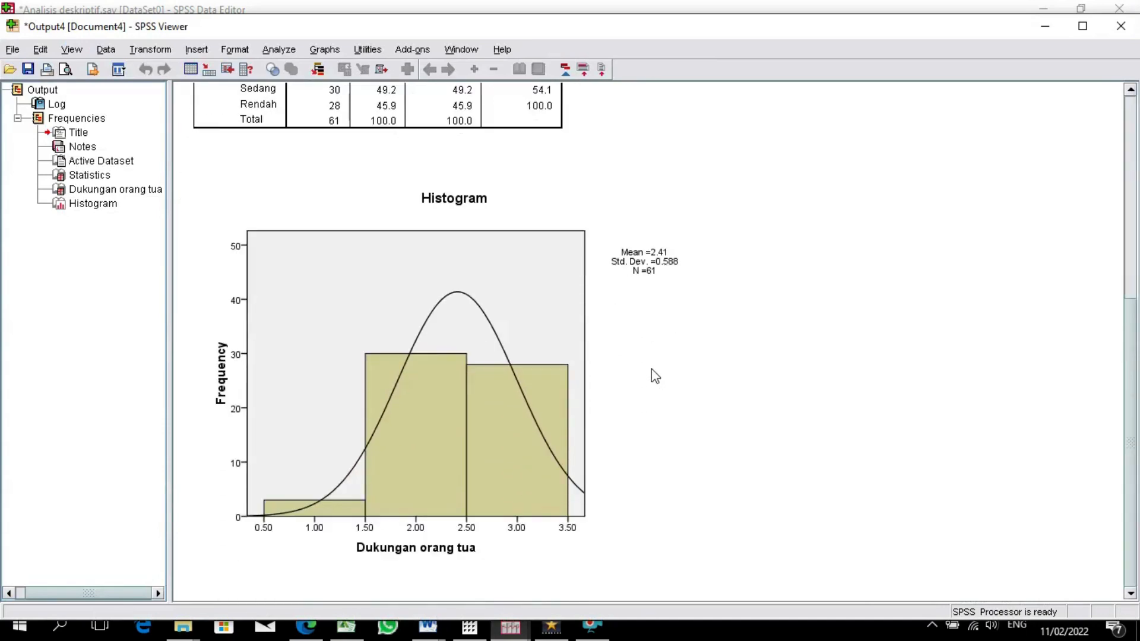
scroll(655, 375, "up", 4)
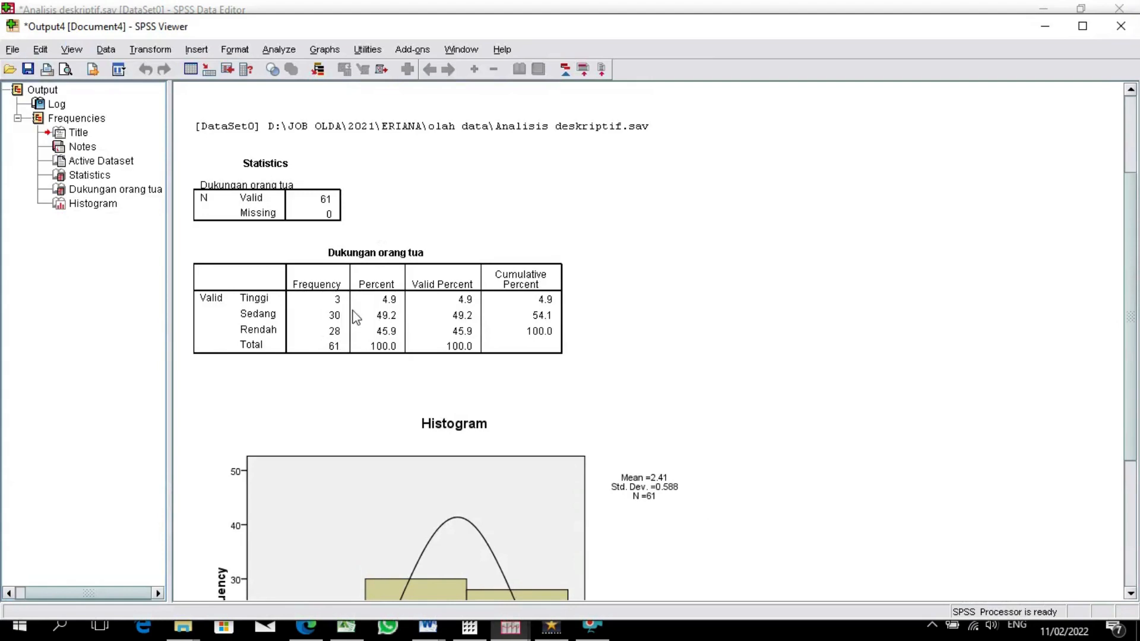
scroll(354, 318, "down", 2)
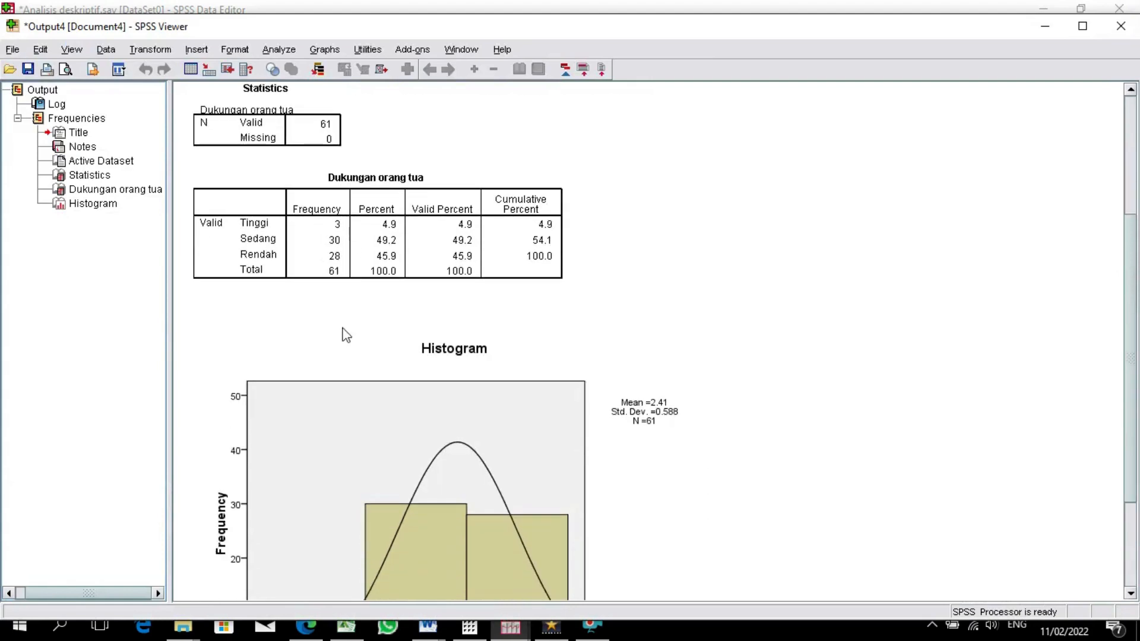
left_click(356, 240)
scroll(440, 420, "down", 3)
left_click(441, 420)
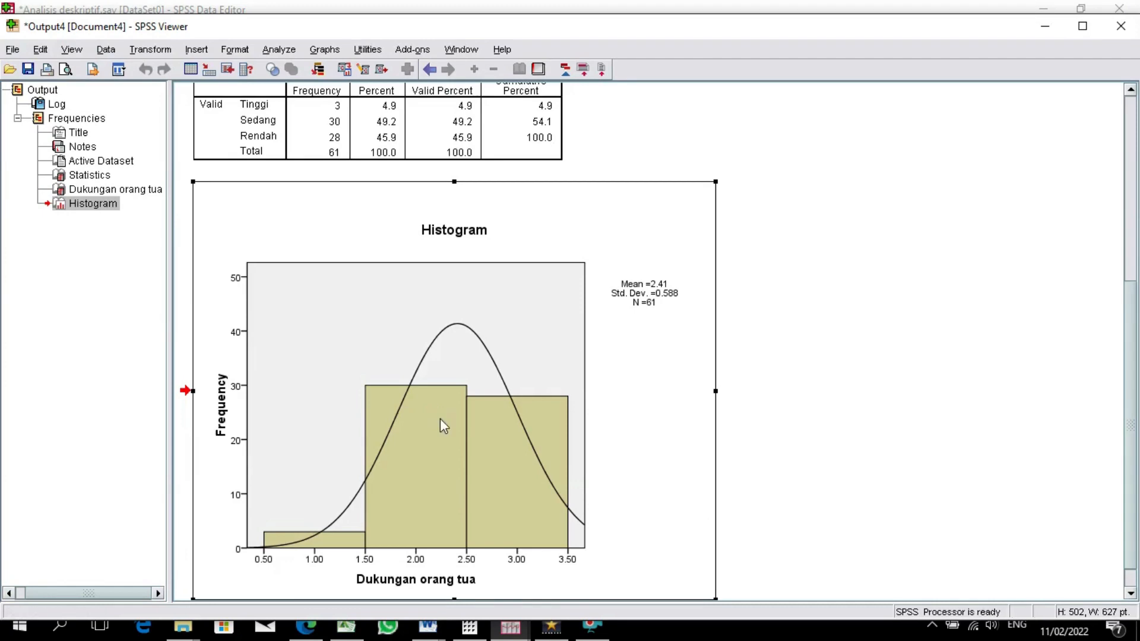
left_click(410, 135)
left_click(456, 381)
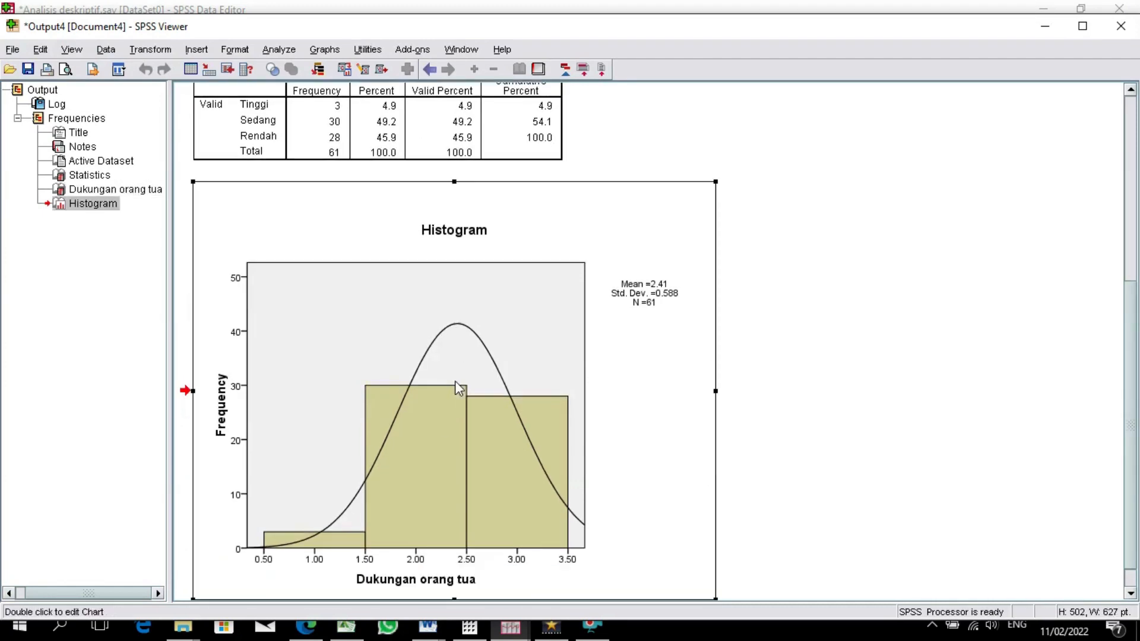
- Switch to the Frequencies document in Word and paste the histogram between the Rendah/Sedang/Tinggi table and the Regression heading
left_click(446, 633)
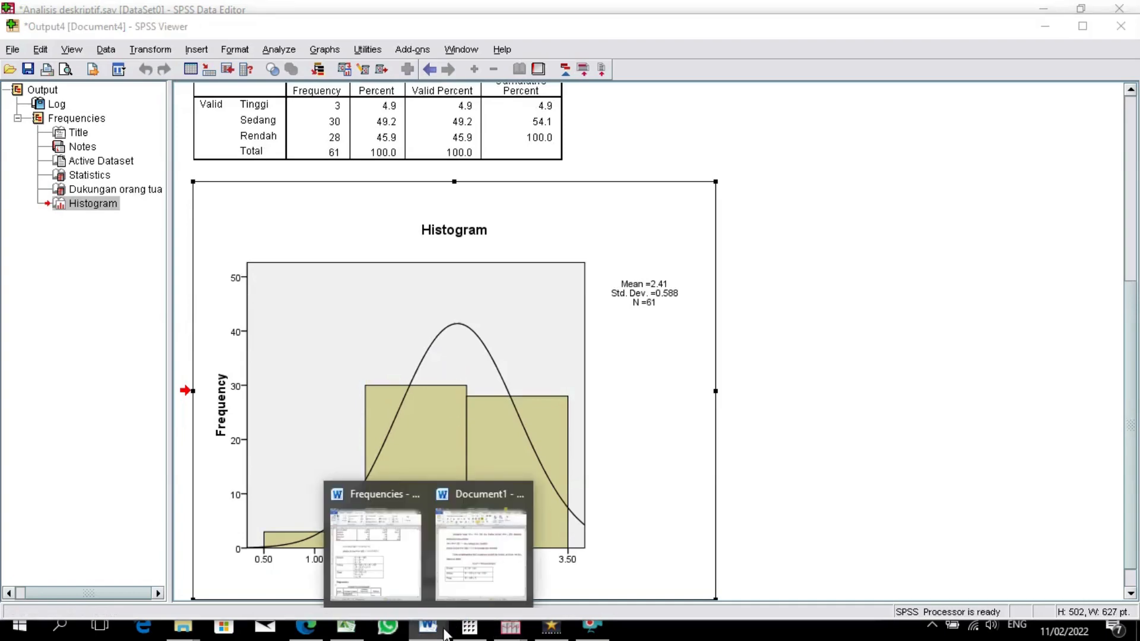
left_click(416, 531)
scroll(766, 391, "down", 3)
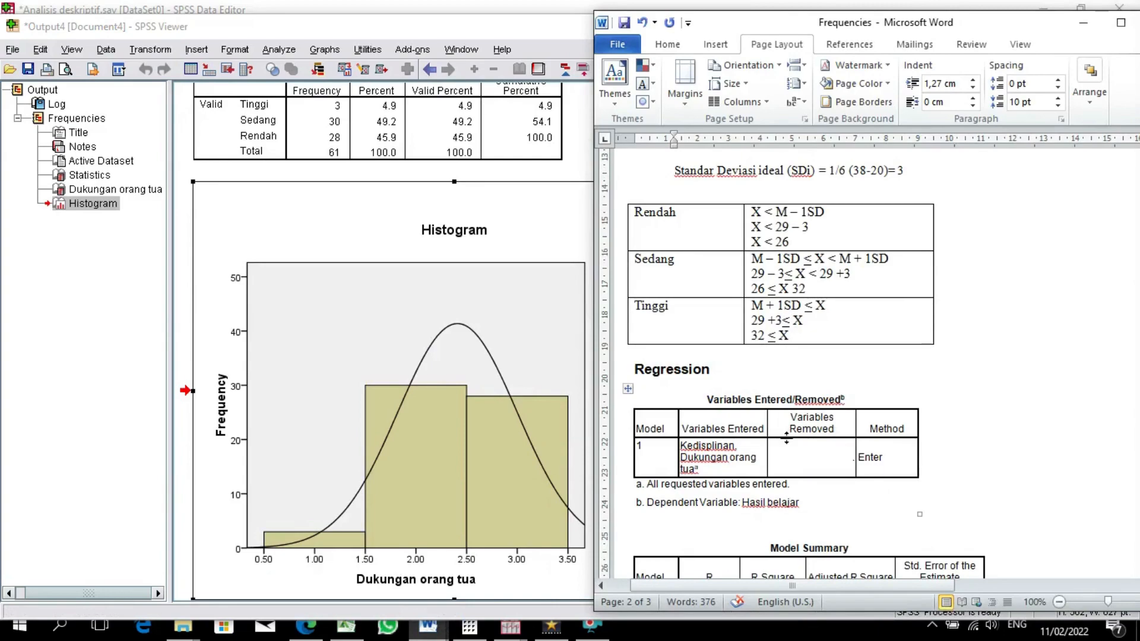
scroll(786, 438, "up", 3)
left_click(787, 474)
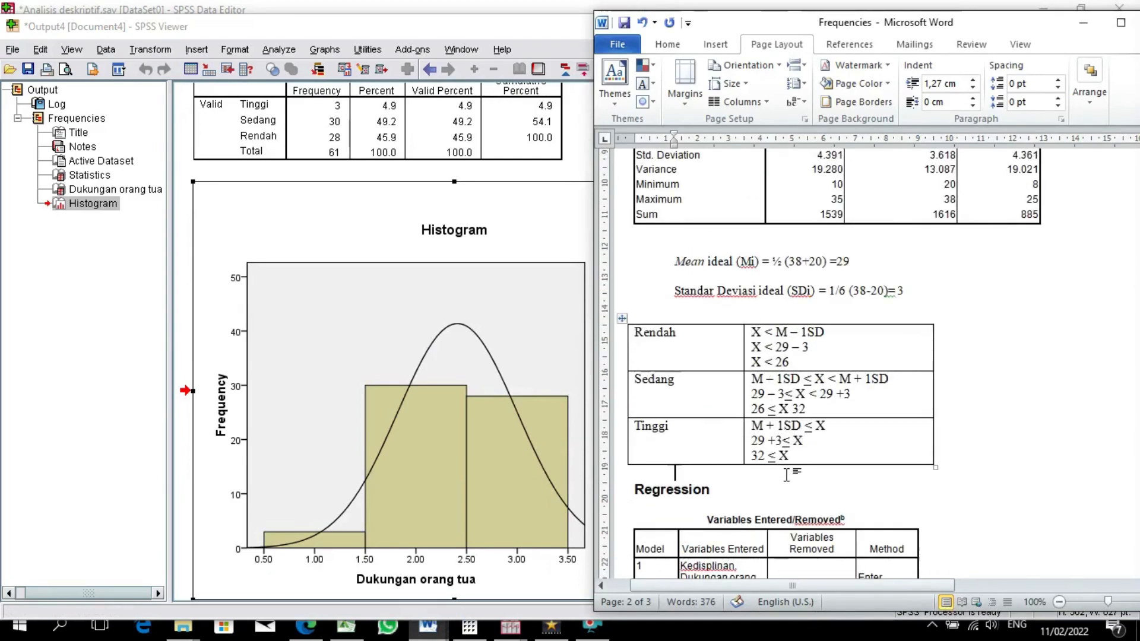
key("ctrl+v")
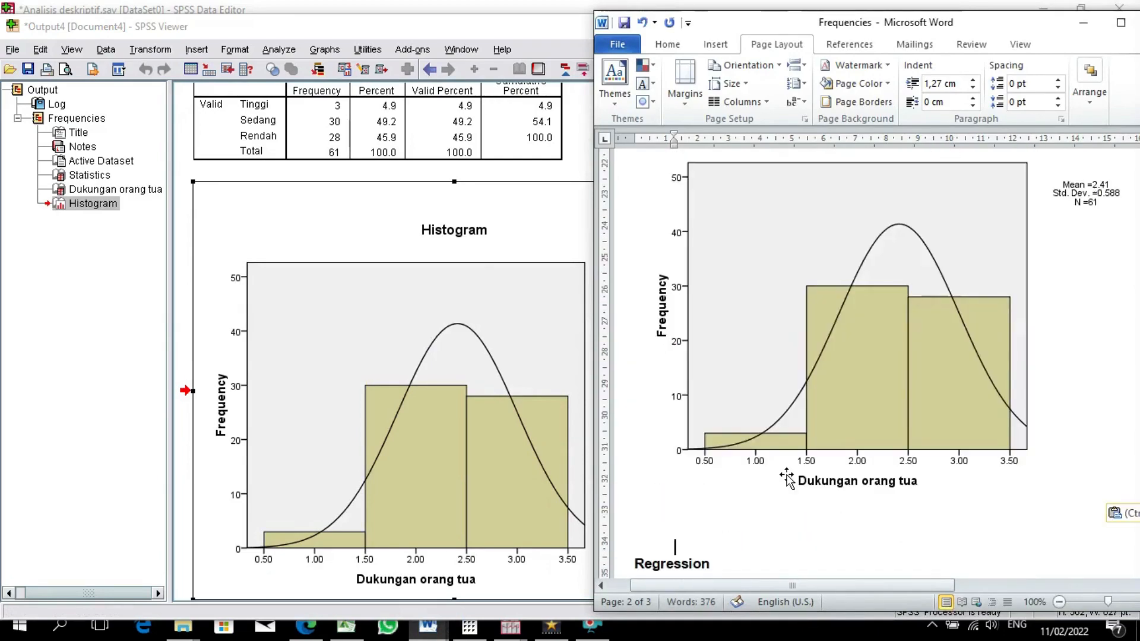
left_click(587, 143)
left_click(279, 49)
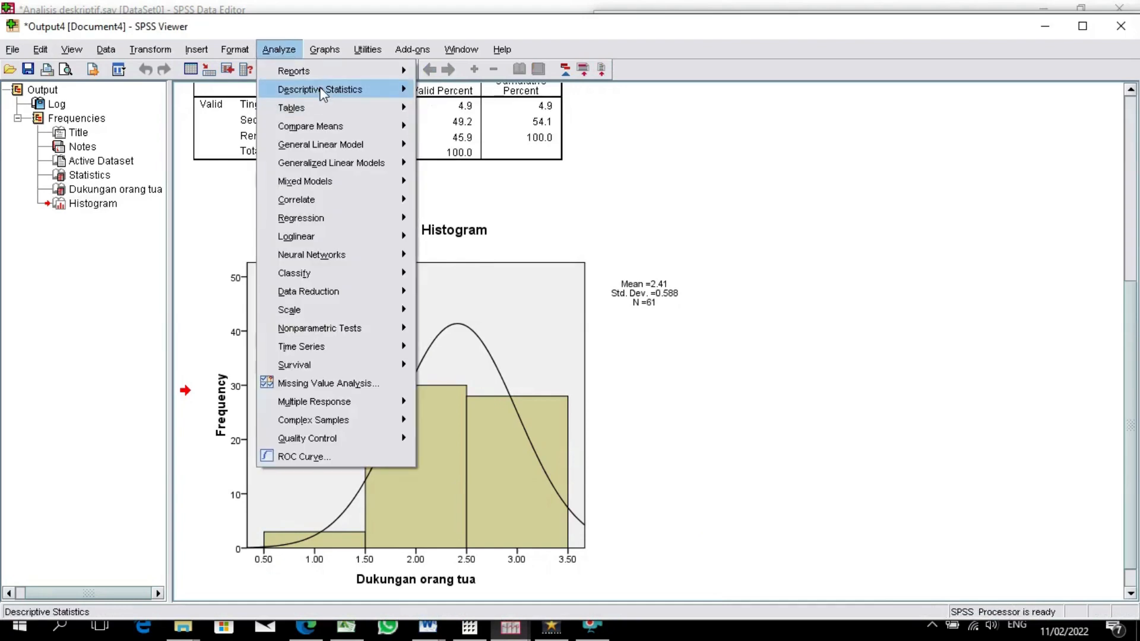
mouse_move(321, 93)
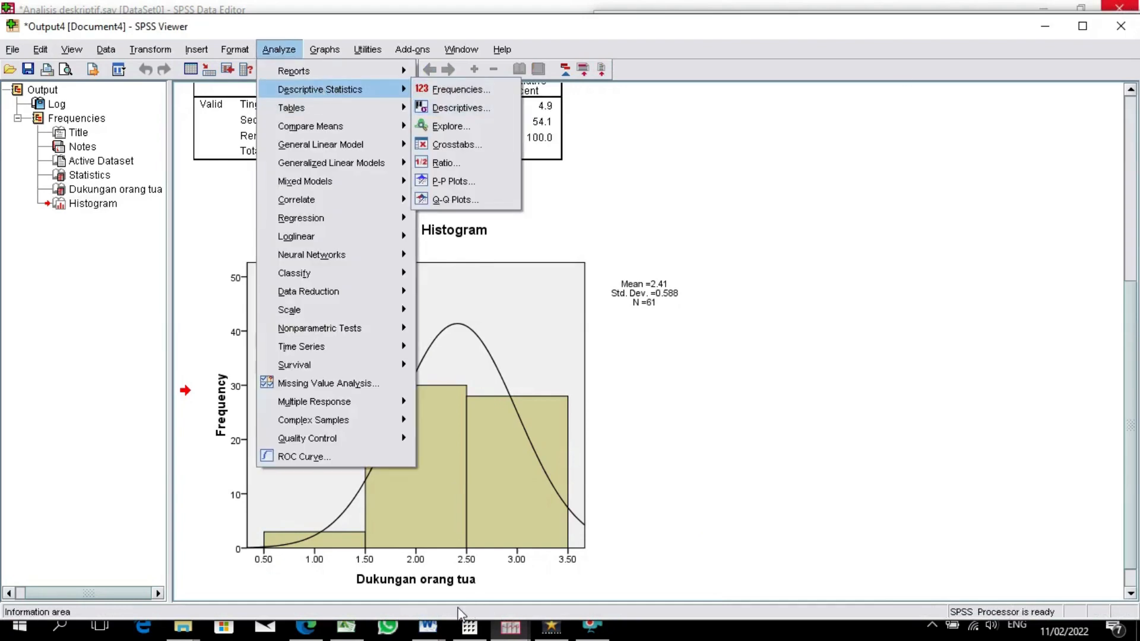
left_click(506, 626)
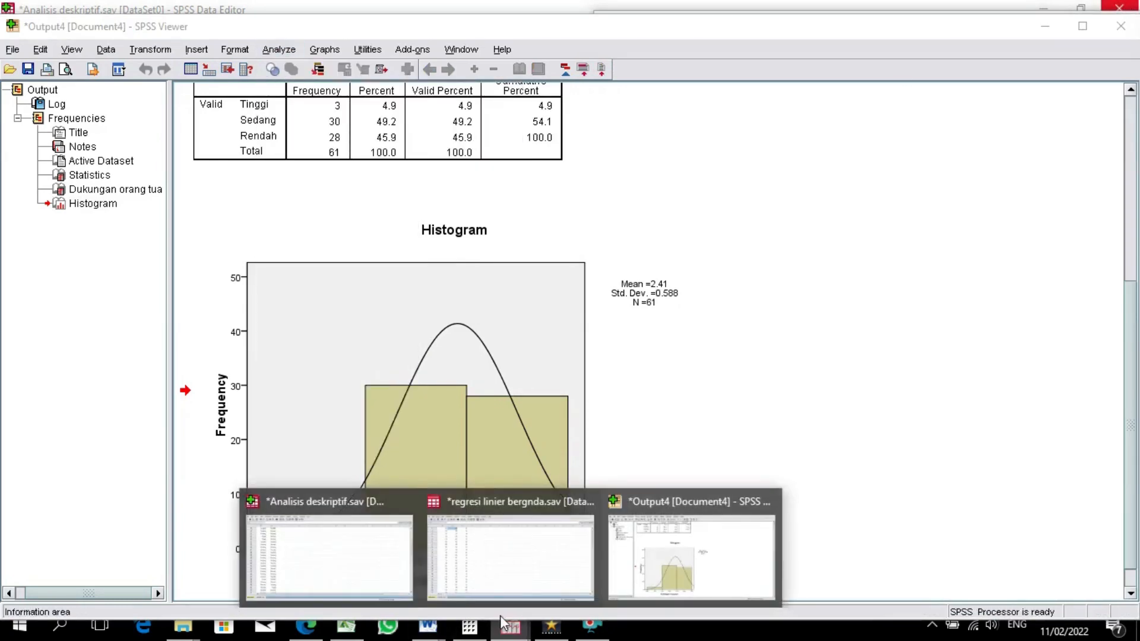
left_click(318, 517)
scroll(320, 482, "up", 4)
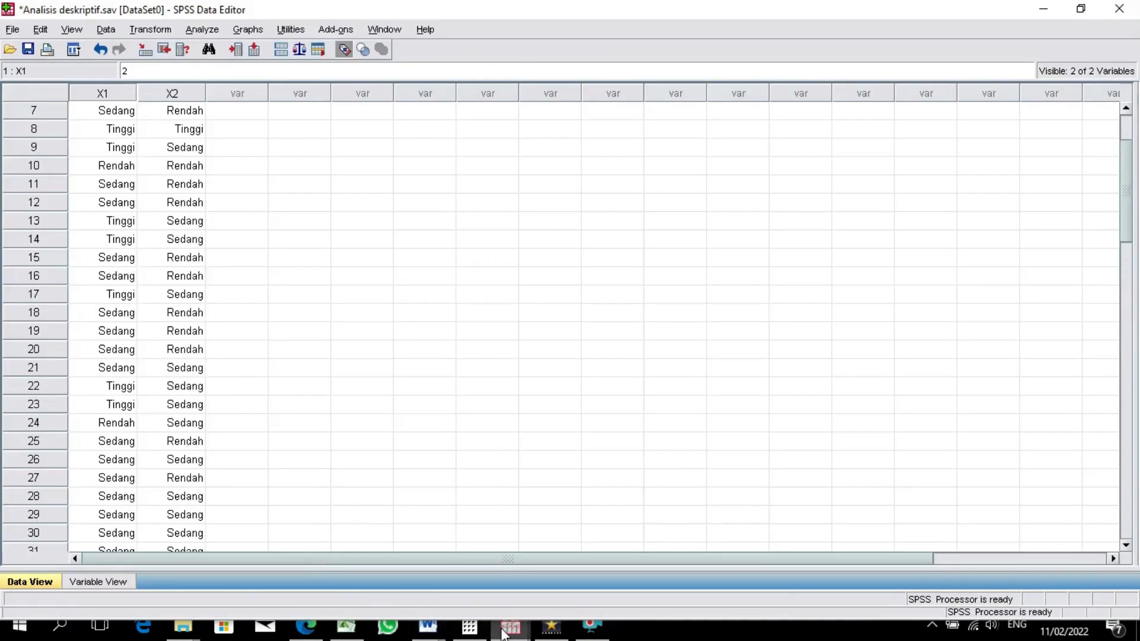
- Switch to the regresi linier bergnda.sav dataset and start a Frequencies analysis with Kedisplinan, Dukungan orang tua and Hasil belajar as variables
mouse_move(504, 631)
left_click(504, 564)
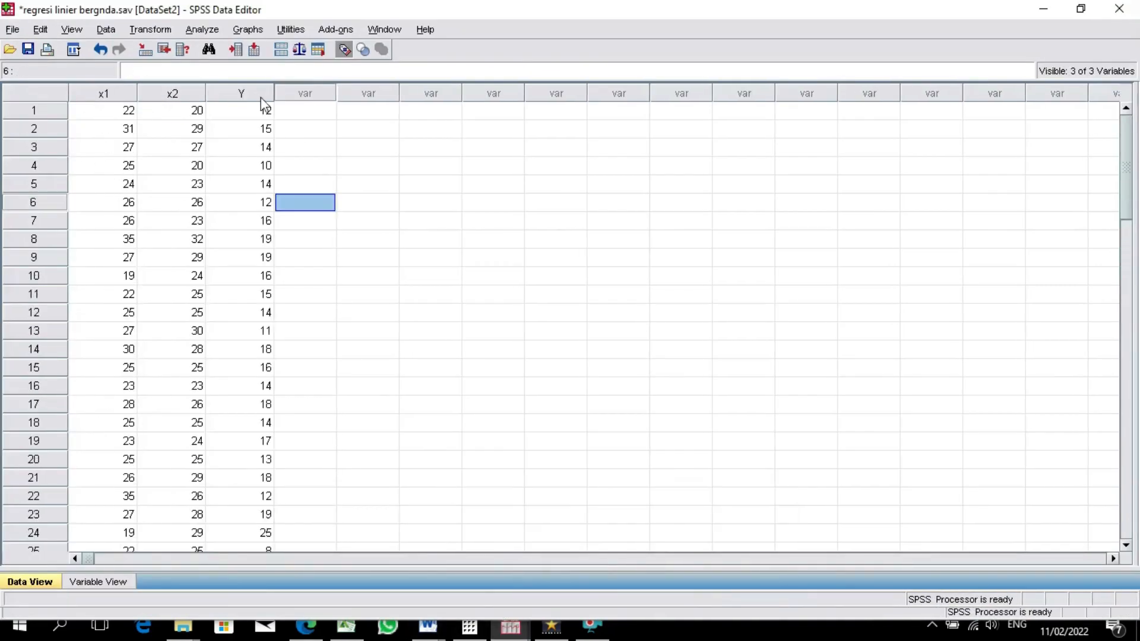
left_click(202, 29)
mouse_move(238, 69)
left_click(382, 69)
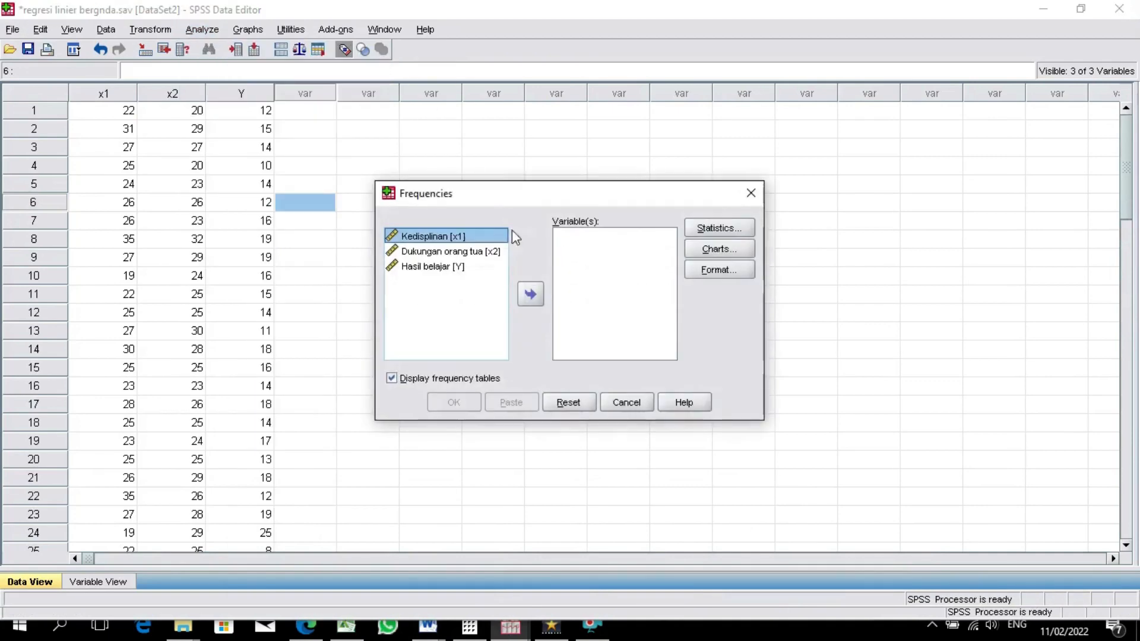
key("ctrl+a")
left_click(531, 297)
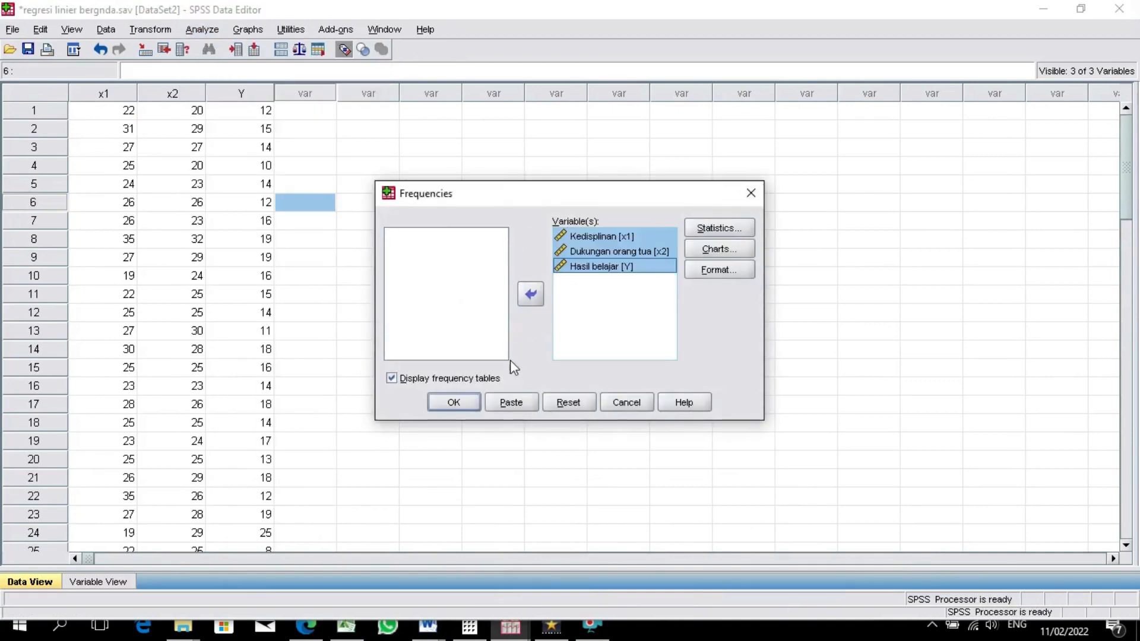
- Include mean, median, mode, sum, standard deviation, variance, minimum and maximum in the Frequencies statistics and run the analysis
left_click(715, 231)
left_click(618, 198)
left_click(623, 218)
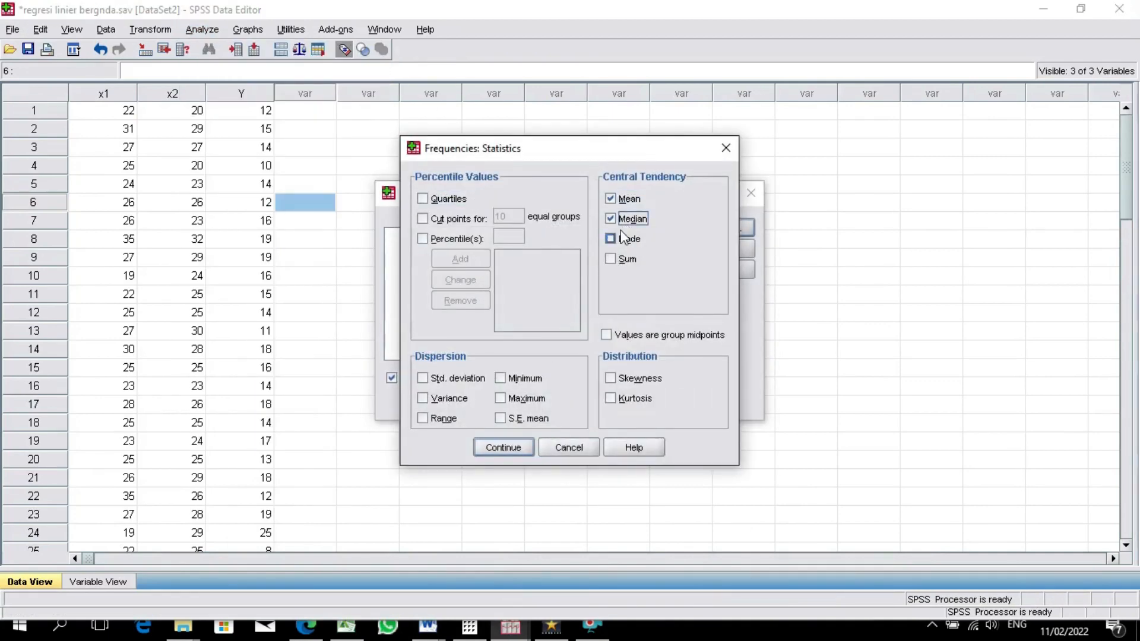
left_click(621, 261)
left_click(526, 398)
left_click(449, 398)
left_click(456, 378)
left_click(503, 447)
left_click(454, 402)
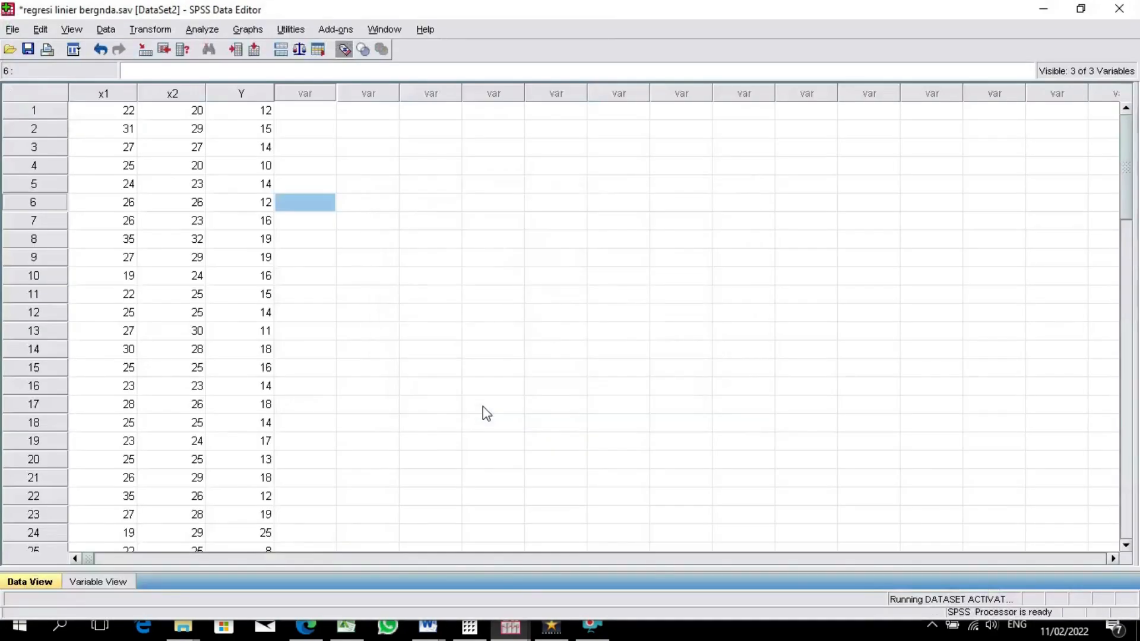
- Copy the new three-variable Statistics table from the output viewer and switch to the Frequencies document in Word
scroll(483, 406, "down", 2)
left_click(514, 625)
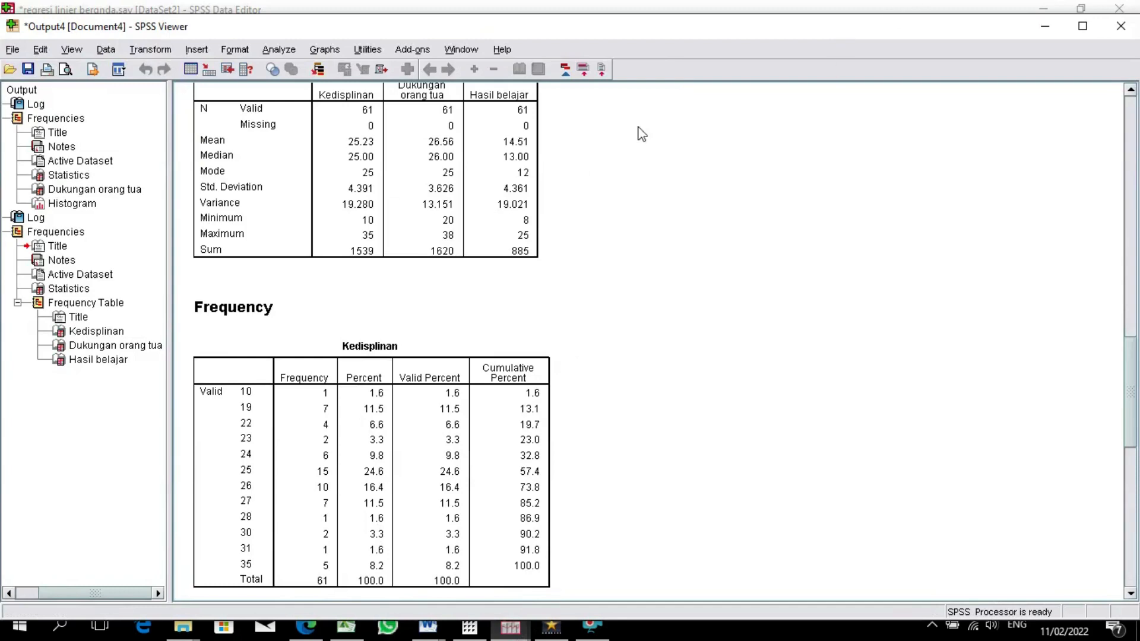
left_click(455, 167)
right_click(444, 172)
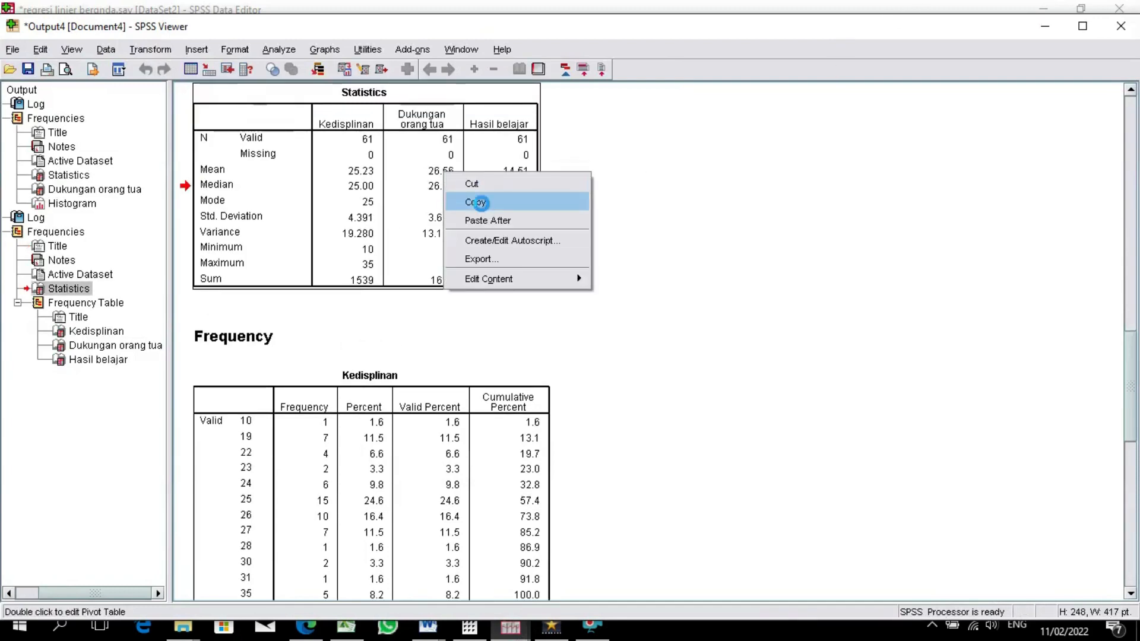
left_click(480, 202)
left_click(429, 624)
left_click(374, 554)
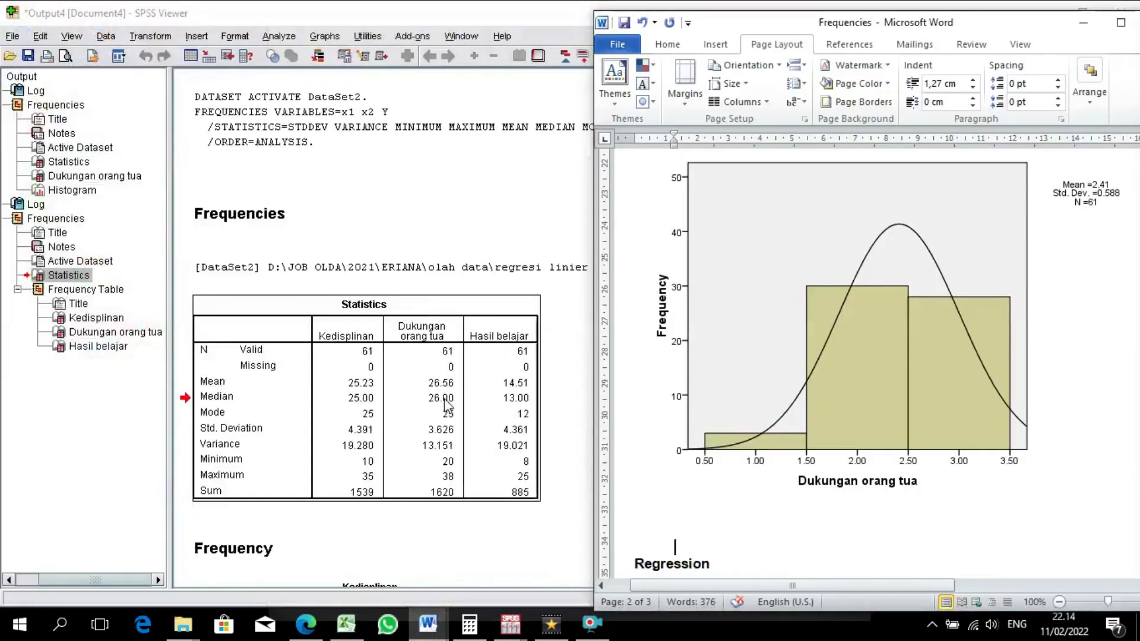
scroll(466, 397, "up", 12)
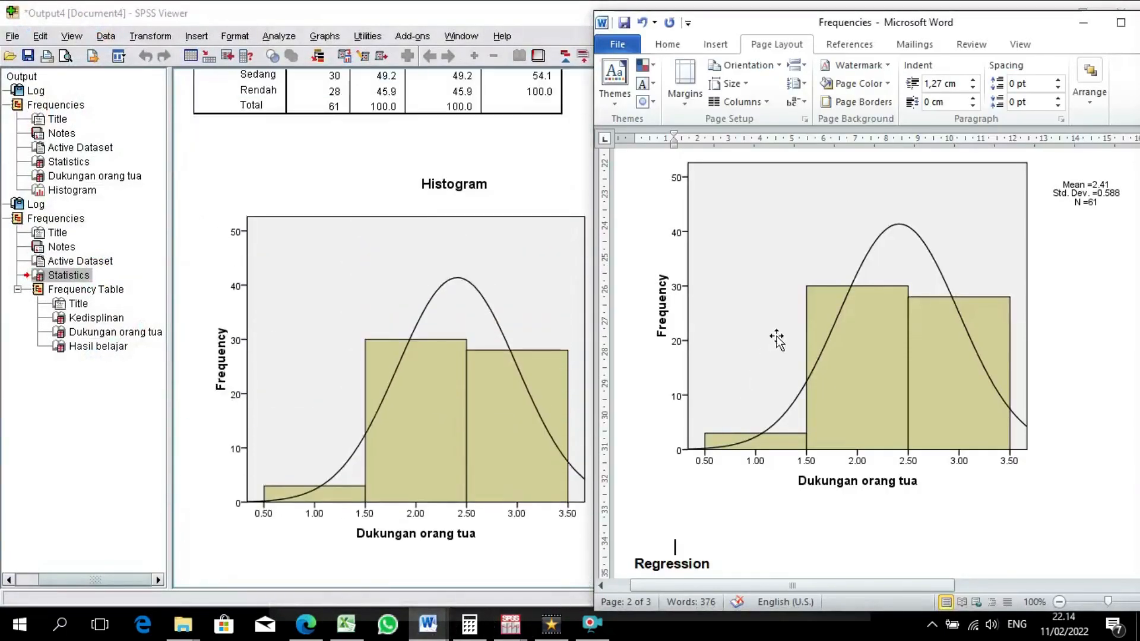
left_click(428, 623)
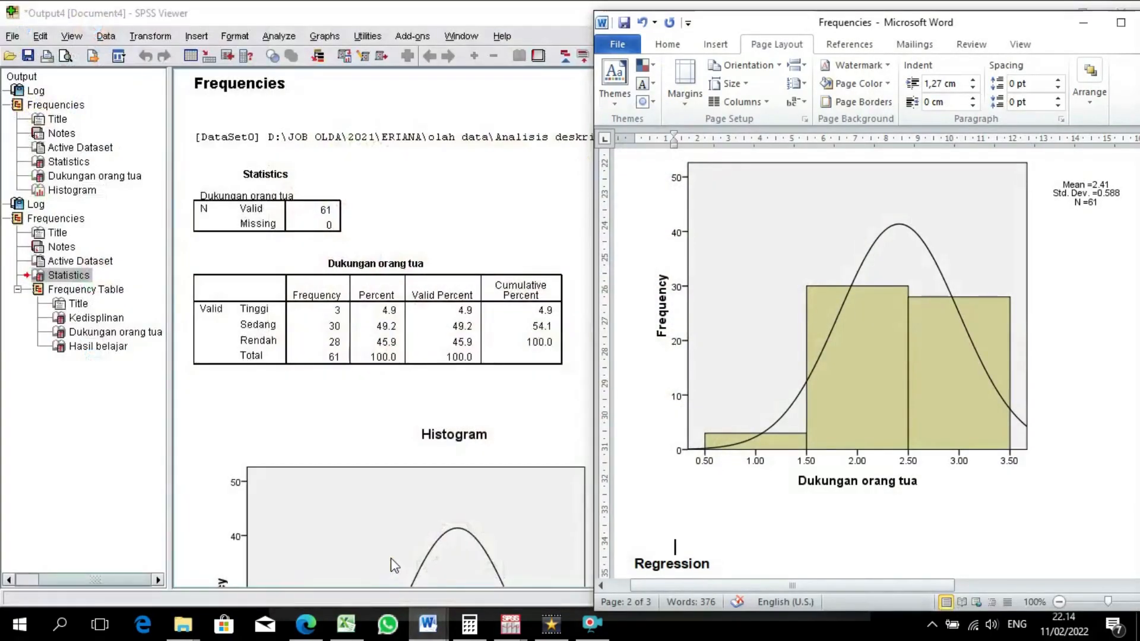
scroll(406, 508, "up", 3)
left_click(428, 623)
left_click(478, 601)
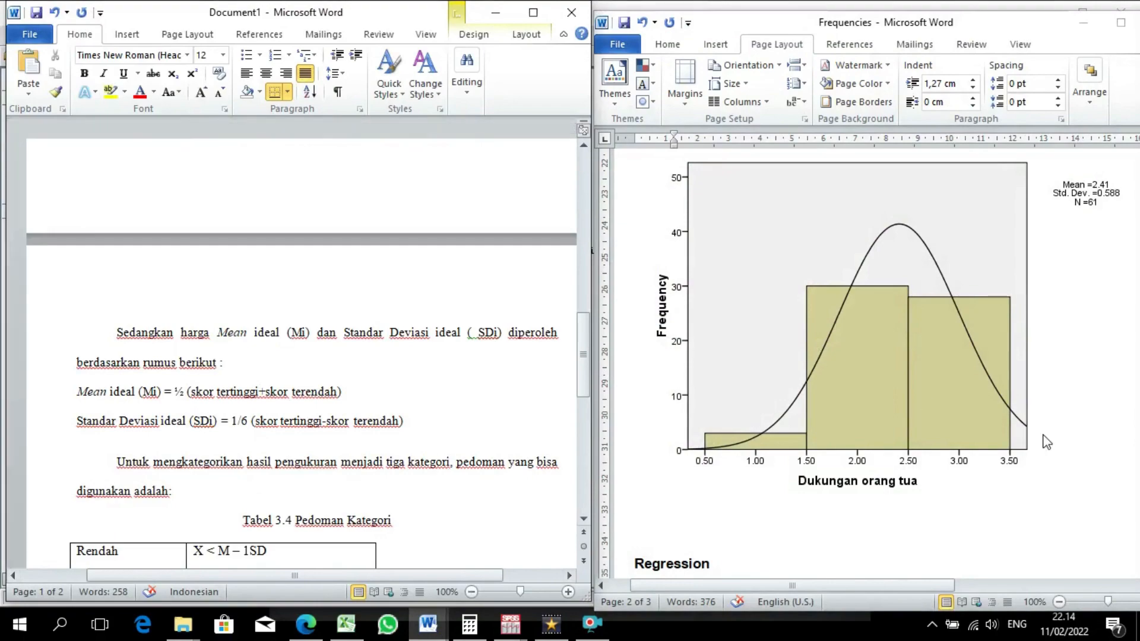
- Maximize the Frequencies document and delete the old Statistics table under the Dukungan orang tua heading
left_click(1121, 22)
scroll(517, 315, "up", 10)
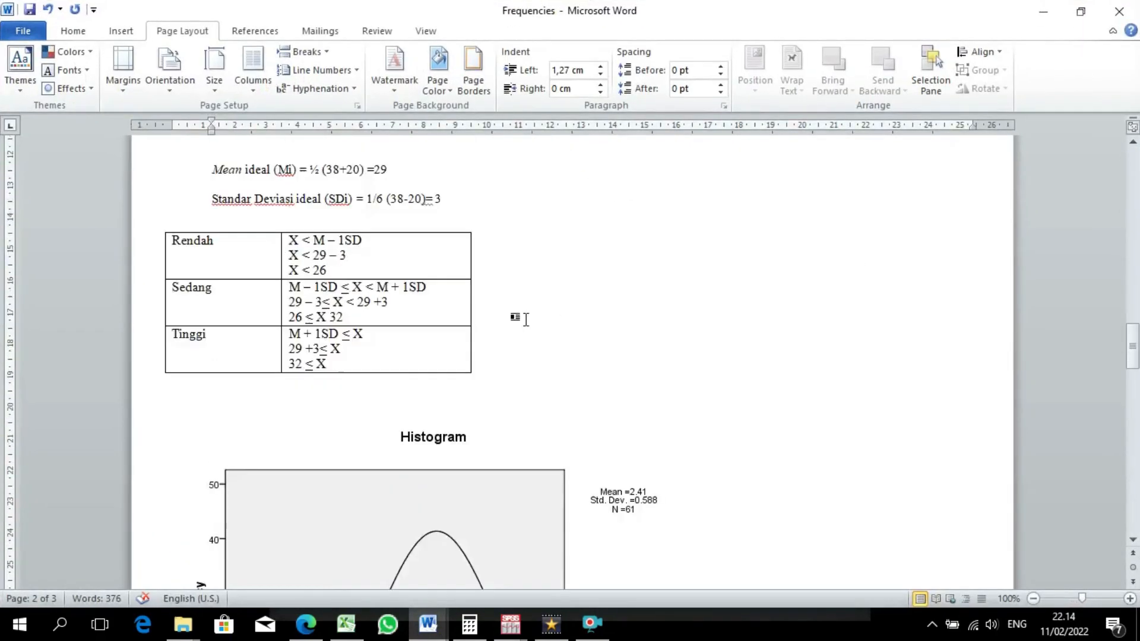
left_click_drag(406, 387, 184, 173)
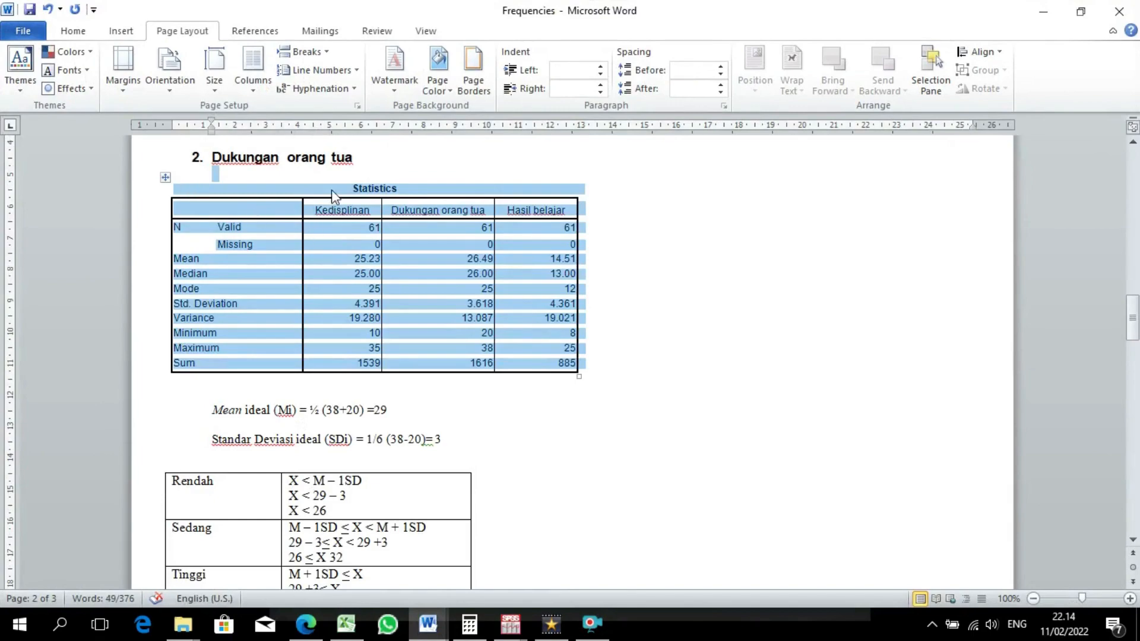
key("Delete")
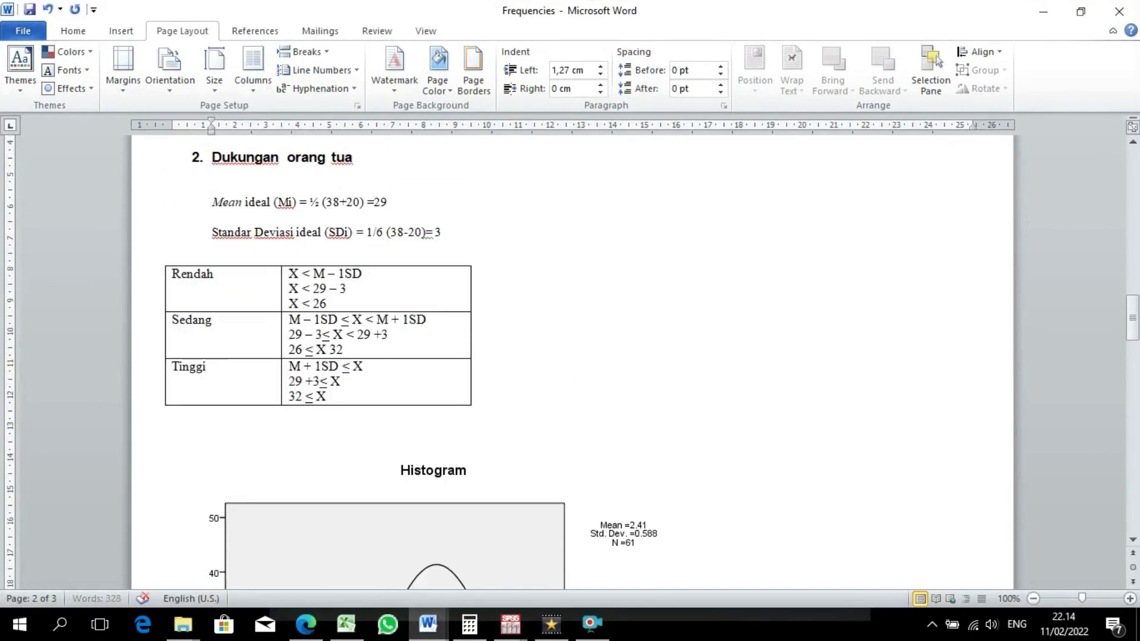
- Paste the new Statistics table under the Dukungan orang tua heading and replace the old Statistics table below the Frequencies title with it
key("ctrl+v")
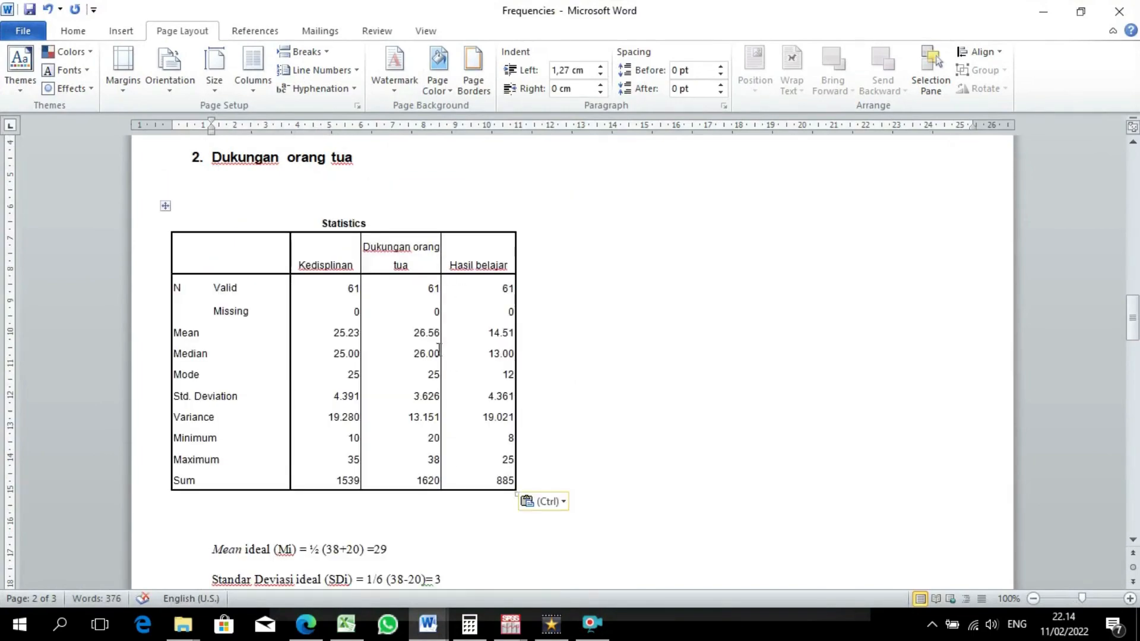
scroll(460, 339, "up", 15)
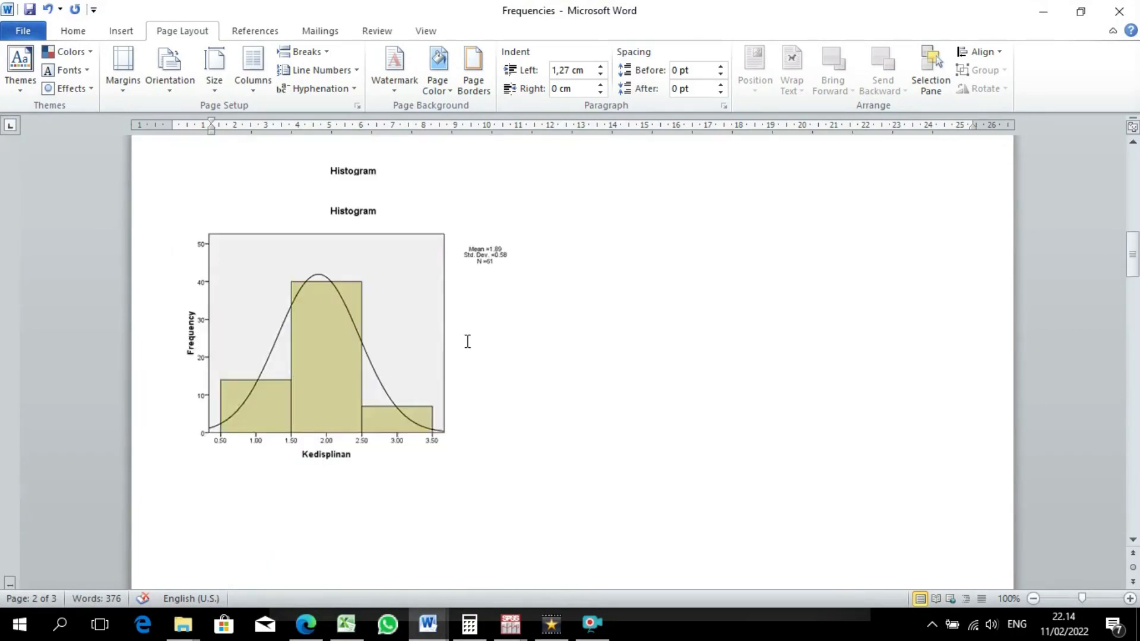
scroll(475, 356, "up", 2)
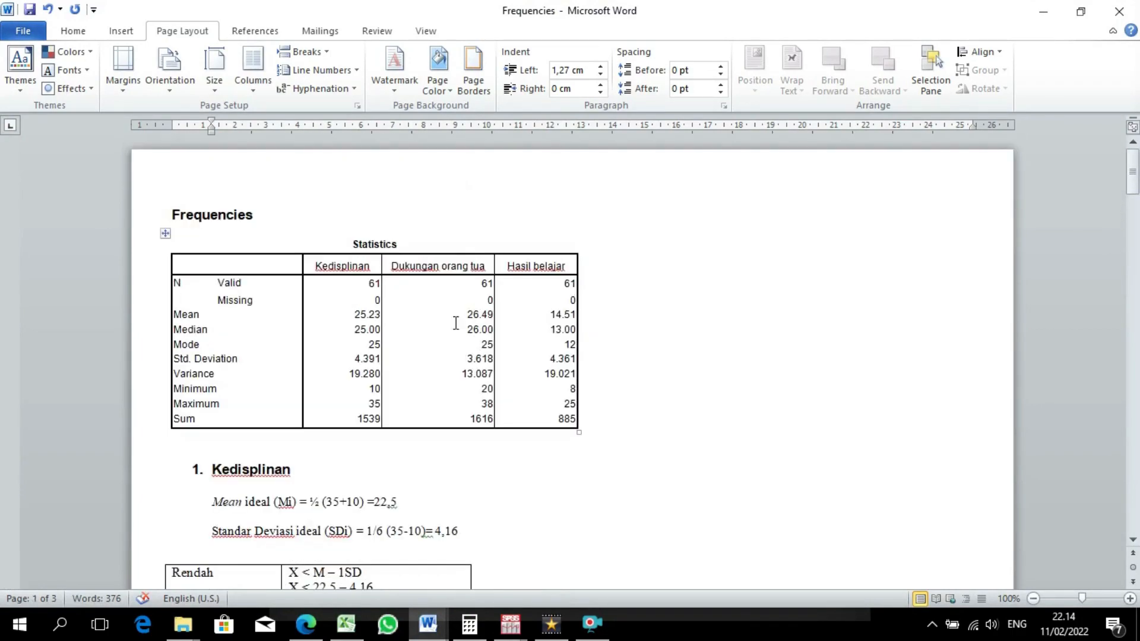
left_click_drag(298, 237, 413, 450)
key("Delete")
key("ctrl+v")
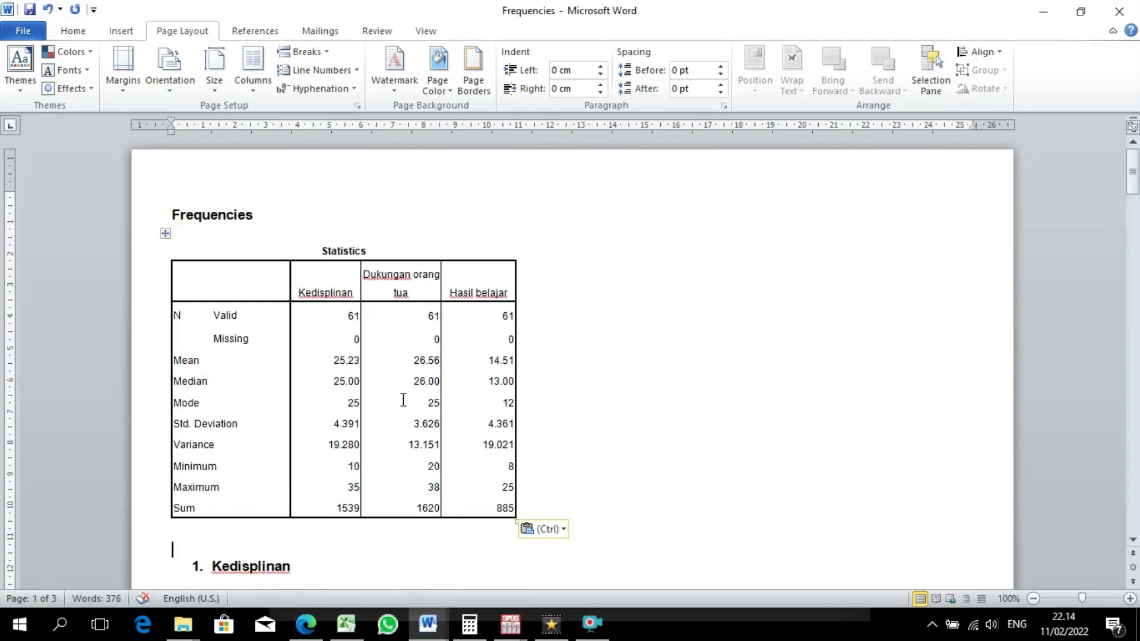
- Add a numbered heading "3. Hasil belajar" between the Dukungan orang tua histogram and the Regression section
scroll(403, 399, "down", 15)
scroll(425, 409, "down", 15)
scroll(428, 416, "up", 2)
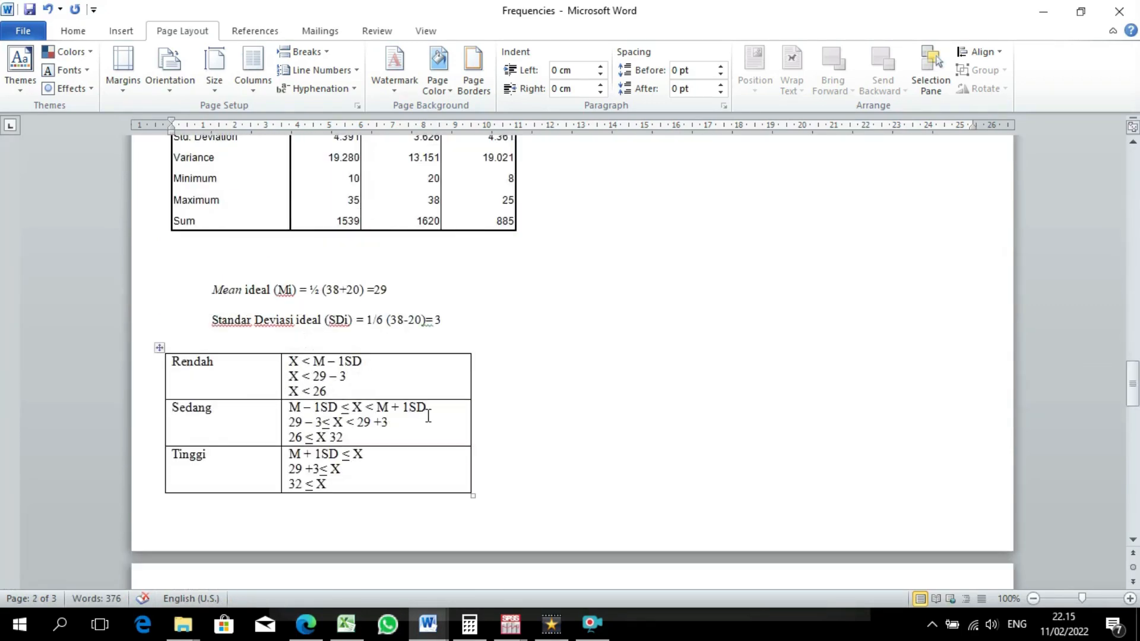
scroll(428, 415, "down", 12)
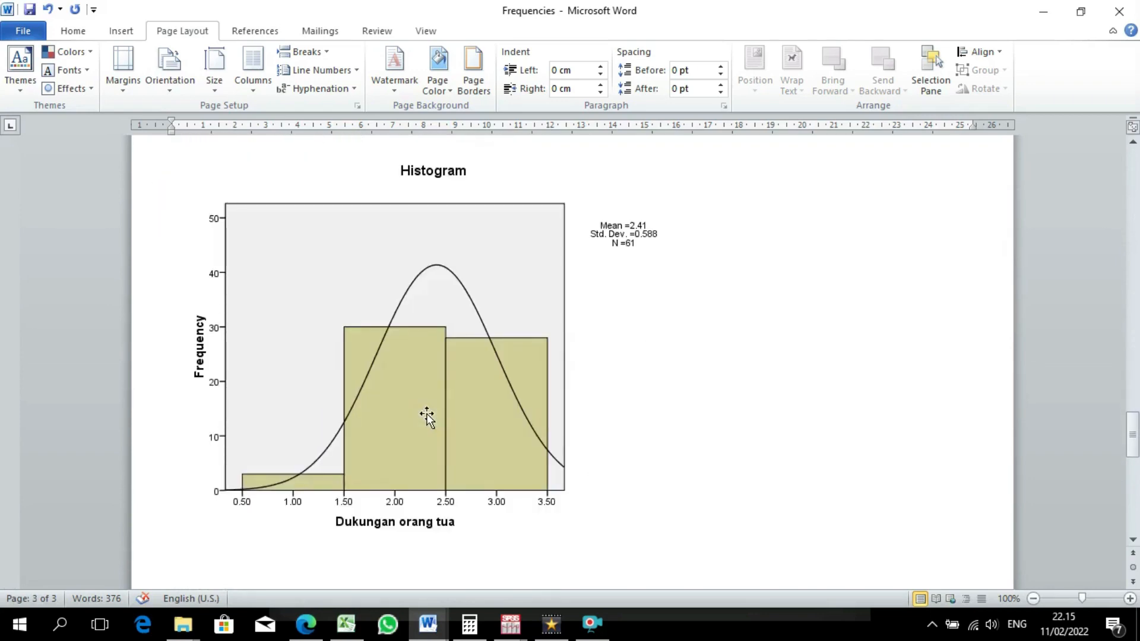
scroll(424, 395, "down", 3)
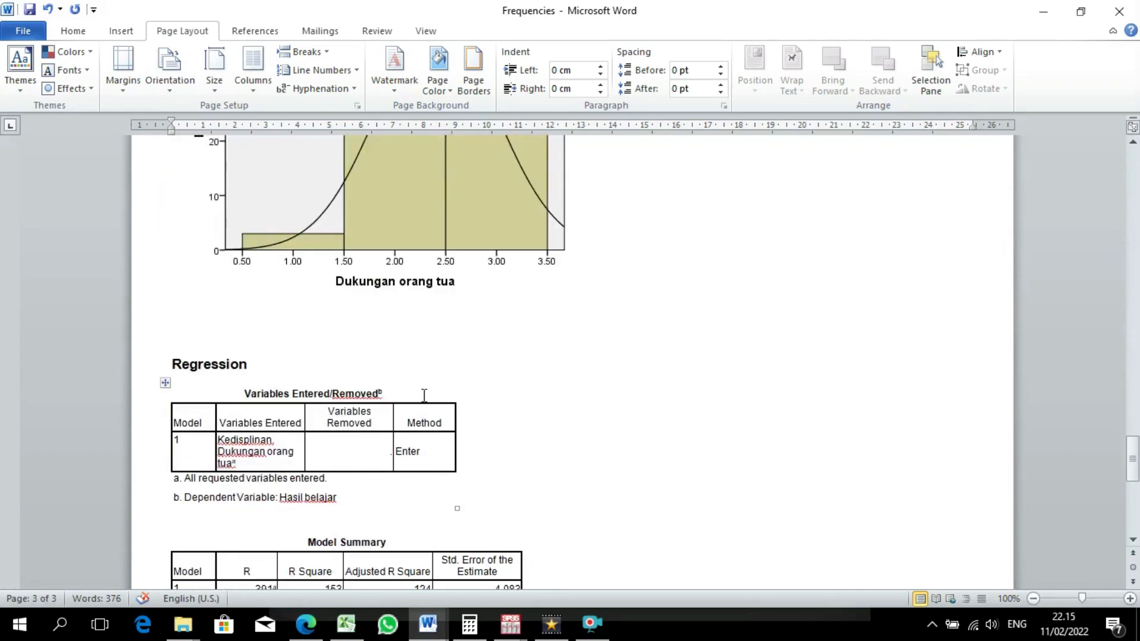
left_click(429, 349)
scroll(463, 332, "up", 5)
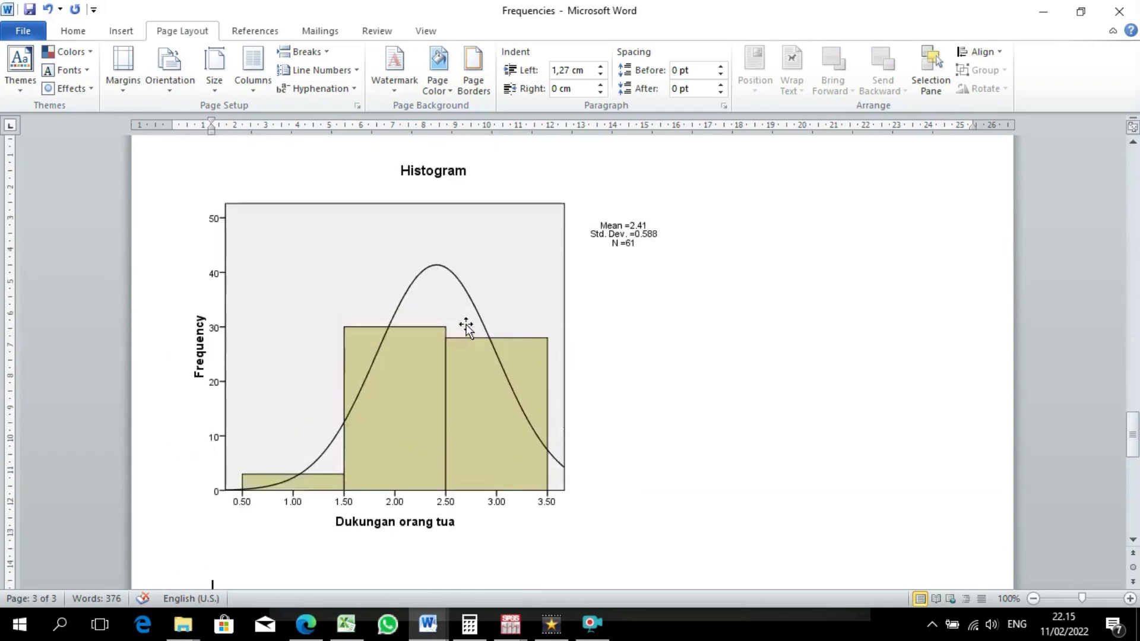
scroll(466, 327, "up", 15)
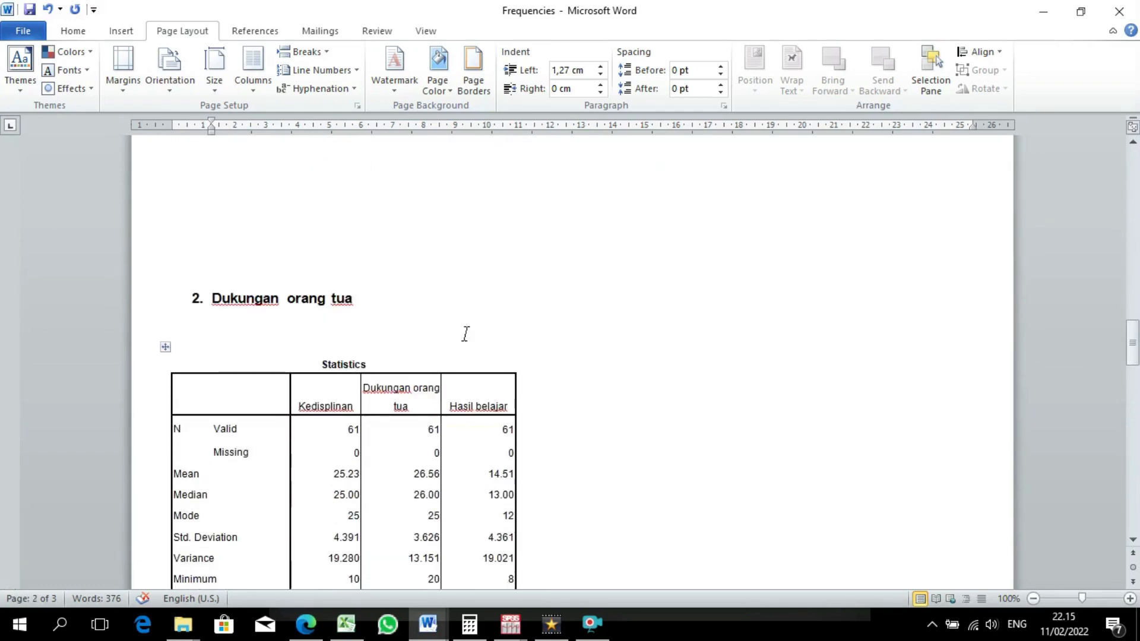
type("3. h")
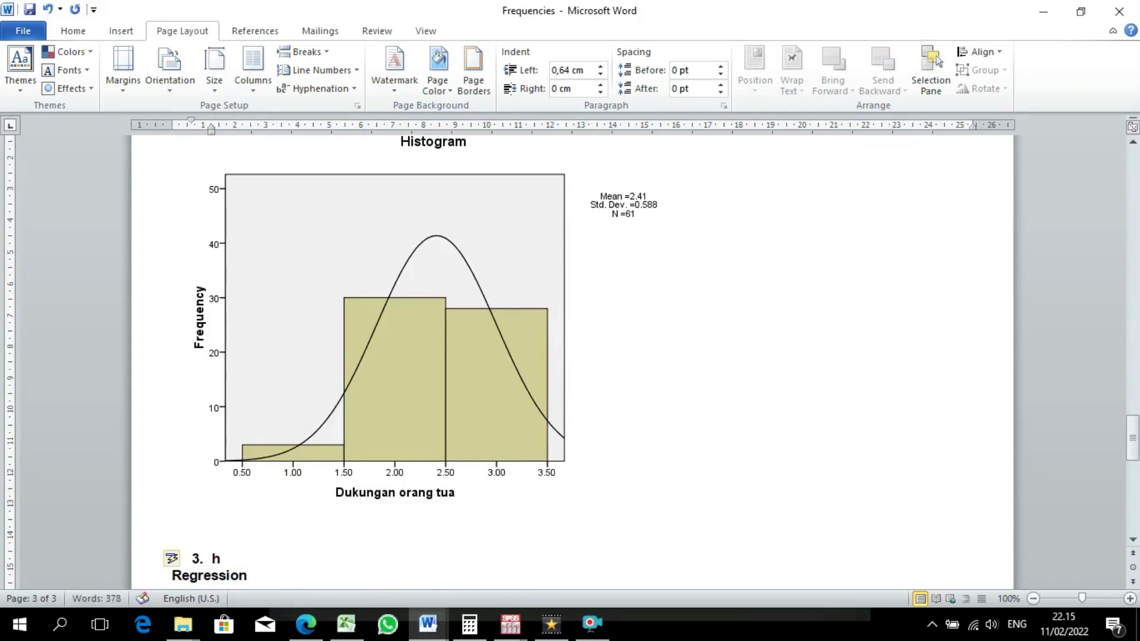
key("BackSpace")
type("Hasil")
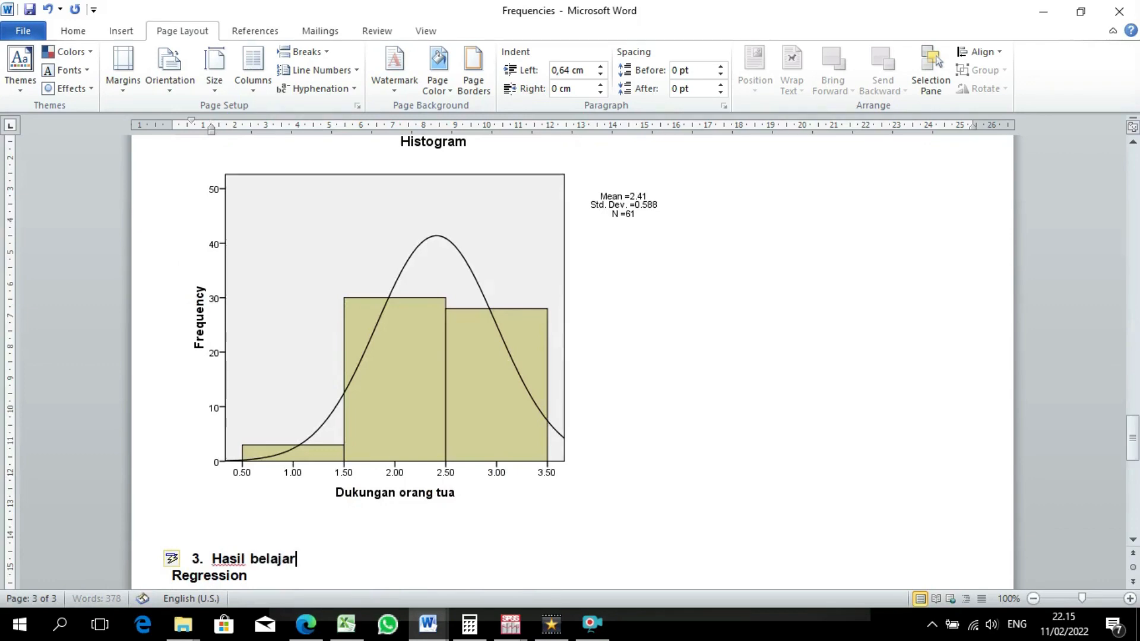
type(" belajar")
key("Return")
key("BackSpace")
- Copy the Mean ideal (Mi) and Standar Deviasi ideal (SDi) lines from the Dukungan orang tua section
scroll(467, 336, "up", 7)
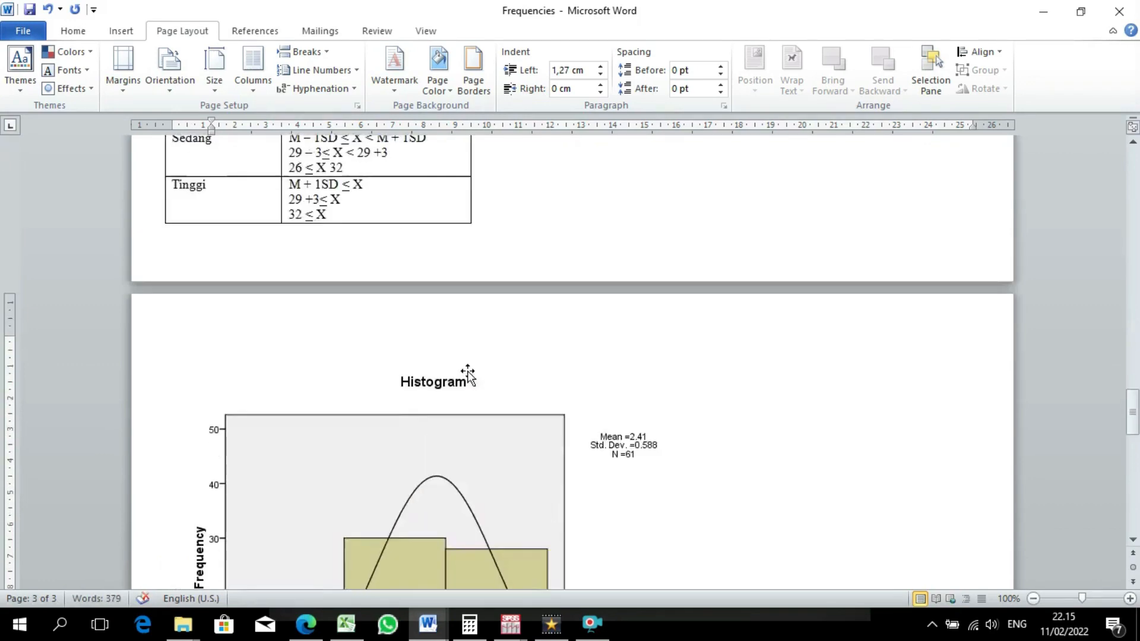
scroll(468, 374, "up", 12)
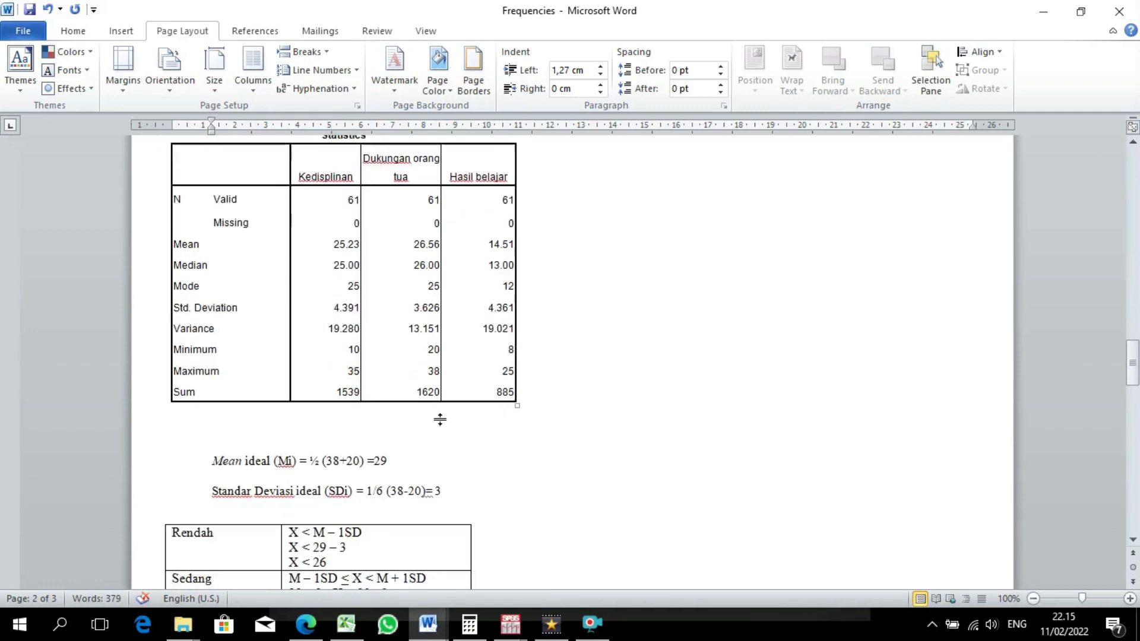
left_click_drag(186, 462, 489, 504)
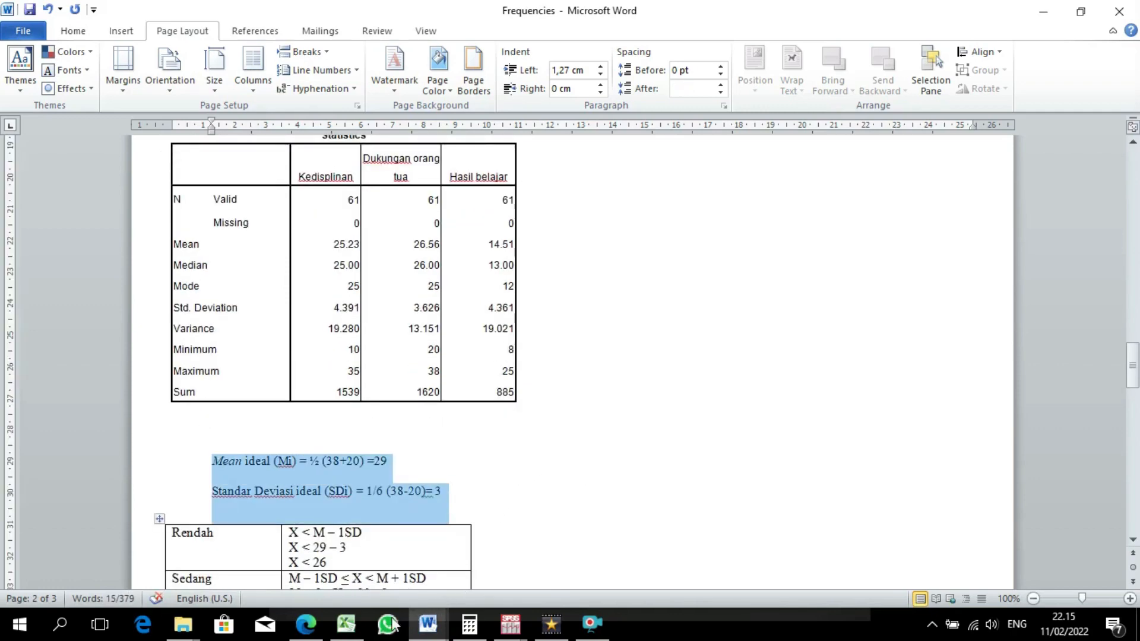
- Switch to Excel to view the hasil belajar sheet's totals, and bring up the regresi linier bergnda.sav dataset in SPSS
left_click(346, 623)
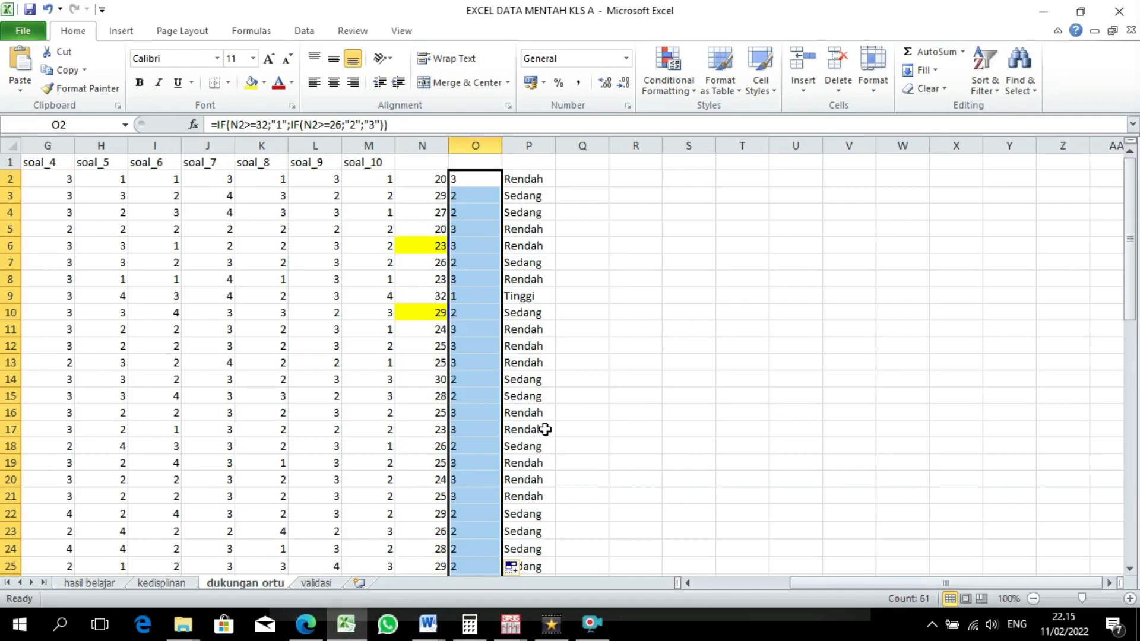
left_click(103, 584)
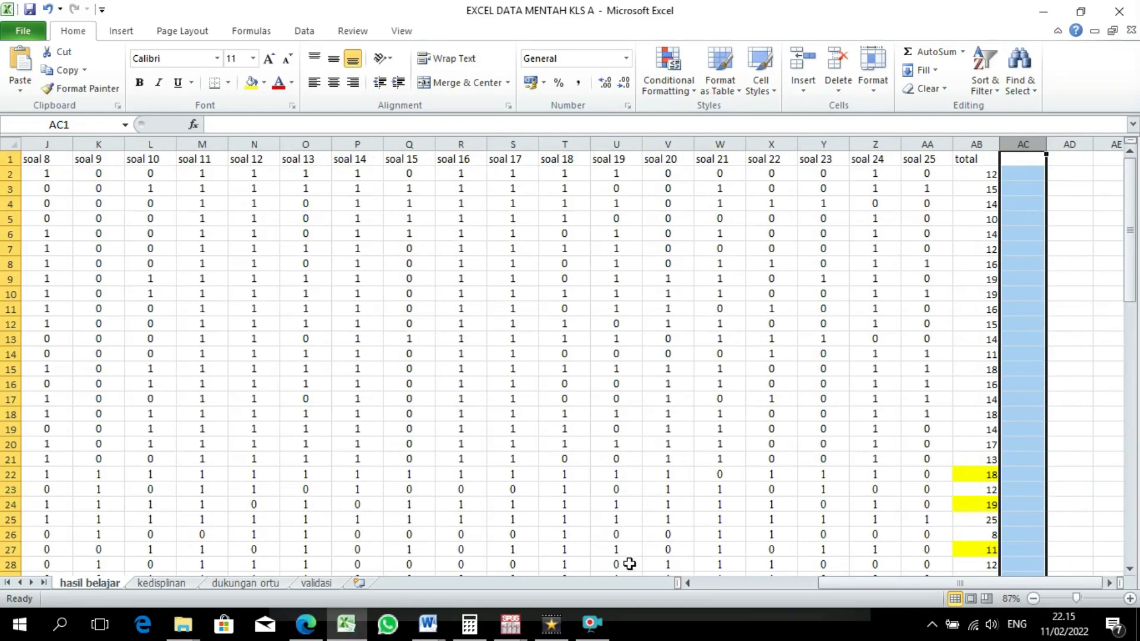
left_click(510, 623)
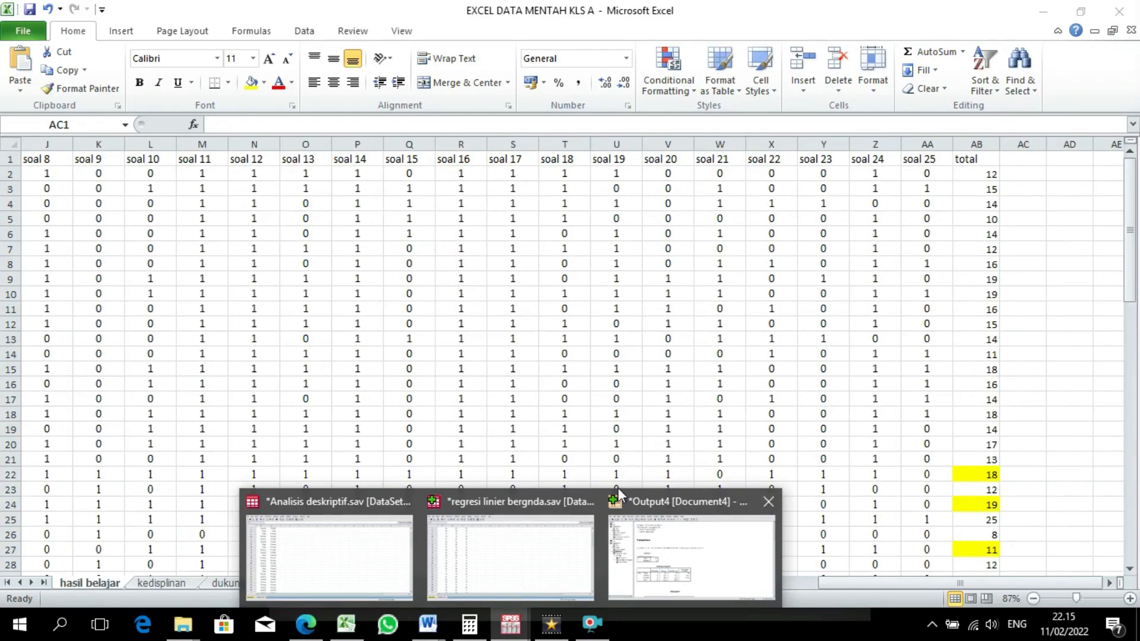
left_click(504, 555)
scroll(135, 301, "up", 2)
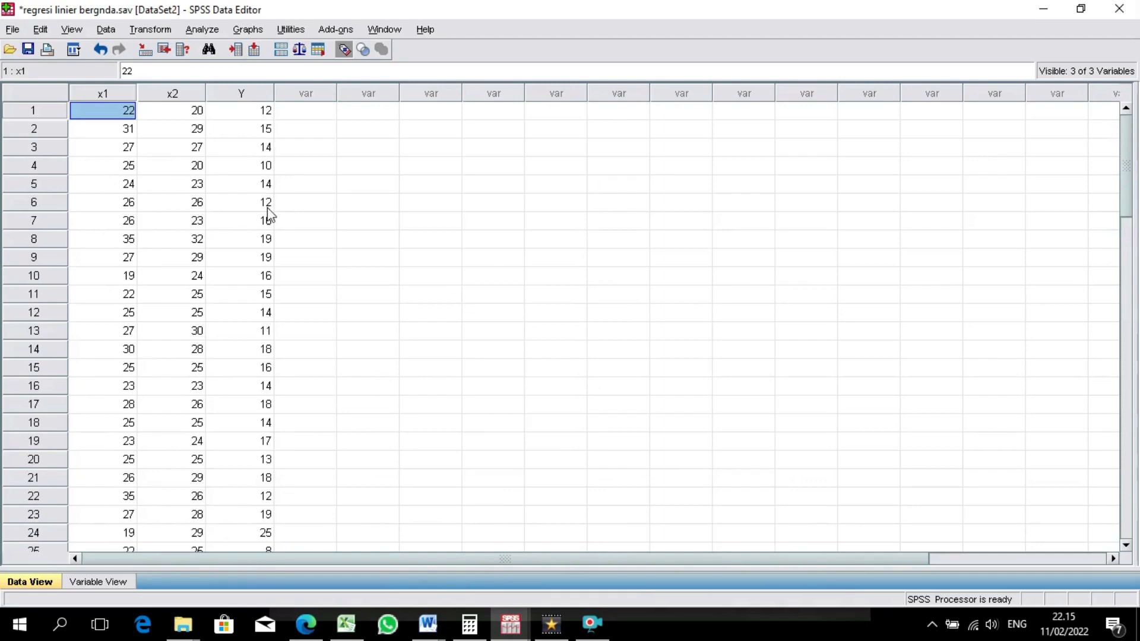
- Rerun the Frequencies analysis for Kedisplinan, Dukungan orang tua and Hasil belajar, look over its tables and close the output viewer
left_click(212, 29)
mouse_move(228, 70)
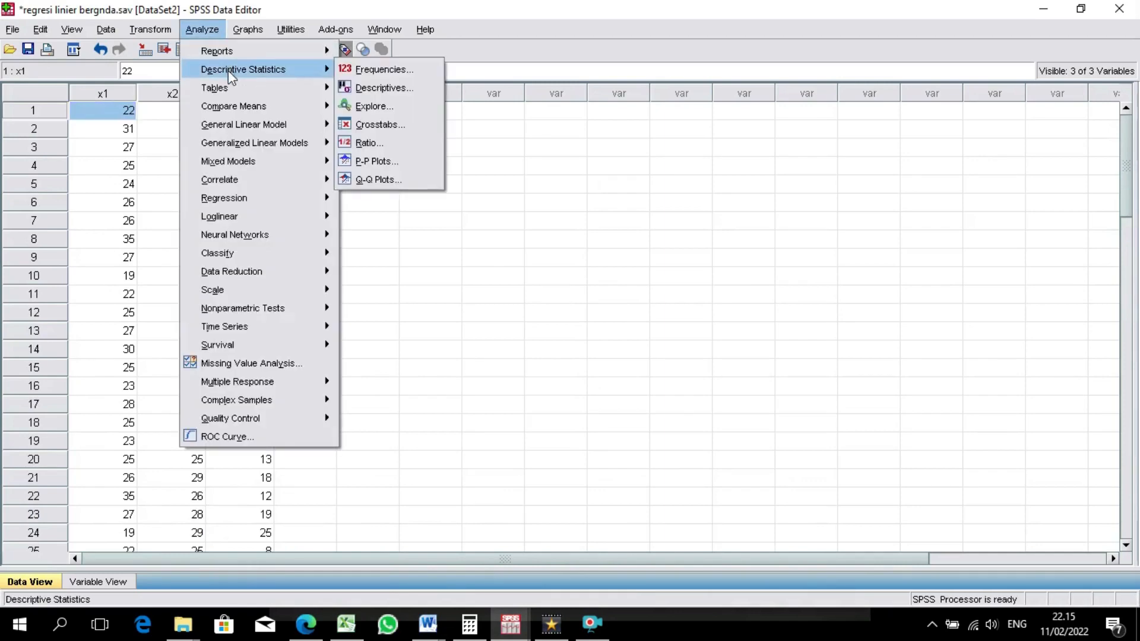
left_click(359, 70)
left_click(458, 402)
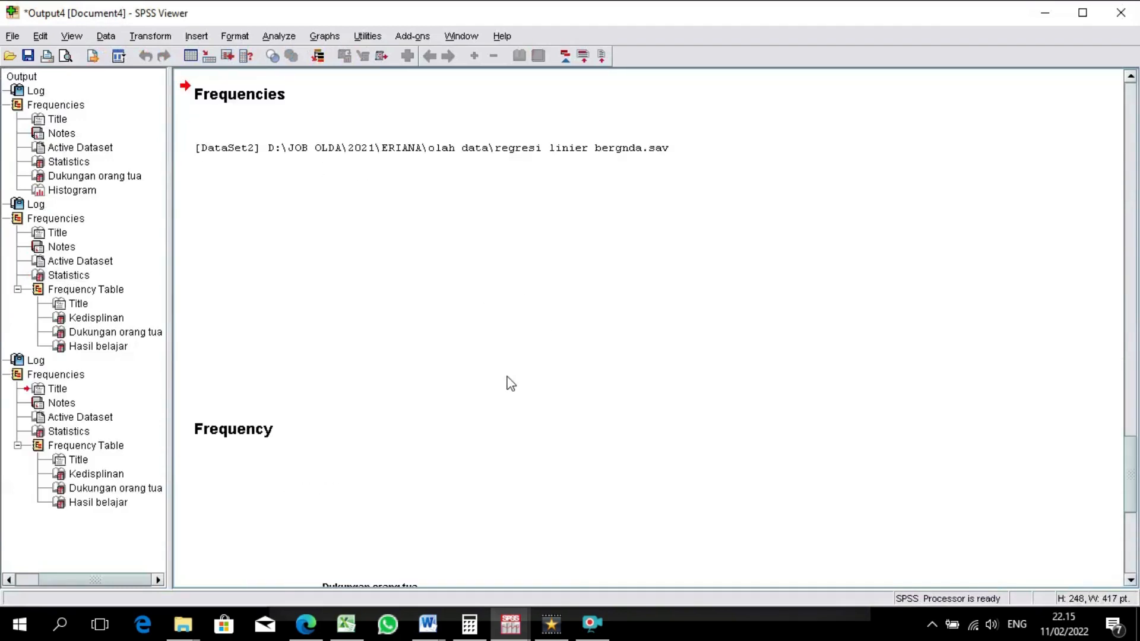
scroll(505, 378, "down", 3)
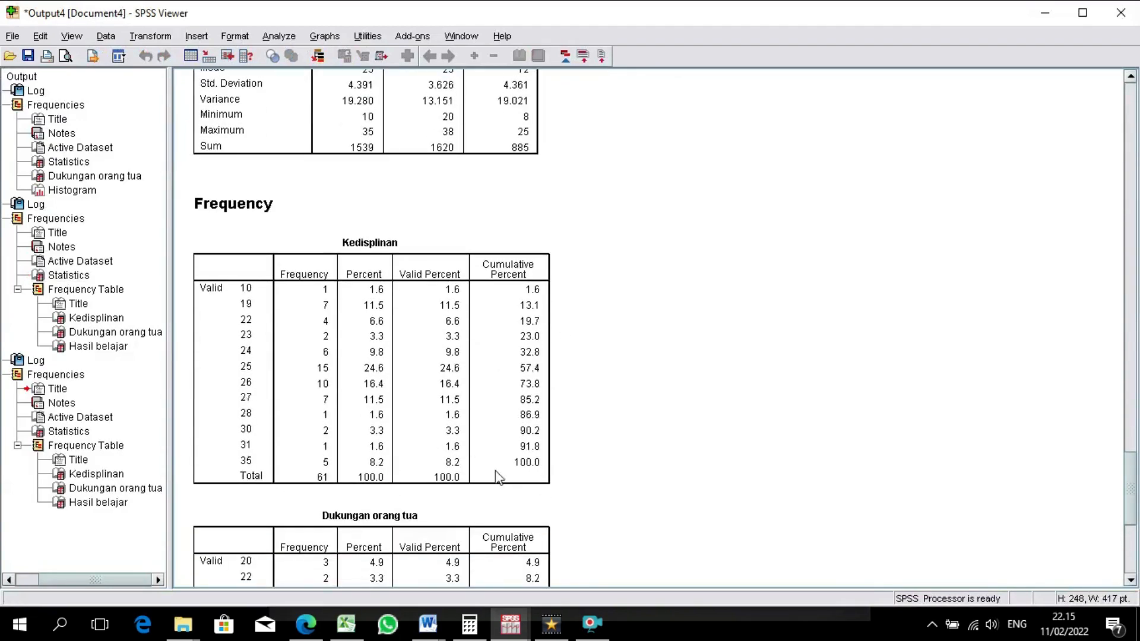
scroll(492, 292, "up", 1)
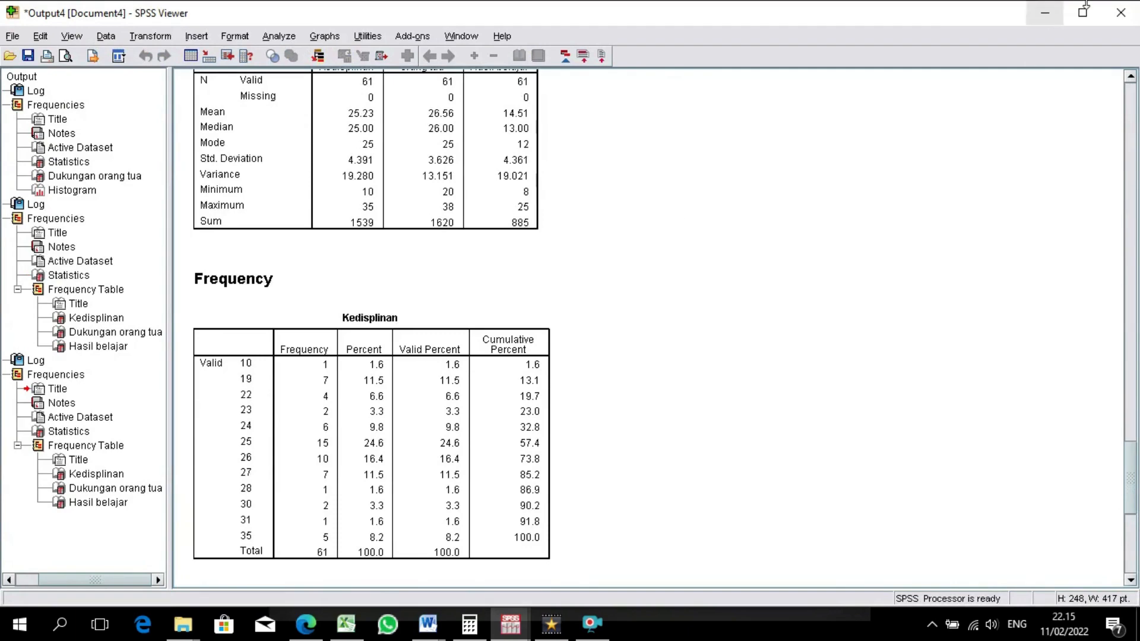
left_click(1121, 13)
left_click(555, 340)
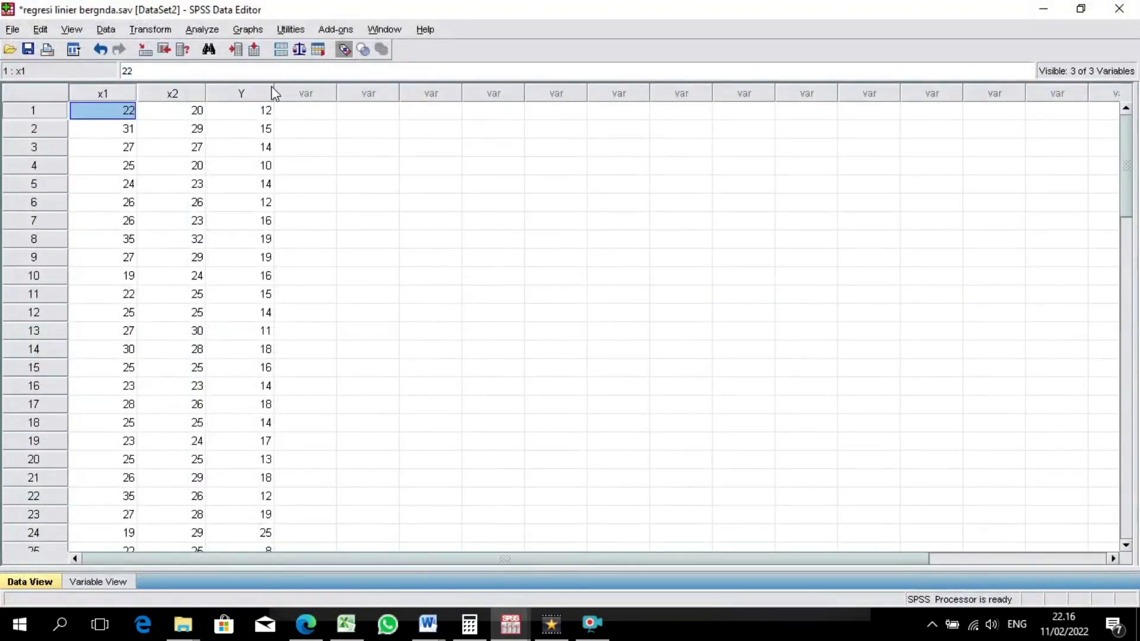
- Switch to the Frequencies document in Word and paste the copied Mean ideal and Standar Deviasi ideal lines below the Hasil belajar heading
left_click(346, 623)
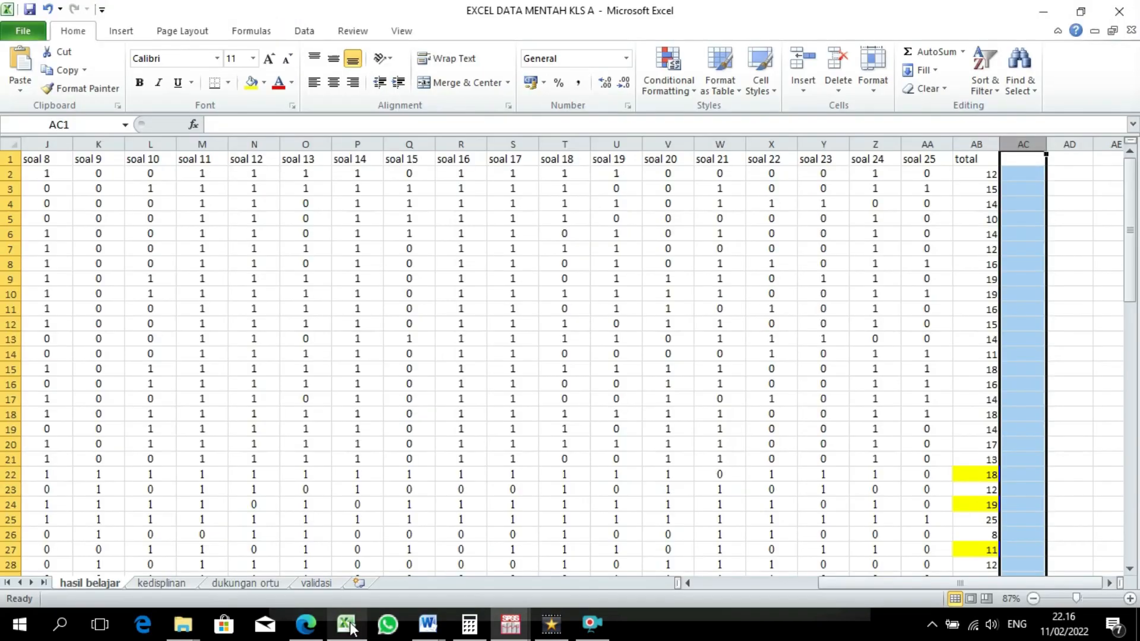
mouse_move(438, 610)
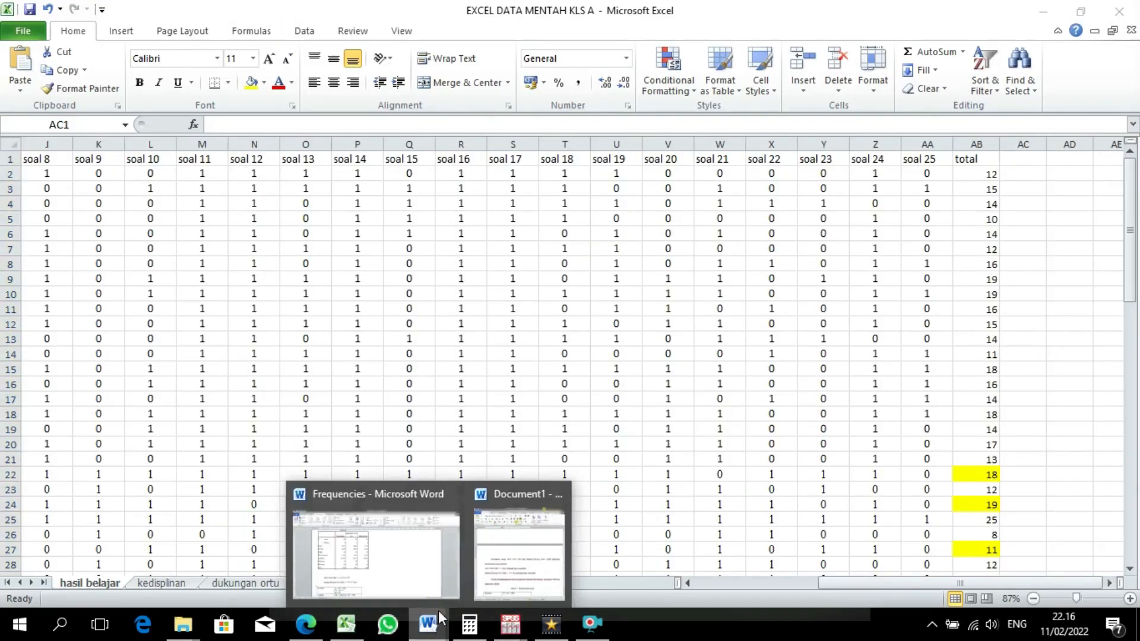
left_click(405, 547)
scroll(411, 395, "down", 9)
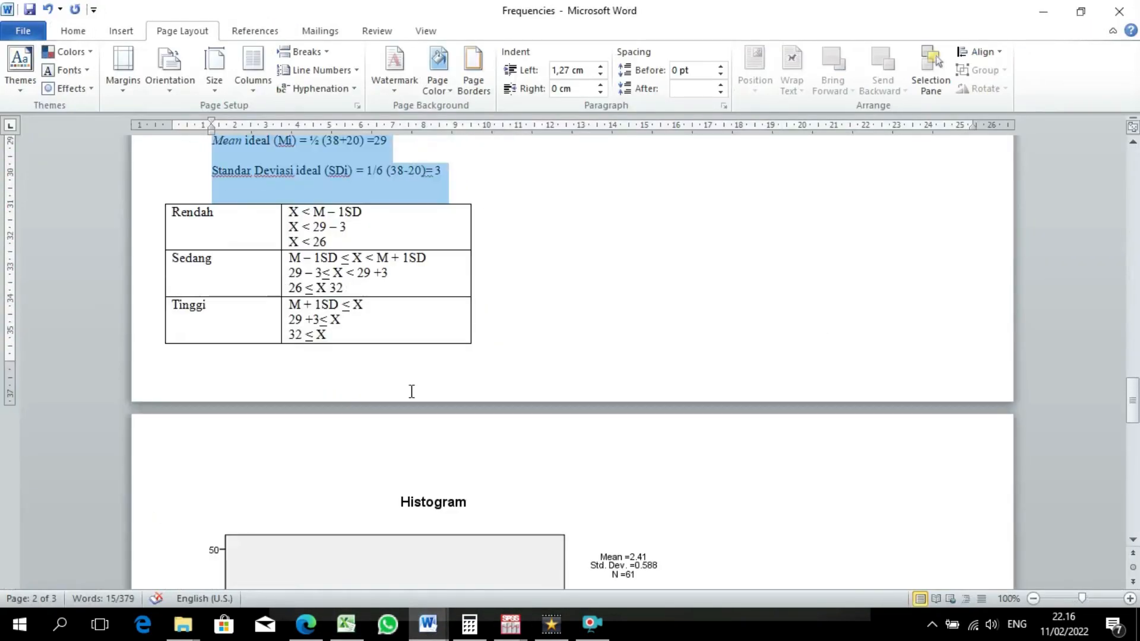
scroll(411, 392, "down", 1)
scroll(412, 391, "down", 14)
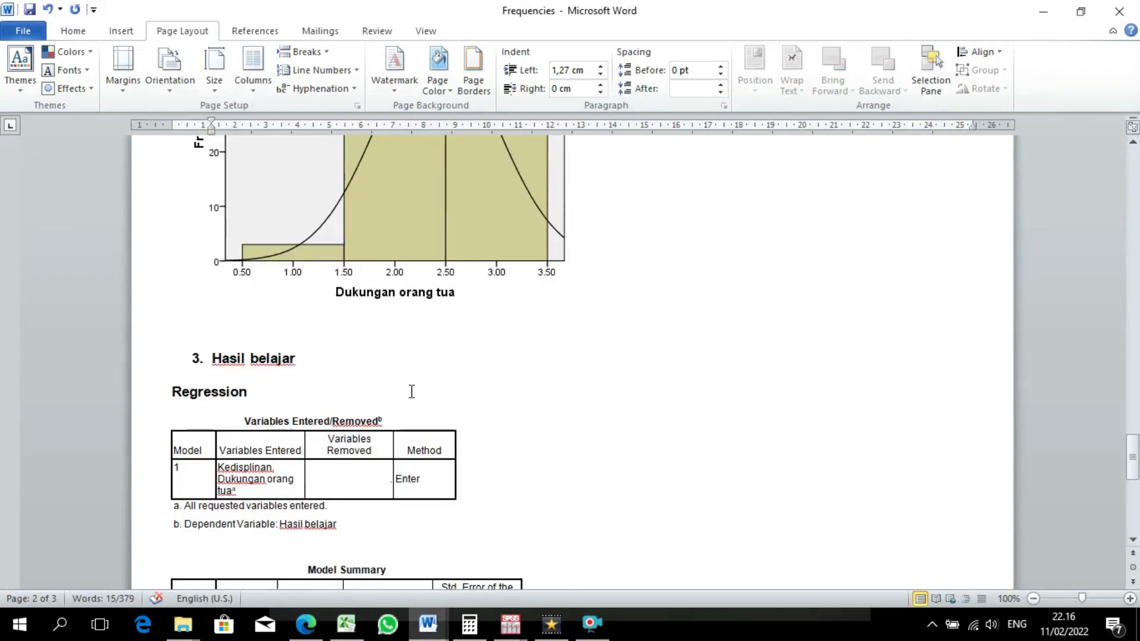
key("Return")
key("BackSpace")
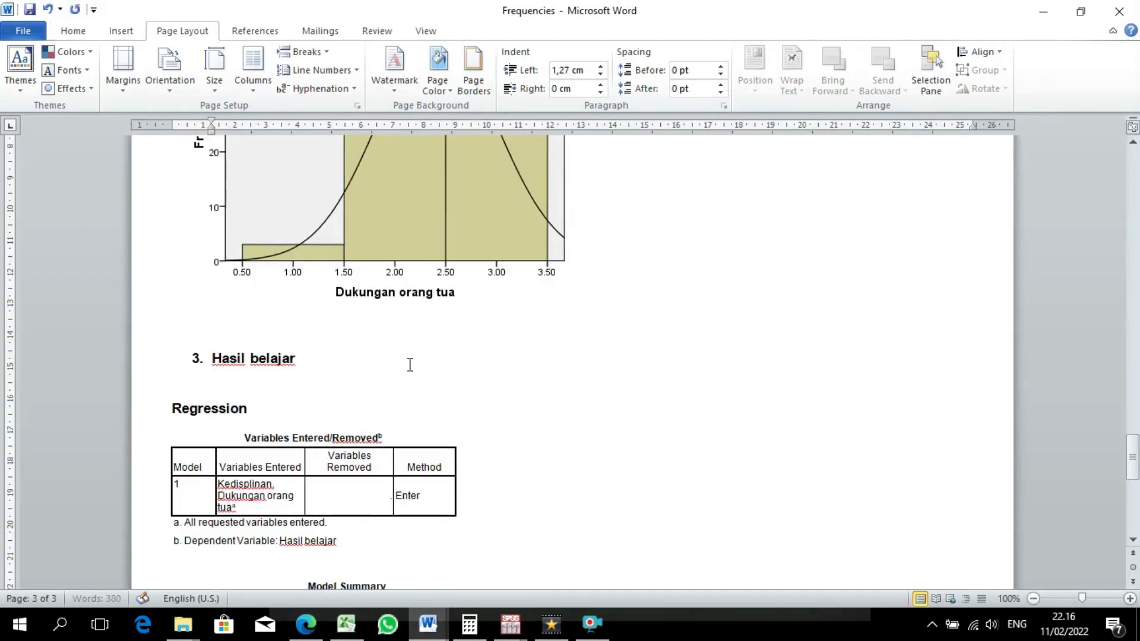
type("Mean ideal (Mi) = ½ (38+20) =29 Standar Deviasi ideal (SDi) = 1/6 (38-20)=3")
- Copy the Statistics table from the Dukungan orang tua section and paste it directly below the Hasil belajar heading
scroll(408, 374, "up", 15)
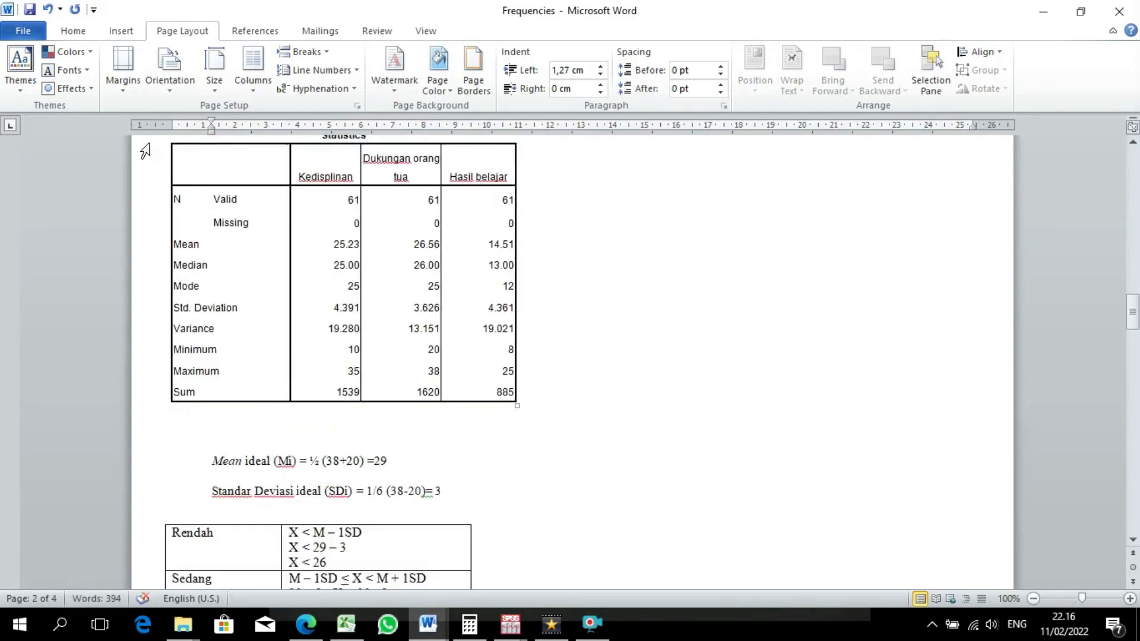
scroll(144, 150, "up", 3)
left_click_drag(153, 199, 409, 532)
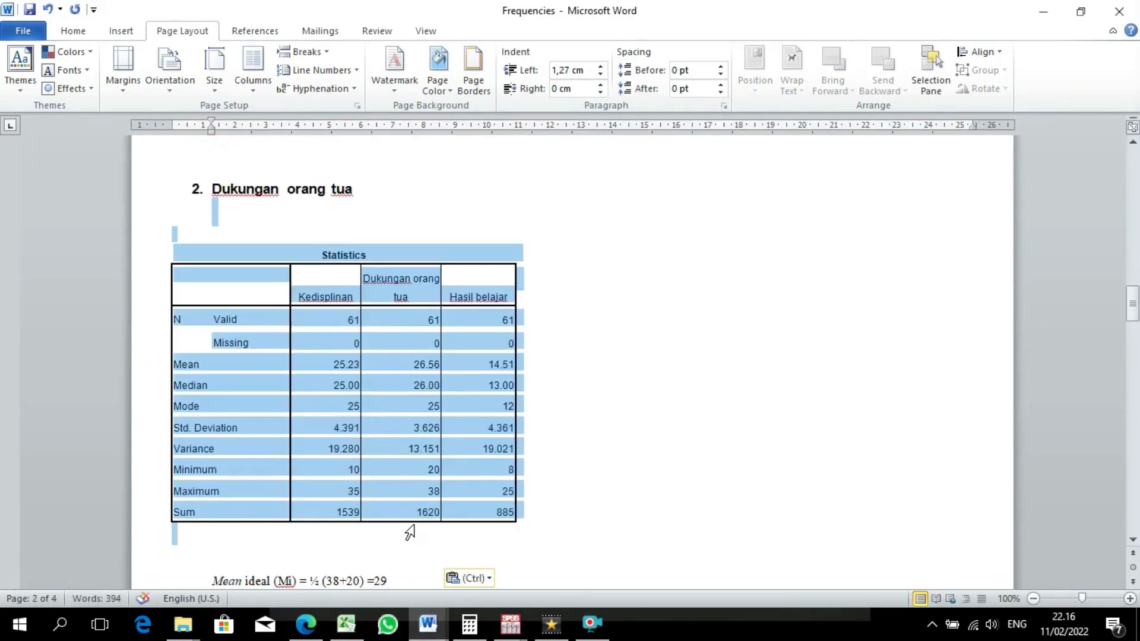
scroll(428, 429, "down", 20)
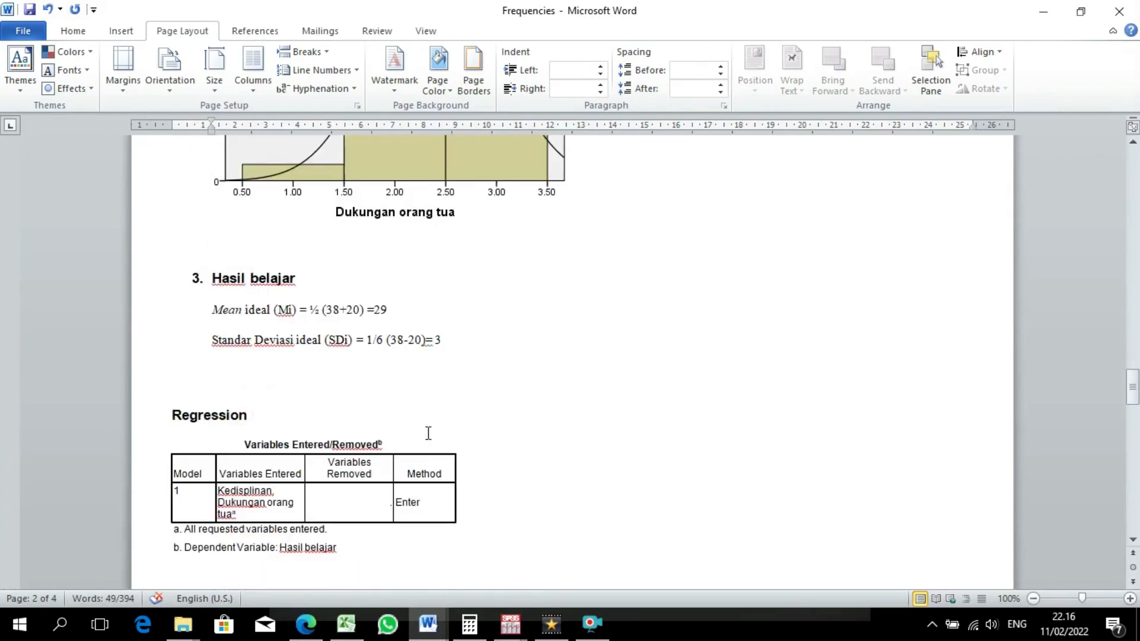
left_click(337, 279)
key("Return")
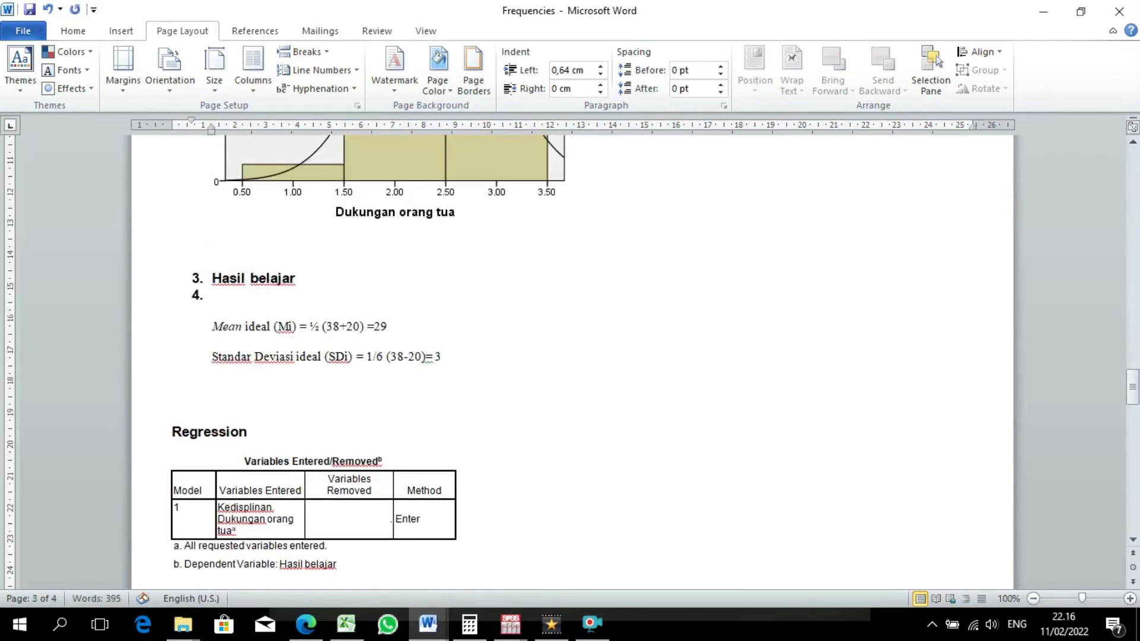
key("BackSpace")
key("ctrl+v")
- Change the numbers in the Hasil belajar Mean ideal formula to (25+8)
scroll(368, 309, "down", 7)
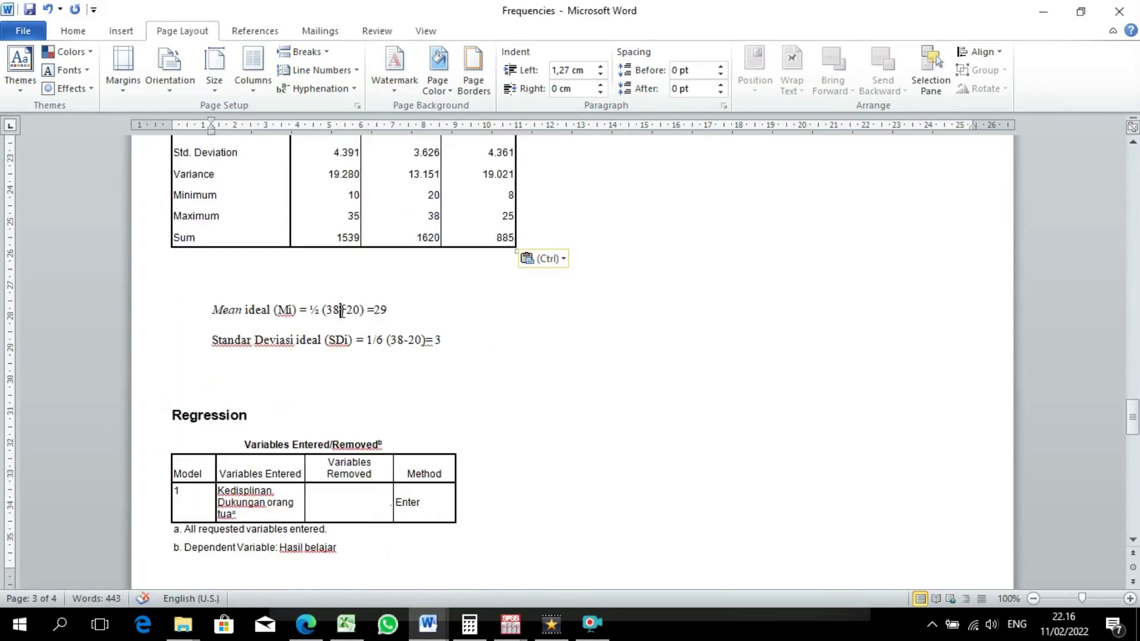
key("BackSpace")
key("BackSpace")
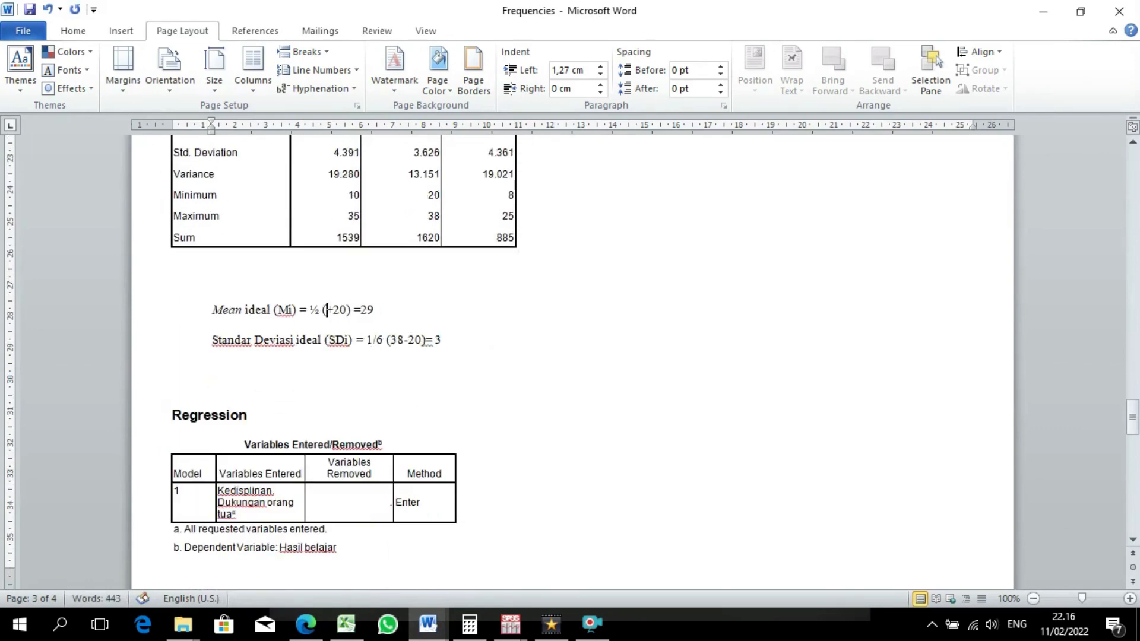
type("25")
key("BackSpace")
key("BackSpace")
type("8")
- Switch to Calculator, clear it, add 25 and 8, and divide the sum by 2
left_click(469, 624)
left_click(689, 313)
left_click(698, 473)
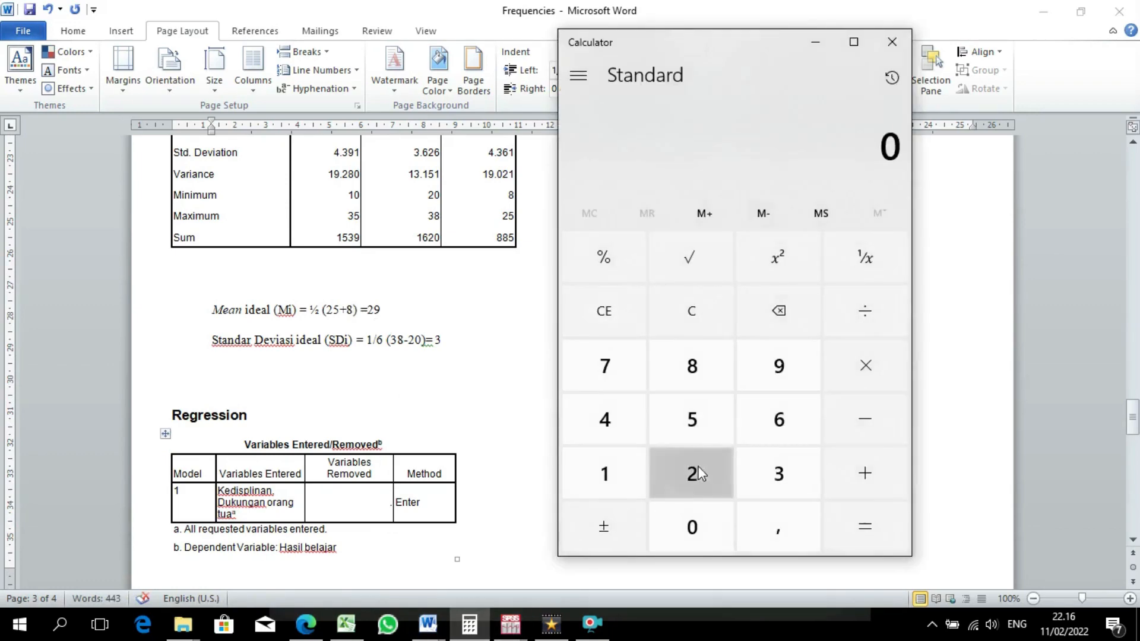
left_click(717, 432)
left_click(879, 478)
left_click(720, 374)
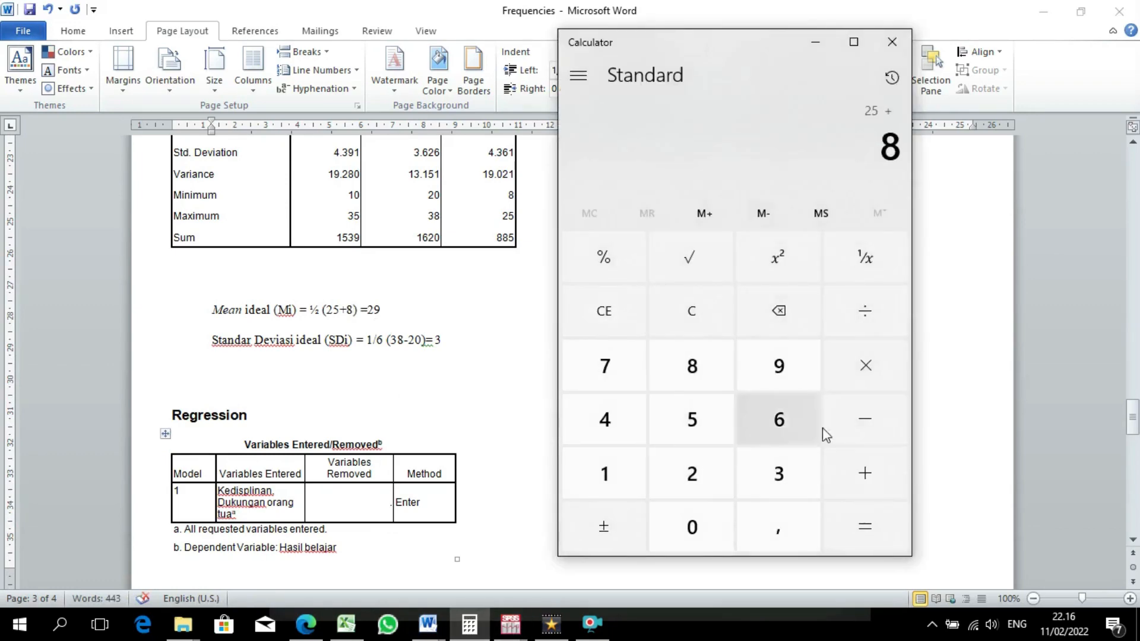
left_click(864, 534)
left_click(868, 313)
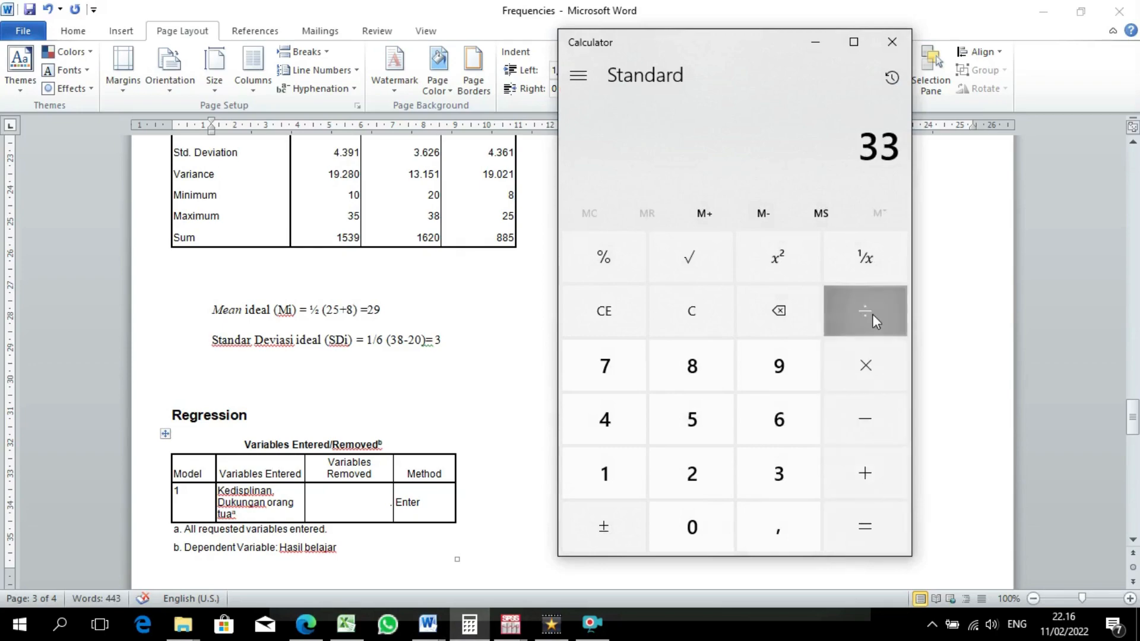
left_click(703, 482)
left_click(883, 536)
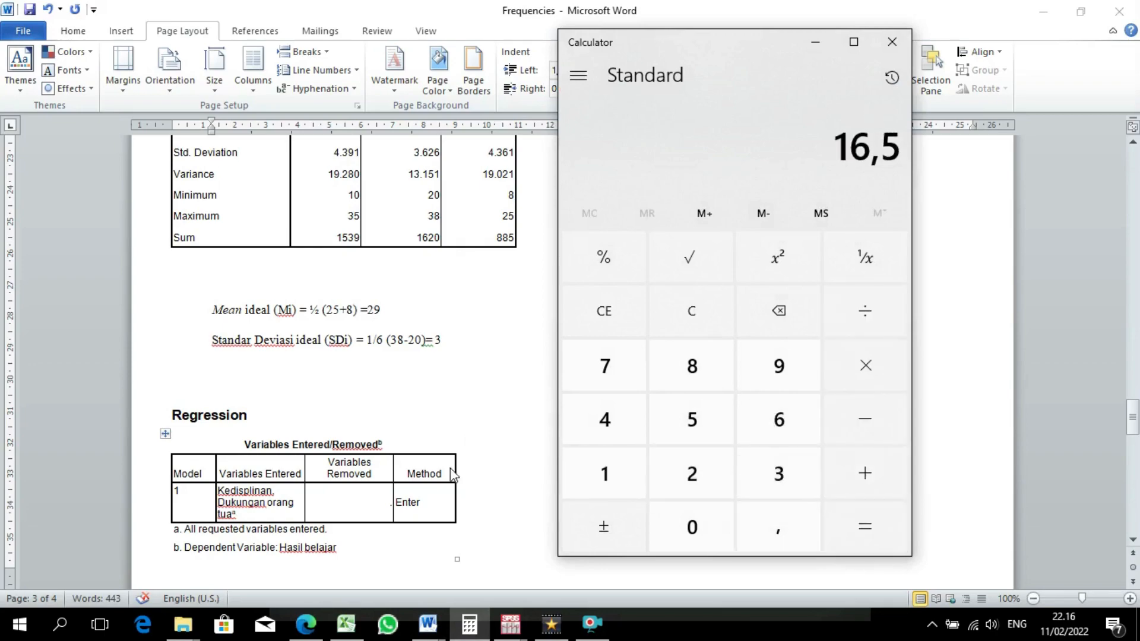
- Return to the Word document and set the result of the Hasil belajar Mean ideal formula to 16,5
left_click(386, 352)
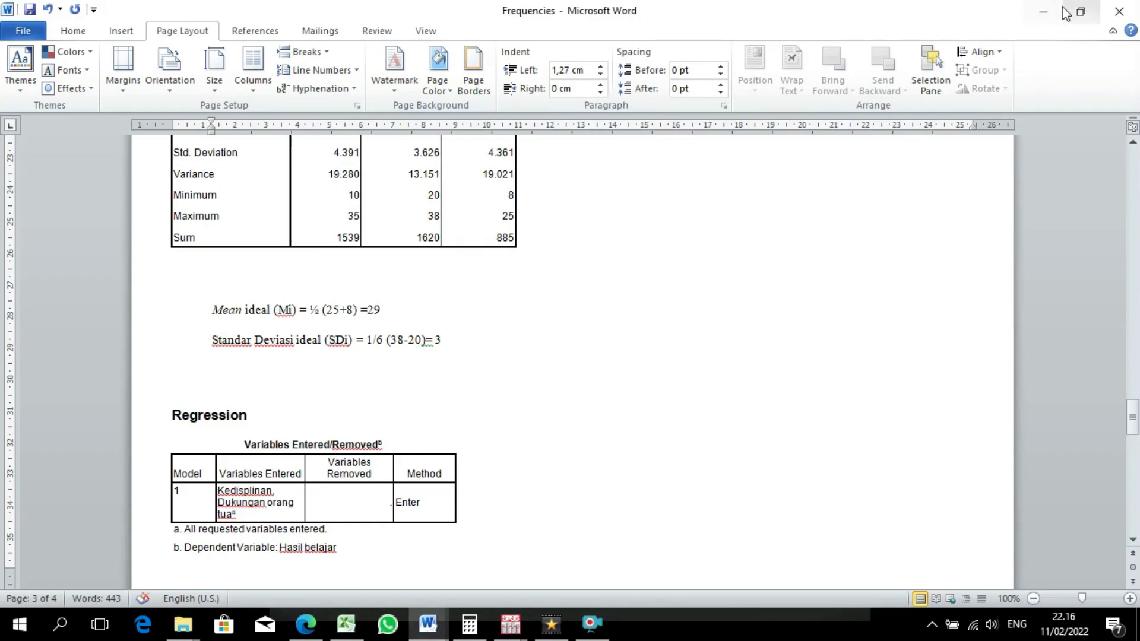
left_click(1080, 11)
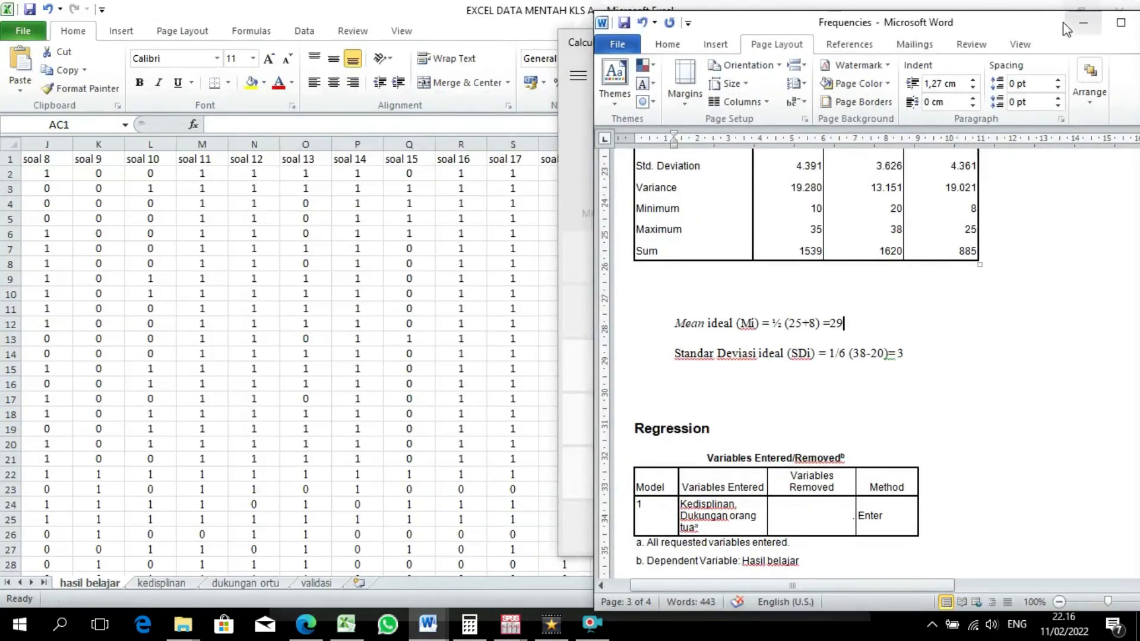
left_click(1121, 22)
key("BackSpace")
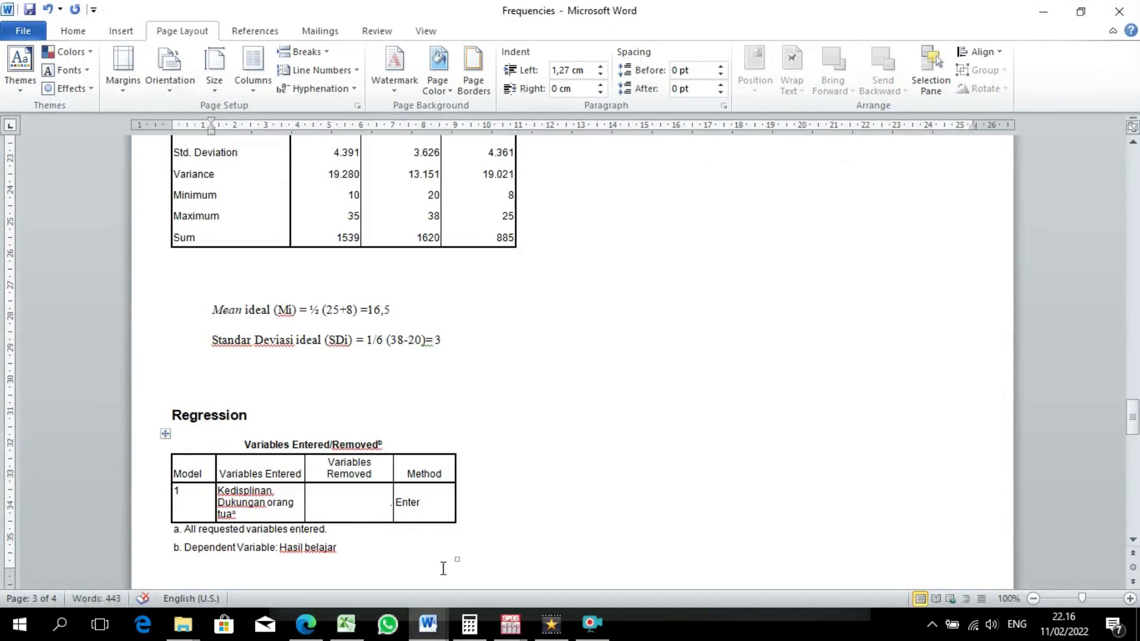
- Switch to Calculator, clear it, subtract 8 from 25, and divide the difference by 6
left_click(469, 623)
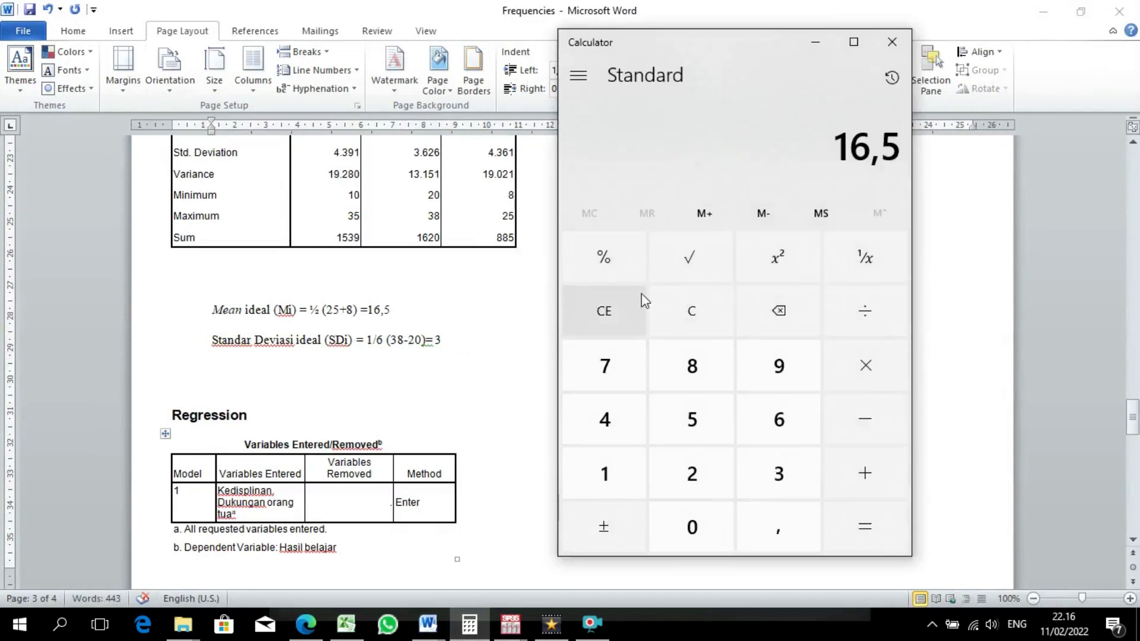
left_click(721, 312)
left_click(709, 466)
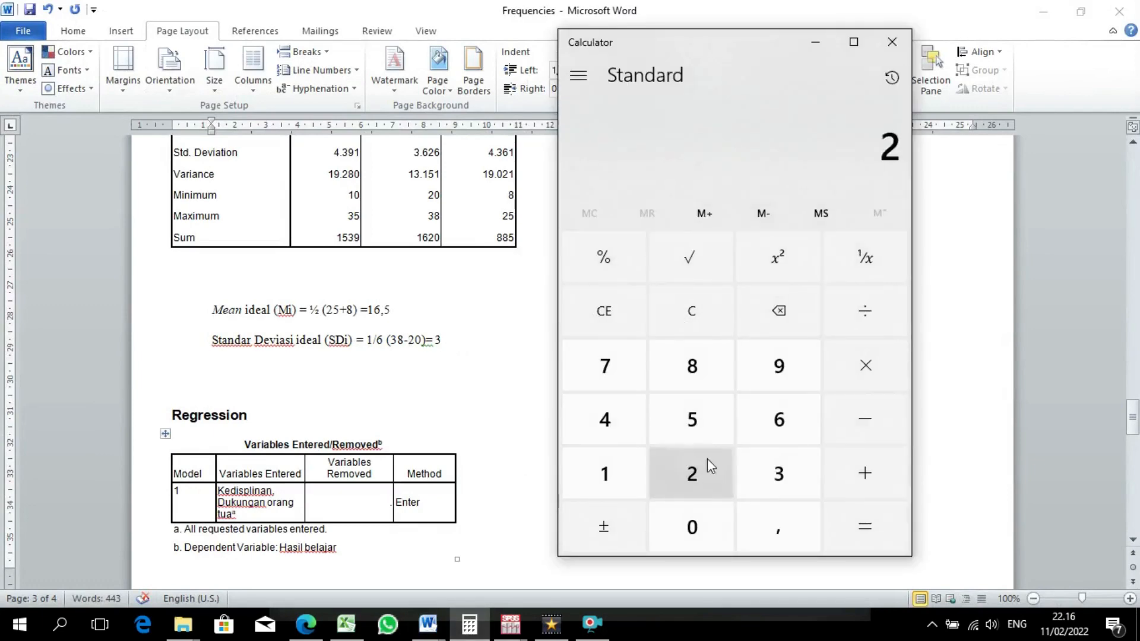
left_click(691, 419)
left_click(860, 420)
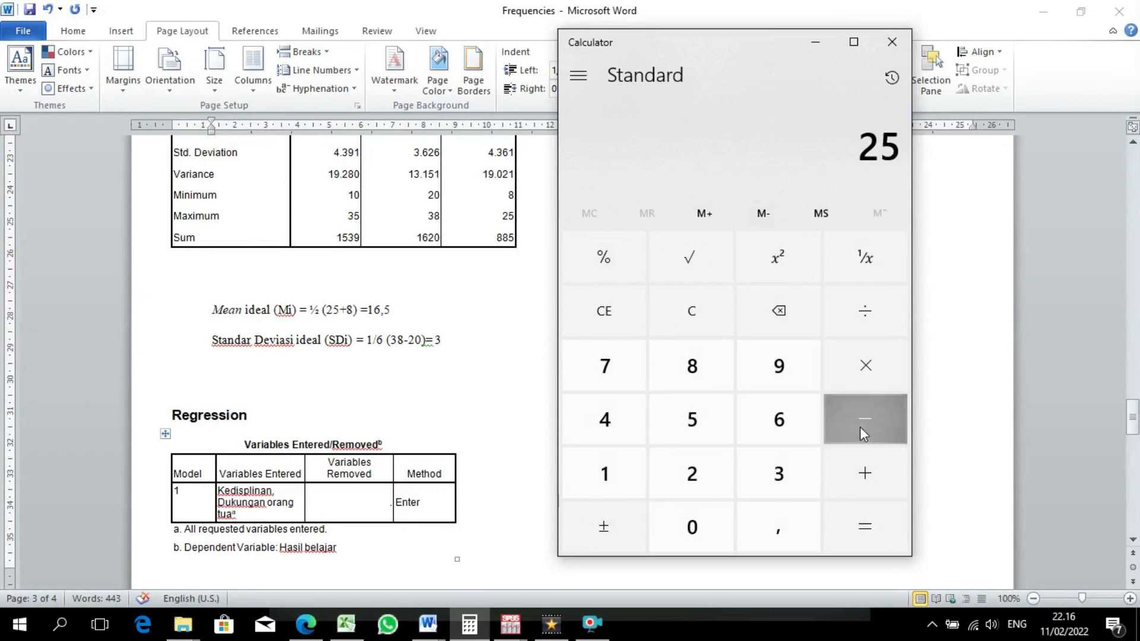
left_click(693, 381)
left_click(850, 521)
left_click(878, 309)
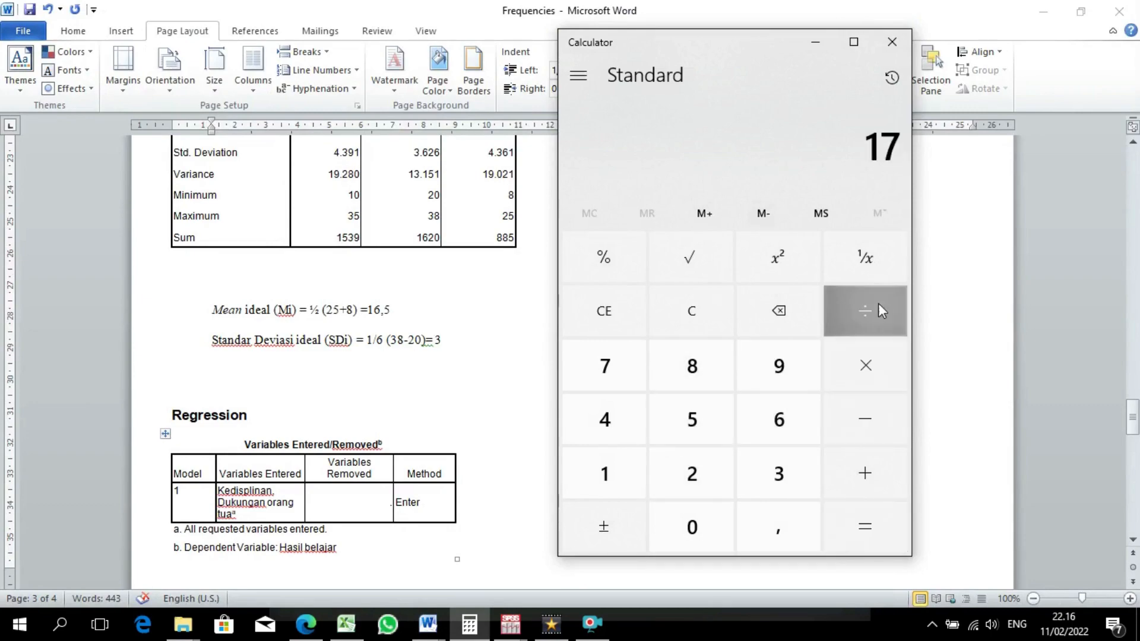
left_click(782, 418)
left_click(866, 524)
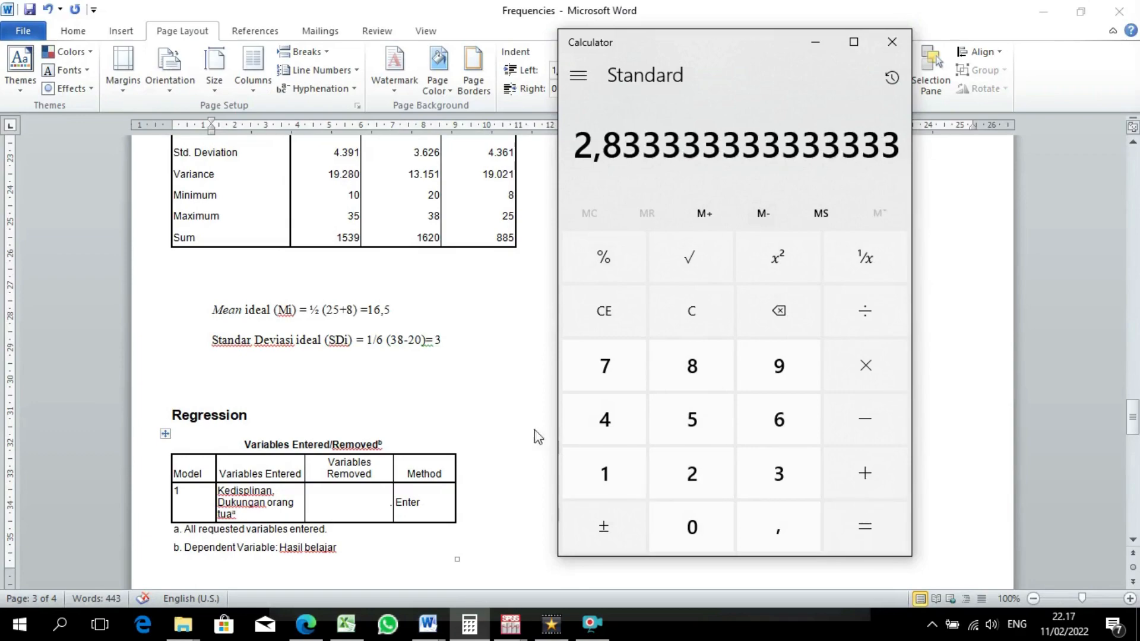
- Return to Word and set the result of the Hasil belajar Standar Deviasi ideal formula to 2,8
left_click(449, 349)
key("BackSpace")
type("2,8")
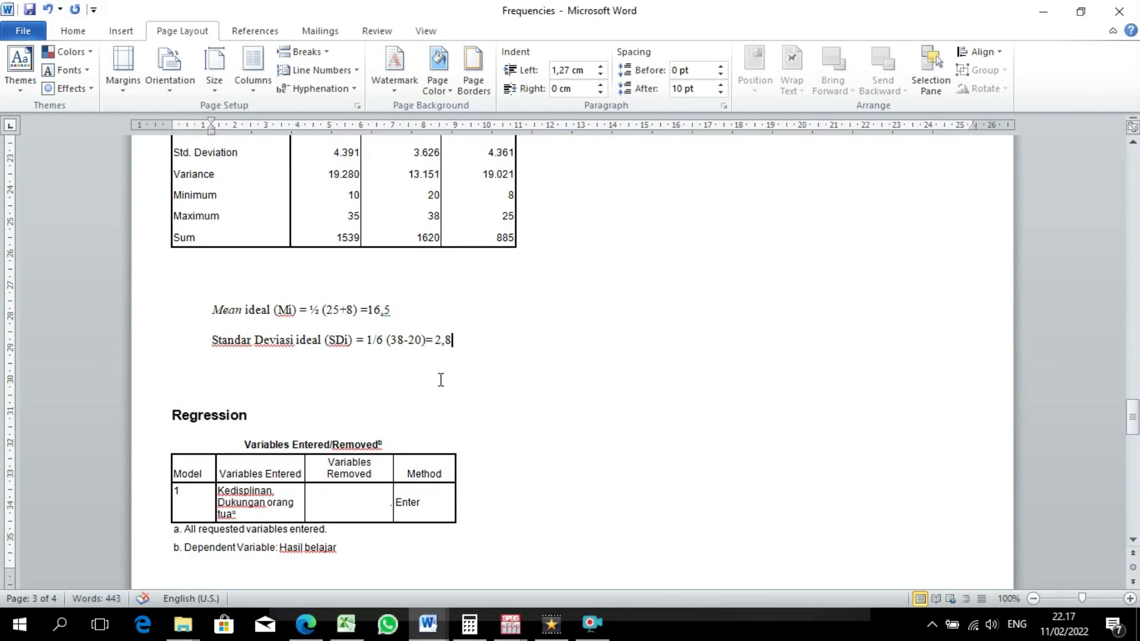
- Copy the Rendah, Sedang and Tinggi table from the Dukungan orang tua section and paste it below the Hasil belajar Standar Deviasi ideal line
scroll(440, 380, "up", 15)
scroll(440, 386, "down", 10)
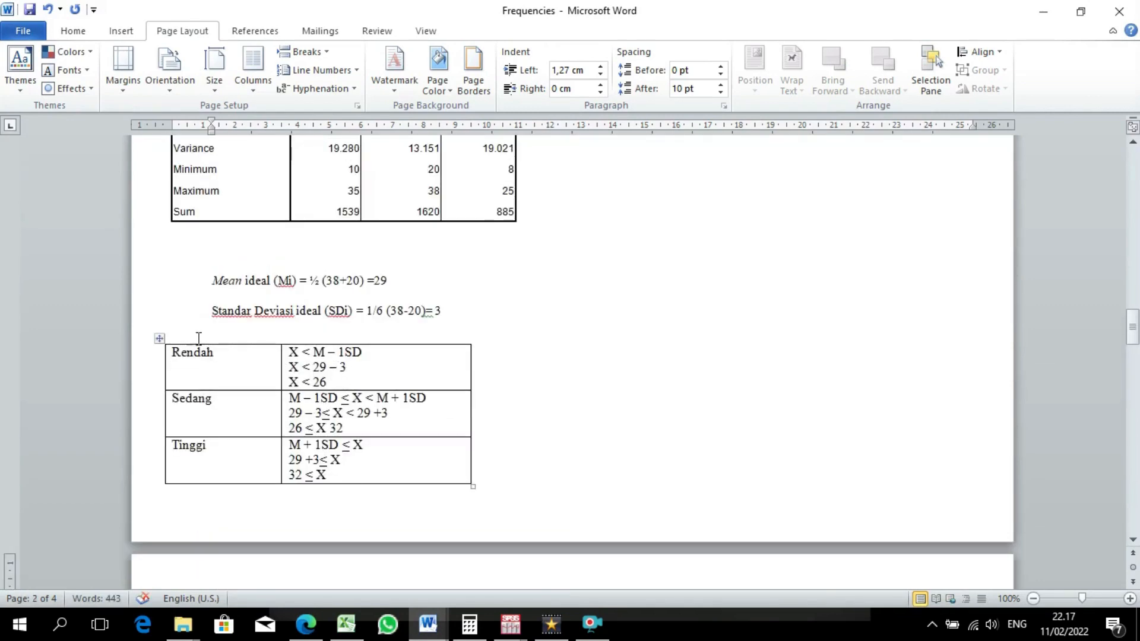
left_click(159, 339)
key("ctrl+c")
scroll(547, 402, "down", 10)
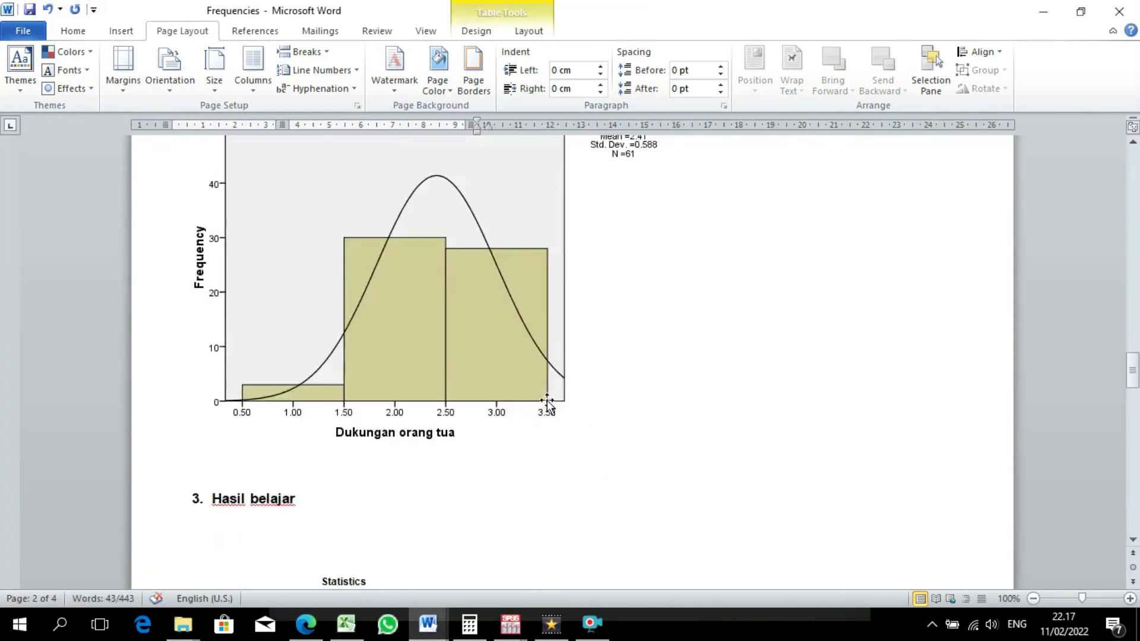
scroll(547, 403, "down", 15)
left_click(358, 221)
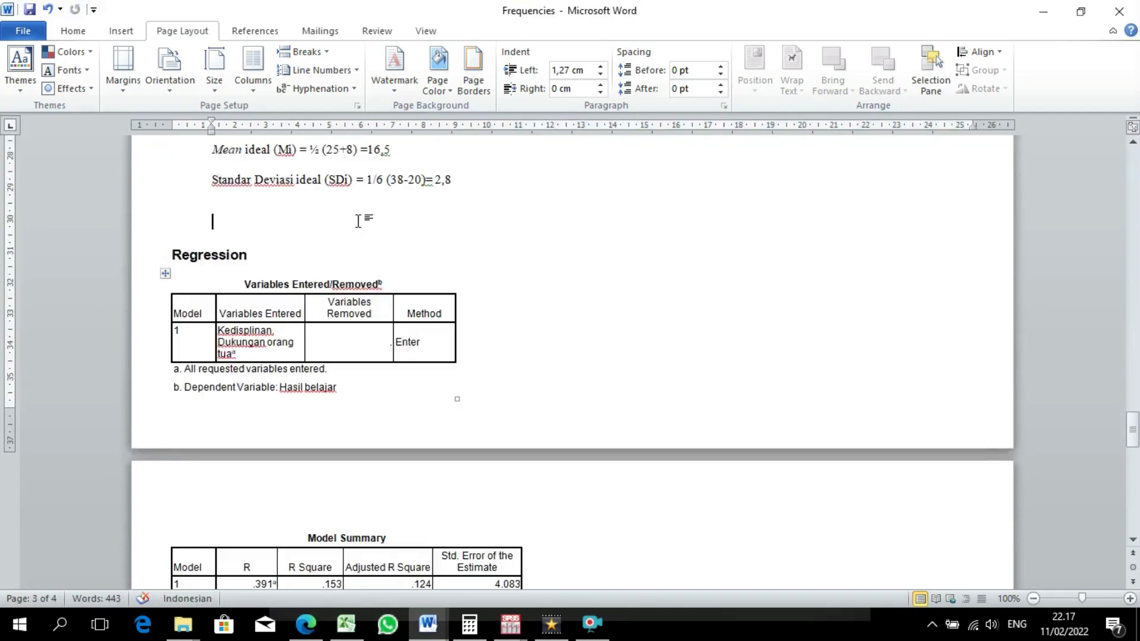
key("ctrl+v")
scroll(362, 267, "up", 3)
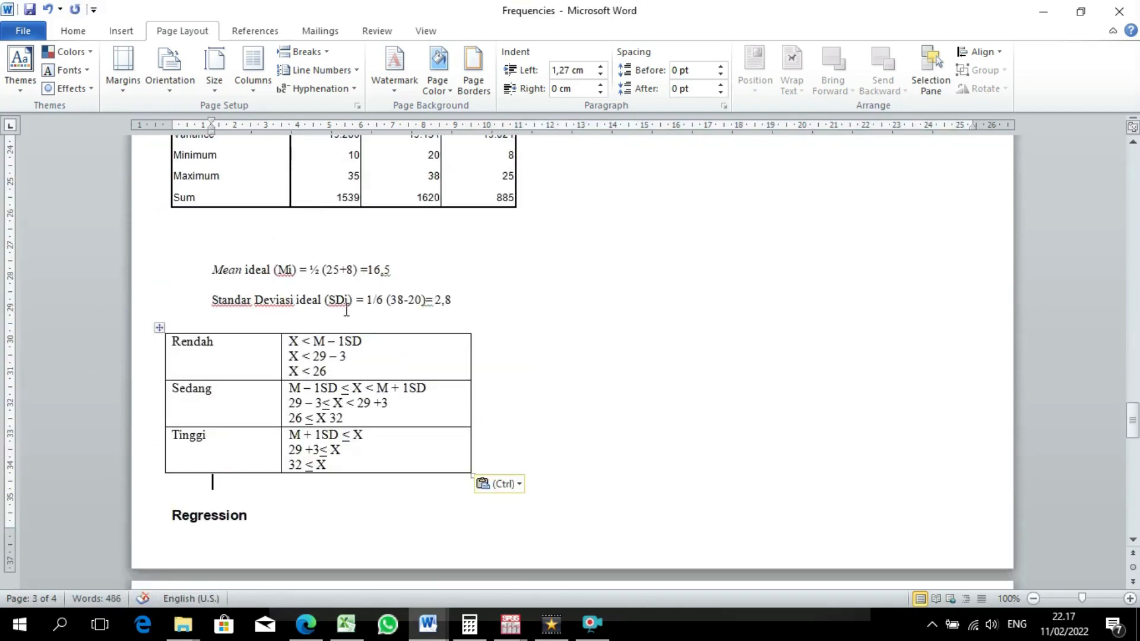
- Change the second line of the Rendah row in the pasted table to X < 16,5 – 2,8
left_click(332, 349)
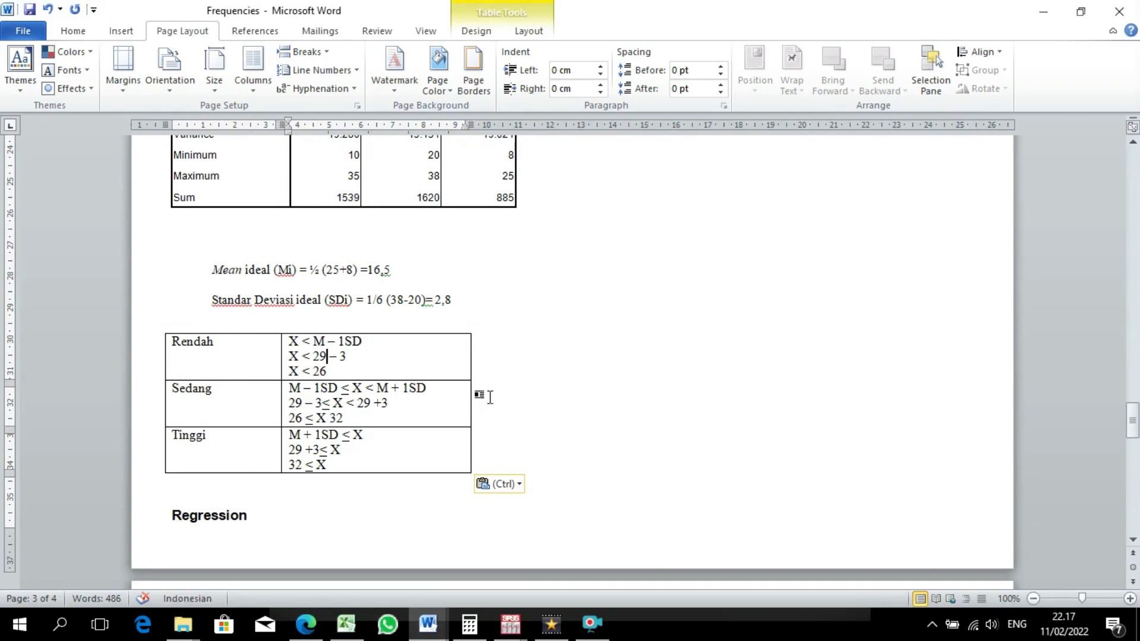
key("BackSpace")
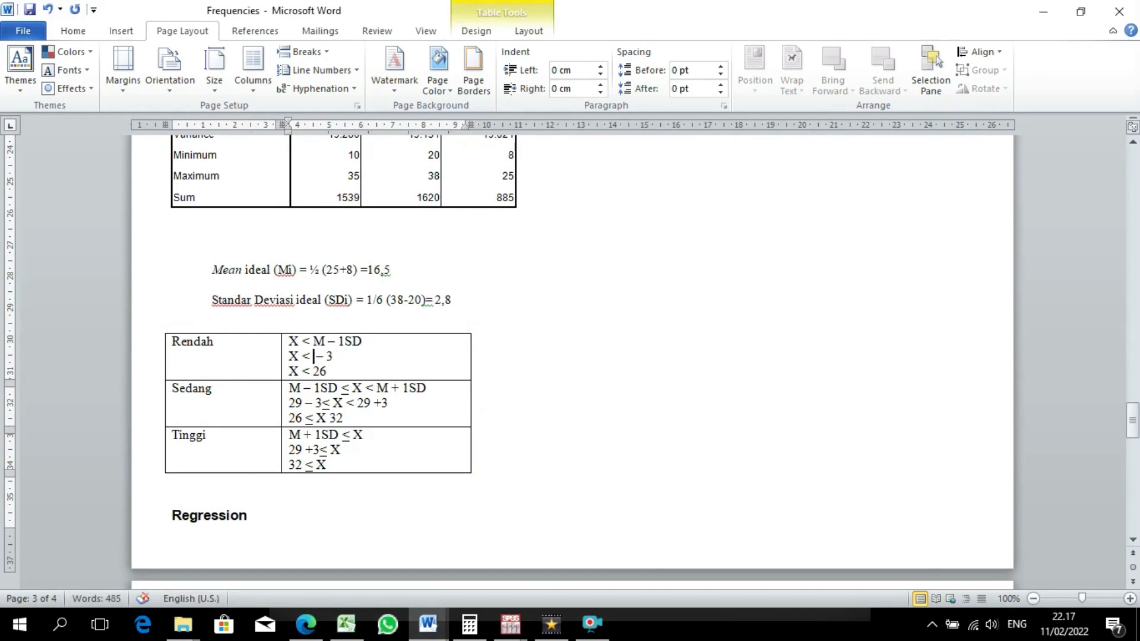
type("16,5")
left_click(397, 358)
key("BackSpace")
type("2,8")
- Switch to Calculator, clear it, and subtract 2,8 from 16,5
left_click(469, 623)
left_click(683, 314)
left_click(618, 473)
left_click(771, 427)
left_click(848, 409)
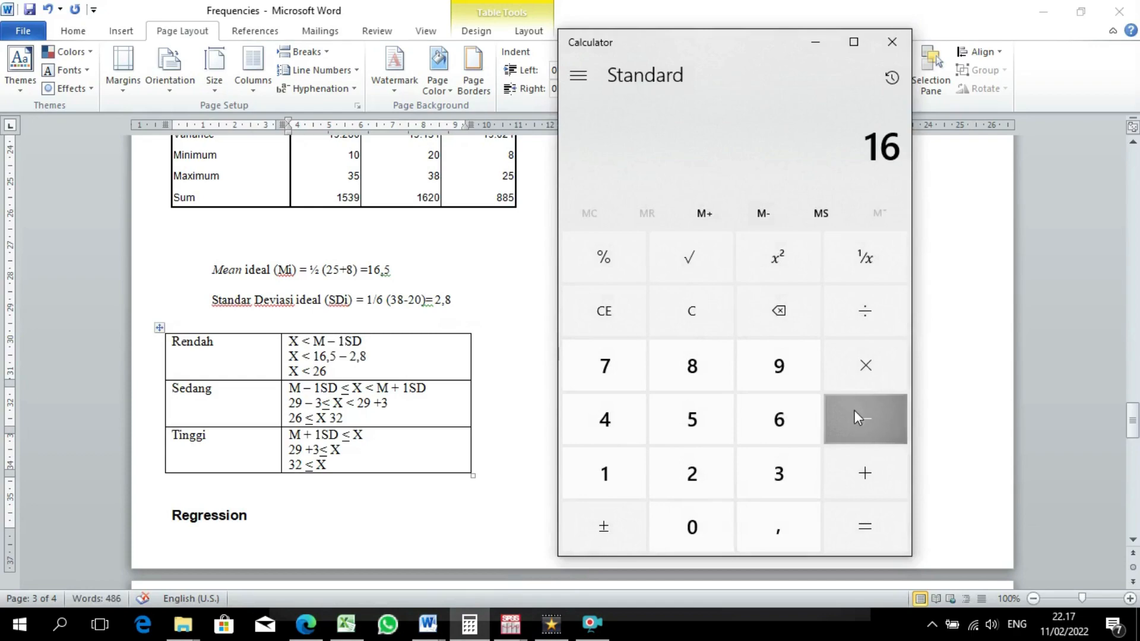
key("comma")
left_click(718, 426)
left_click(863, 423)
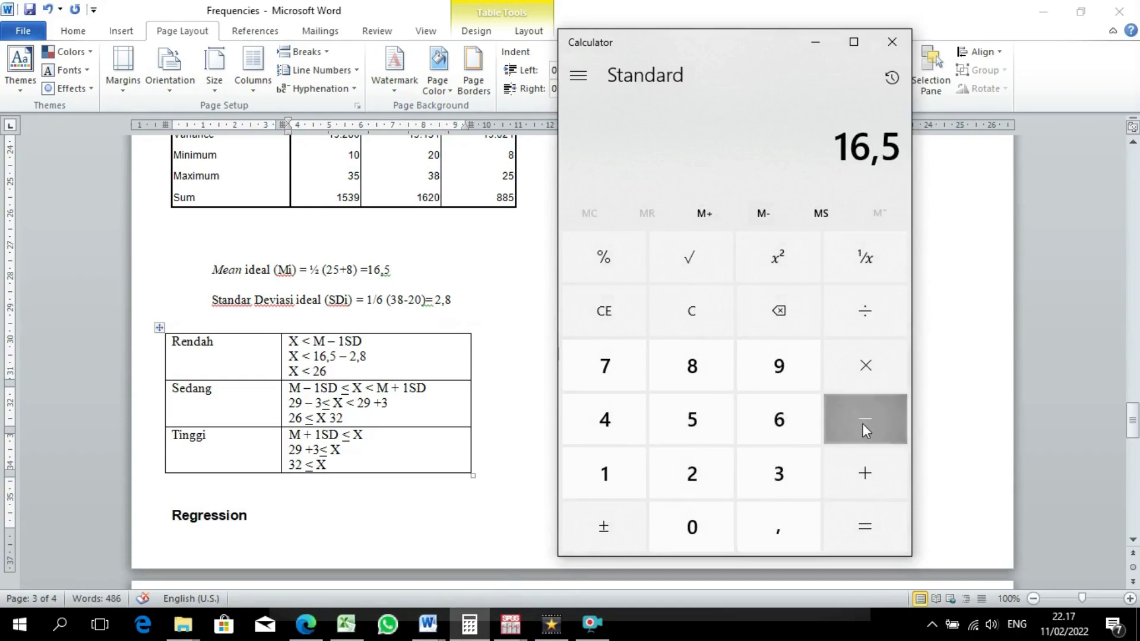
left_click(692, 474)
key("comma")
left_click(711, 370)
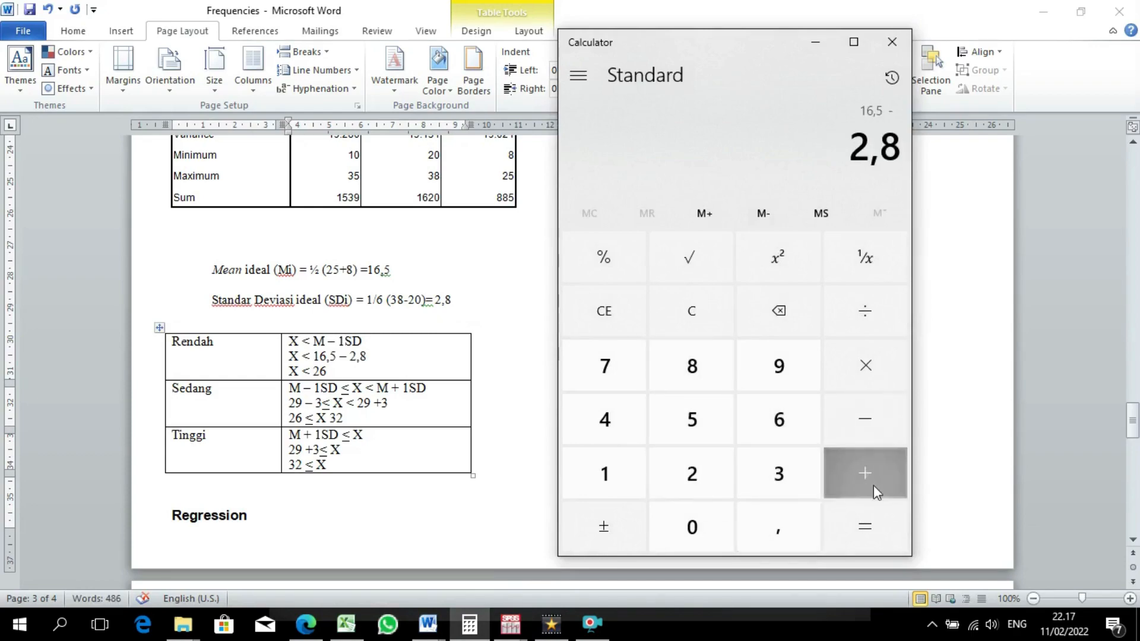
left_click(865, 520)
- Return to Word and change the last line of the Rendah row to X < 13,7, rechecking the calculator result
left_click(375, 374)
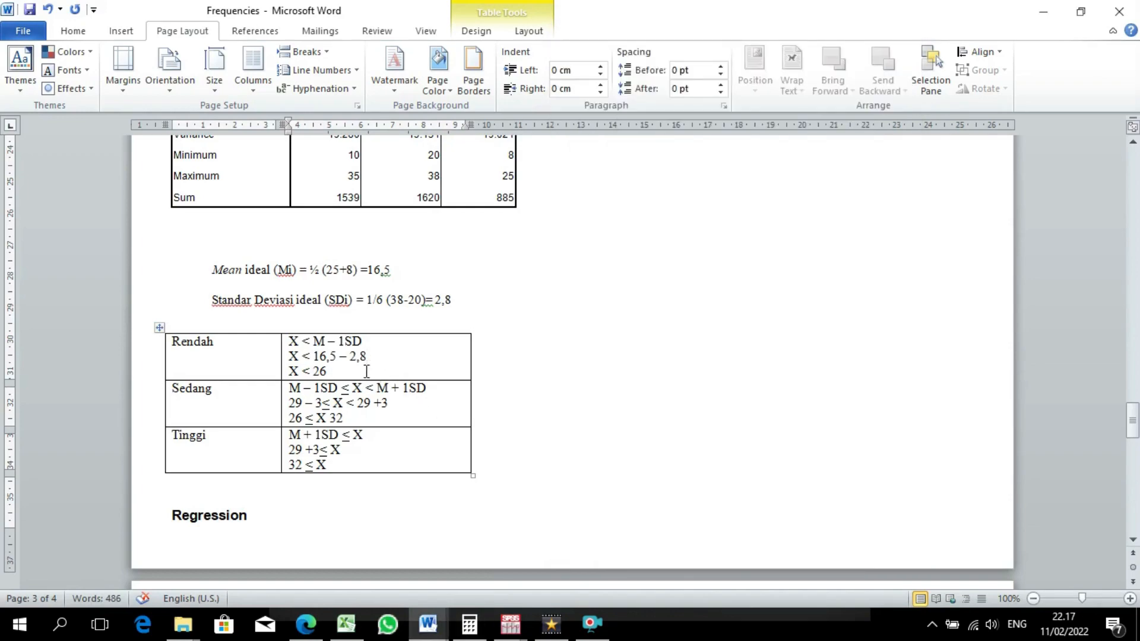
left_click(469, 624)
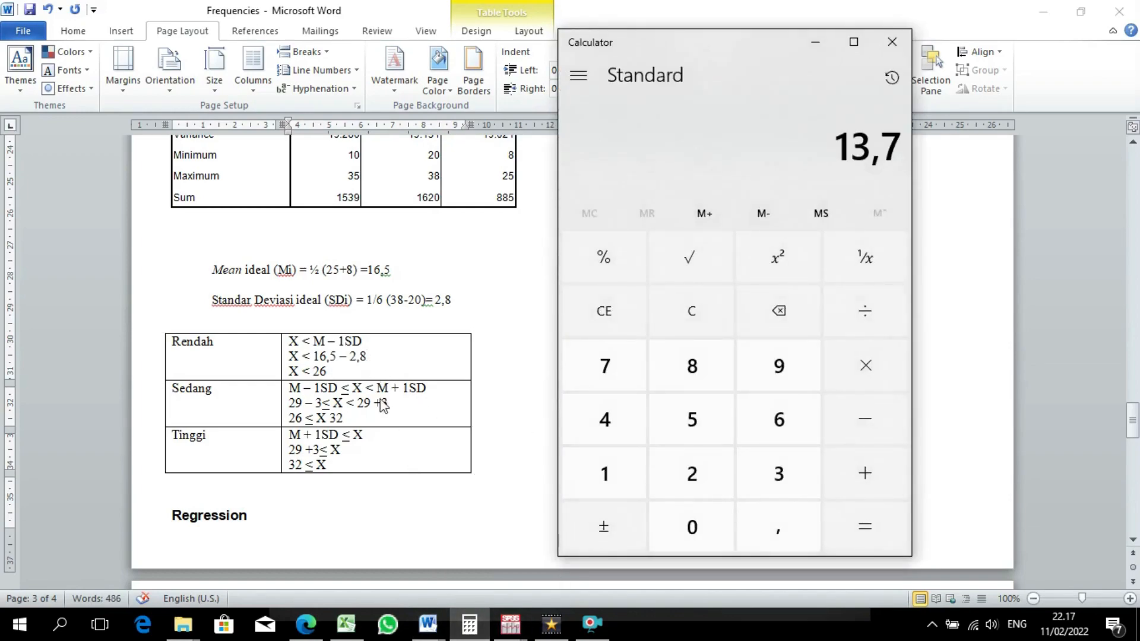
left_click(370, 370)
left_click(348, 372)
key("BackSpace")
key("BackSpace")
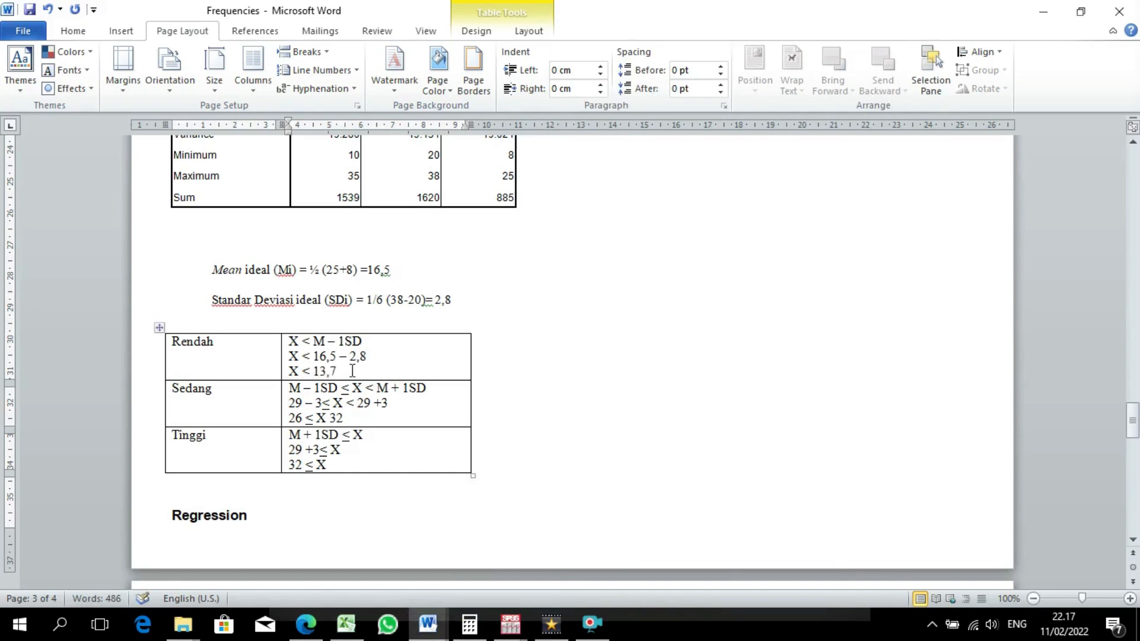
- Copy 16,5 – 2,8 from the Rendah row and paste it over 29 – 3 in the Sedang row
left_click_drag(379, 358, 324, 361)
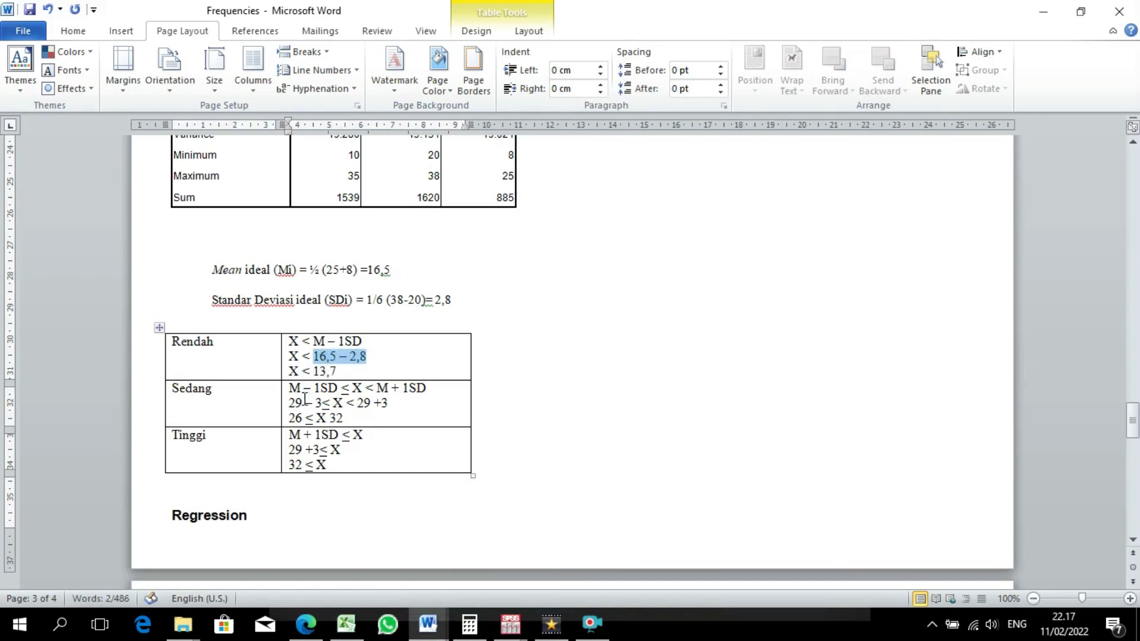
key("ctrl+c")
left_click_drag(326, 403, 290, 403)
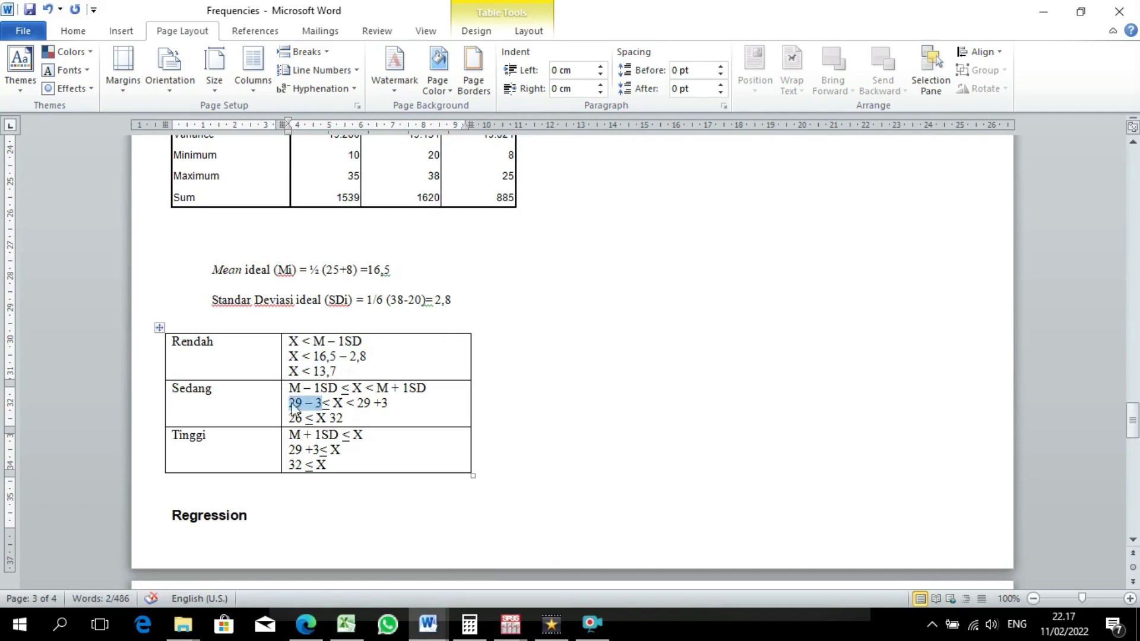
key("ctrl+v")
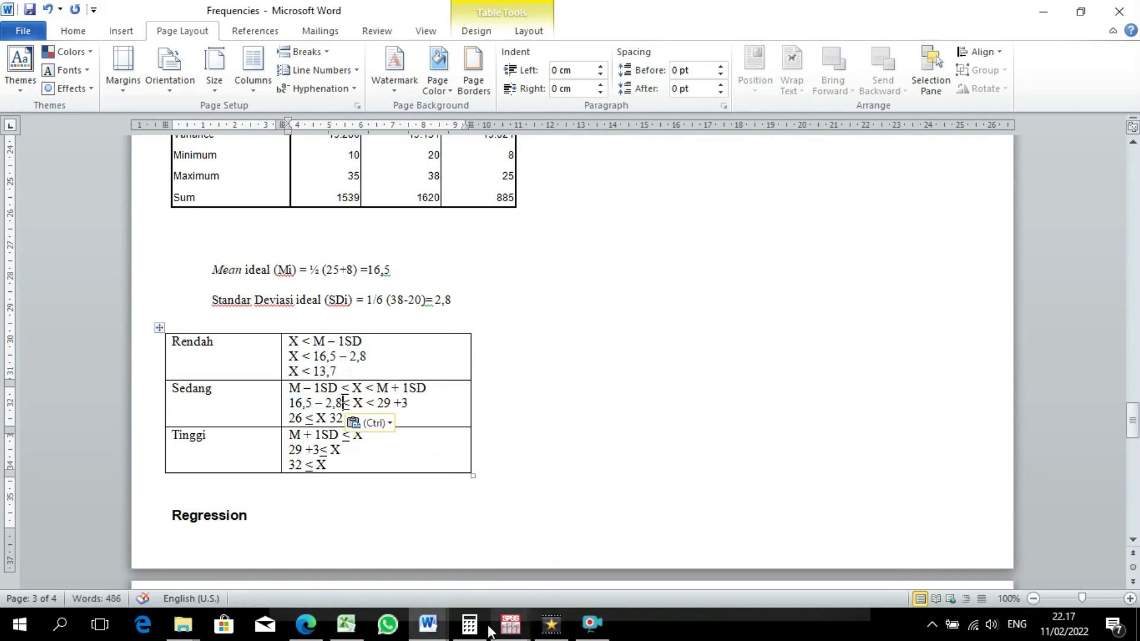
left_click(469, 623)
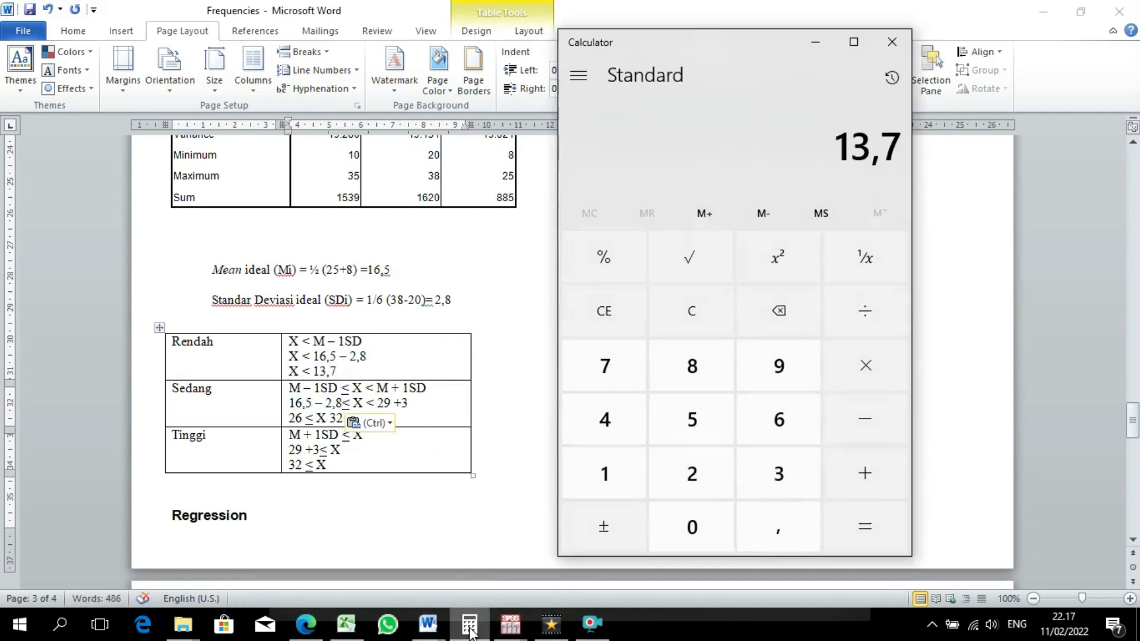
left_click(681, 300)
left_click(715, 472)
left_click(790, 473)
left_click(843, 470)
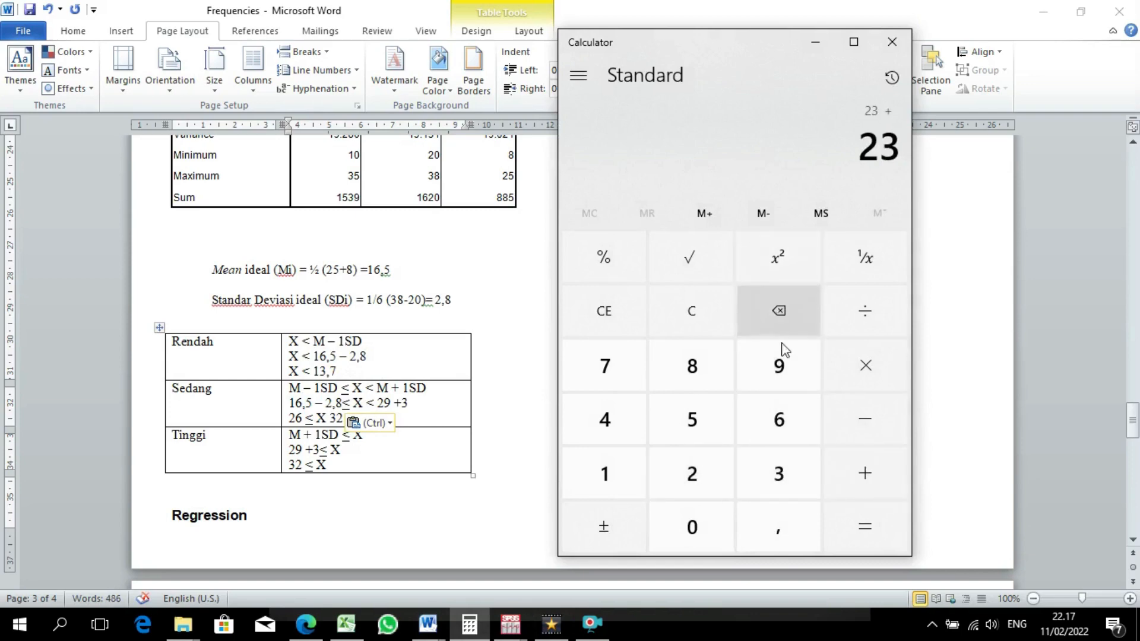
left_click(779, 363)
left_click(721, 304)
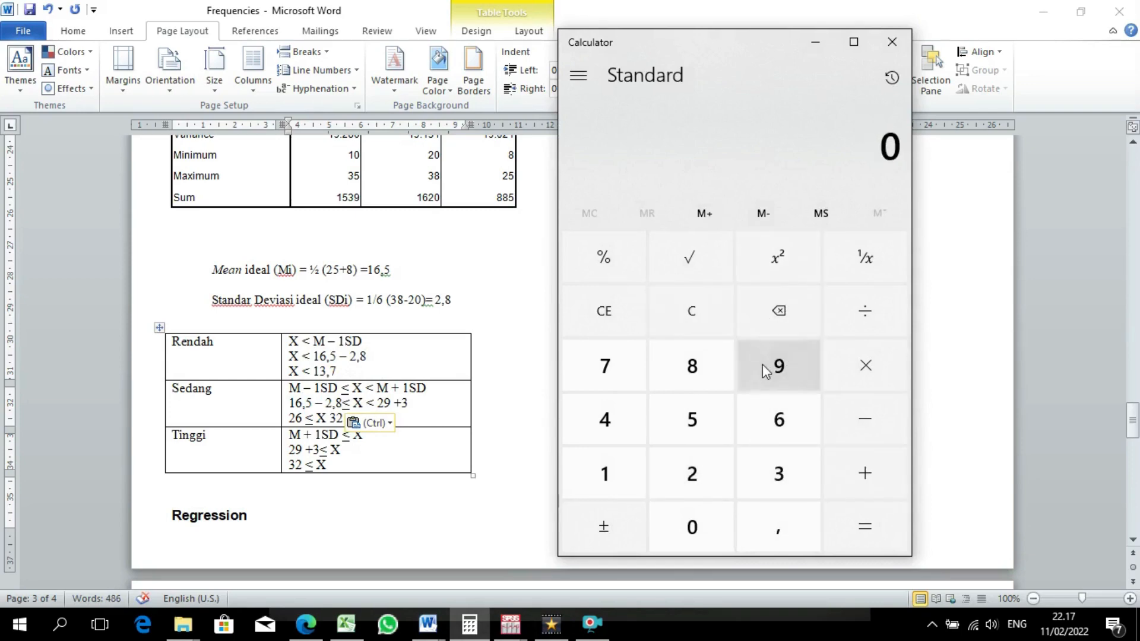
- Add 16,5 and 3 in the calculator
left_click(605, 474)
left_click(779, 419)
left_click(778, 526)
left_click(713, 417)
left_click(841, 473)
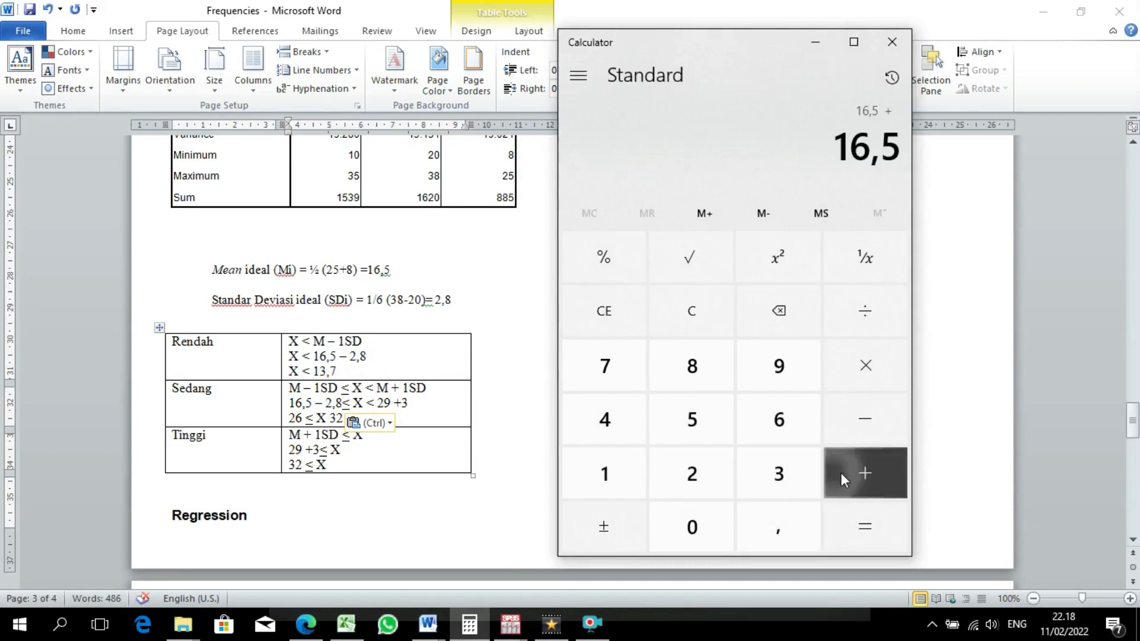
left_click(795, 472)
left_click(873, 524)
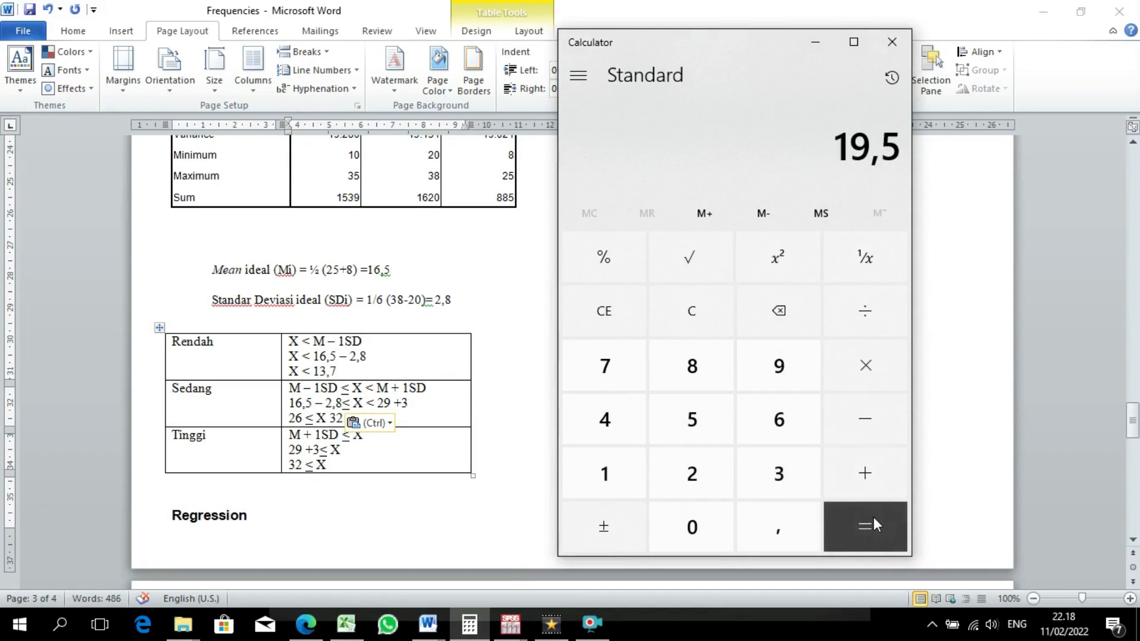
- Return to Word and replace 29 +3 in the Sedang row with 16,5 + 2,8, reusing the copied expression
left_click(408, 405)
left_click_drag(409, 404, 393, 404)
key("ctrl+v")
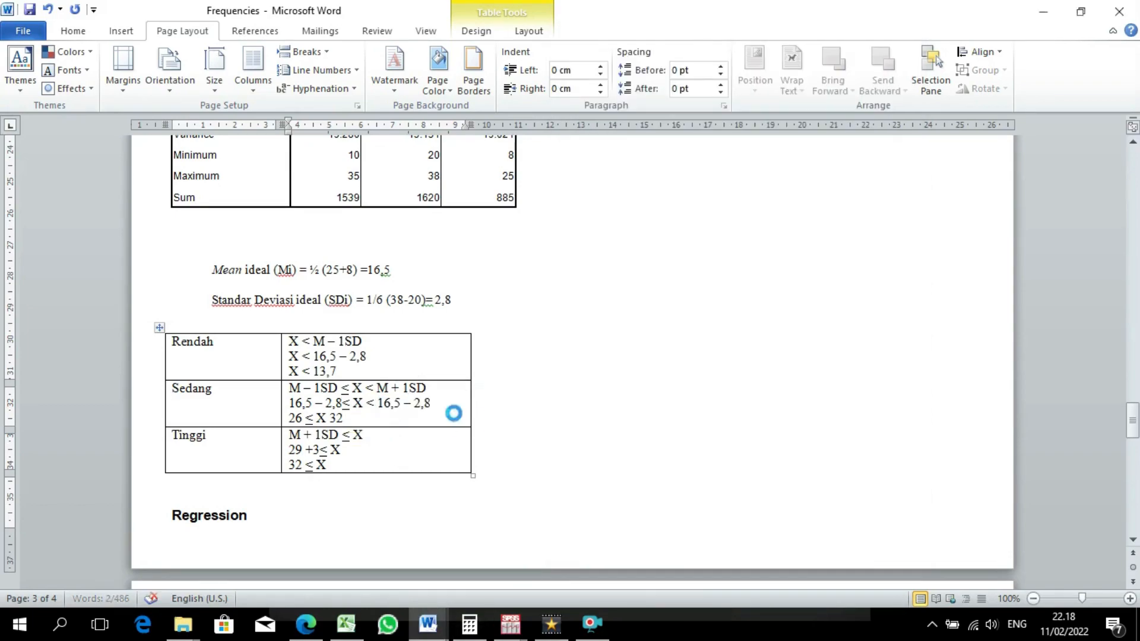
key("BackSpace")
type("+")
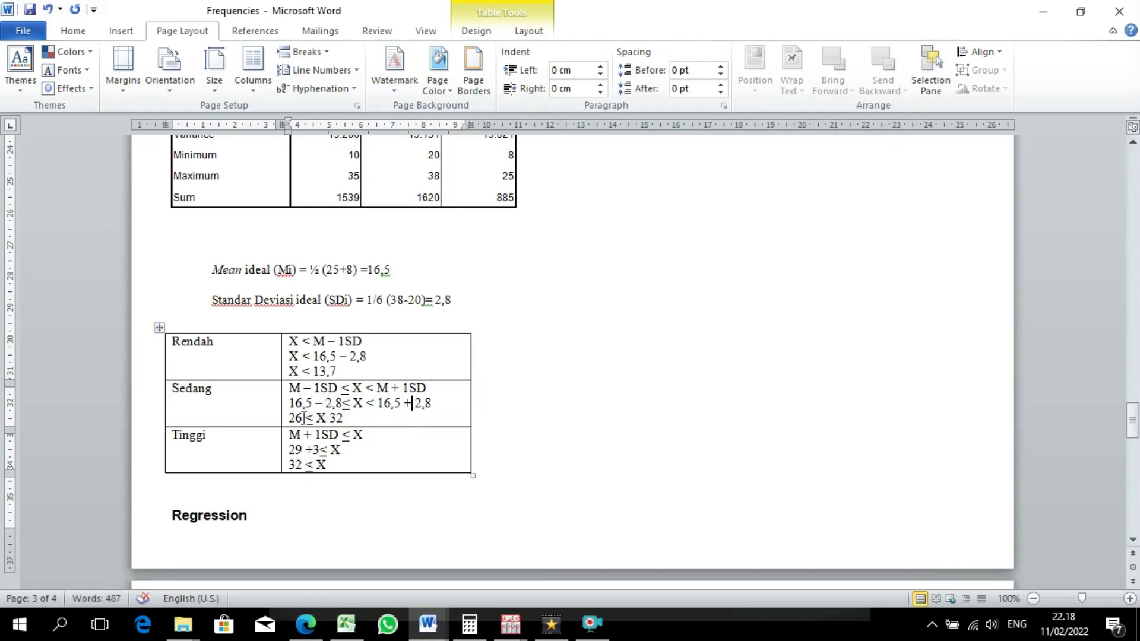
- Change the last line of the Sedang row to 13,7 ≤ X 19,5
key("BackSpace")
key("BackSpace")
type("13,7 ≤ X ")
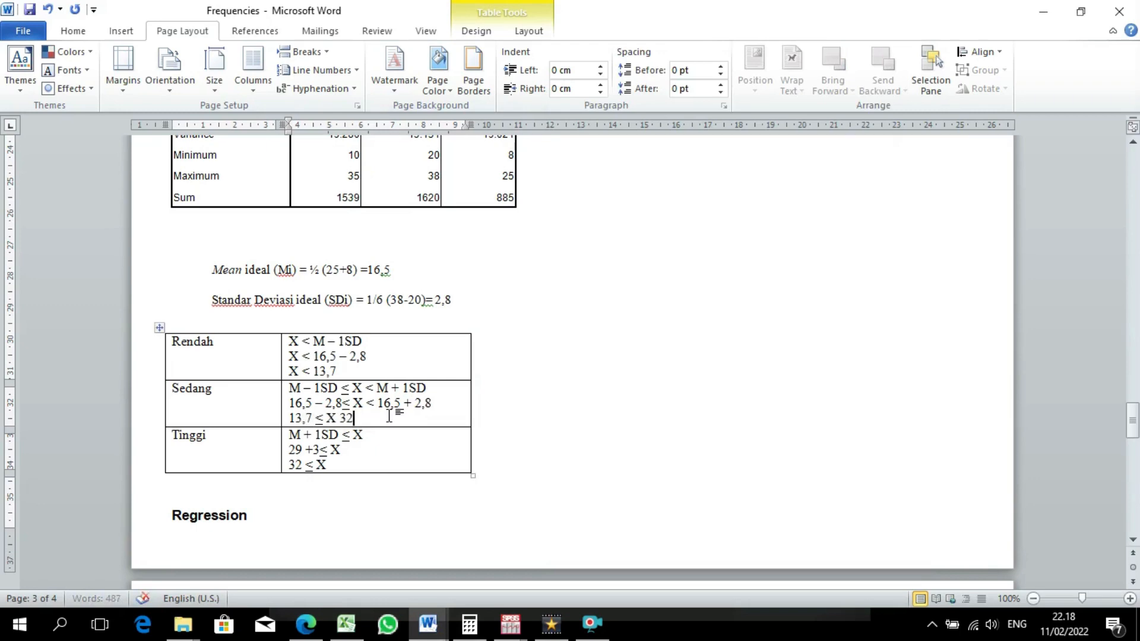
type("19,5")
- Copy 16,5 + 2,8 into the Tinggi row, set its last line to 19,5 ≤ X, and add a blank line below the table
left_click_drag(431, 404, 382, 407)
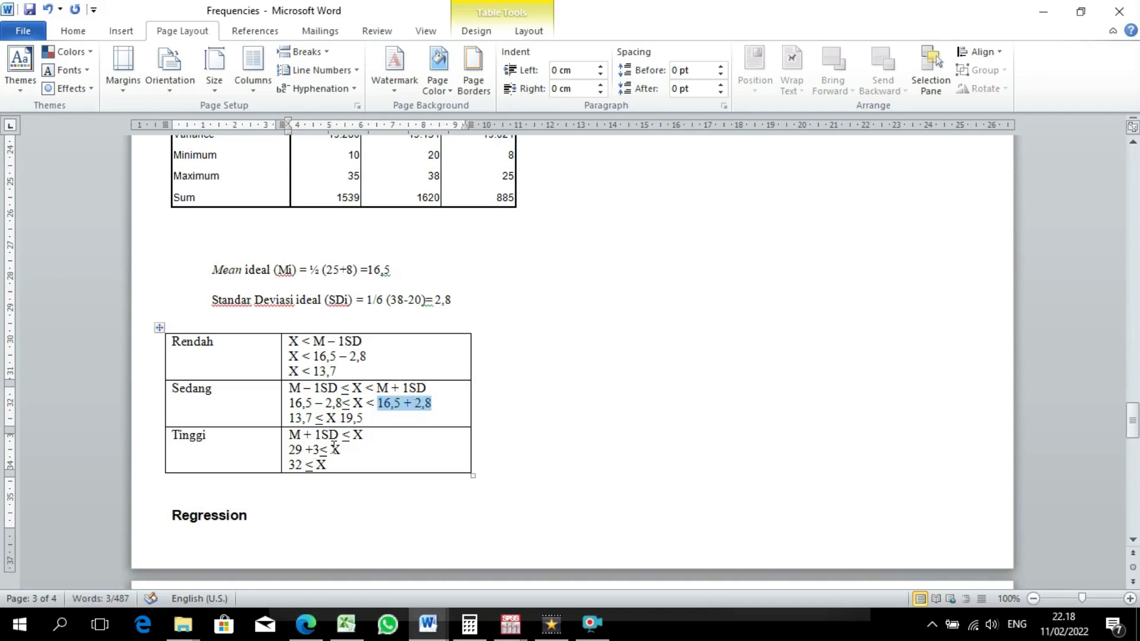
left_click_drag(319, 453, 289, 465)
key("ctrl+v")
type("19,")
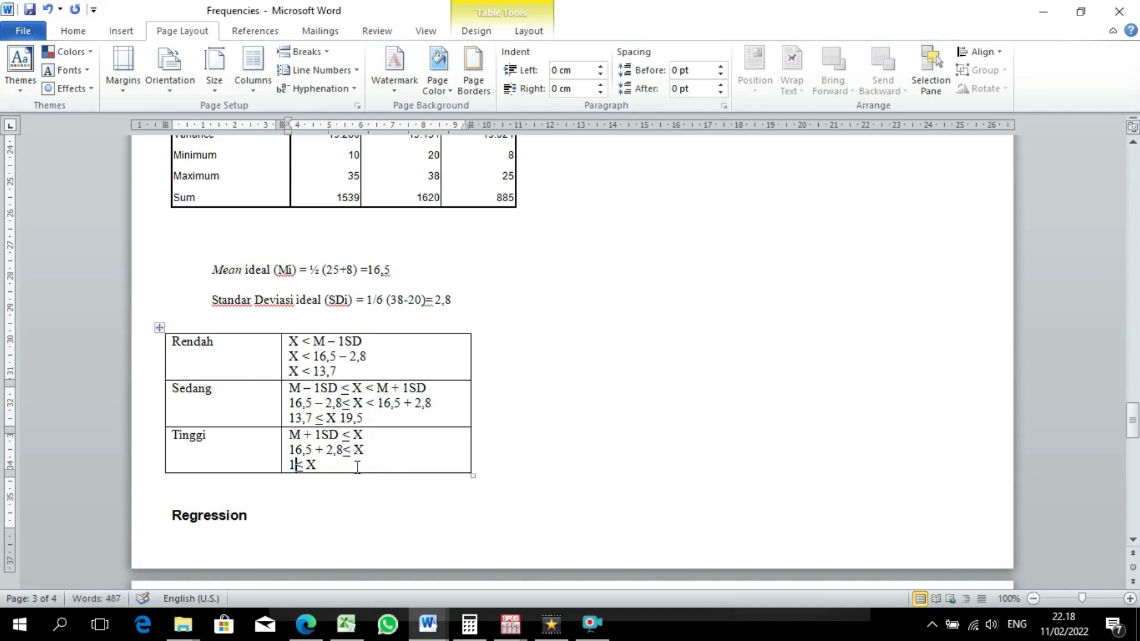
left_click(372, 499)
key("Return")
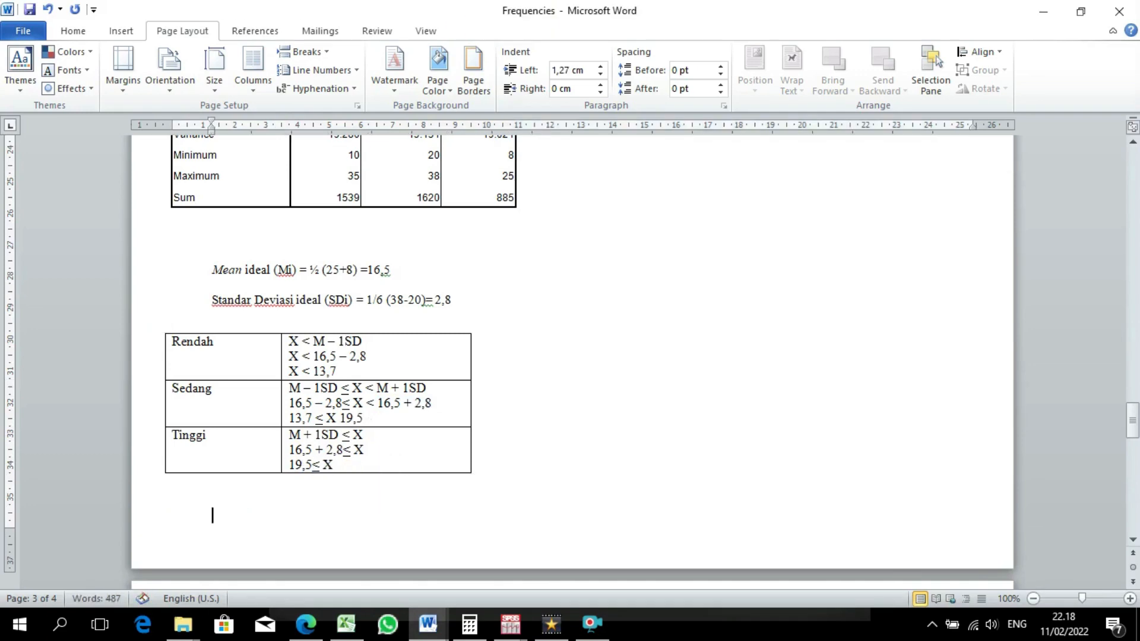
- Switch to Excel and copy the category formulas in O2:P2 of the kedisplinan sheet to AC2 of the hasil belajar sheet
left_click(1080, 13)
left_click(479, 300)
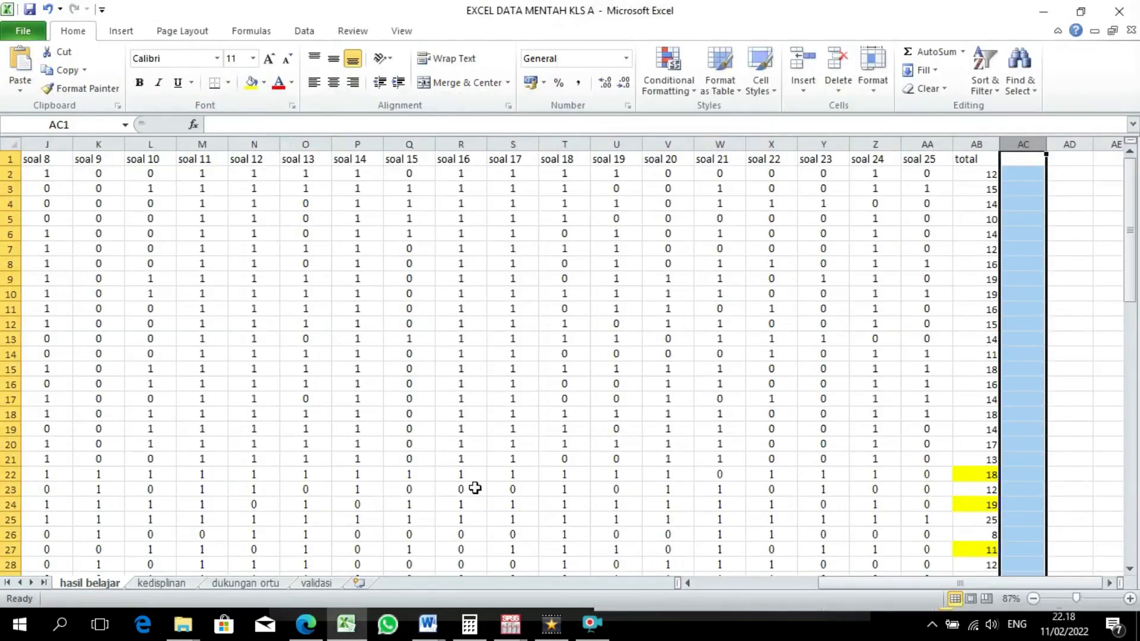
left_click(180, 583)
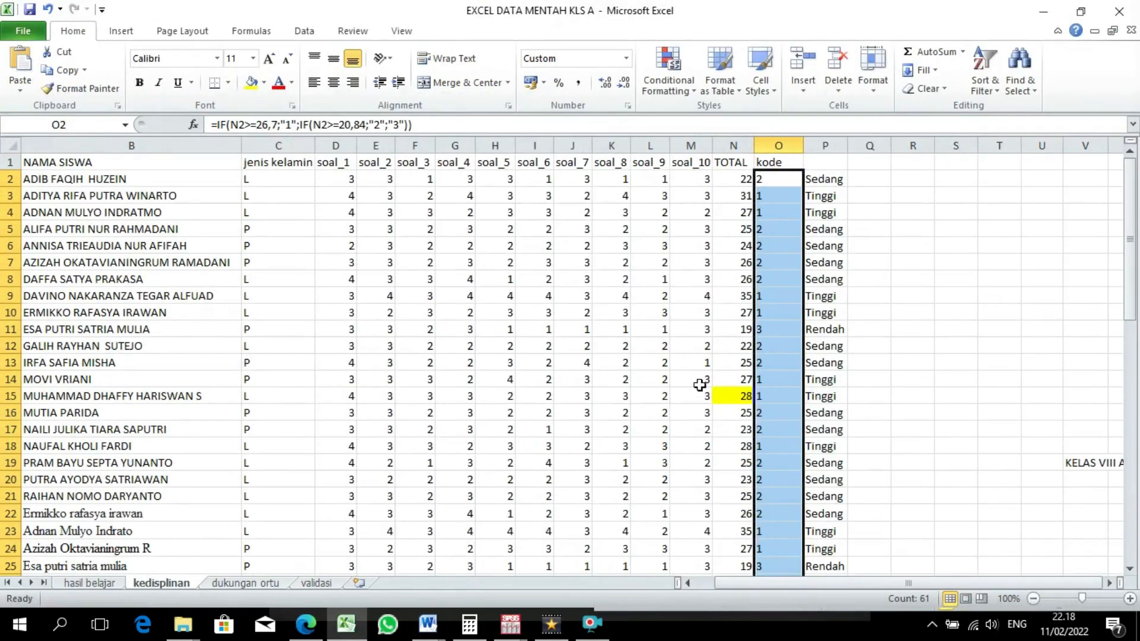
left_click(780, 182)
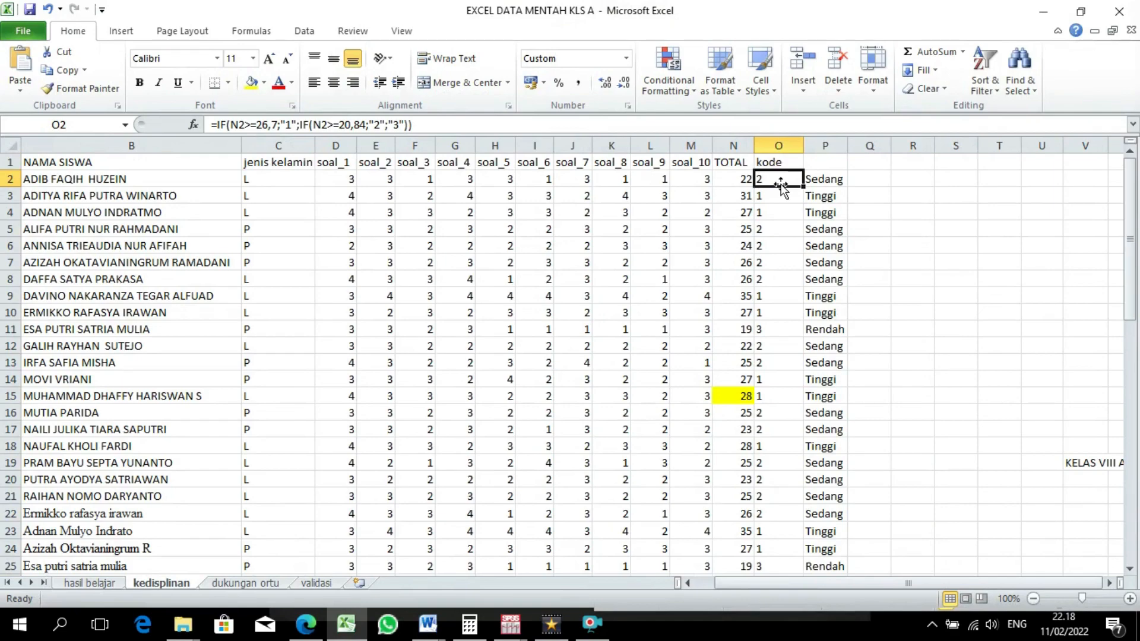
left_click_drag(776, 179, 808, 178)
key("ctrl+c")
left_click(89, 583)
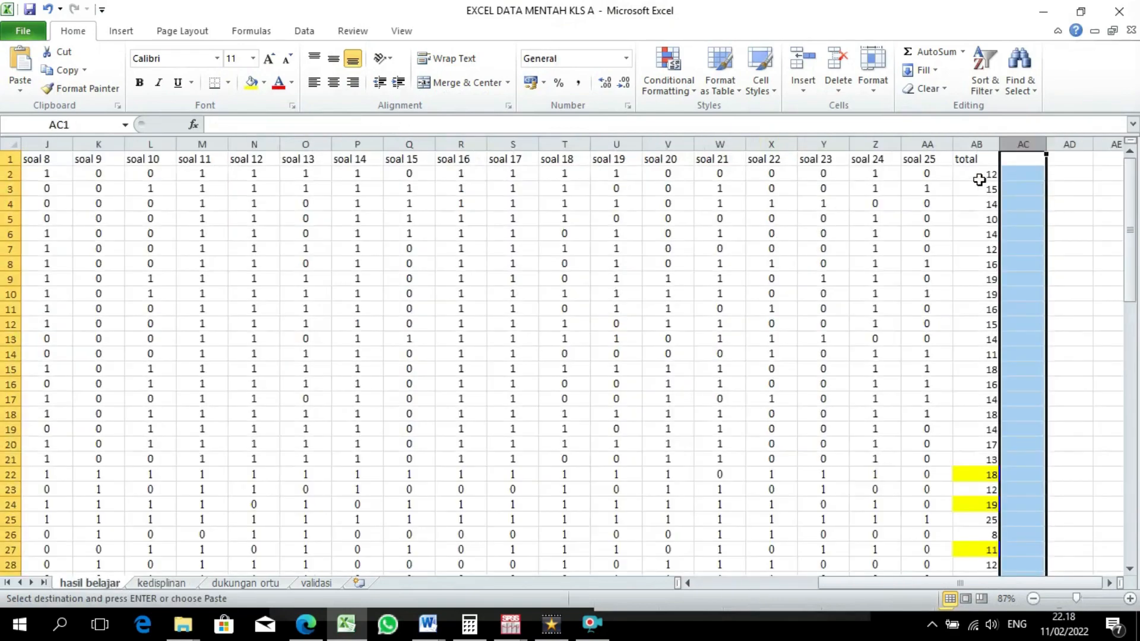
left_click(1019, 175)
key("ctrl+v")
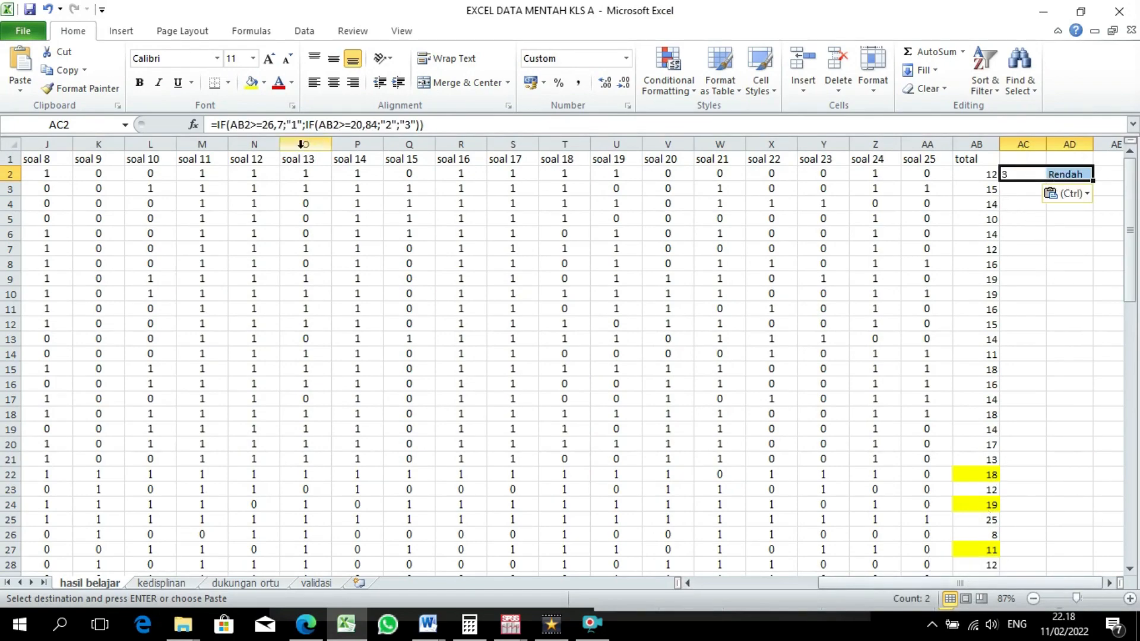
- Set the thresholds in the AC2 code formula to 19,5 and 16,5, with the Word limits table in view beside the sheet
left_click(283, 125)
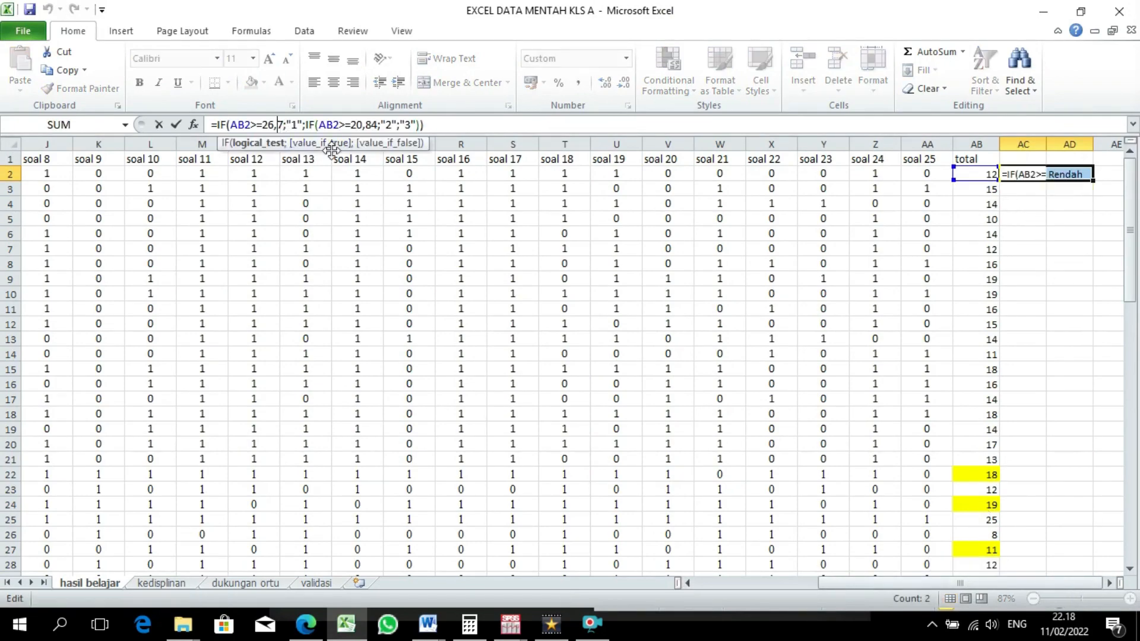
left_click(1081, 12)
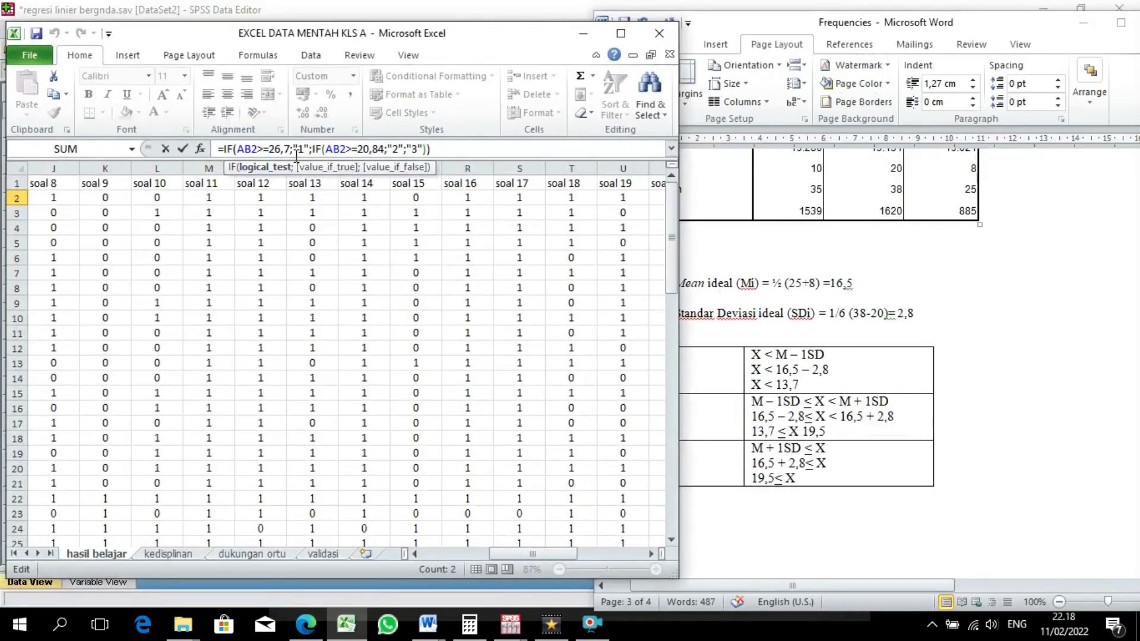
left_click(292, 148)
key("BackSpace")
key("BackSpace")
key("BackSpace")
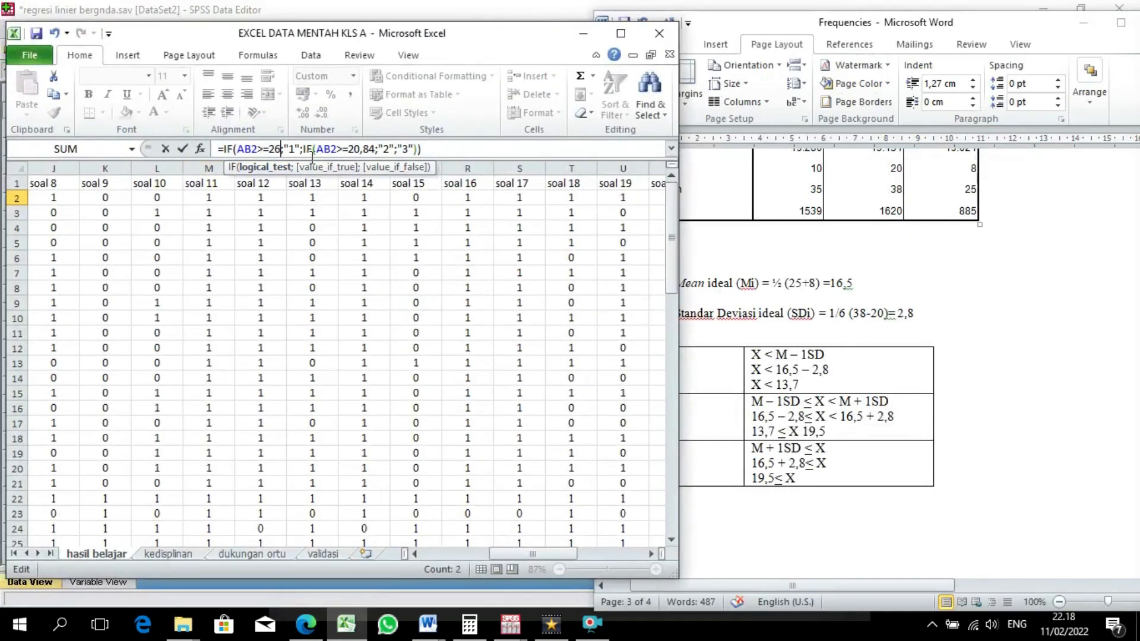
key("BackSpace")
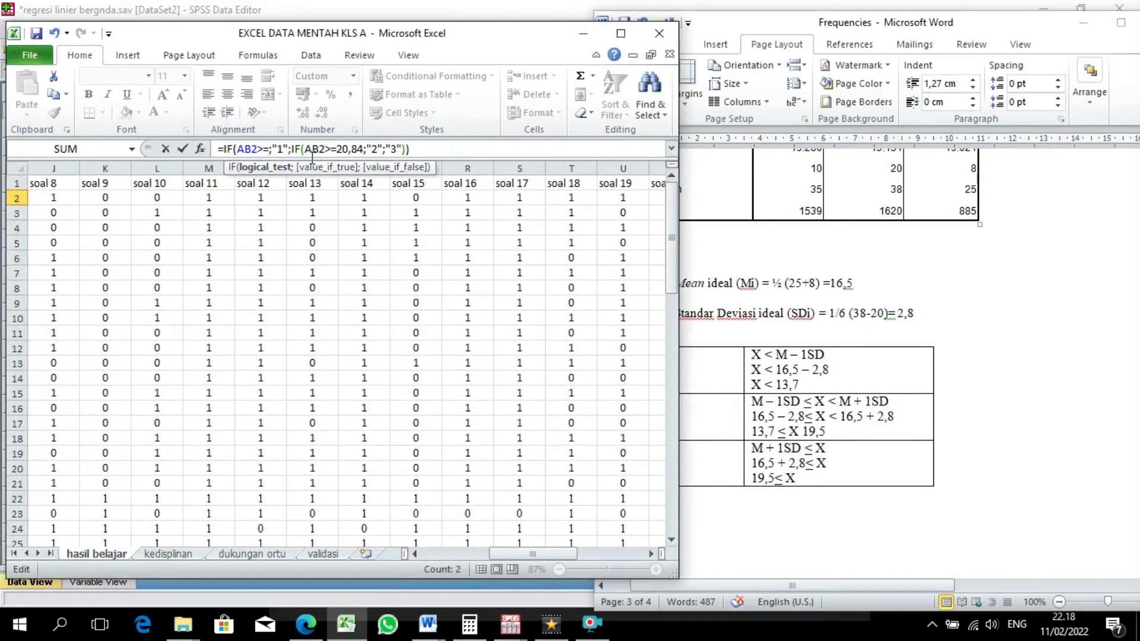
type("19,5")
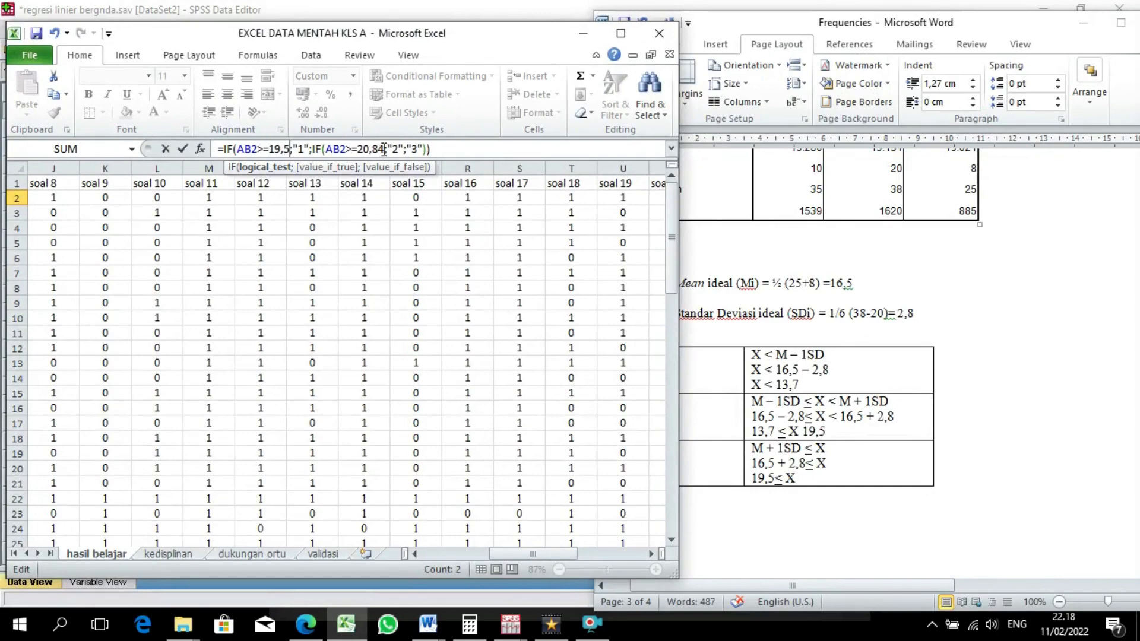
left_click_drag(374, 148, 357, 148)
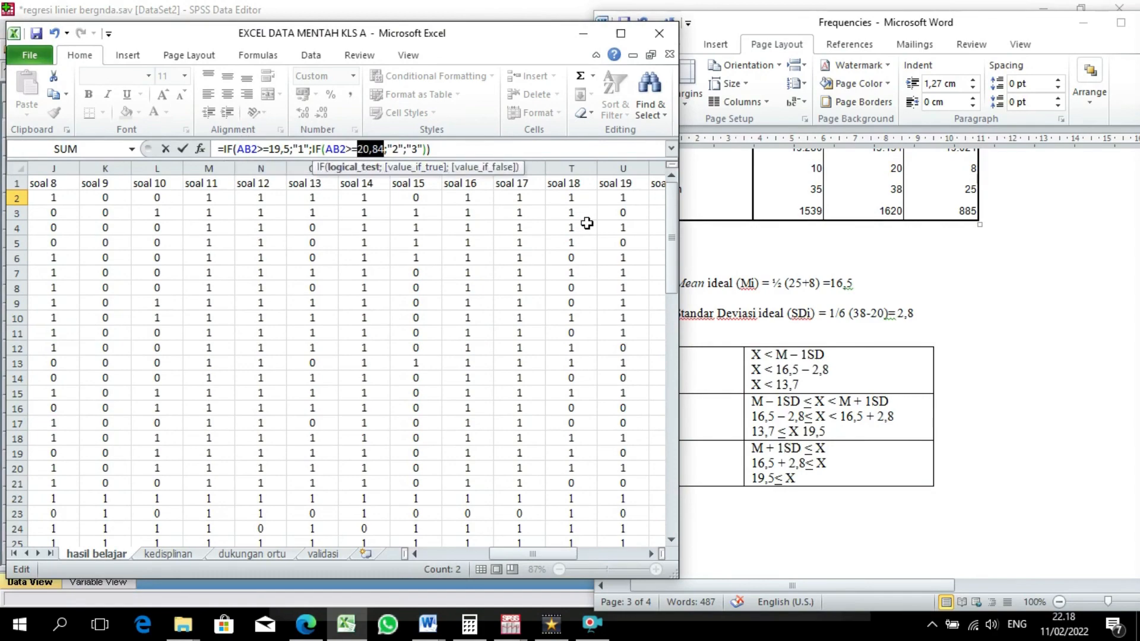
type("16")
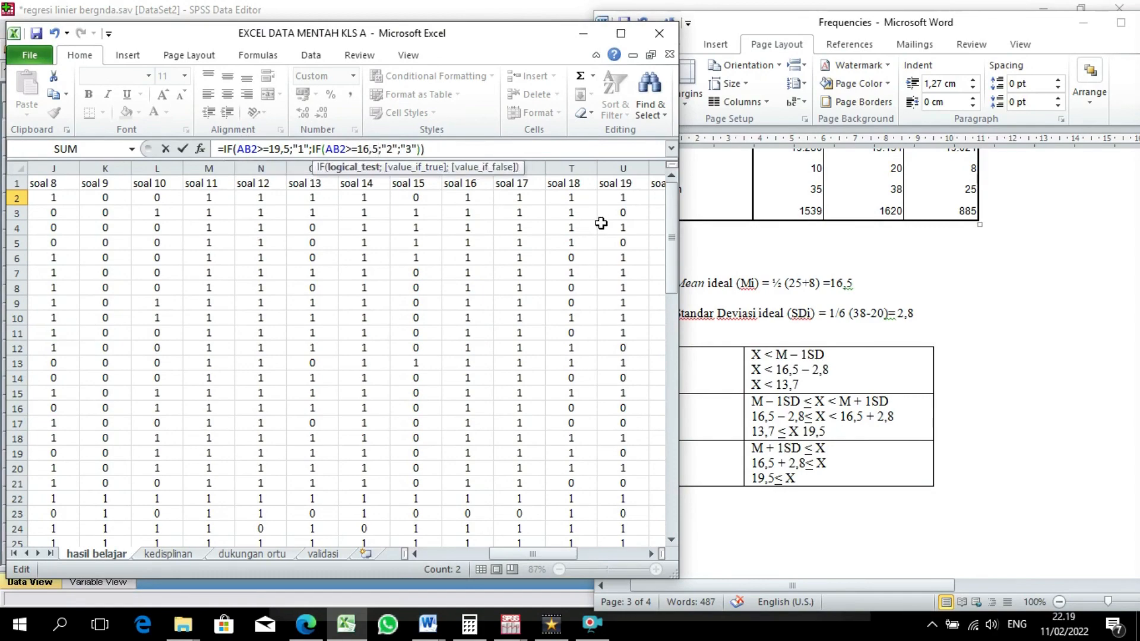
key("Return")
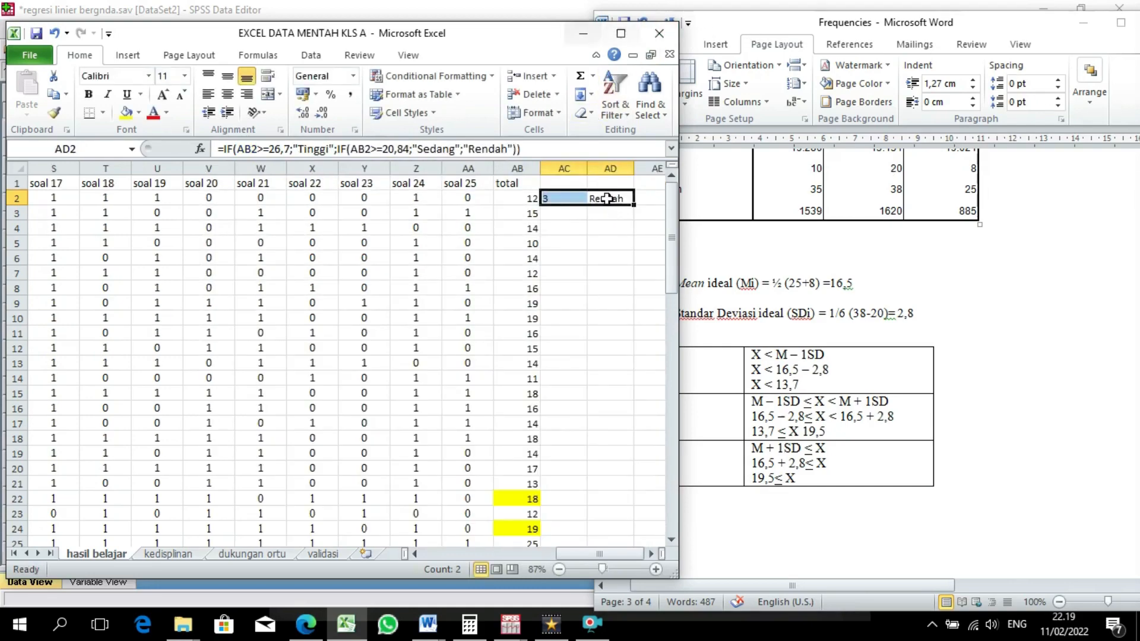
- Set the thresholds in the AD2 category-name formula to 19,5 and 16,5, using the full-size Excel window
left_click(620, 33)
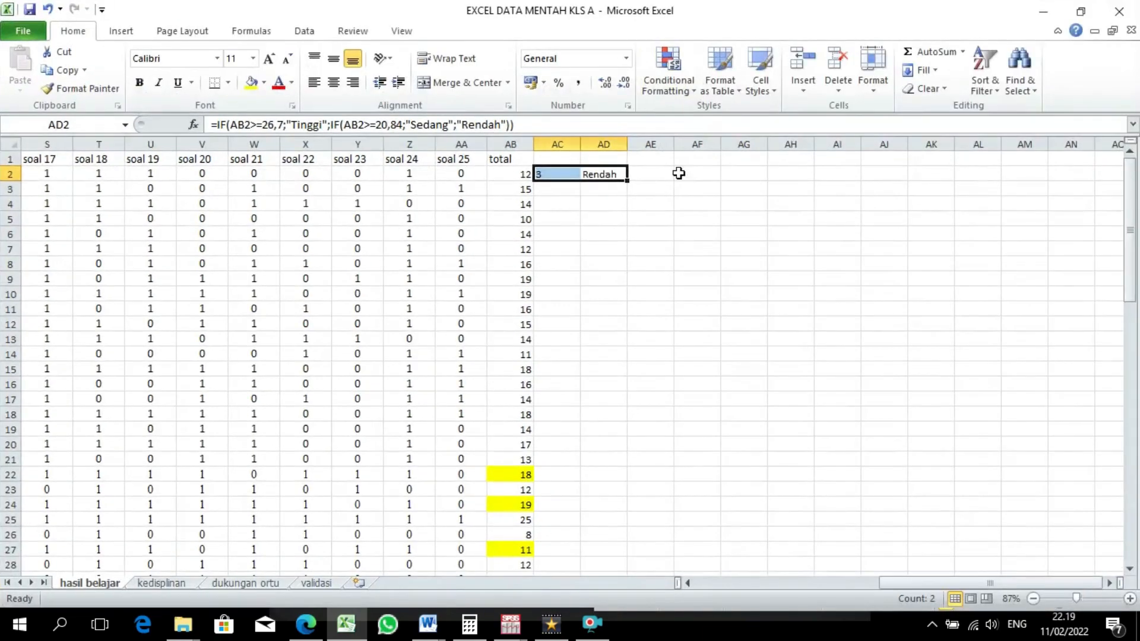
left_click(543, 173)
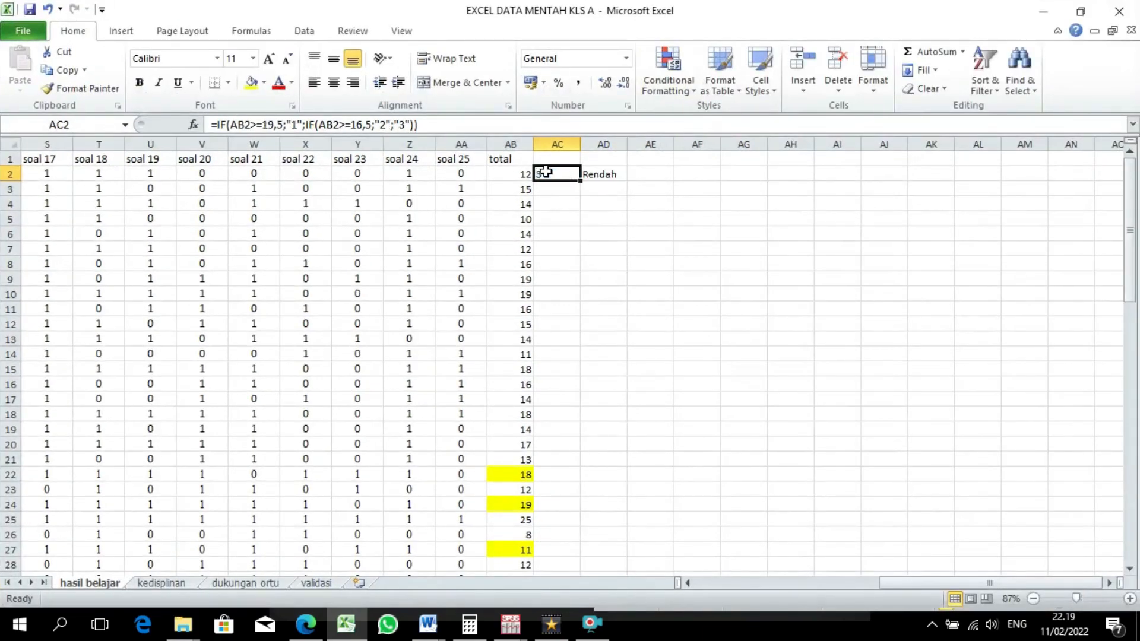
left_click(600, 172)
left_click(290, 125)
key("BackSpace")
key("BackSpace")
key("BackSpace")
key("BackSpace")
type("19,5")
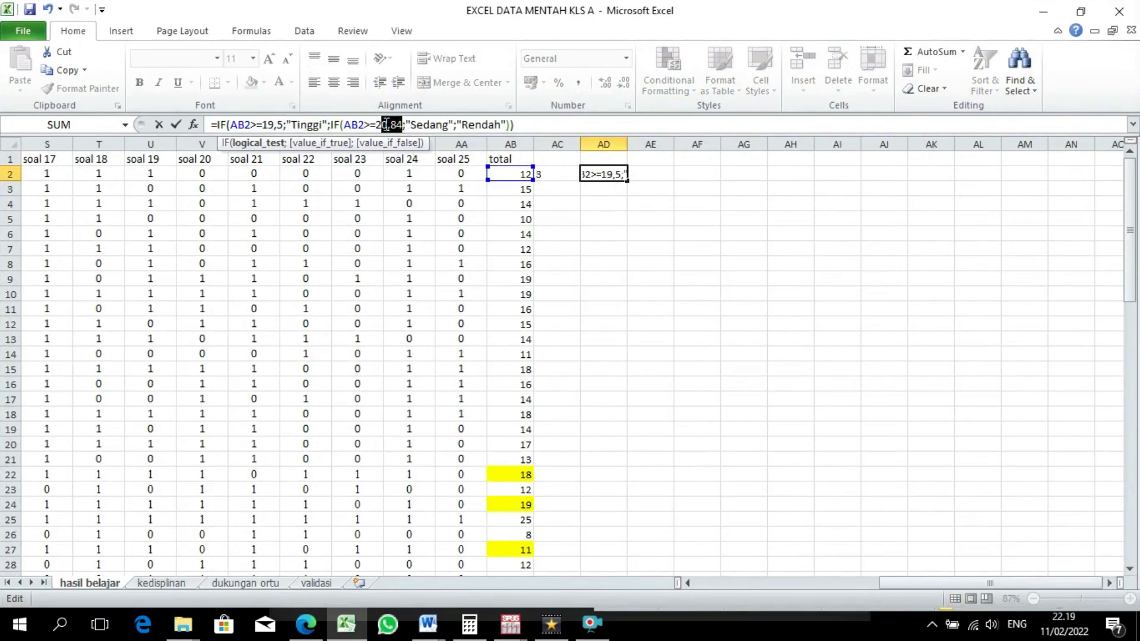
type("16,5")
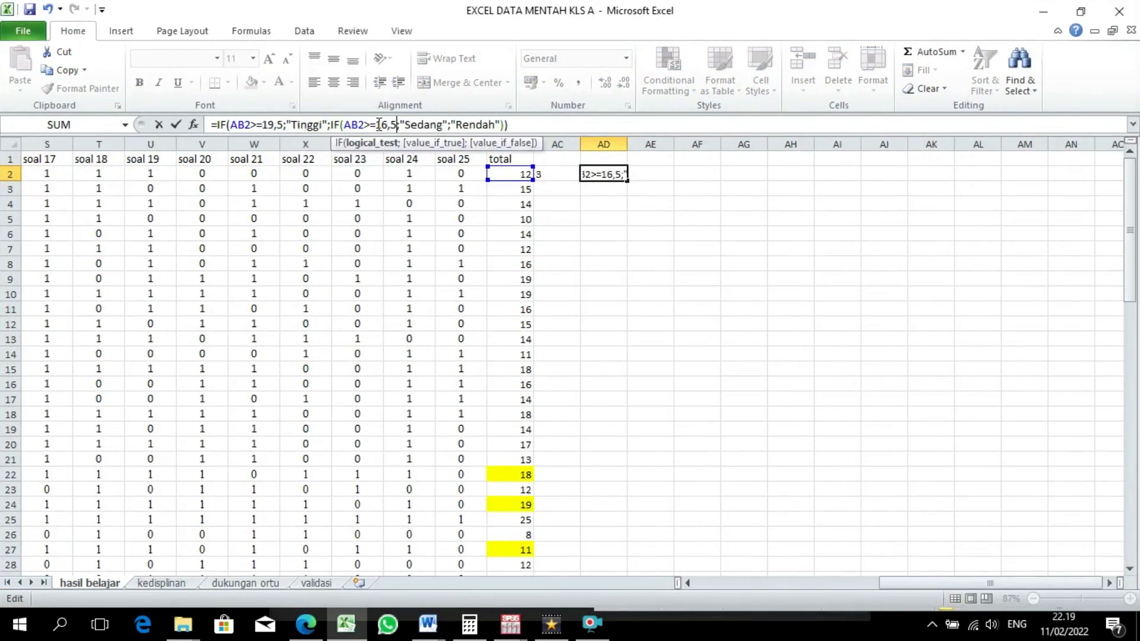
key("Return")
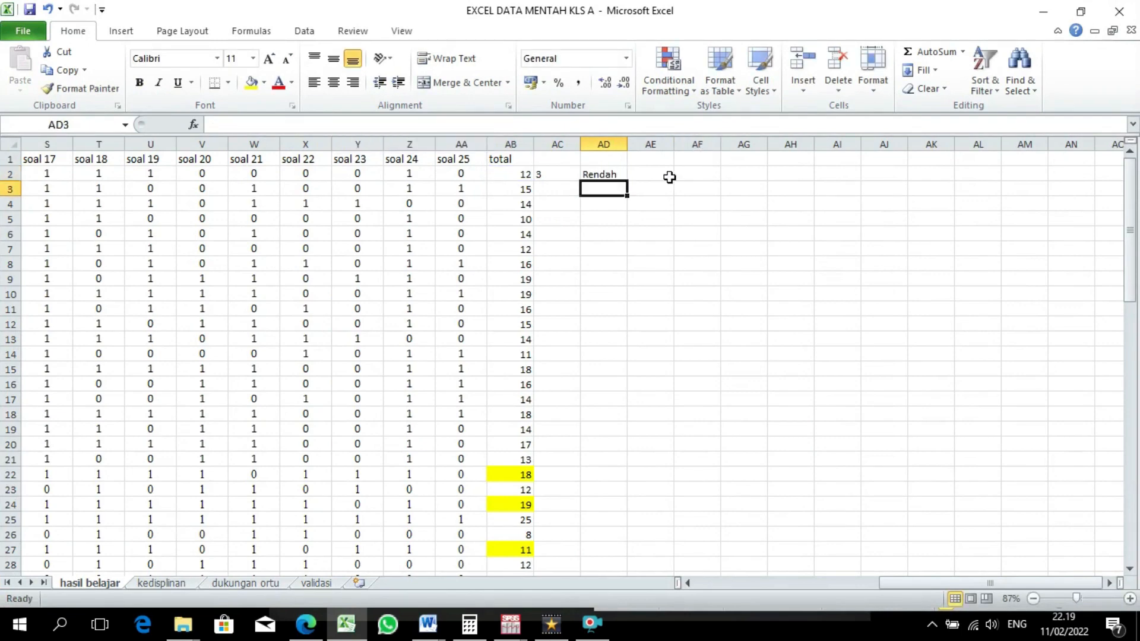
- Fill the AC2 and AD2 formulas down for all students' totals
left_click(558, 174)
double_click(582, 180)
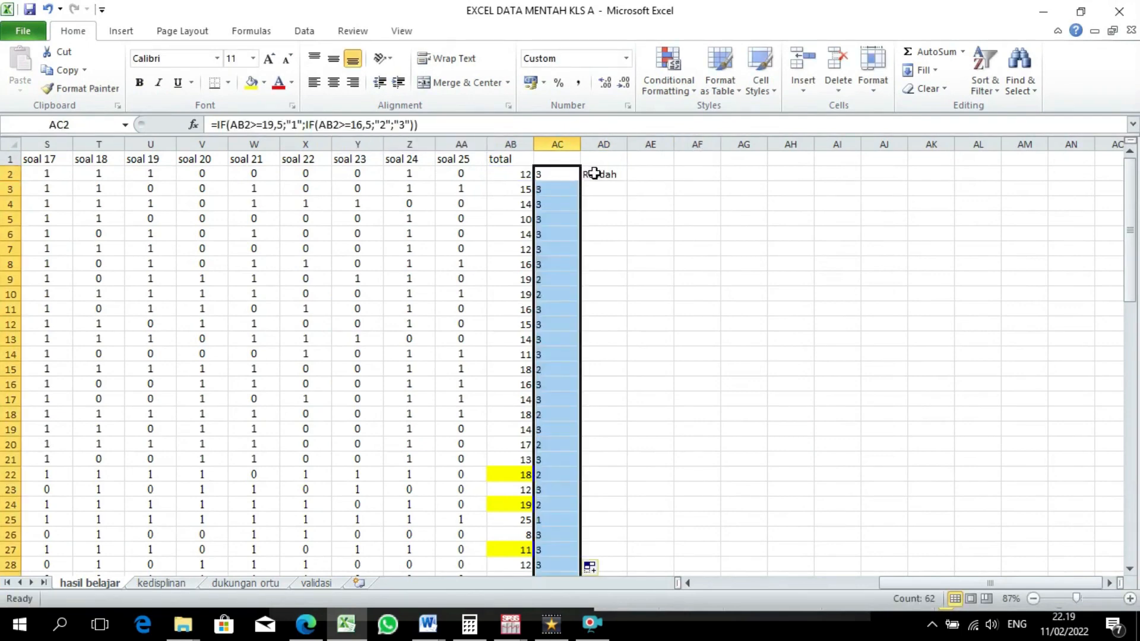
left_click(603, 174)
double_click(628, 181)
- Copy the codes in column AC and paste them into the third column of Analisis deskriptif.sav in SPSS
left_click(576, 177)
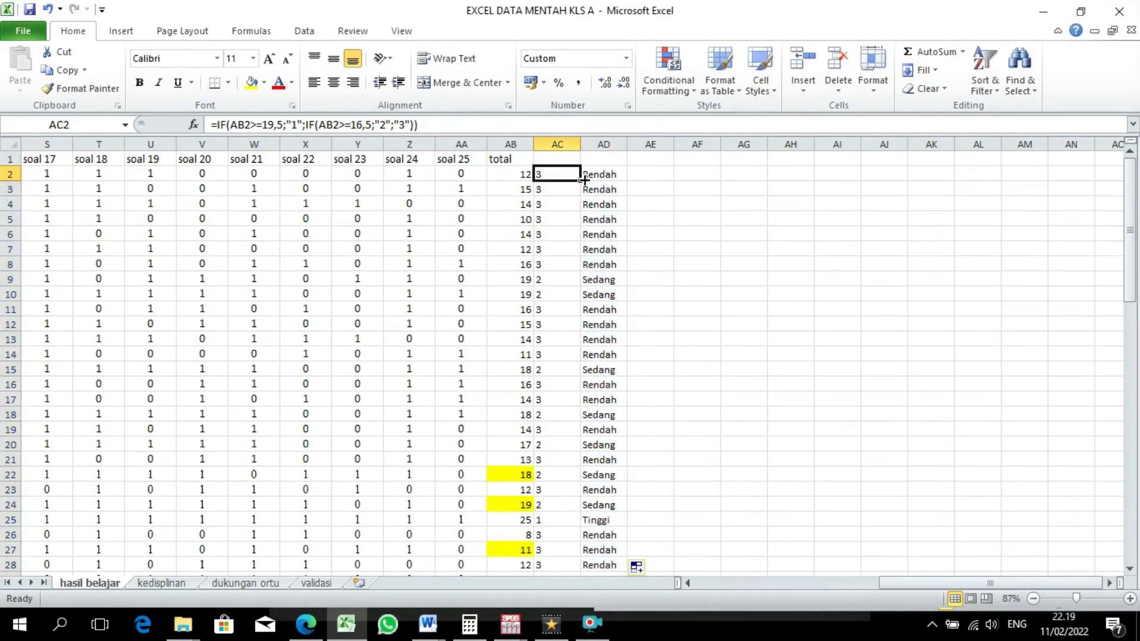
double_click(581, 183)
key("ctrl+c")
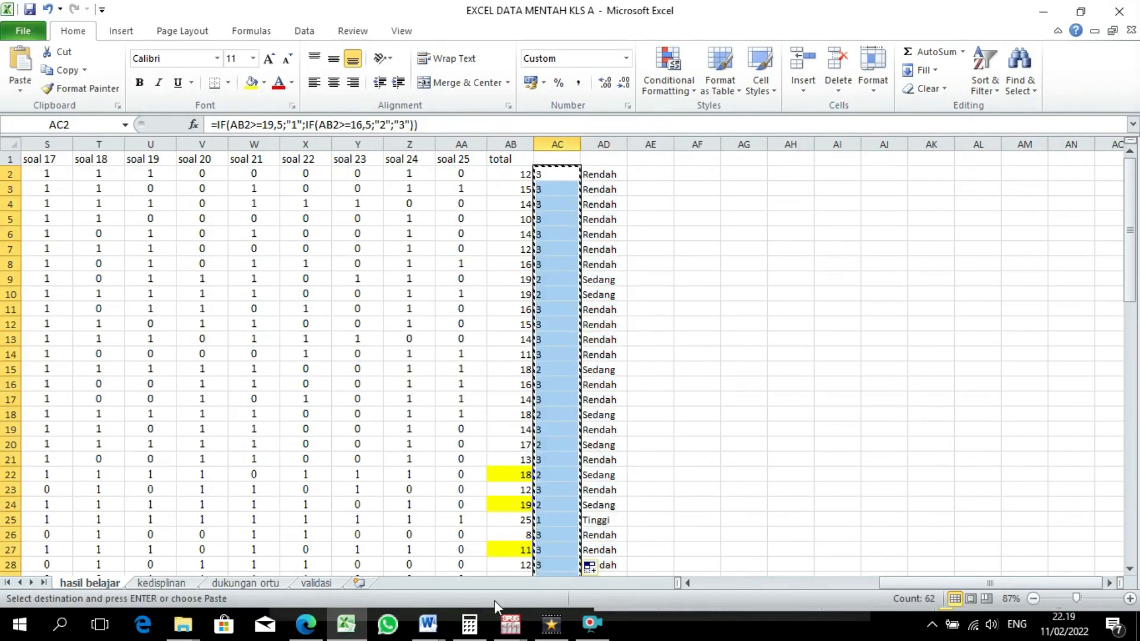
left_click(514, 629)
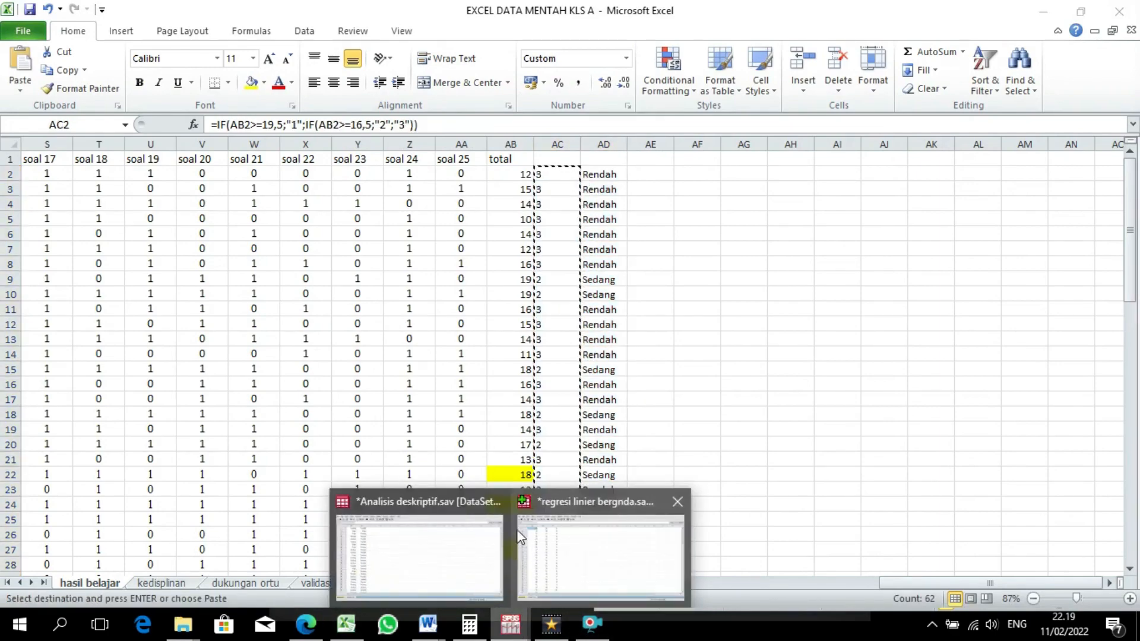
left_click(476, 544)
mouse_move(506, 634)
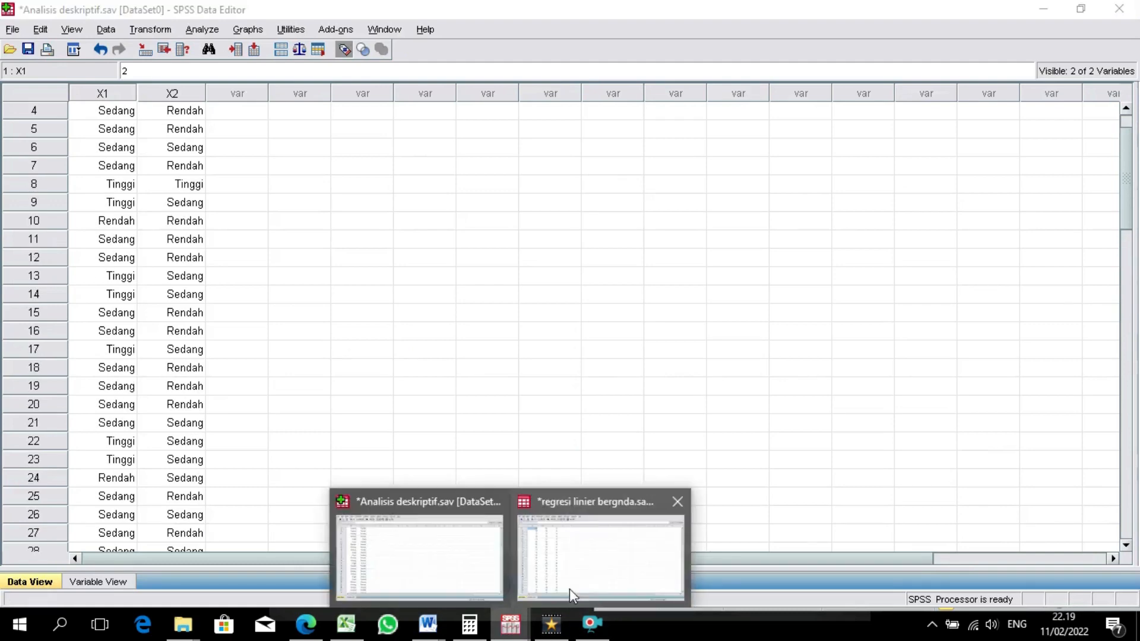
left_click(570, 597)
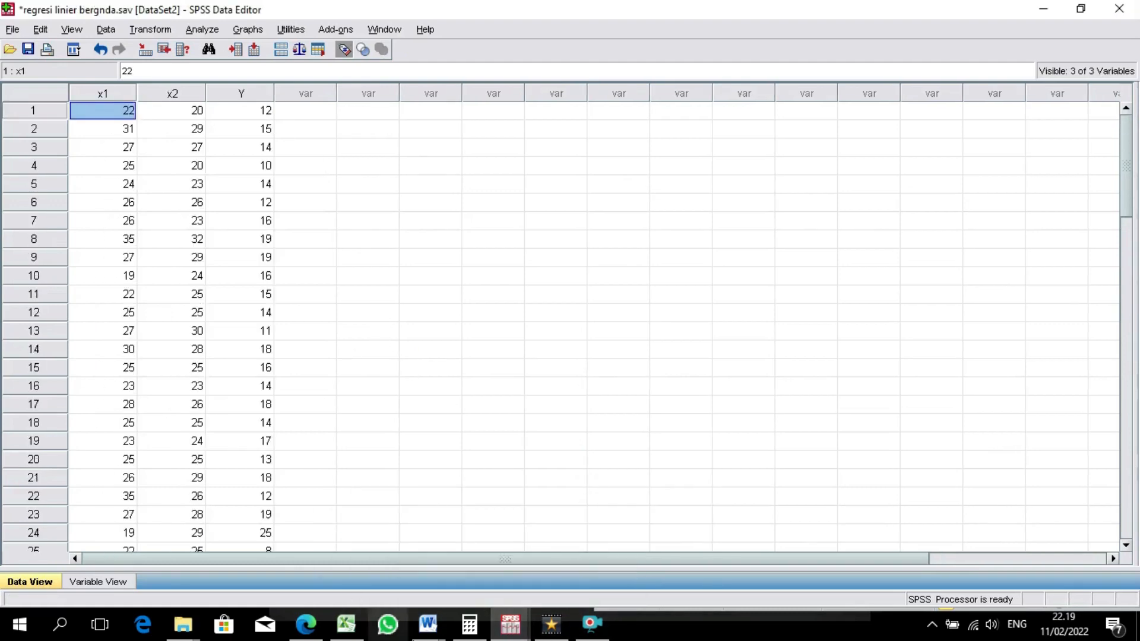
mouse_move(510, 628)
left_click(392, 560)
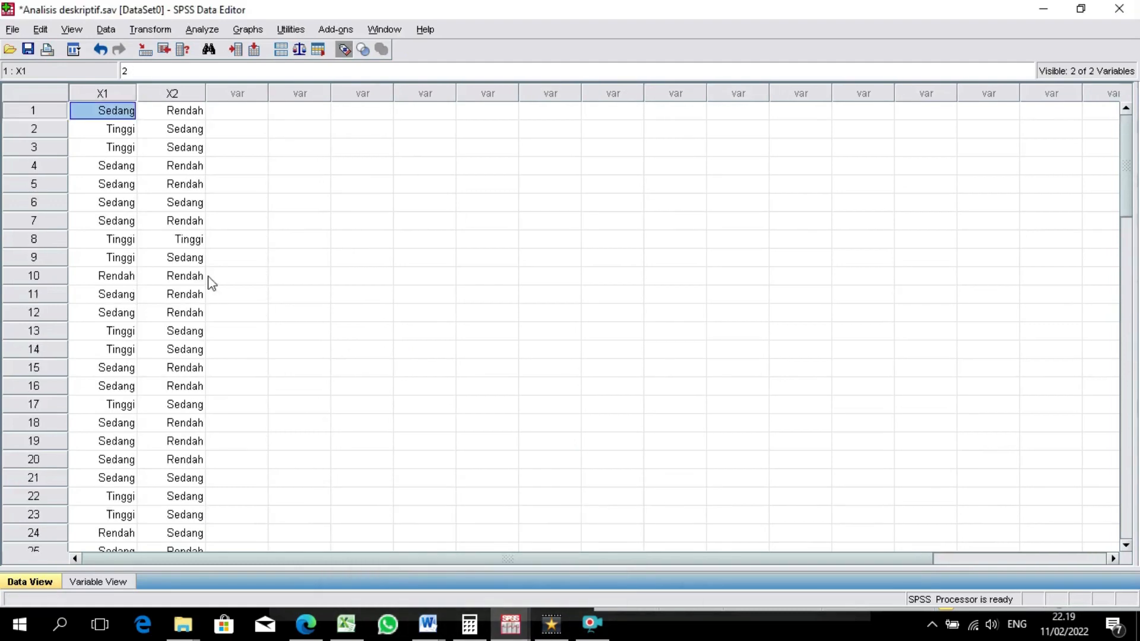
left_click(236, 117)
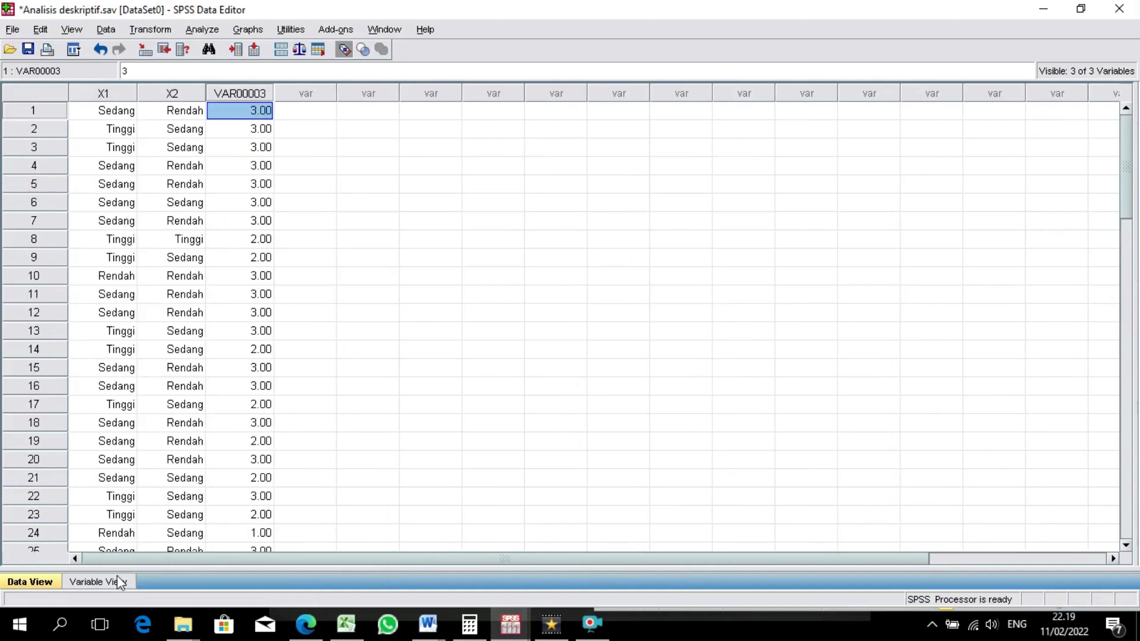
- Name the third variable Y and label it Hasil belajar
left_click(116, 581)
left_click(108, 126)
type("Y")
left_click(370, 127)
type("Hasil belajar")
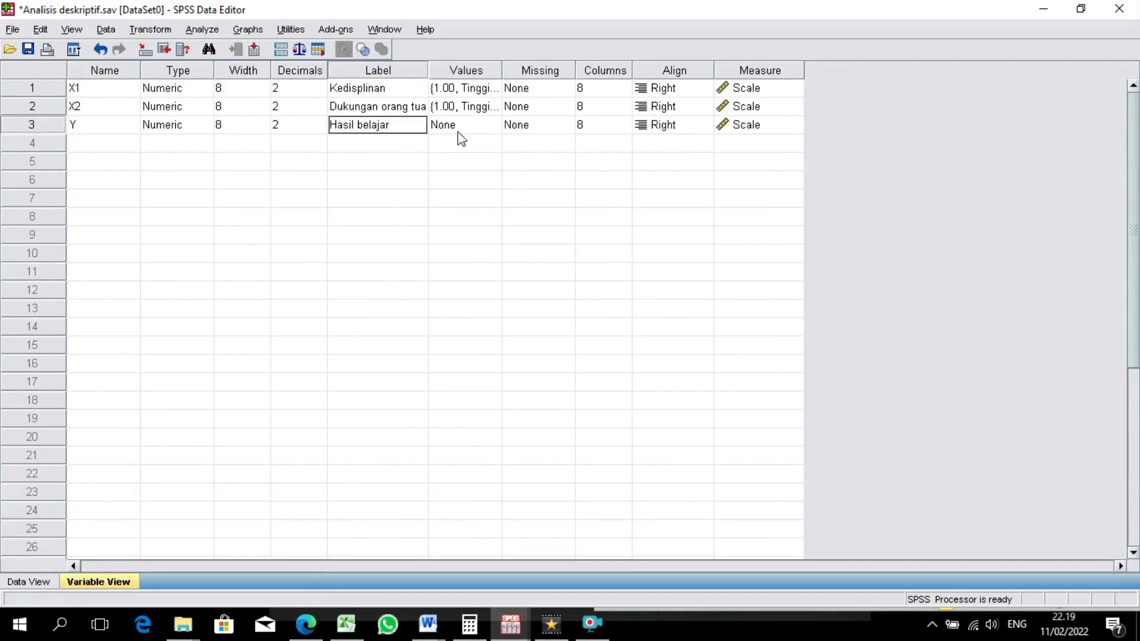
- Copy the value labels of X2 to variable Y and save the dataset
left_click(473, 107)
right_click(474, 107)
left_click(488, 115)
left_click(469, 129)
right_click(469, 132)
left_click(494, 156)
left_click(466, 216)
left_click(28, 50)
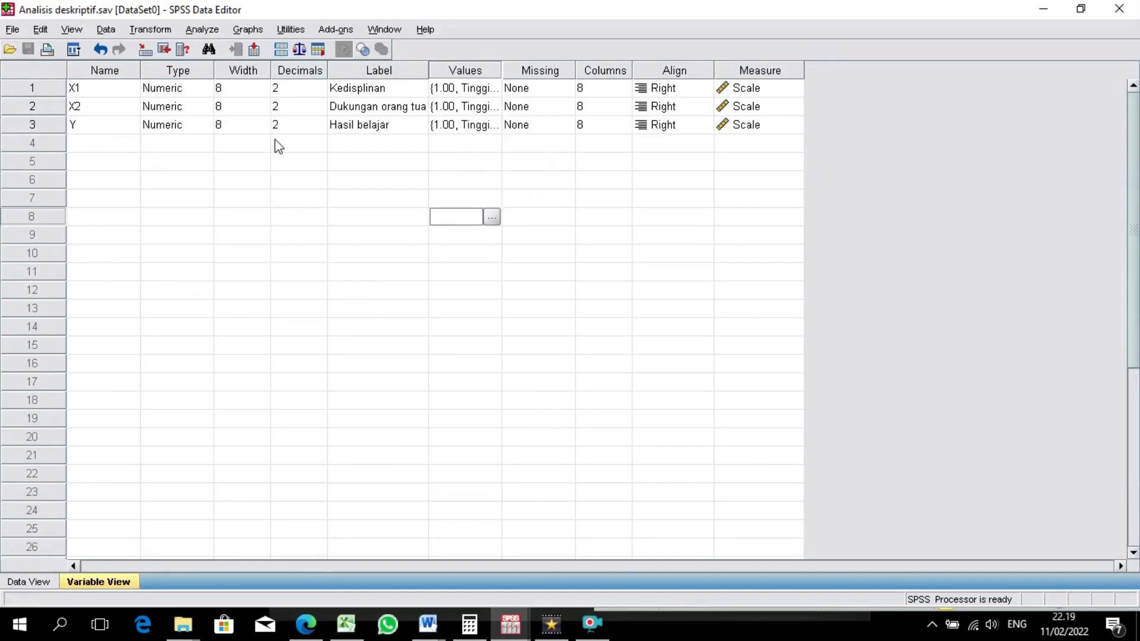
- Run a Frequencies analysis of Hasil belajar [Y] with frequency tables and a histogram with normal curve
left_click(202, 29)
mouse_move(241, 69)
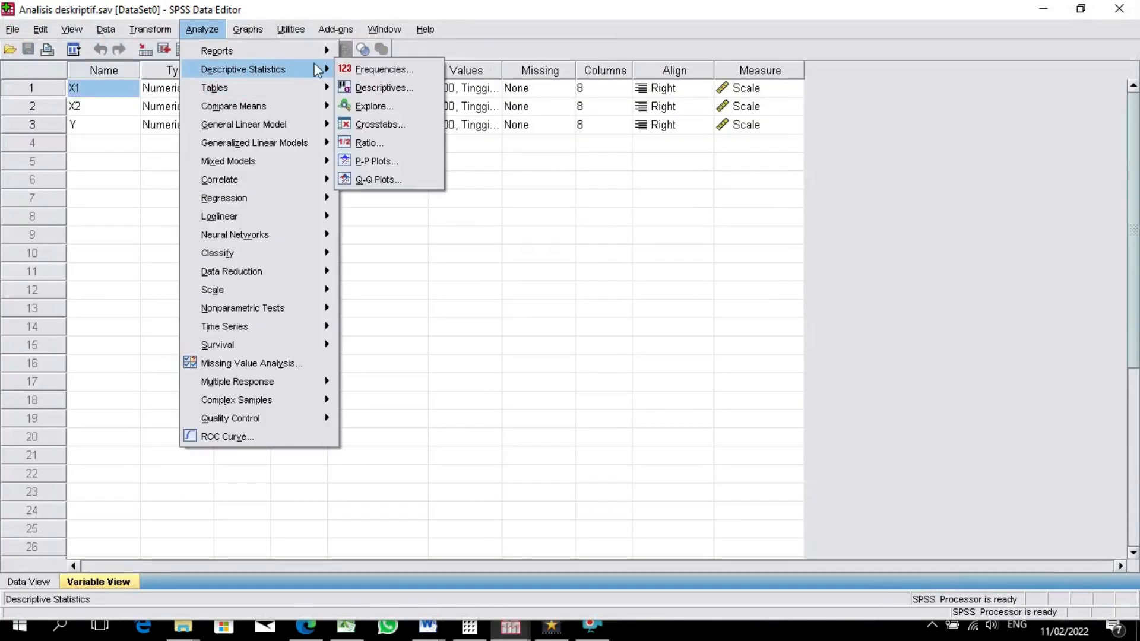
left_click(380, 70)
left_click(549, 398)
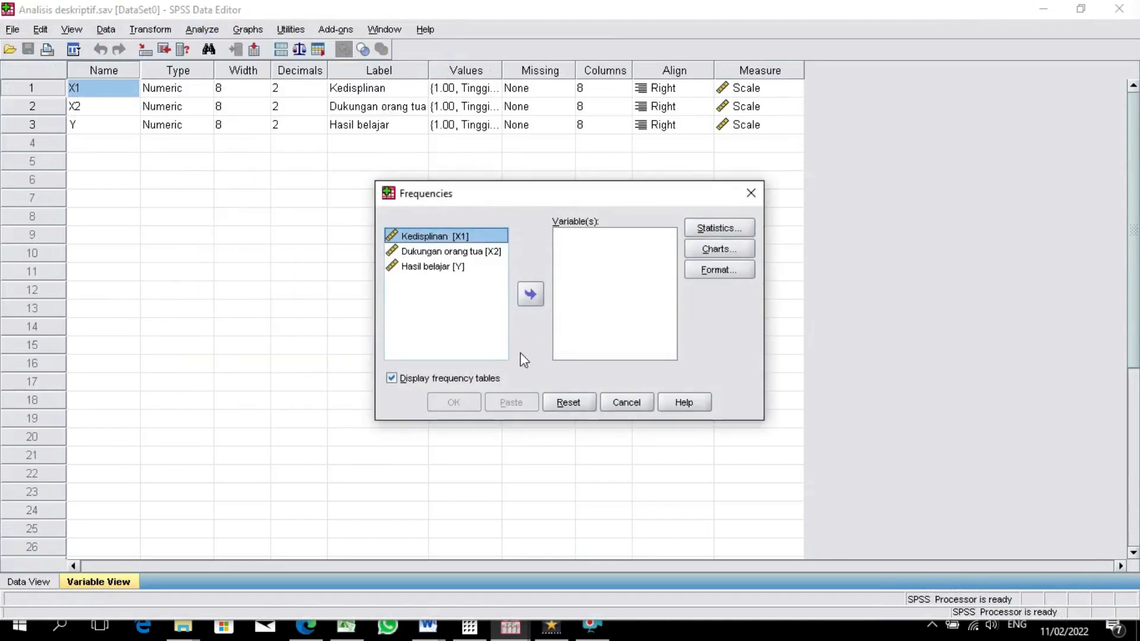
left_click(449, 269)
left_click(530, 294)
left_click(715, 249)
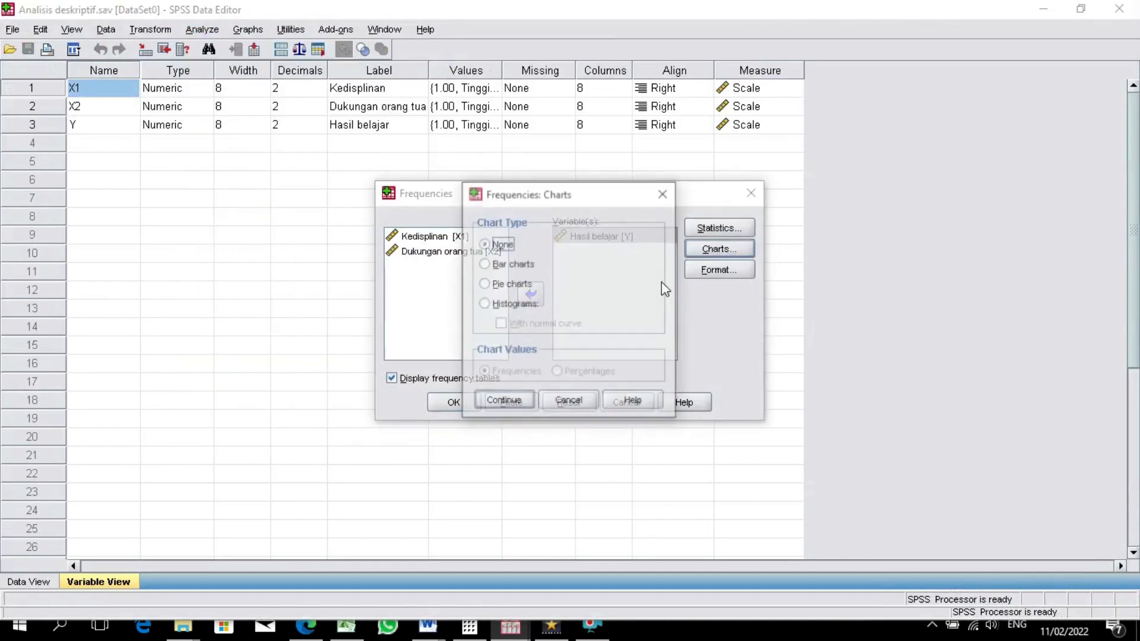
left_click(514, 304)
left_click(517, 397)
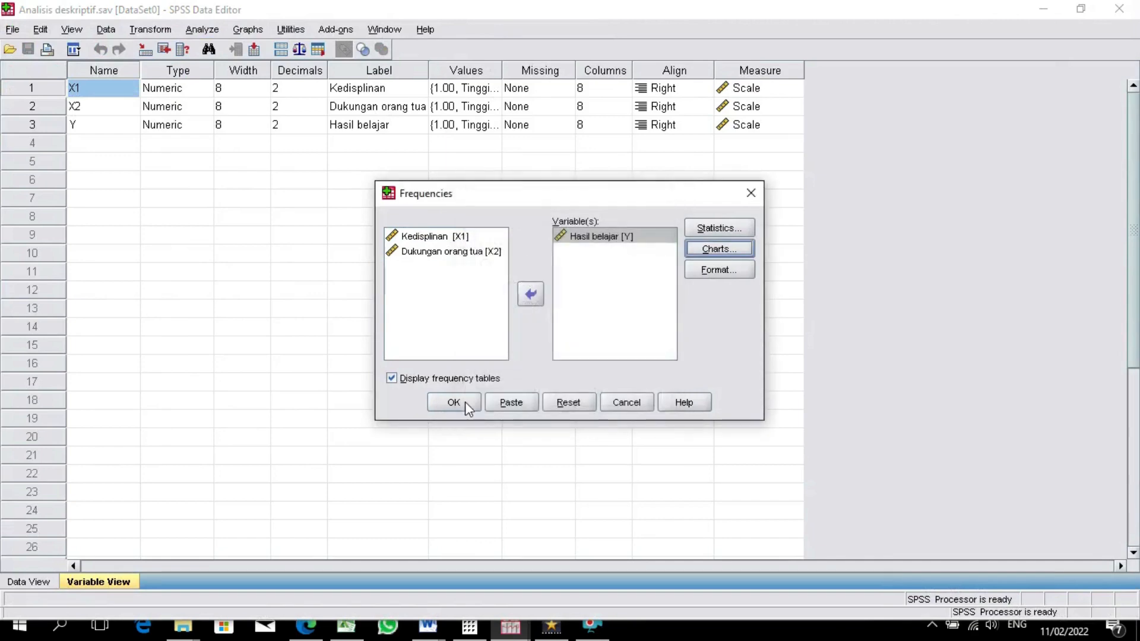
left_click(465, 402)
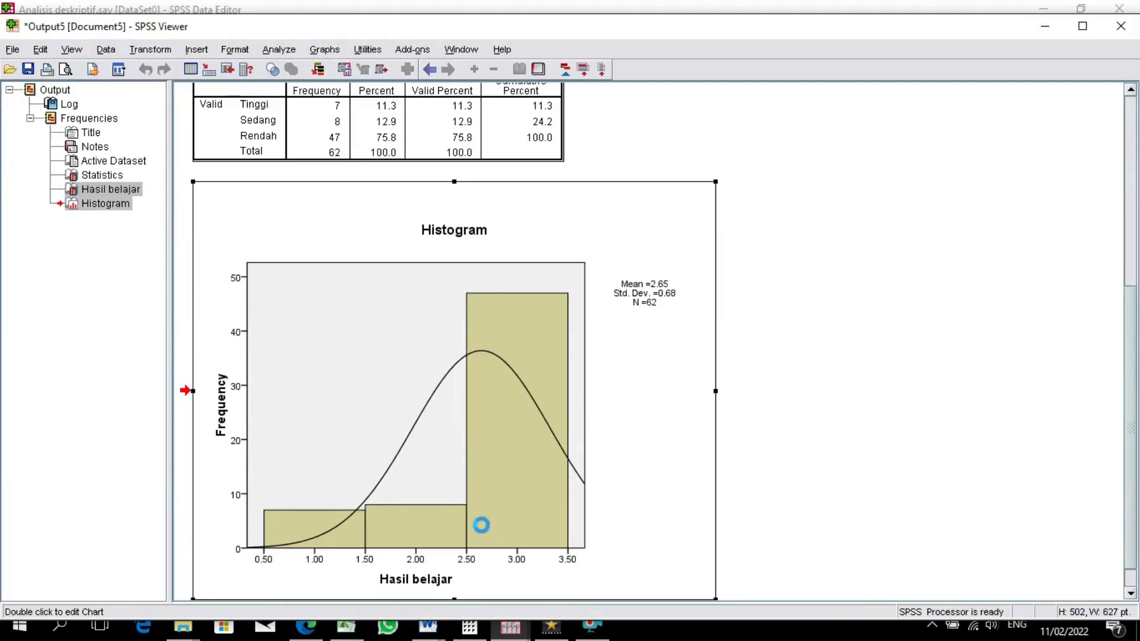
- Switch to the Frequencies document in Word and paste the Hasil belajar frequency table and histogram below the Hasil belajar category limits table
left_click(434, 623)
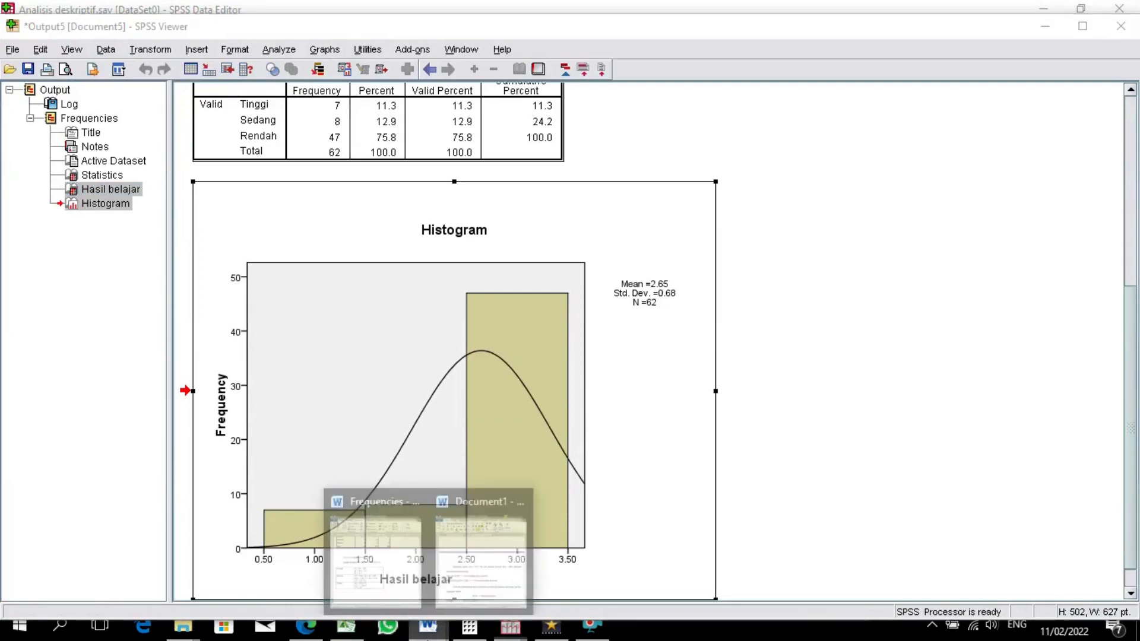
left_click(377, 535)
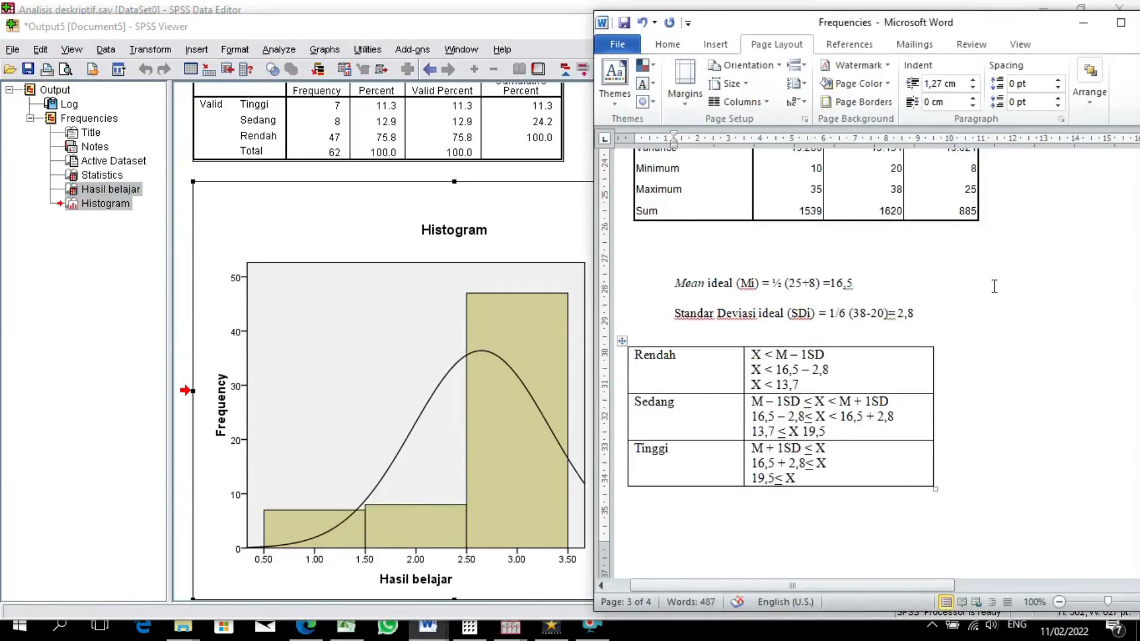
left_click(1121, 23)
scroll(576, 274, "down", 3)
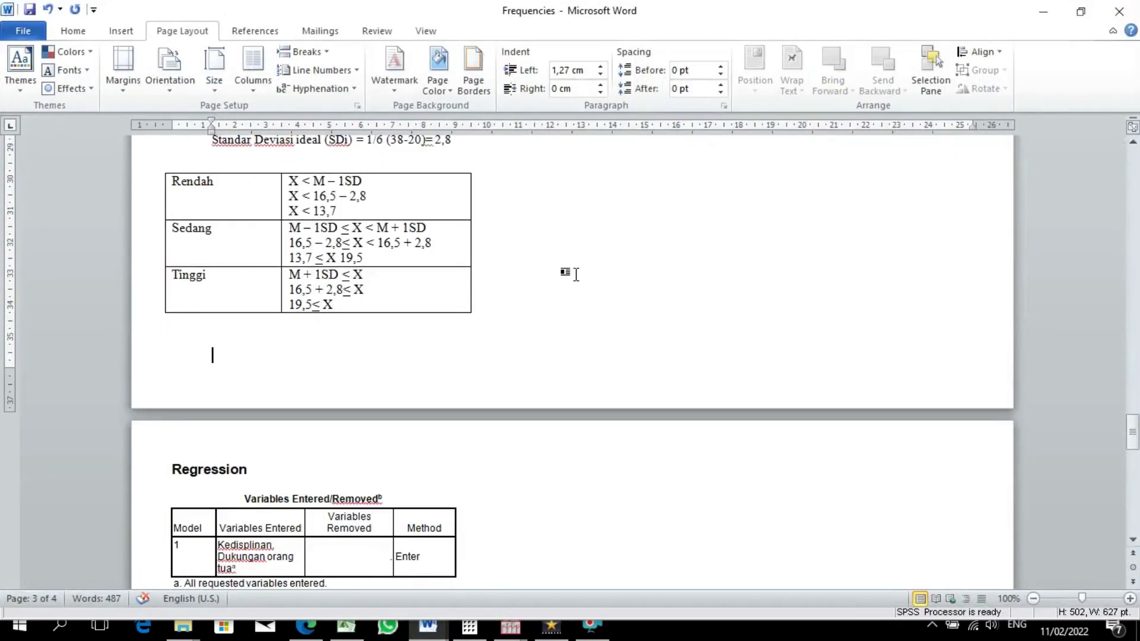
key("Return")
key("Return")
key("Return")
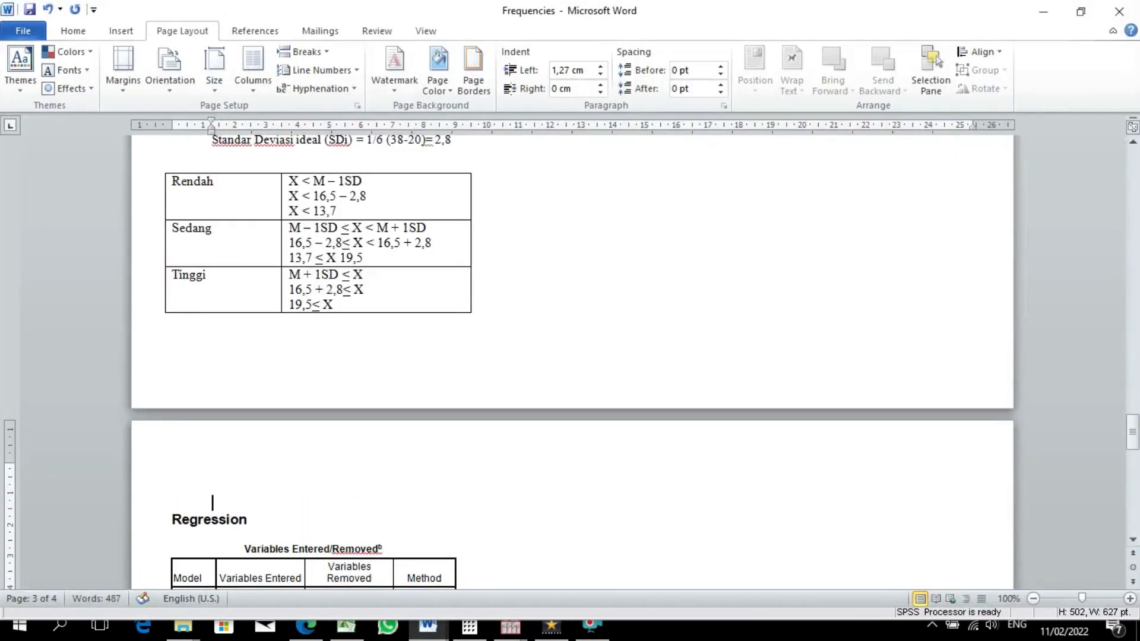
key("ctrl+v")
- Review the Kedisplinan, Dukungan orang tua and Hasil belajar sections, comparing their category tables, frequency tables and histograms
scroll(617, 385, "up", 12)
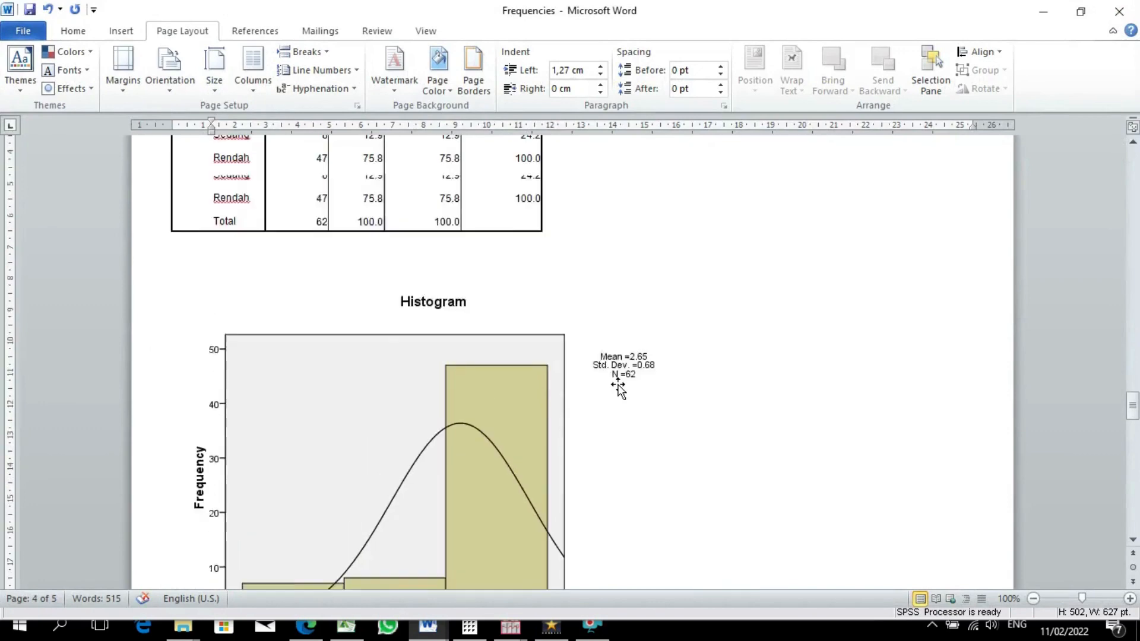
scroll(617, 384, "up", 20)
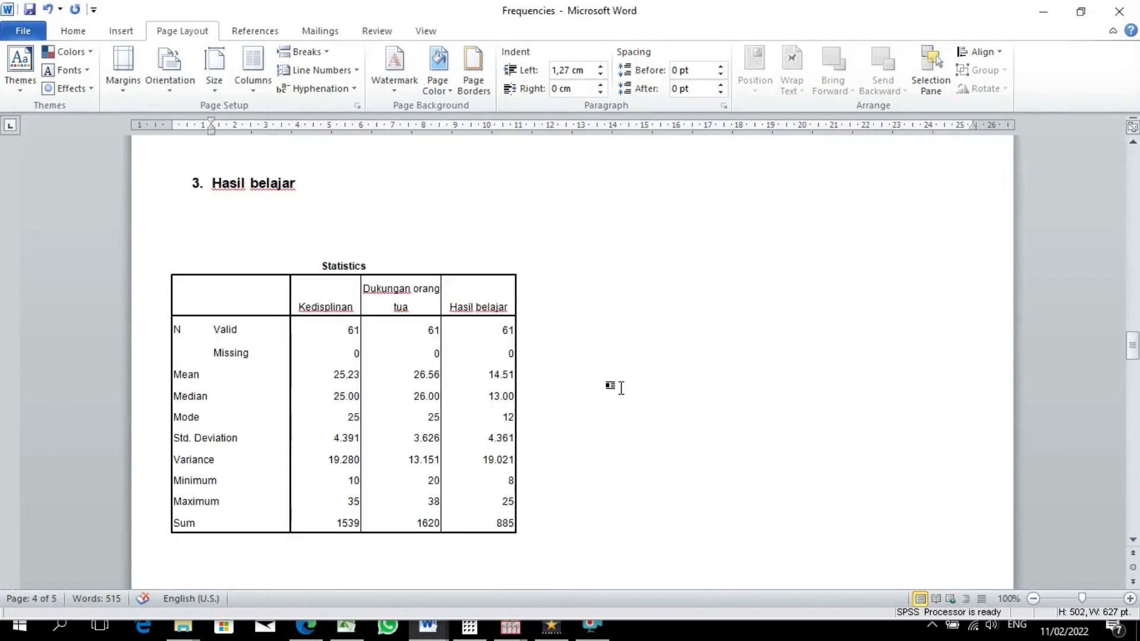
scroll(623, 392, "up", 16)
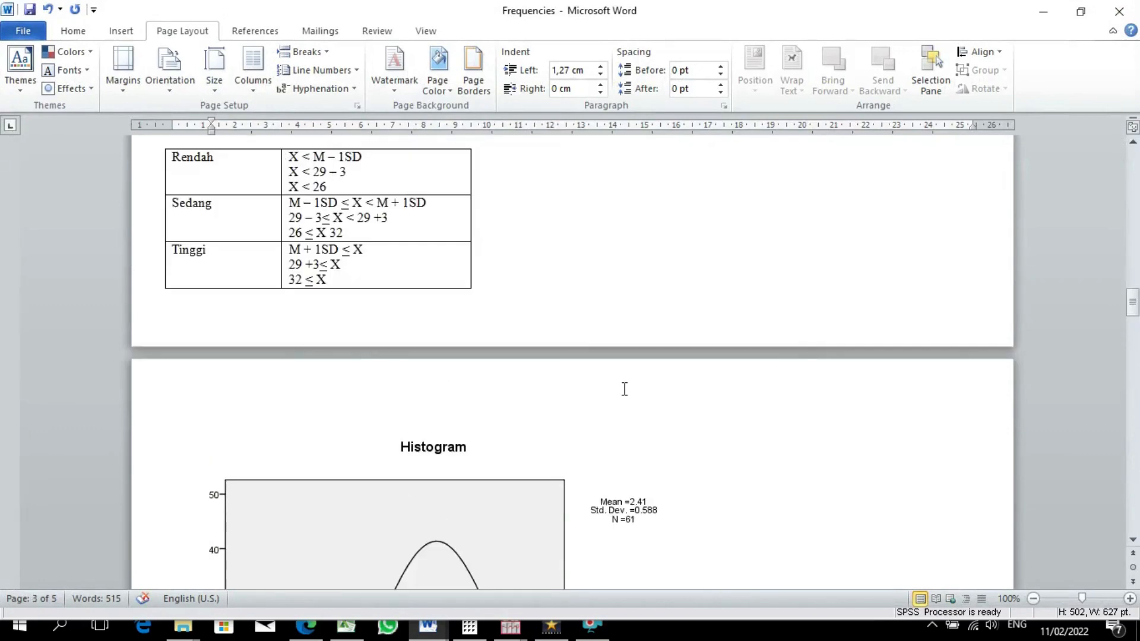
scroll(625, 389, "down", 17)
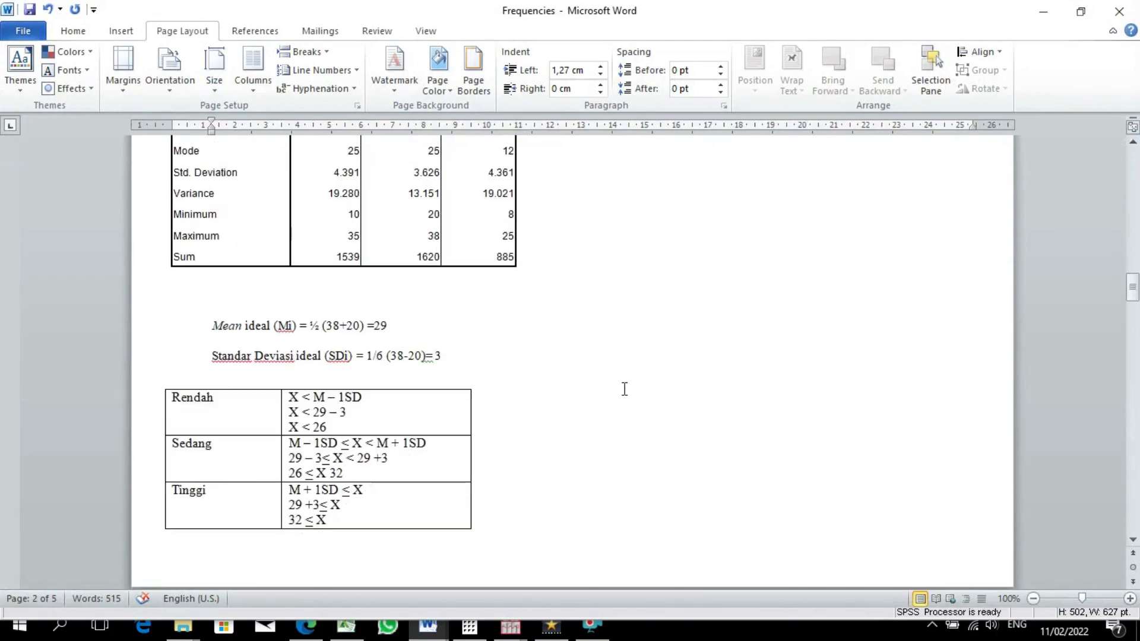
scroll(623, 398, "up", 20)
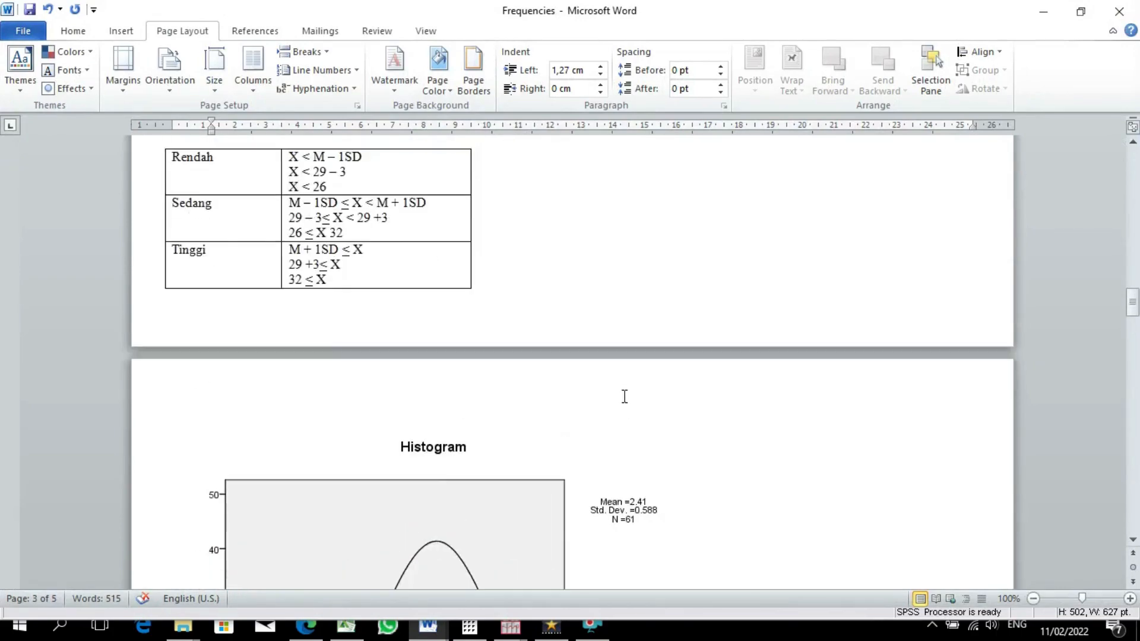
scroll(622, 392, "down", 20)
scroll(632, 395, "down", 8)
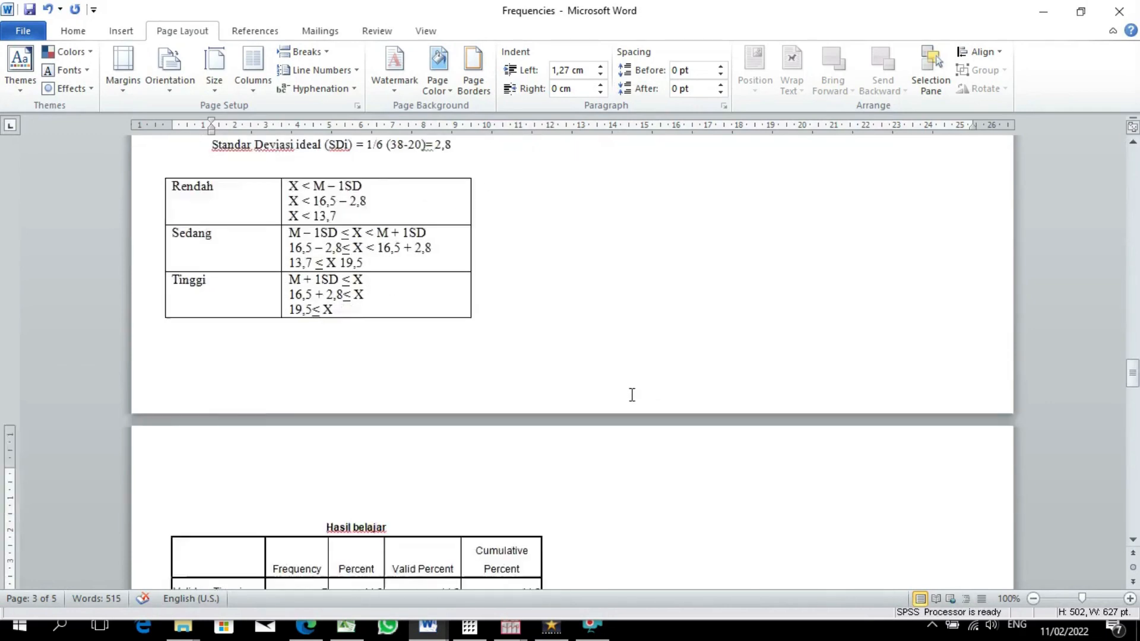
scroll(632, 395, "up", 15)
scroll(633, 397, "up", 20)
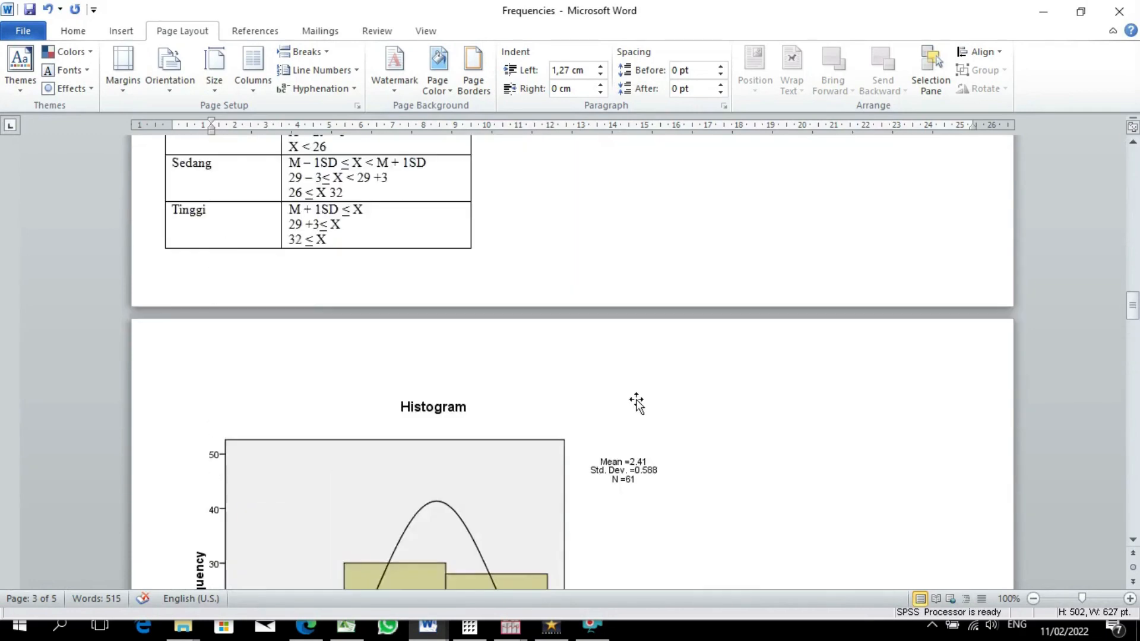
scroll(637, 400, "down", 10)
scroll(637, 399, "up", 7)
scroll(638, 400, "up", 10)
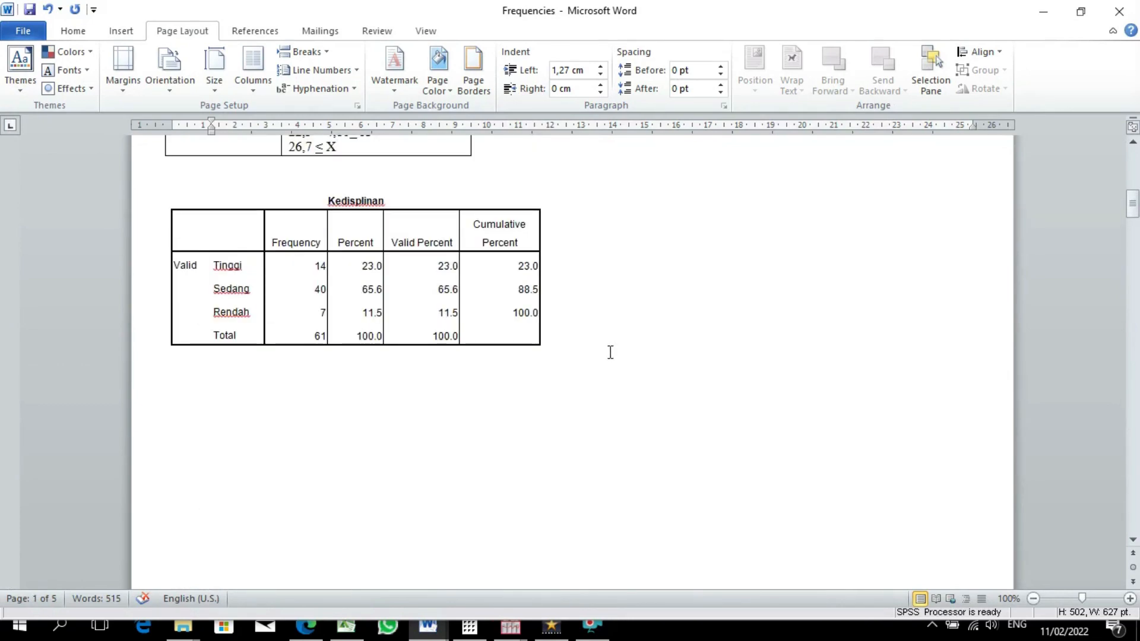
scroll(607, 358, "down", 15)
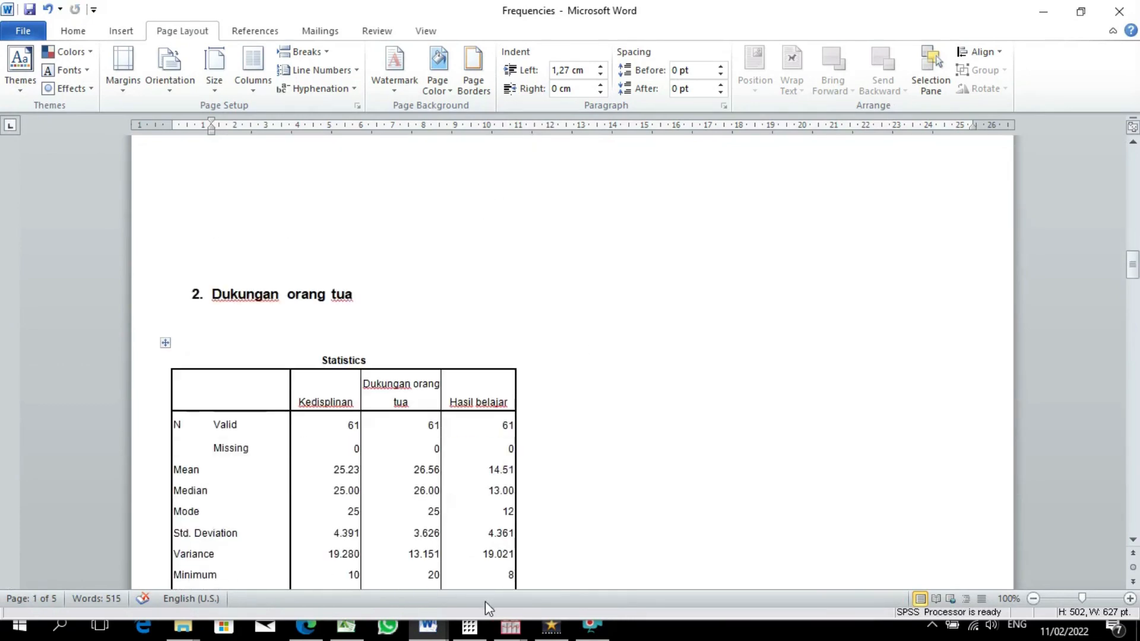
- Switch to the Output5 viewer in SPSS, check the Hasil belajar tables, and close it without saving
mouse_move(509, 634)
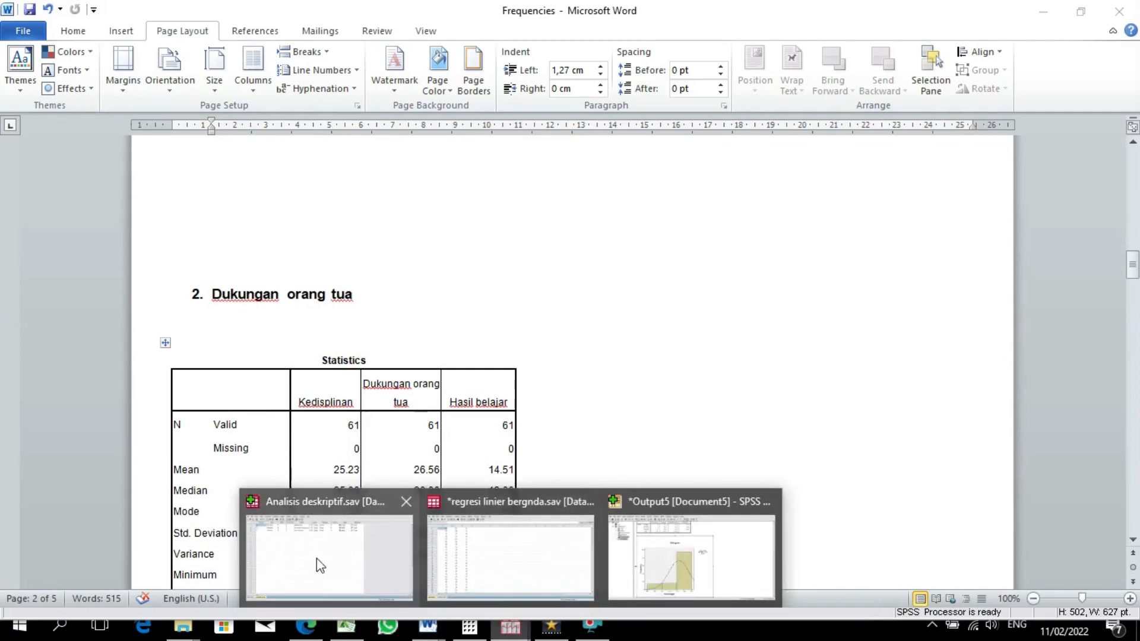
left_click(316, 558)
left_click(731, 523)
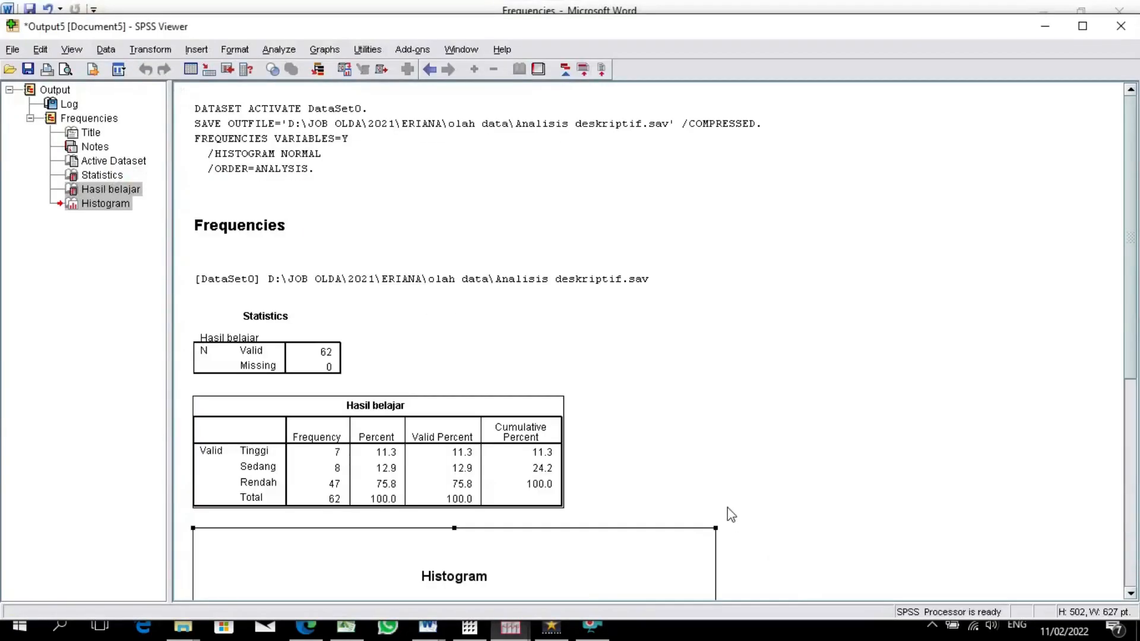
left_click(1120, 26)
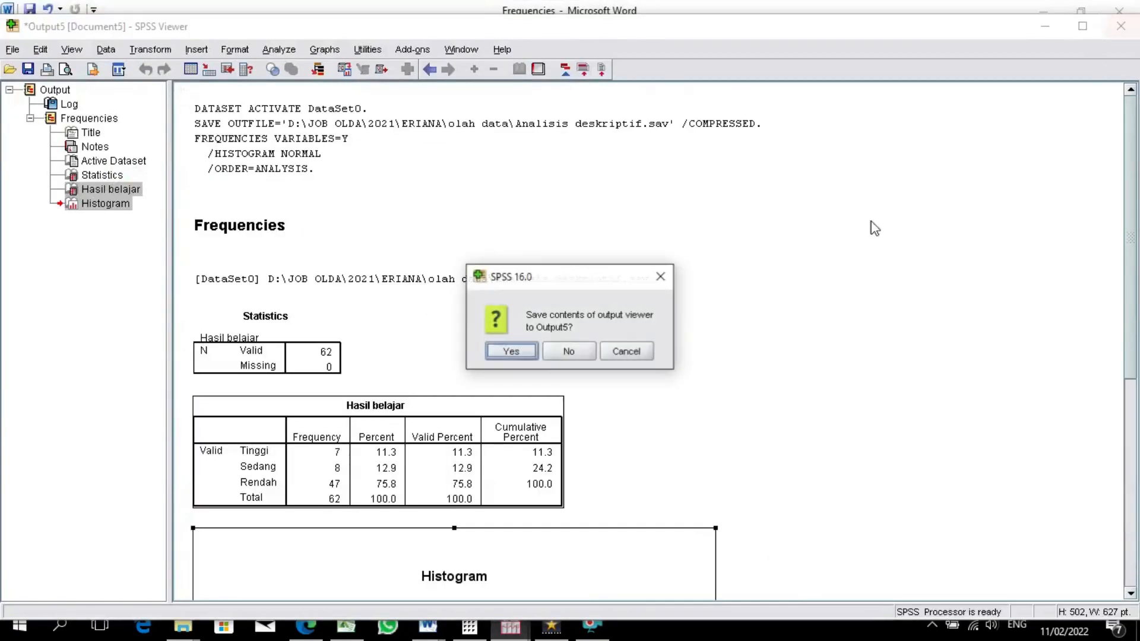
left_click(565, 355)
- In Analisis deskriptif.sav, reset the Frequencies settings, run the analysis for Dukungan orang tua [X2], and close the output without saving
mouse_move(510, 624)
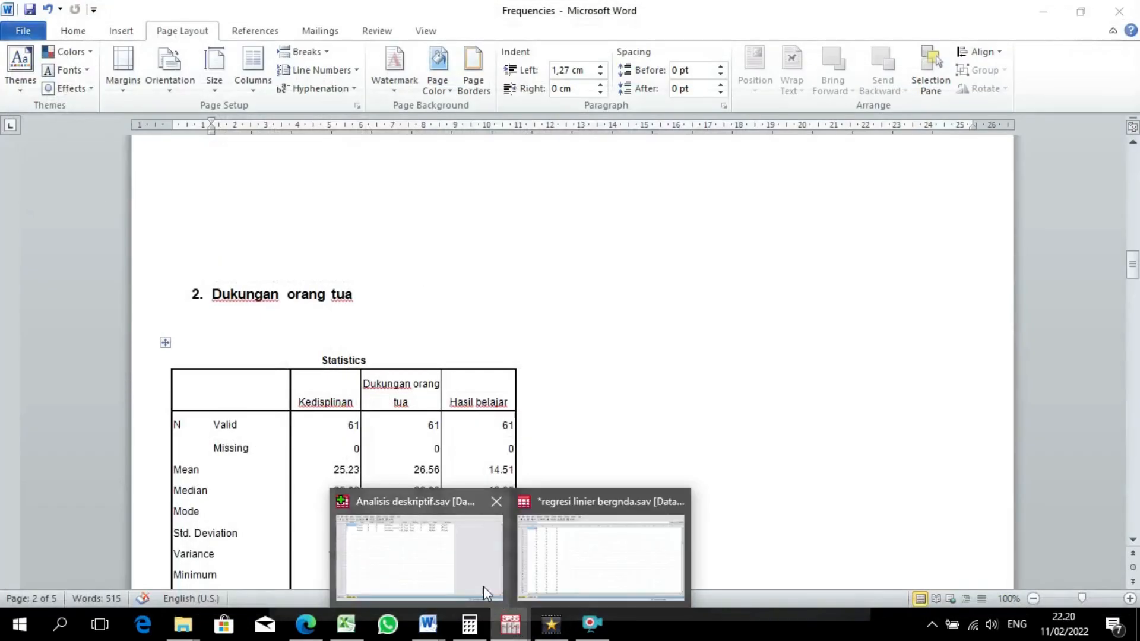
left_click(419, 557)
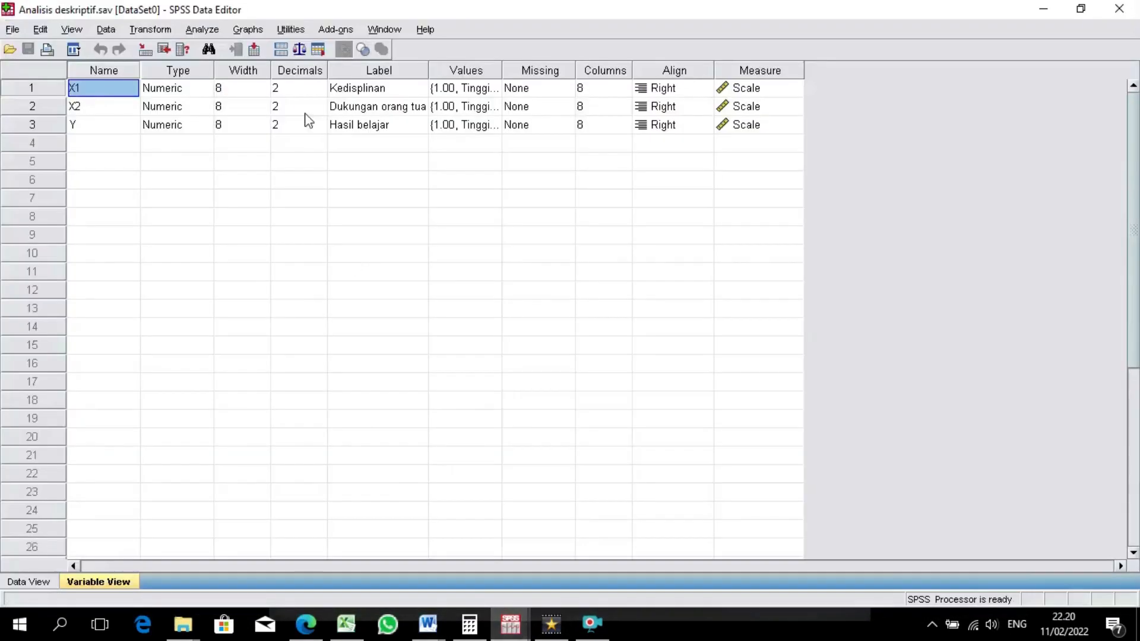
left_click(202, 30)
mouse_move(220, 74)
left_click(353, 70)
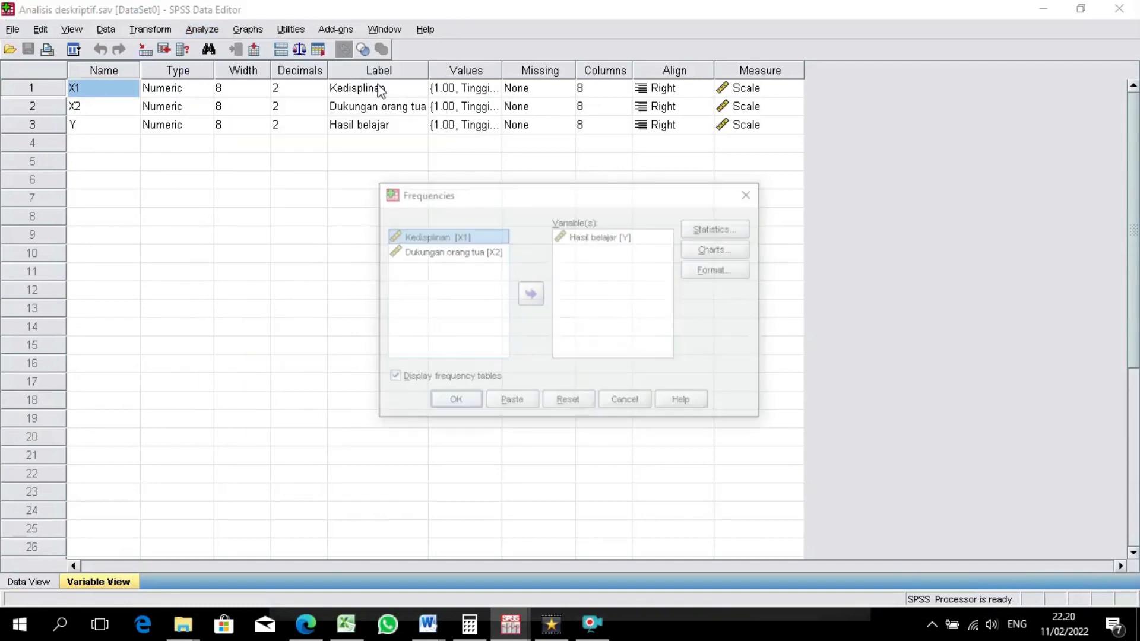
left_click(564, 404)
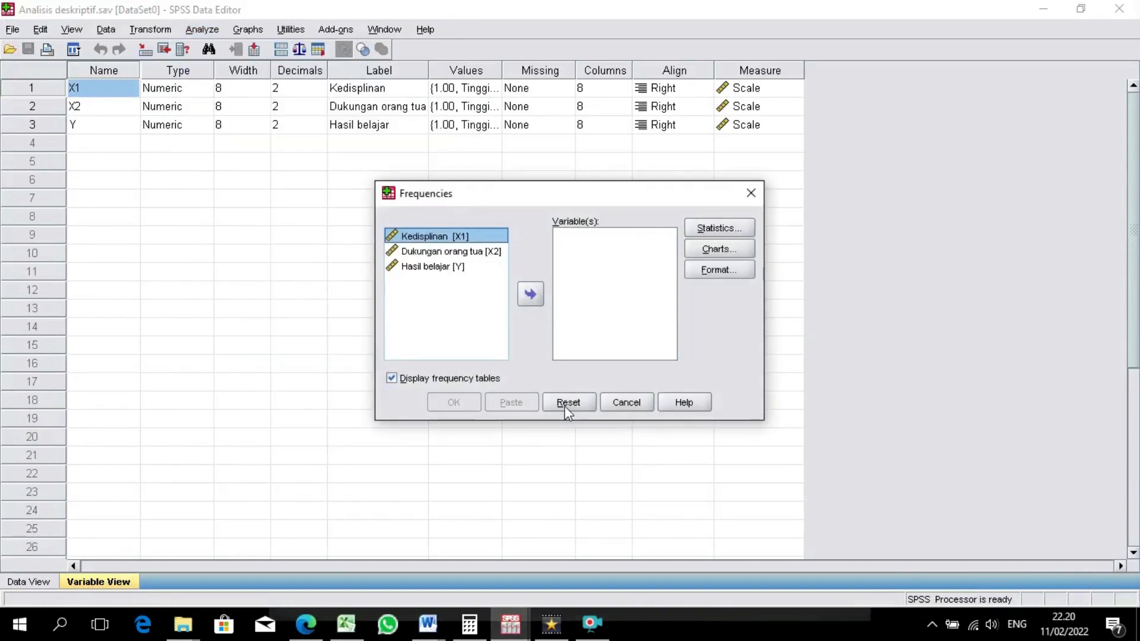
left_click(444, 251)
left_click(530, 294)
left_click(455, 402)
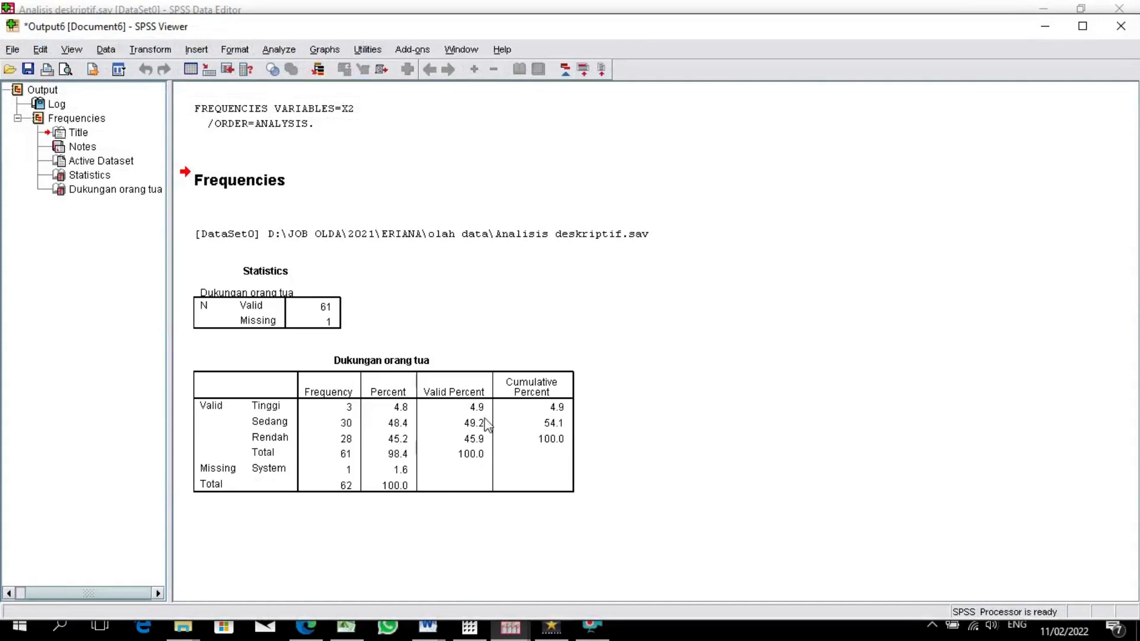
left_click(1120, 26)
left_click(570, 352)
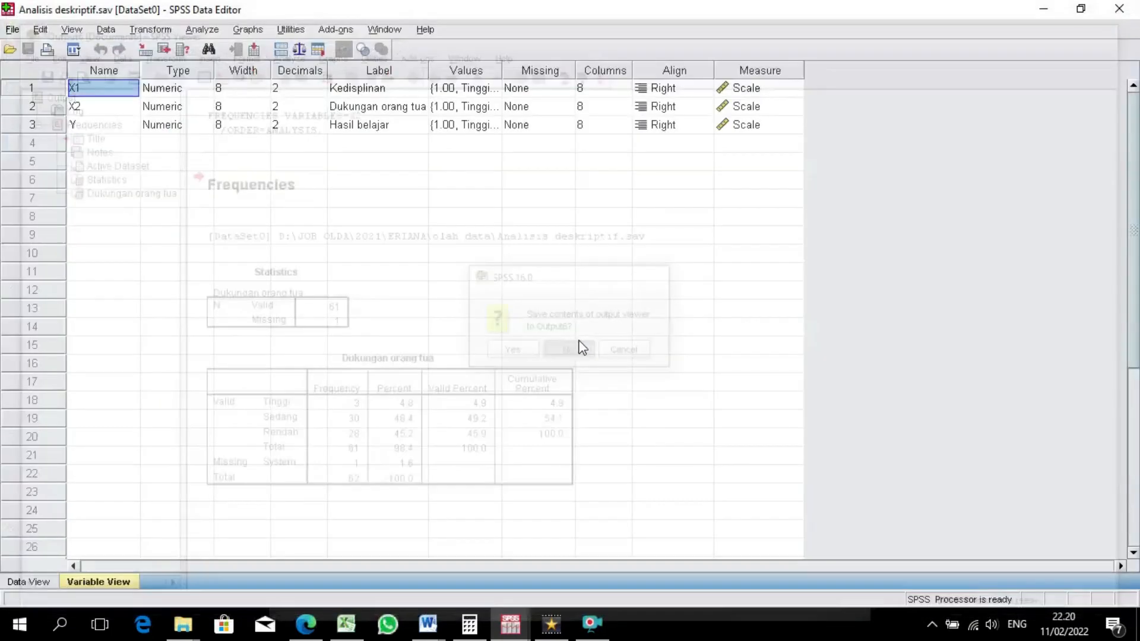
- Examine the X1, X2 and Y data rows down to the last case to compare the columns' lengths
left_click(29, 581)
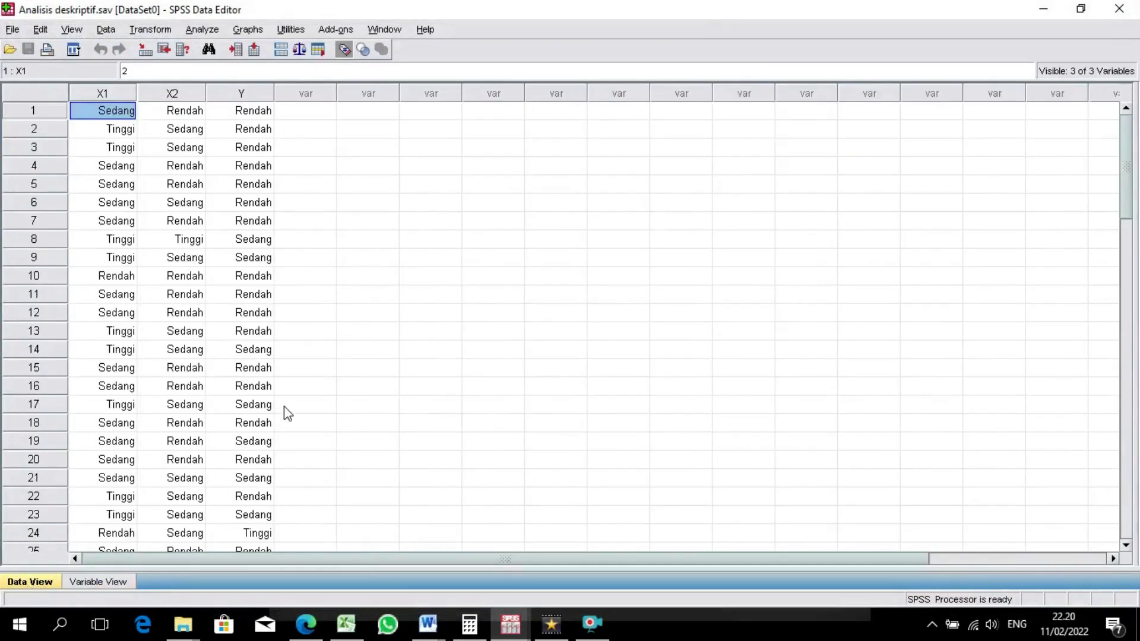
scroll(284, 406, "down", 18)
scroll(284, 414, "up", 5)
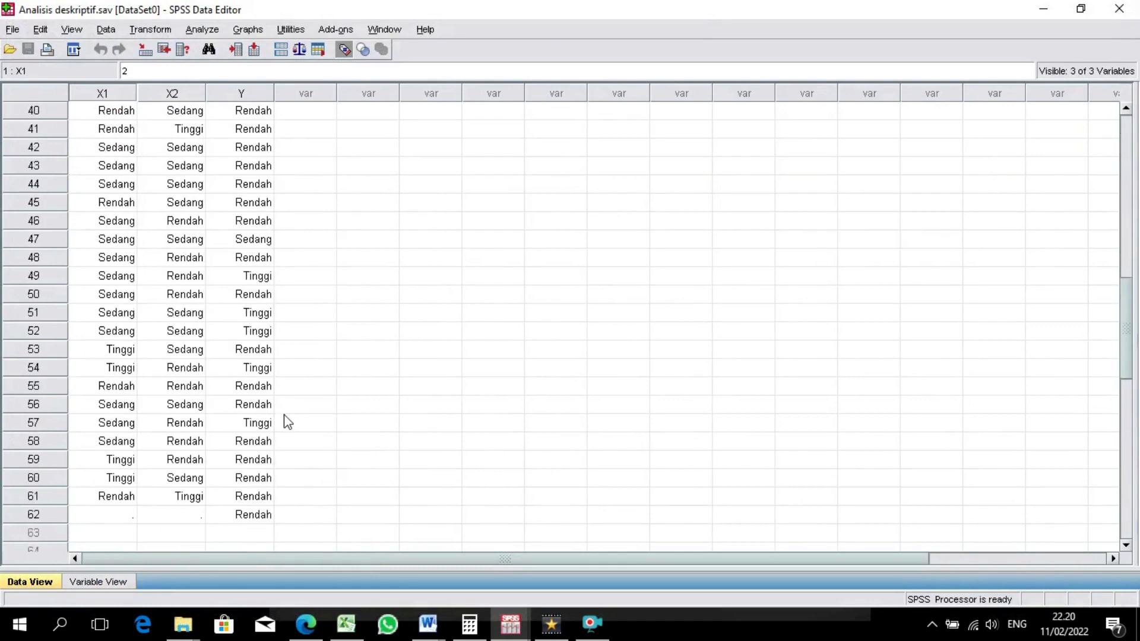
scroll(283, 415, "up", 13)
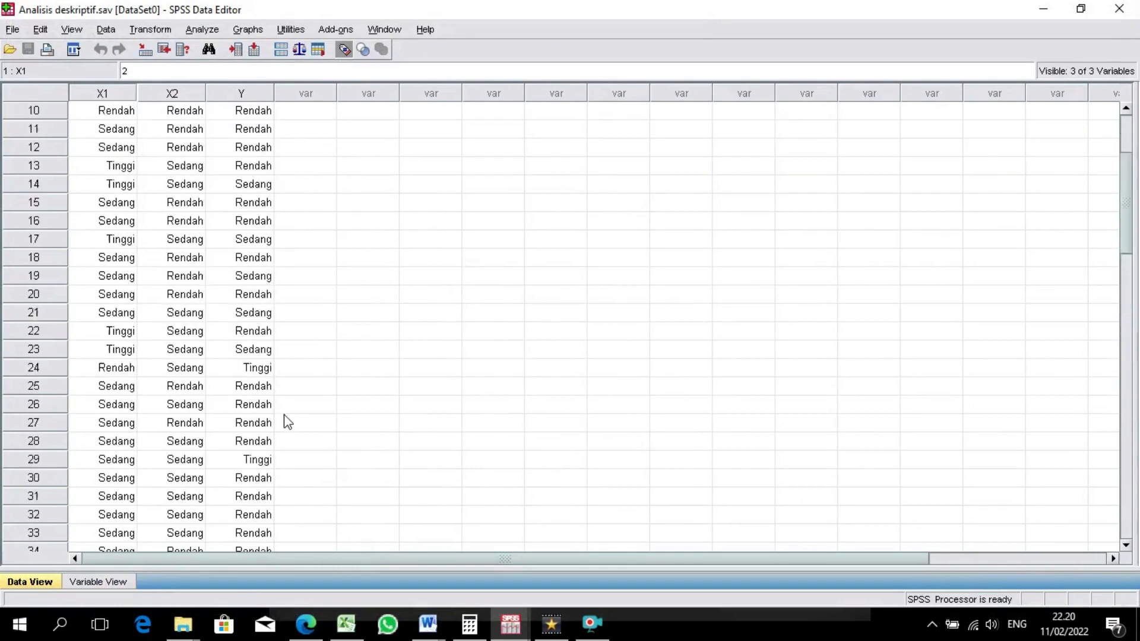
- Switch to the hasil belajar sheet in Excel and clear cells AB33:AD33 in the item totals row
left_click(346, 624)
scroll(635, 392, "down", 10)
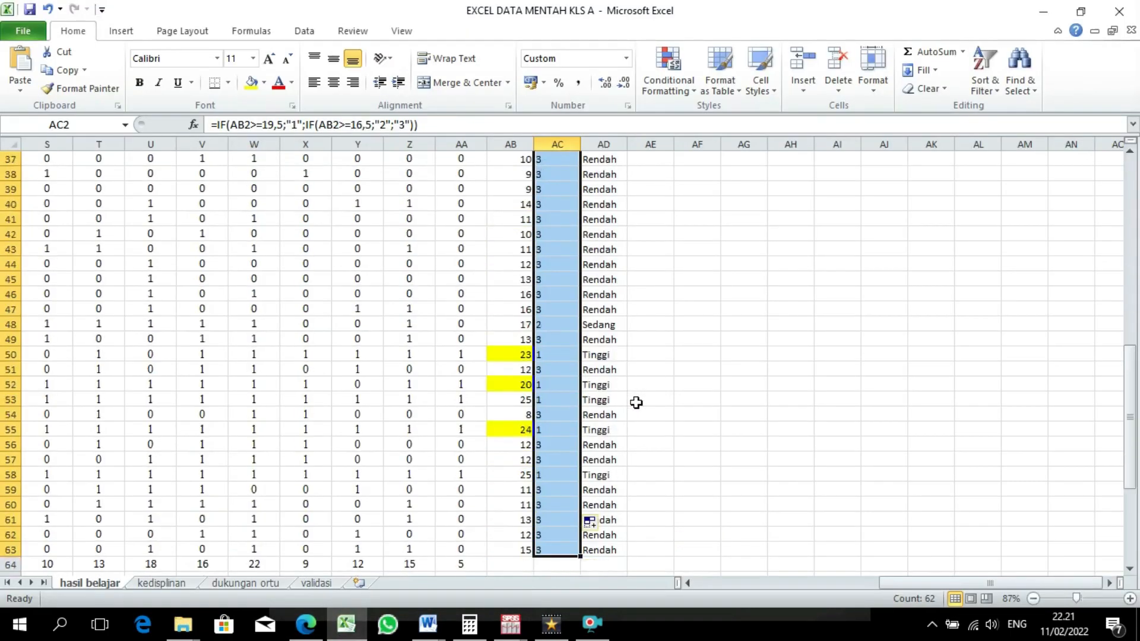
scroll(636, 402, "up", 3)
left_click_drag(523, 332, 621, 322)
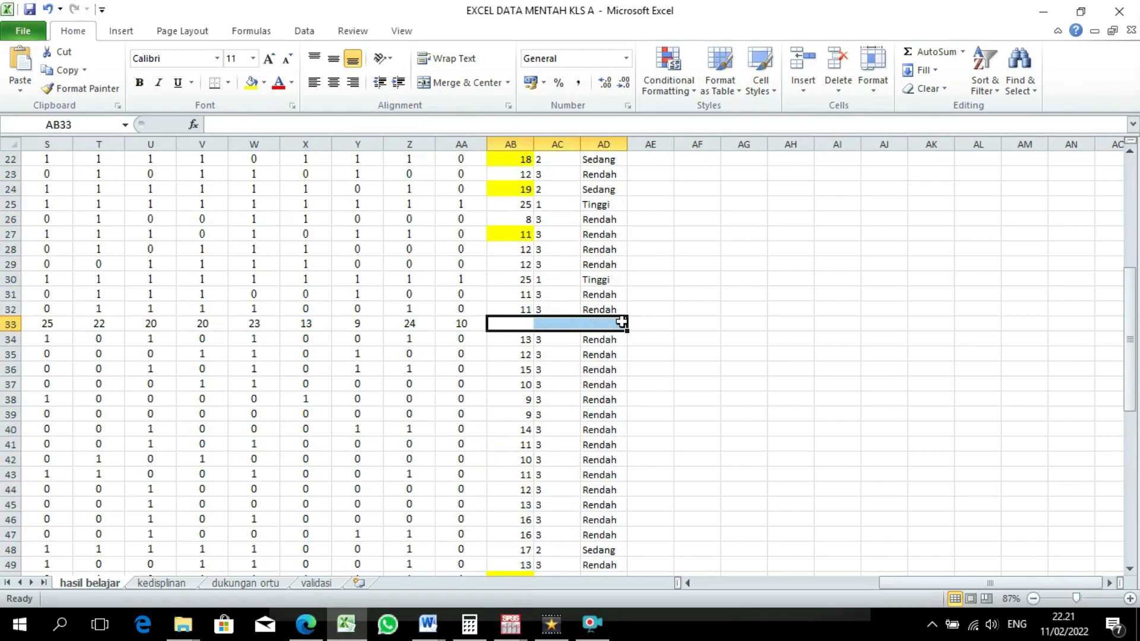
right_click(621, 322)
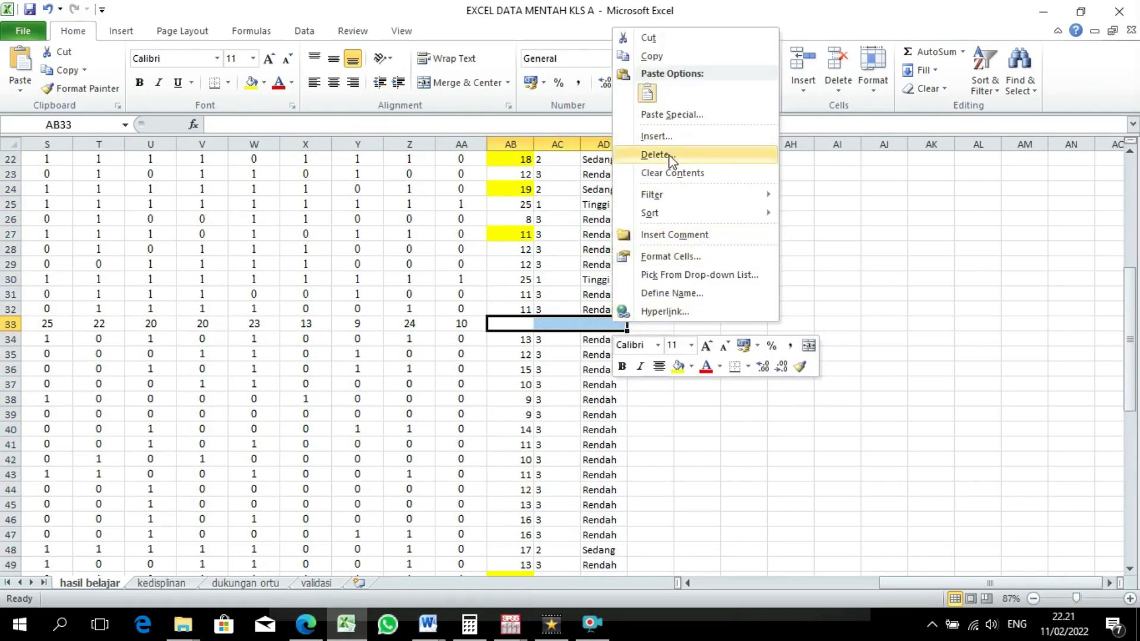
key("Escape")
- Copy the Hasil belajar category codes in cells AC34:AC63, below the item totals row
left_click(605, 336)
left_click(562, 337)
scroll(638, 401, "down", 12)
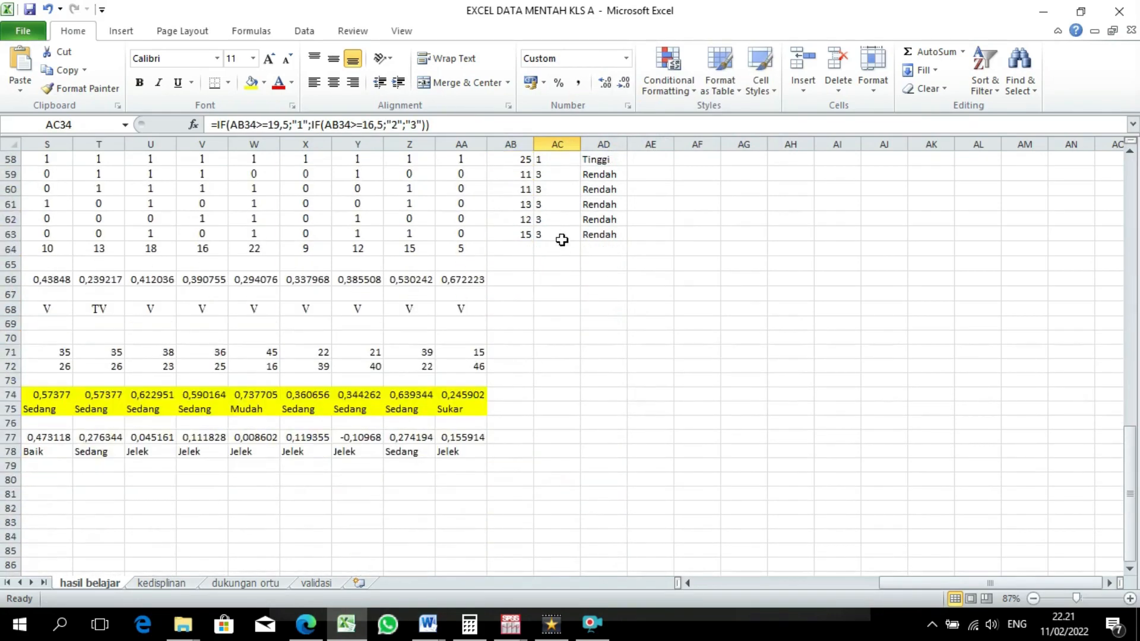
left_click(562, 240, "shift")
key("ctrl+c")
scroll(574, 342, "up", 13)
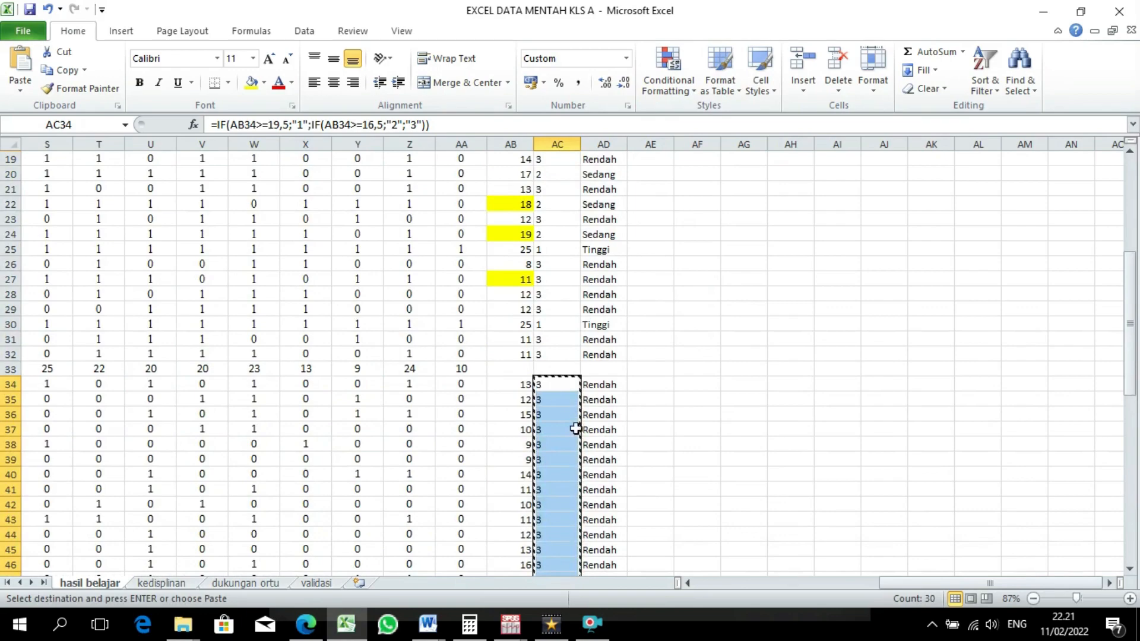
left_click_drag(942, 586, 758, 586)
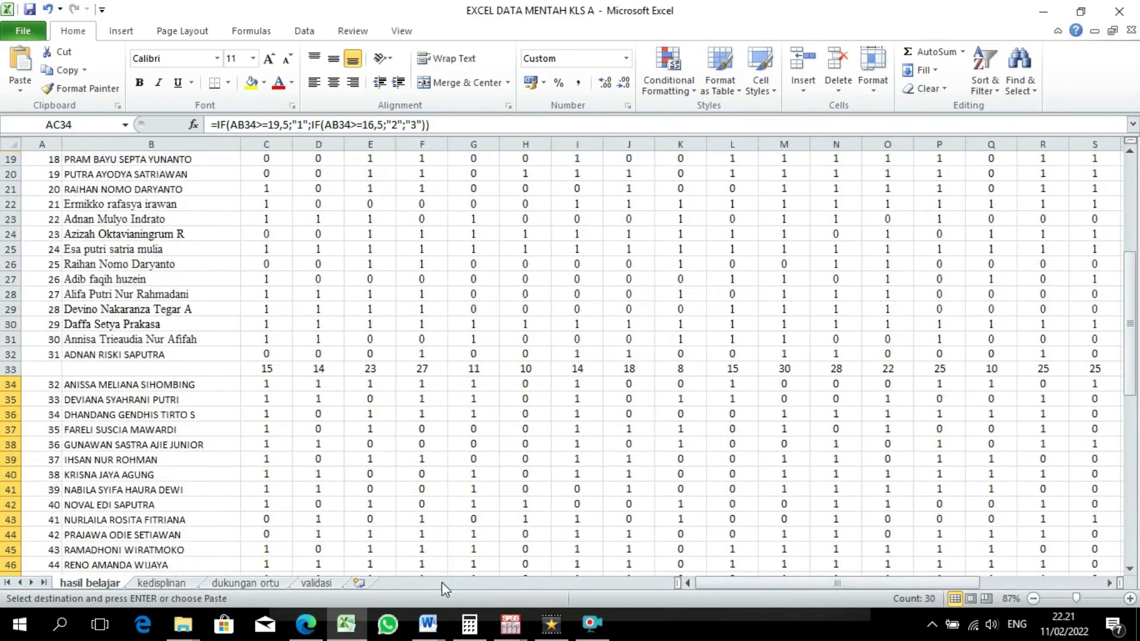
- Switch to Analisis deskriptif.sav in SPSS and paste the copied codes into the Y column starting at case 32
left_click(514, 634)
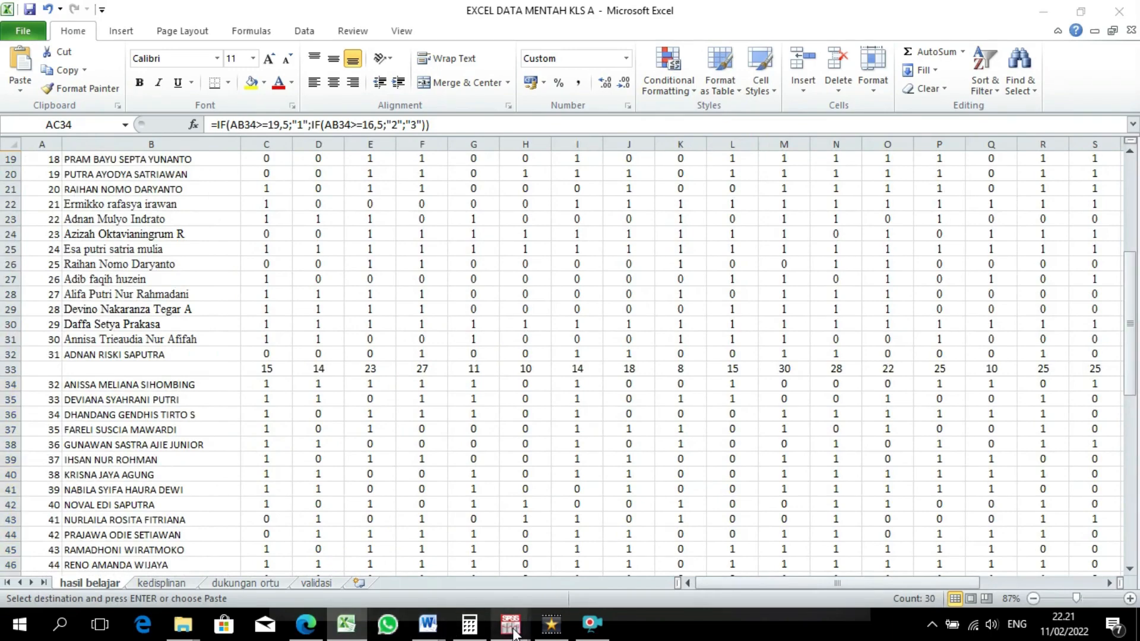
left_click(438, 555)
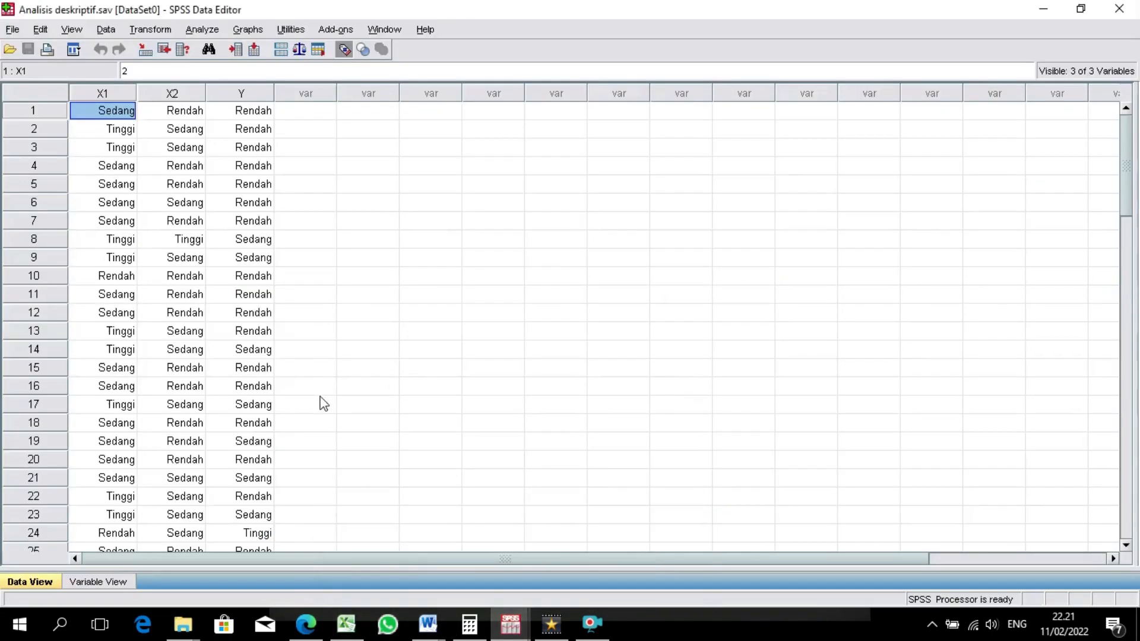
scroll(223, 446, "down", 5)
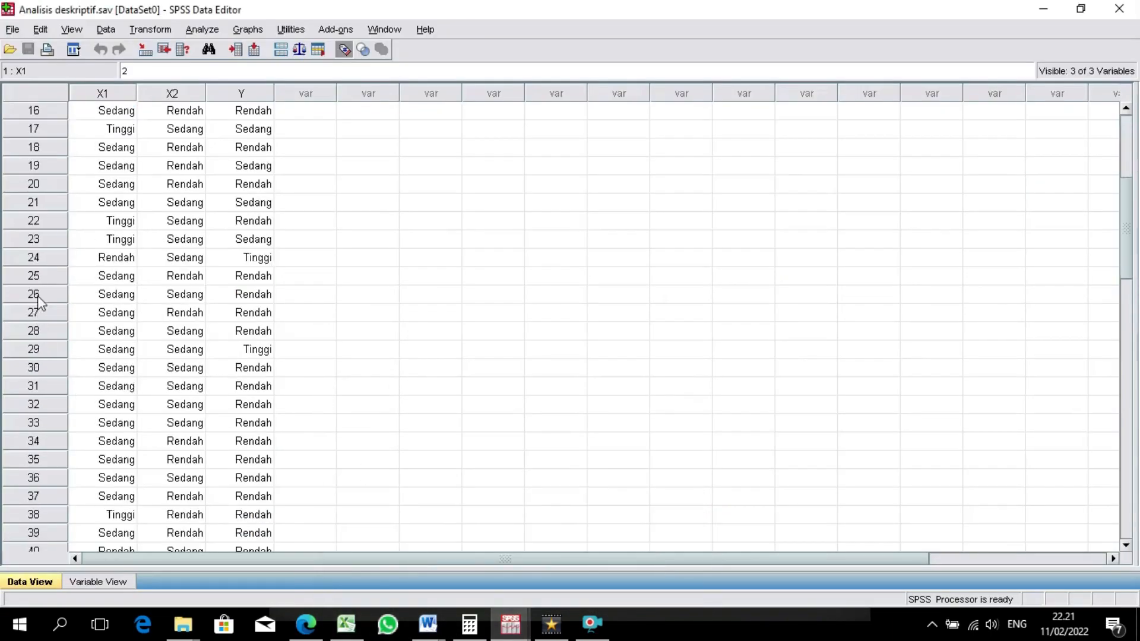
left_click(243, 423)
left_click(251, 407)
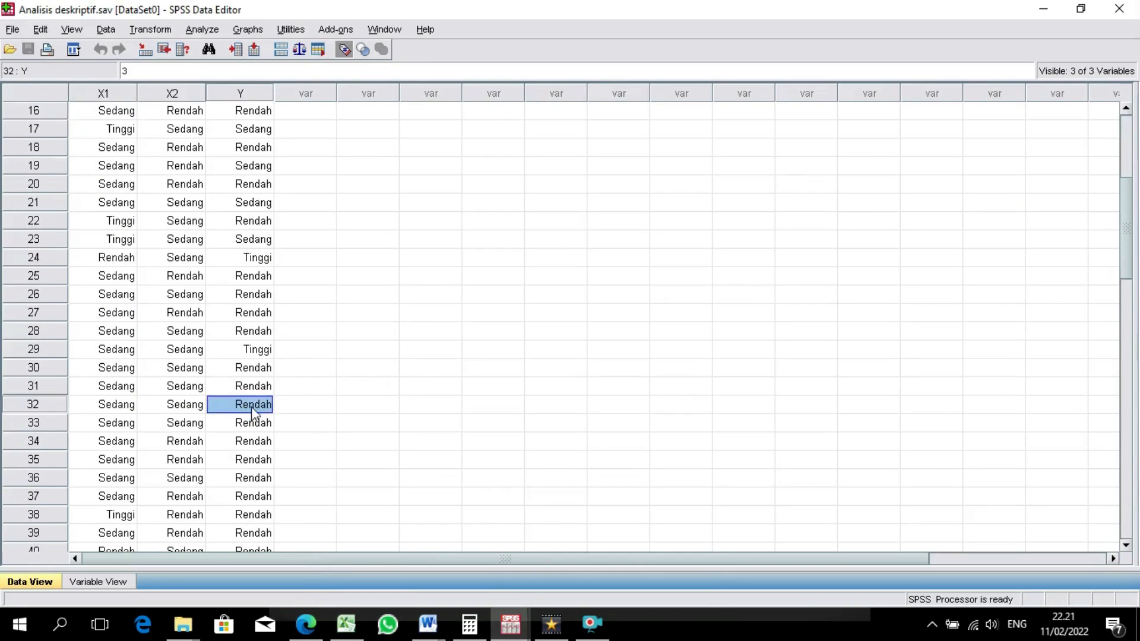
scroll(267, 410, "down", 12)
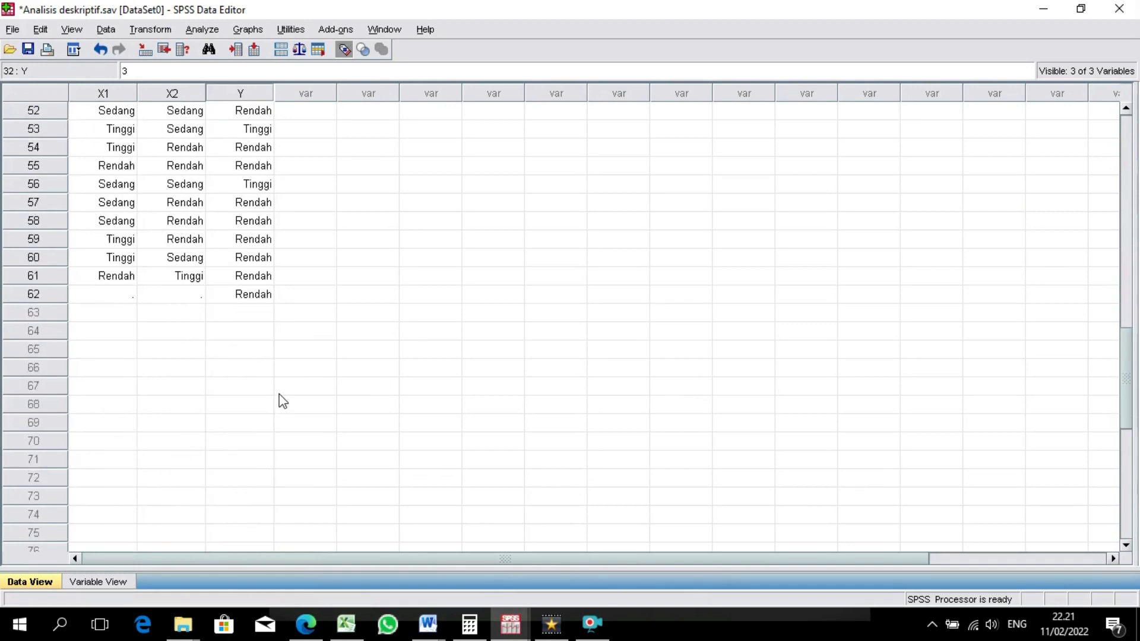
- Clear the surplus case 62, which has a value only in Y
left_click(37, 298)
right_click(37, 298)
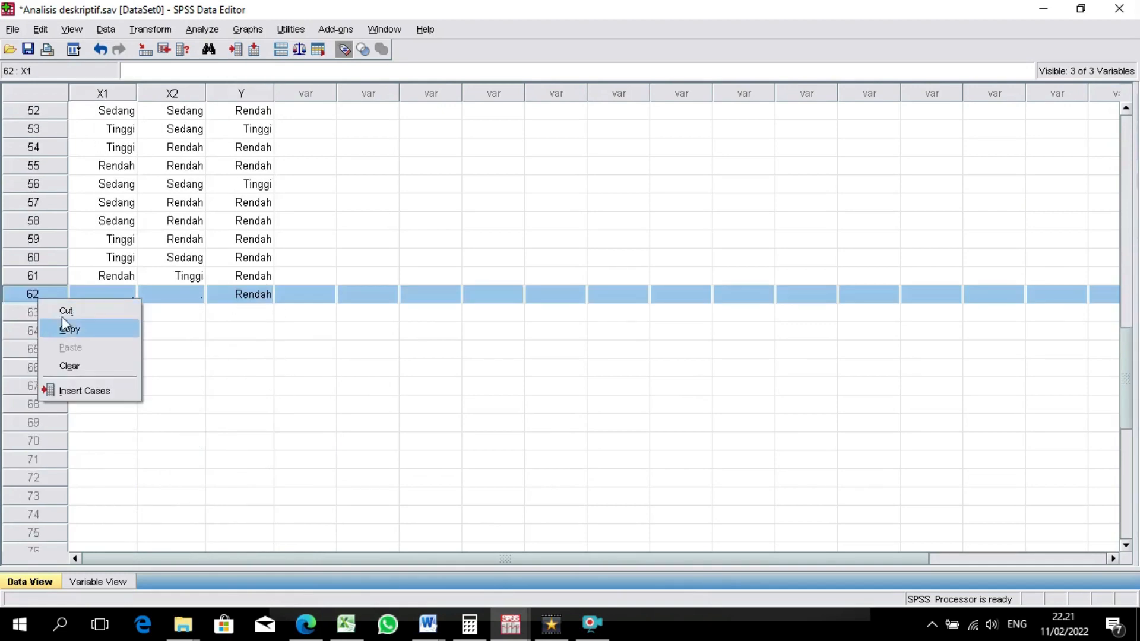
left_click(79, 365)
- Reset the Frequencies settings and select Dukungan orang tua [X2] and Hasil belajar [Y] as the variables to analyze
left_click(211, 30)
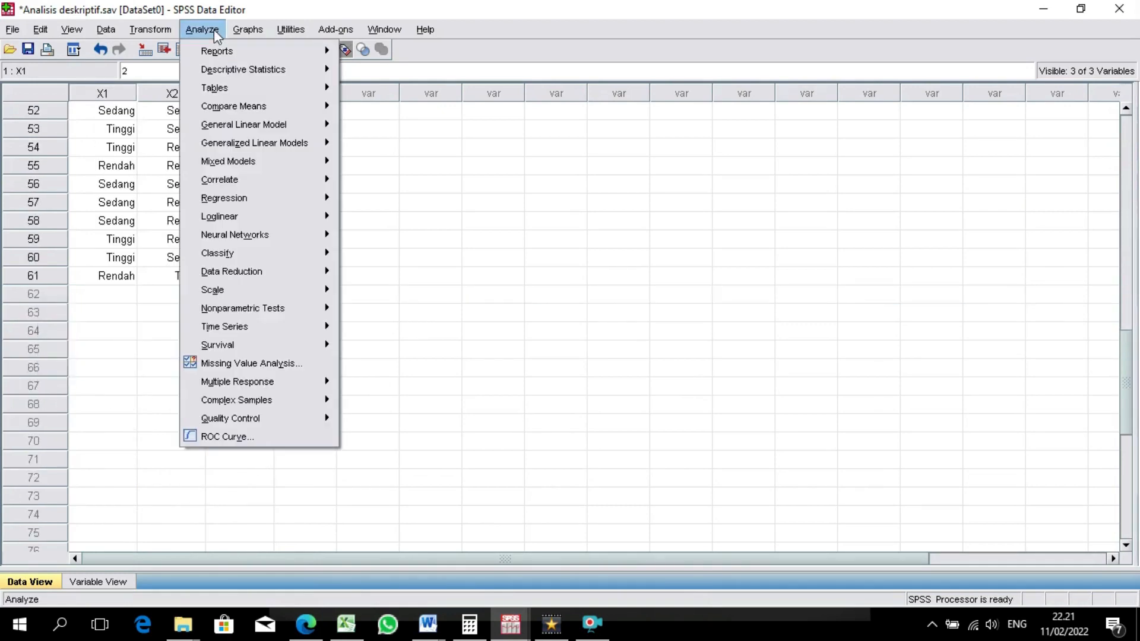
mouse_move(233, 67)
left_click(389, 70)
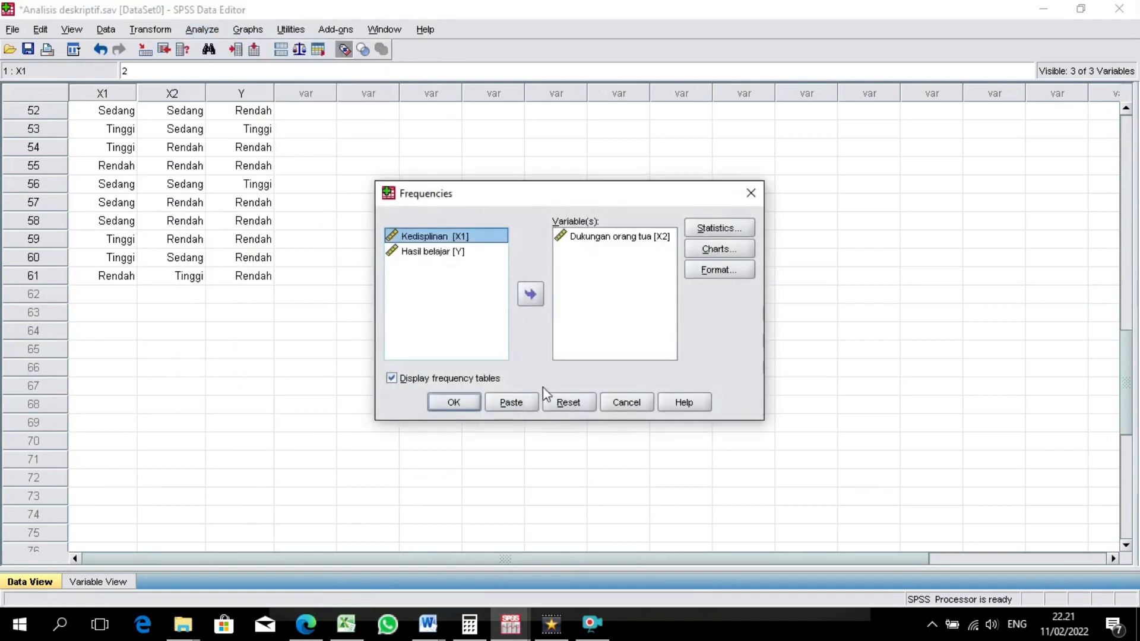
left_click(552, 405)
left_click(442, 251)
left_click(457, 267, "shift")
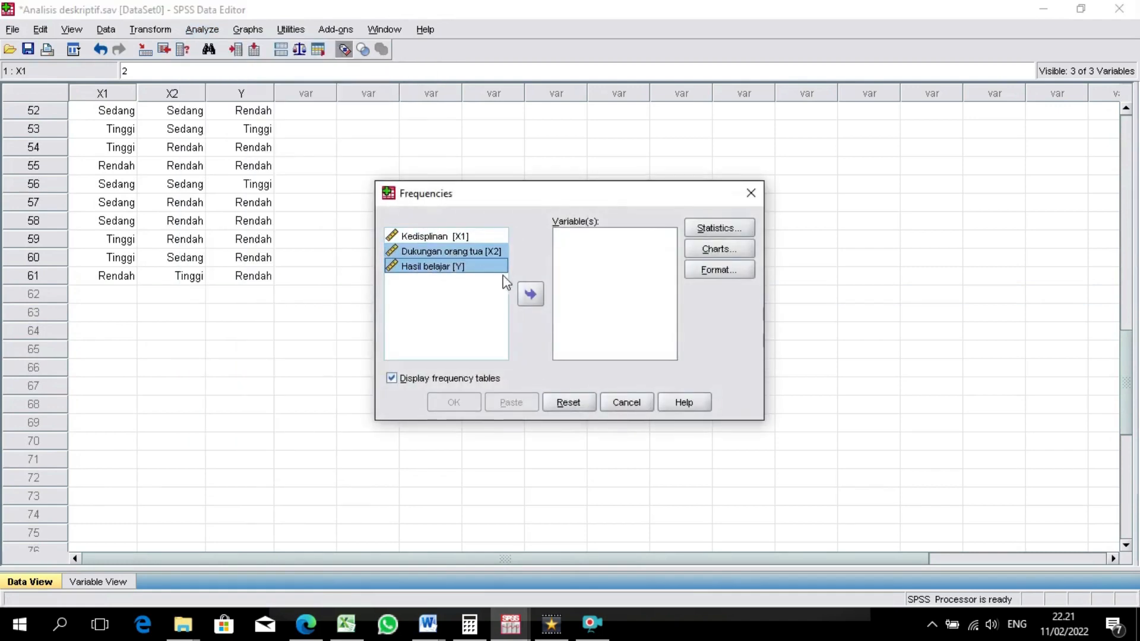
left_click(530, 294)
- Include histograms with a normal curve and run the Frequencies analysis
left_click(704, 251)
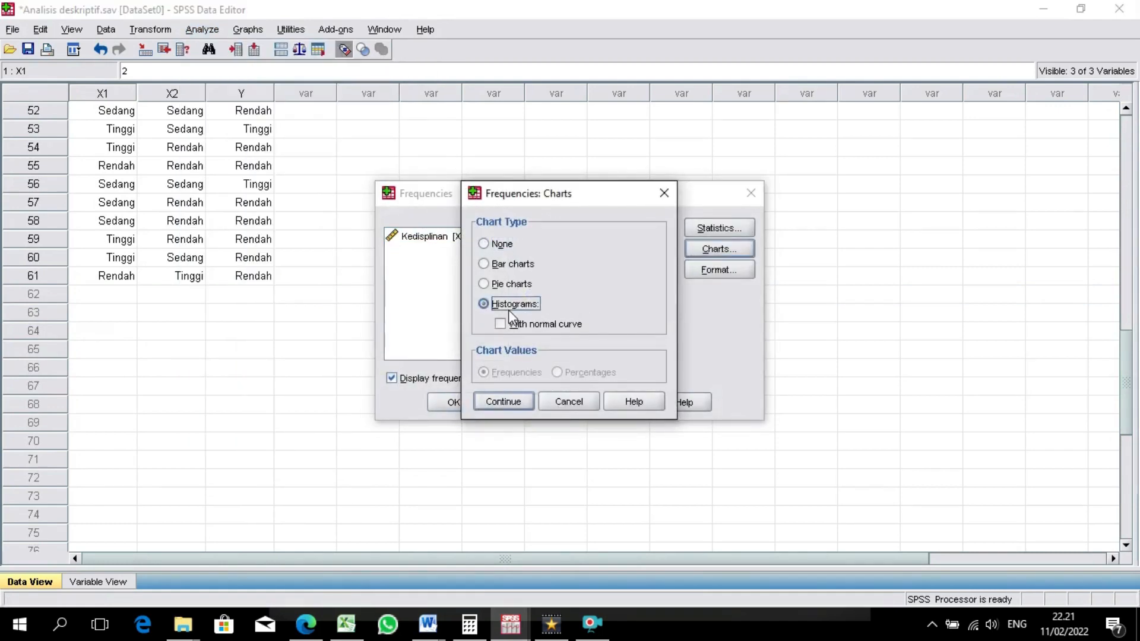
left_click(513, 328)
left_click(504, 396)
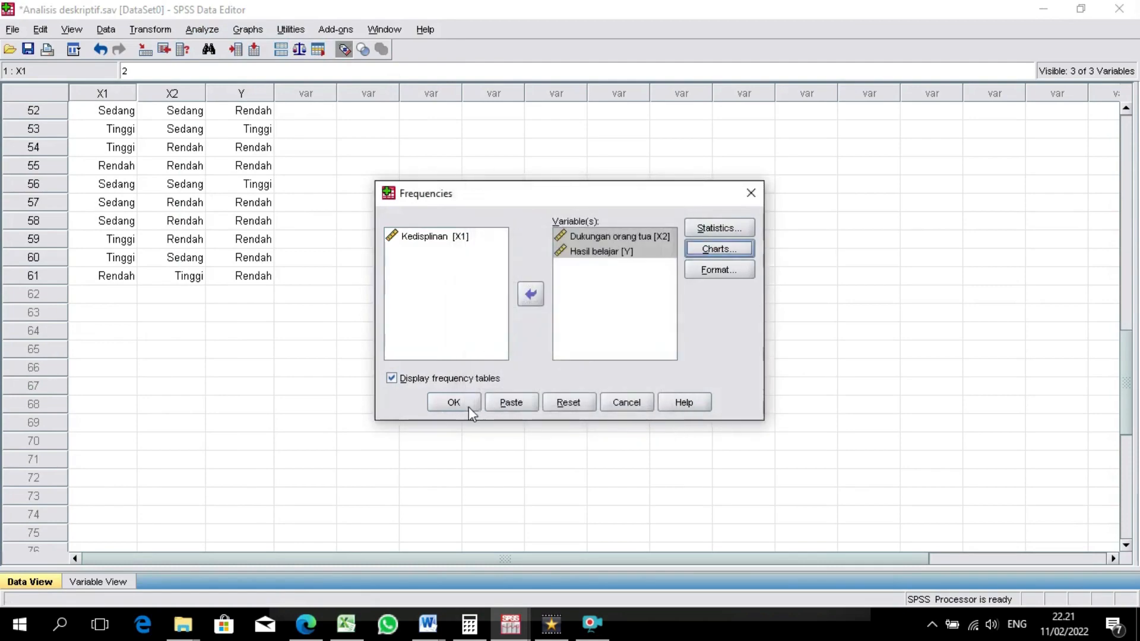
left_click(468, 406)
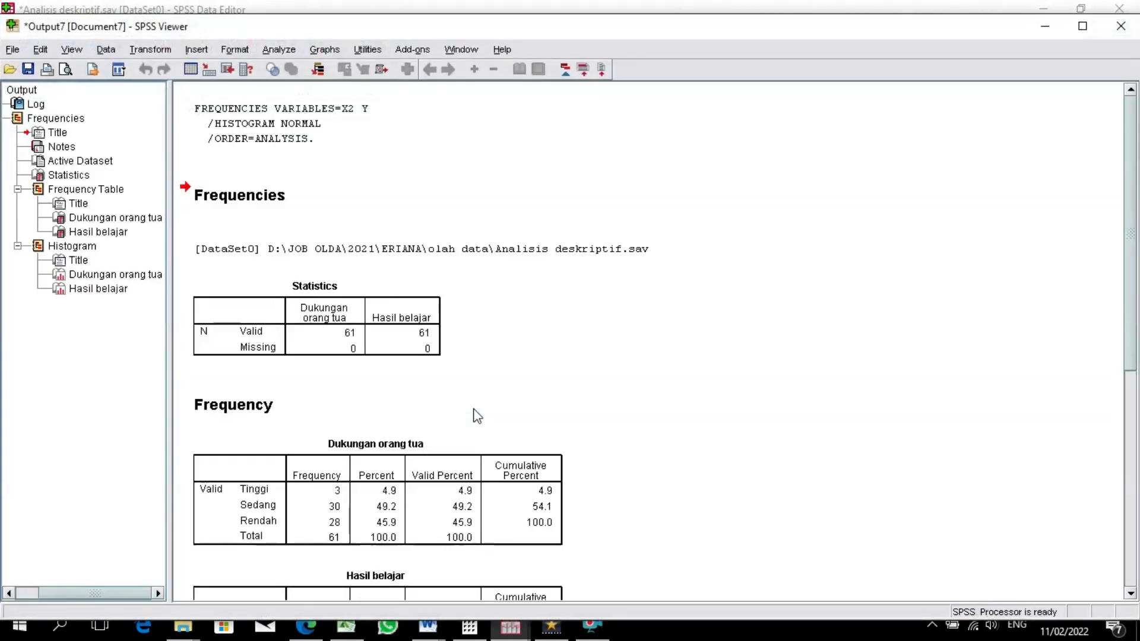
- Copy the Dukungan orang tua frequency table from the output and paste it above its histogram in the Frequencies document in Word
left_click(423, 219)
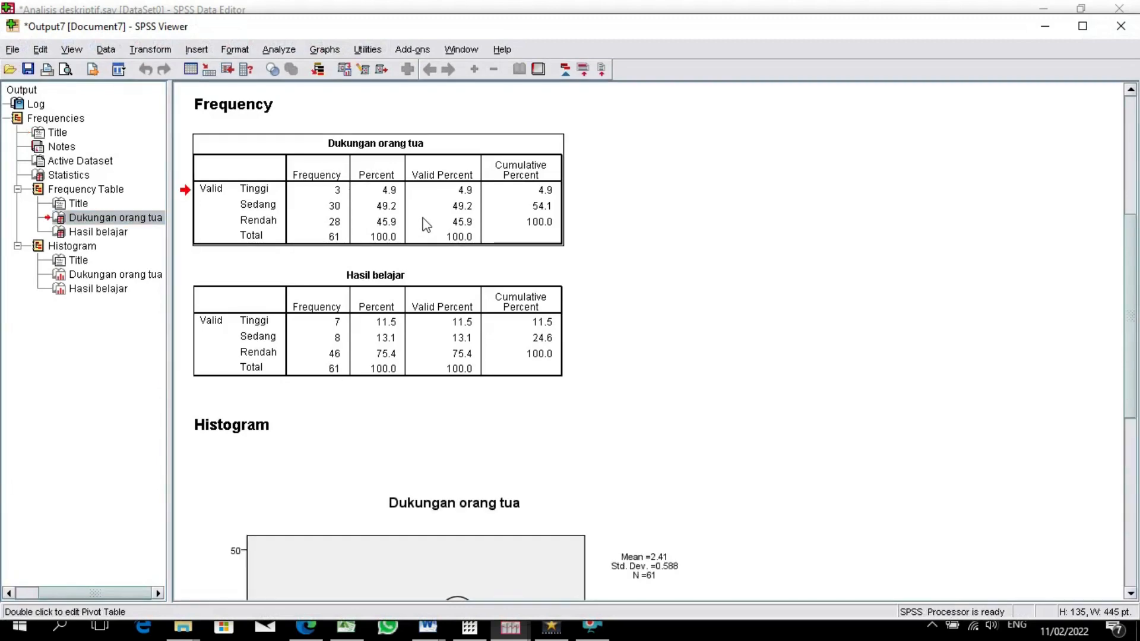
right_click(423, 220)
left_click(454, 248)
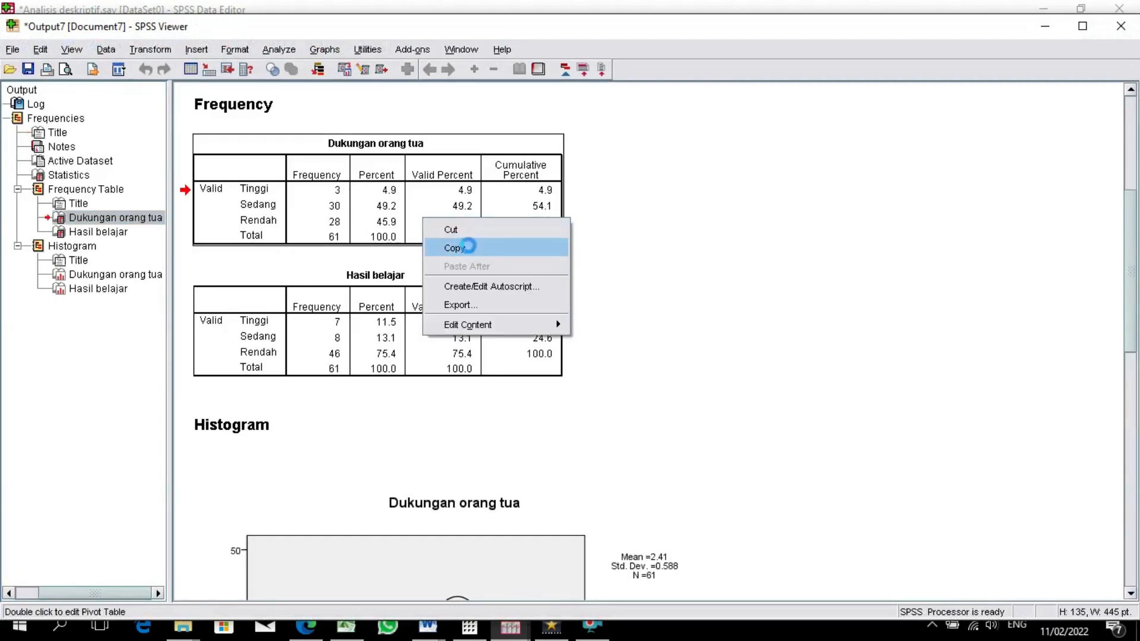
mouse_move(422, 632)
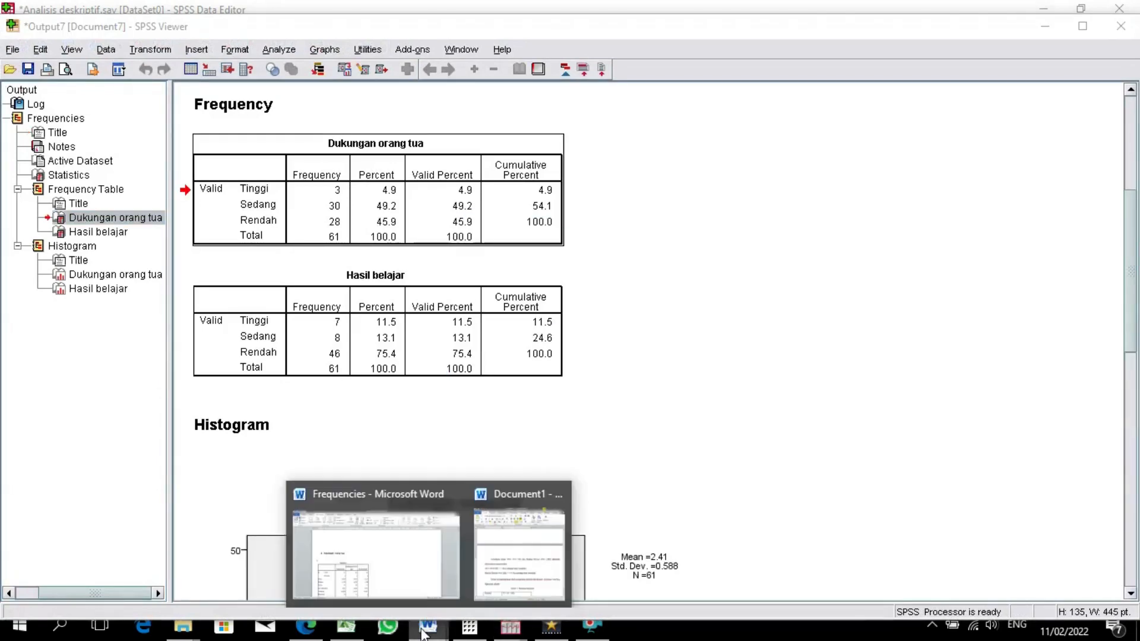
left_click(437, 590)
scroll(466, 402, "down", 5)
scroll(463, 409, "up", 5)
scroll(464, 411, "down", 12)
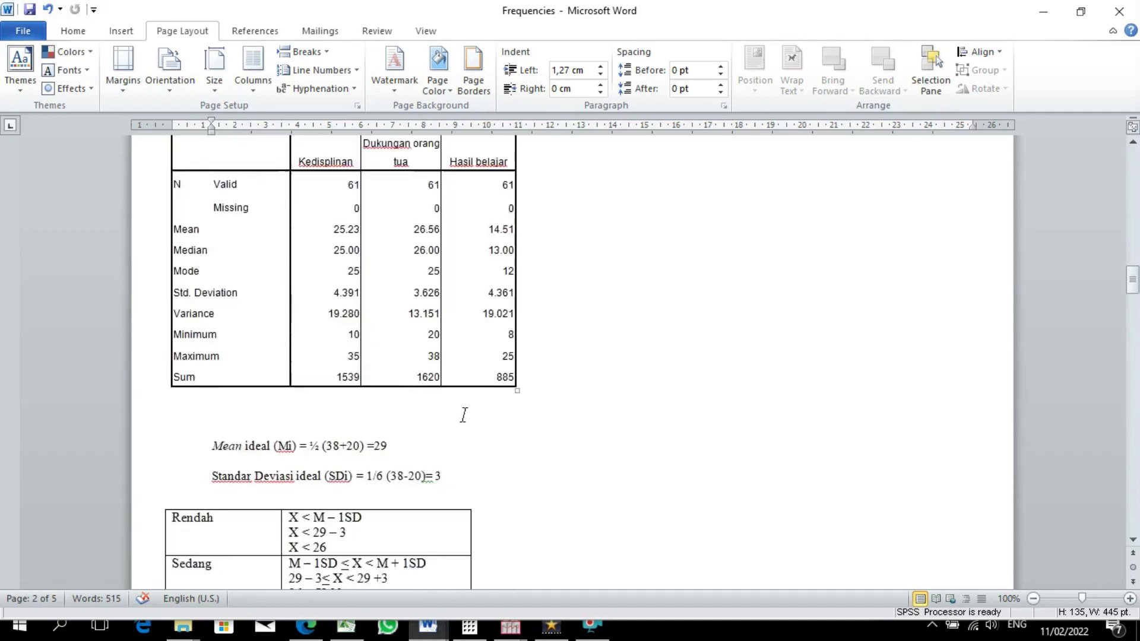
left_click(324, 291)
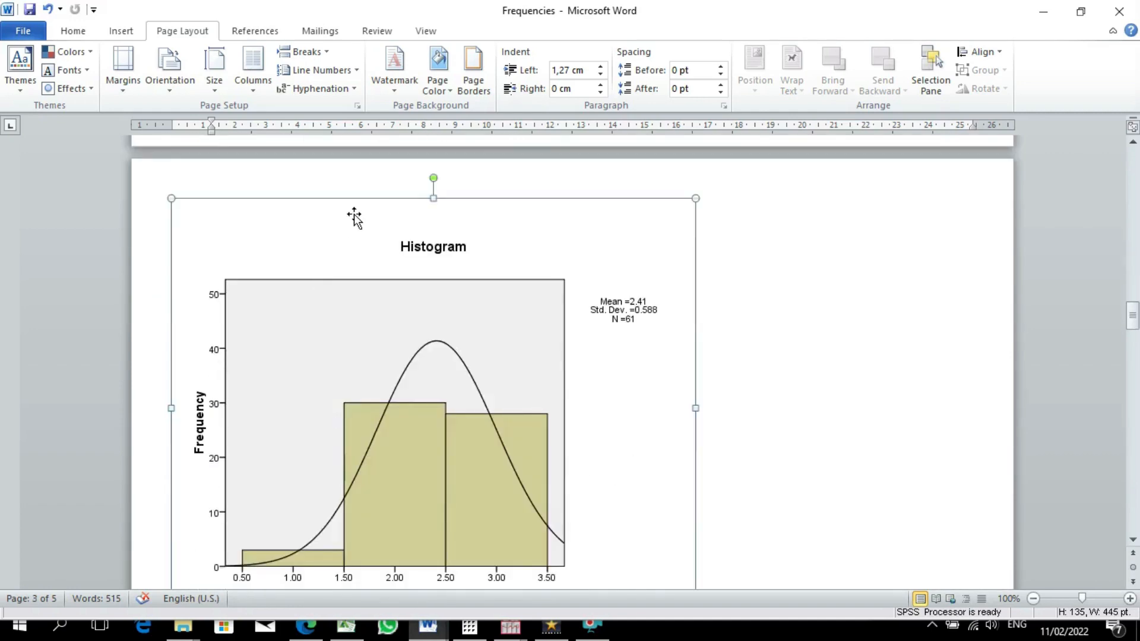
scroll(468, 269, "up", 2)
left_click(539, 226)
key("ctrl+v")
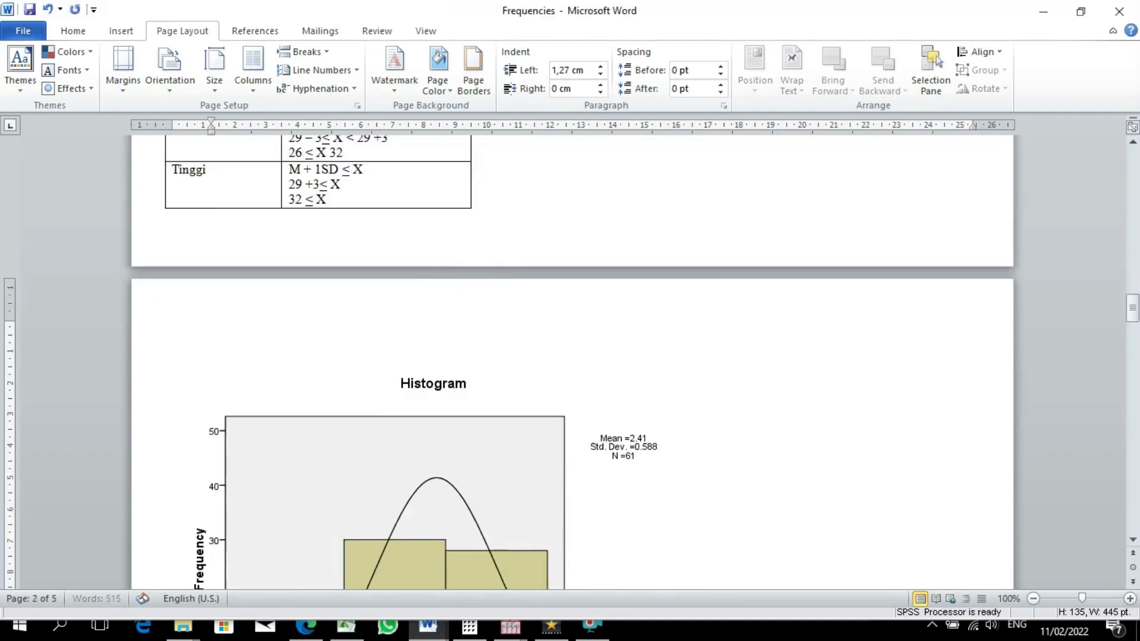
- Remove surplus blank lines between the Hasil belajar category limits table and the Hasil belajar frequency table
scroll(547, 245, "down", 15)
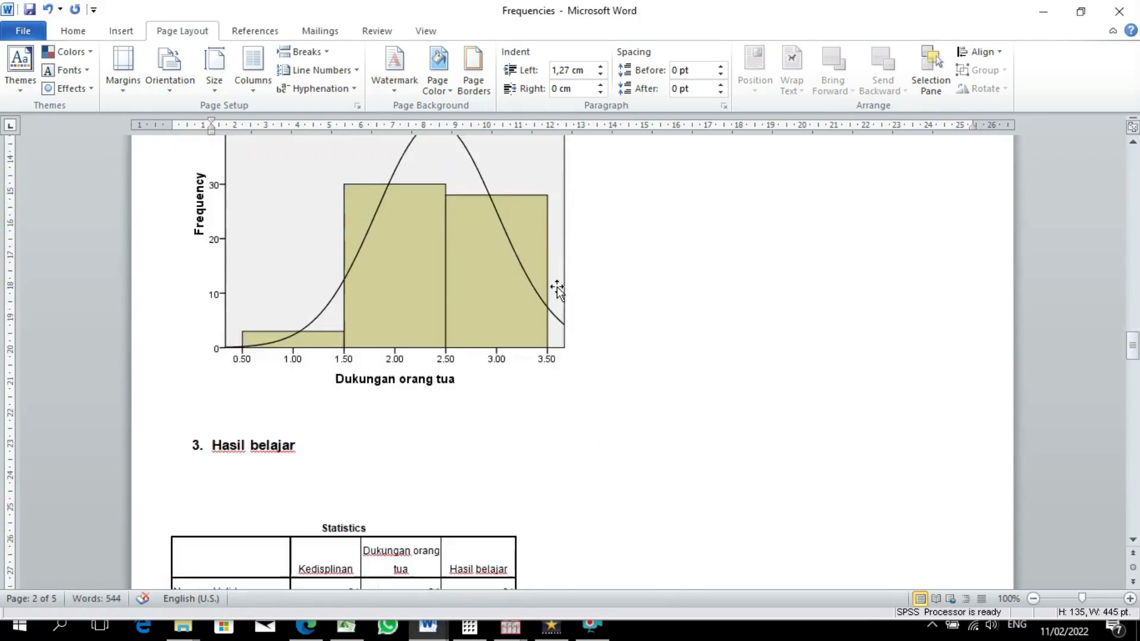
scroll(547, 338, "down", 3)
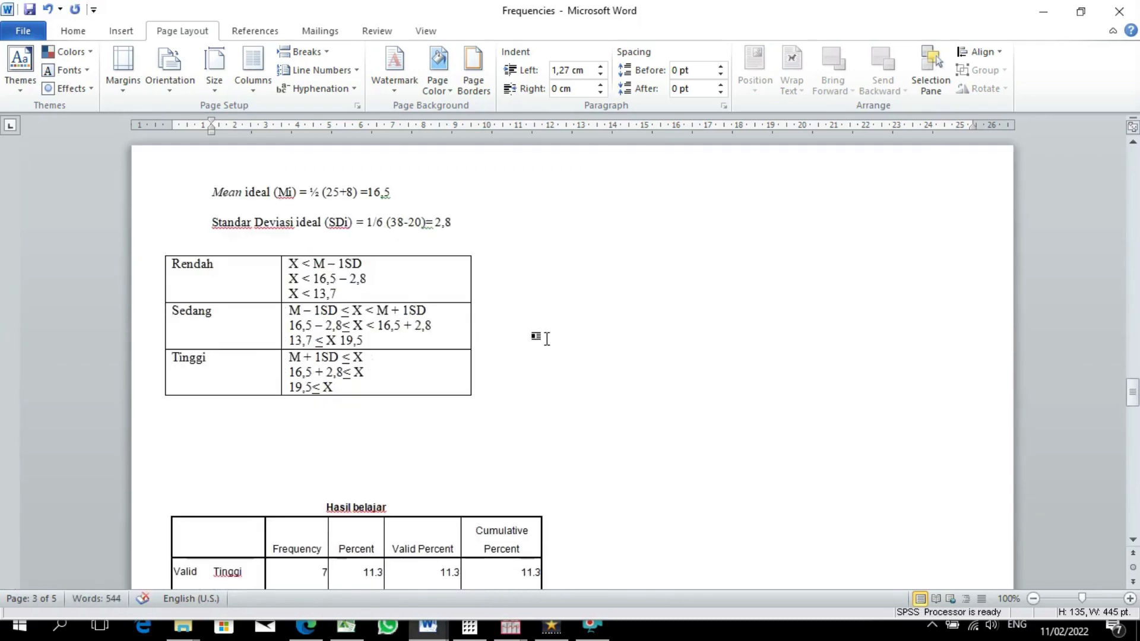
left_click(415, 468)
key("BackSpace")
key("BackSpace")
key("BackSpace")
key("BackSpace")
key("BackSpace")
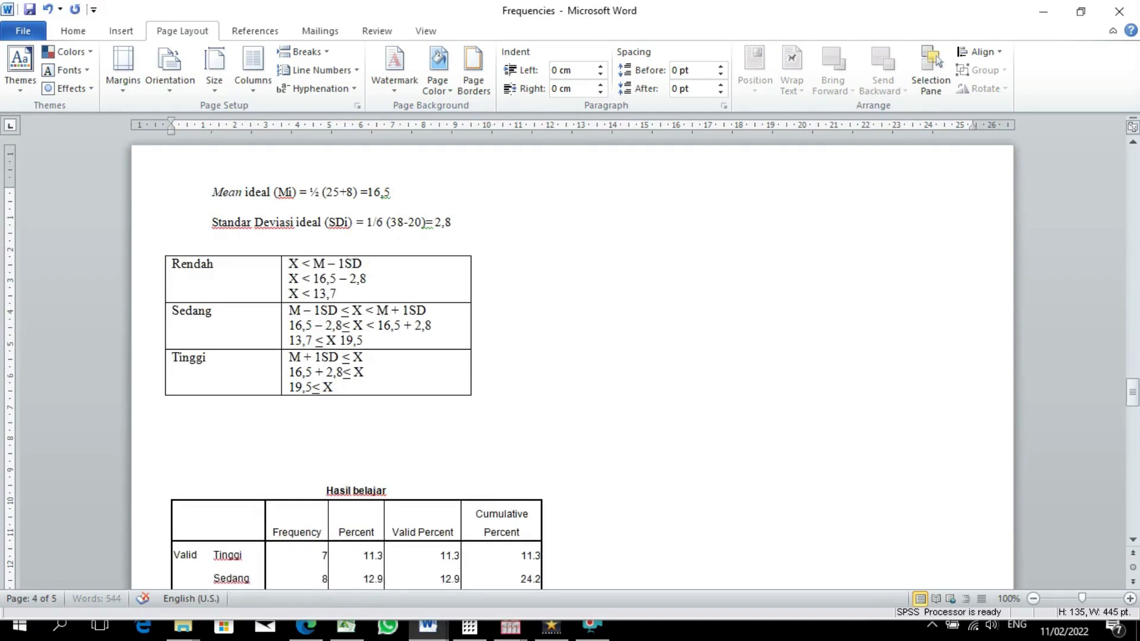
- Insert blank lines after the Hasil belajar histogram to push the Regression section onto the next page
scroll(437, 388, "down", 1)
scroll(436, 388, "down", 9)
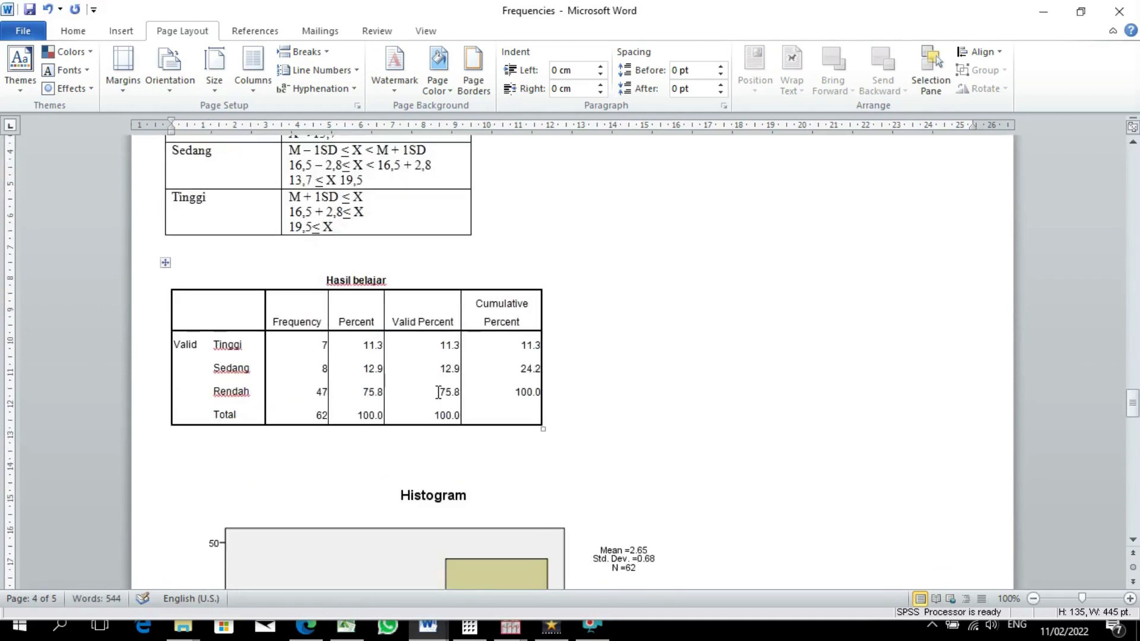
scroll(445, 410, "down", 4)
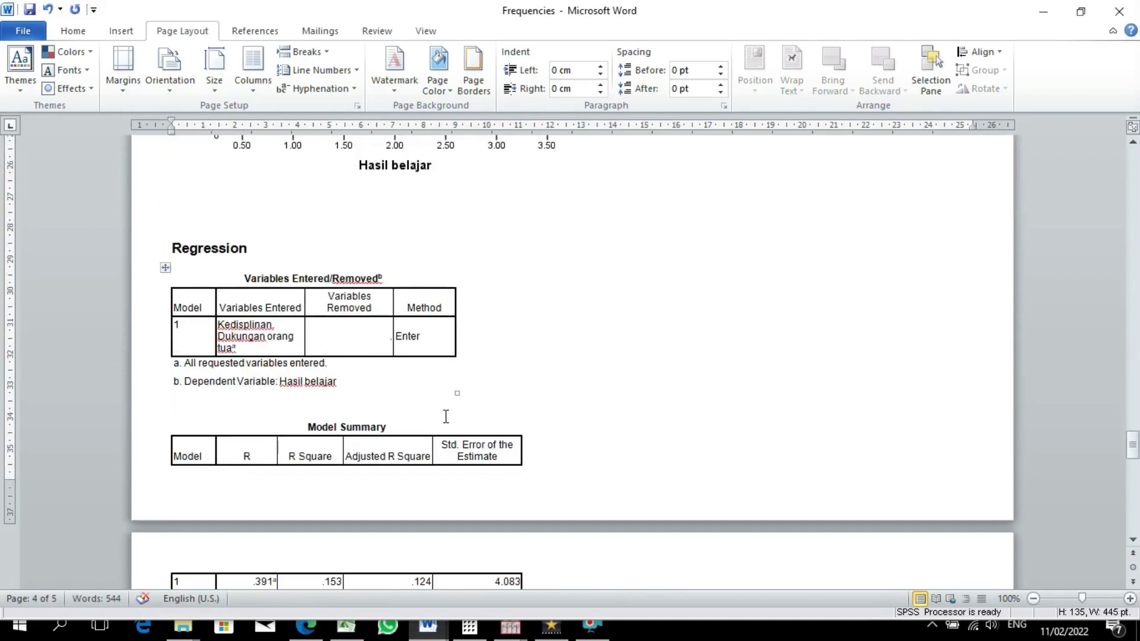
left_click(302, 233)
key("Return")
key("Return")
key("Return")
key("Return")
key("Return")
key("Return")
key("Return")
key("Return")
key("Return")
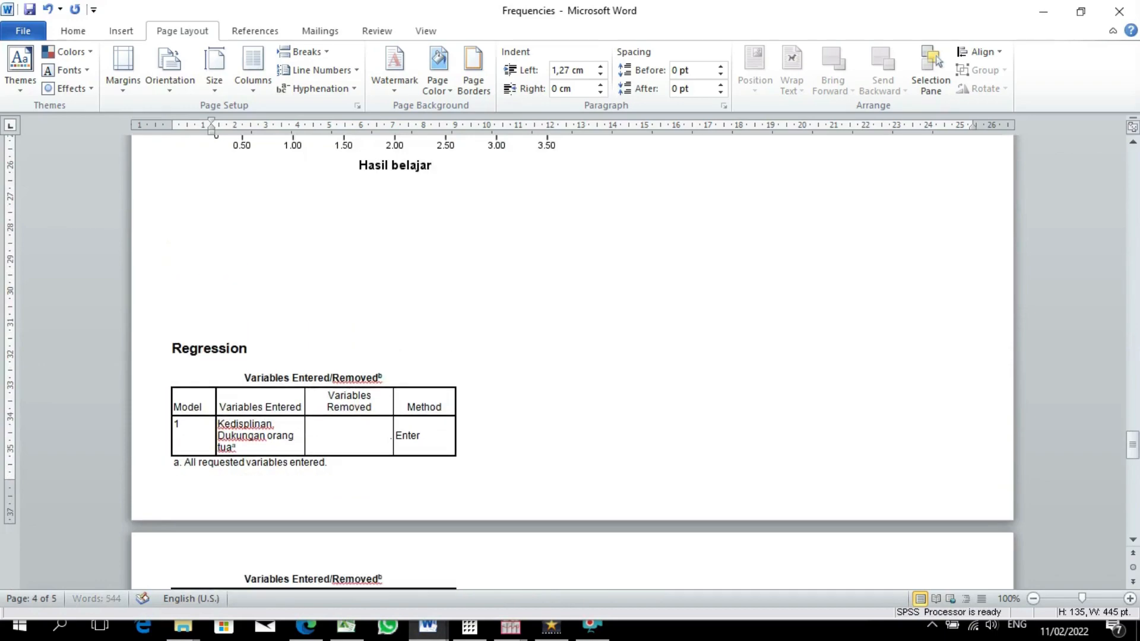
key("Return")
key("Return")
key("Return")
key("Return")
key("Return")
key("Return")
key("Return")
key("Return")
key("Return")
key("Return")
key("Return")
- Review the report's frequency tables and histograms and the regression section's Model Summary, ANOVA and Coefficients tables
scroll(439, 386, "up", 10)
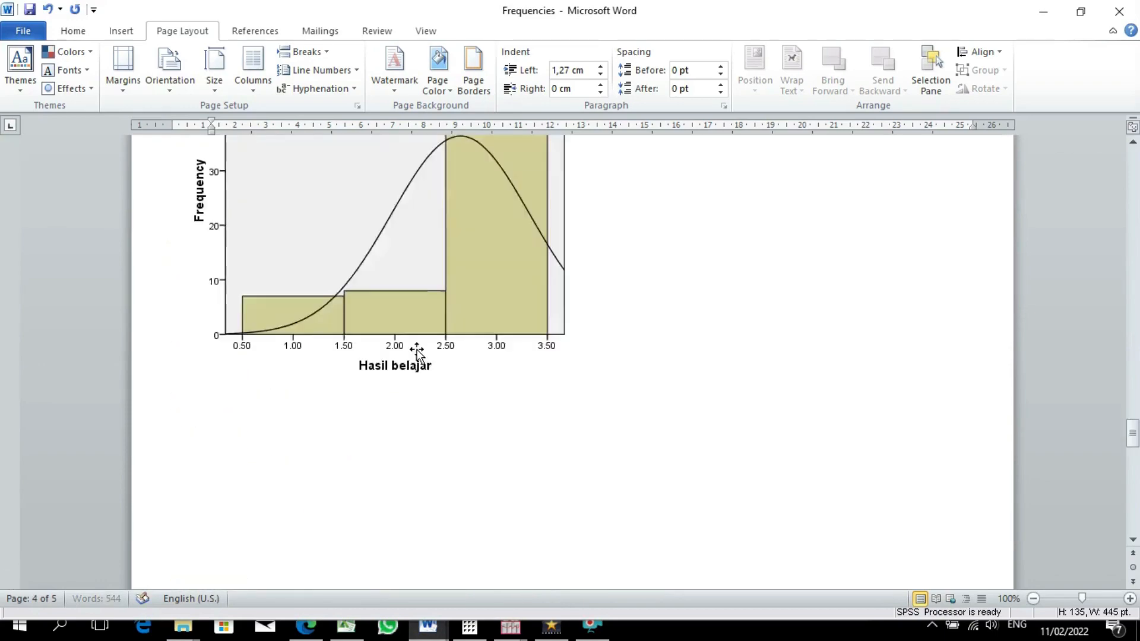
scroll(440, 386, "up", 20)
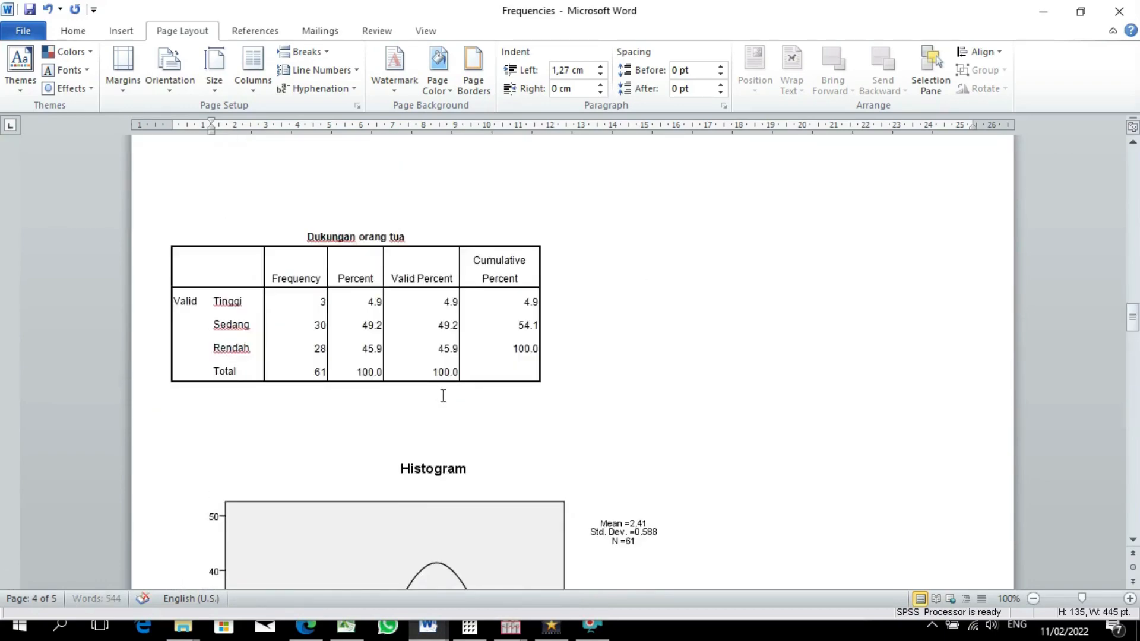
scroll(447, 398, "up", 20)
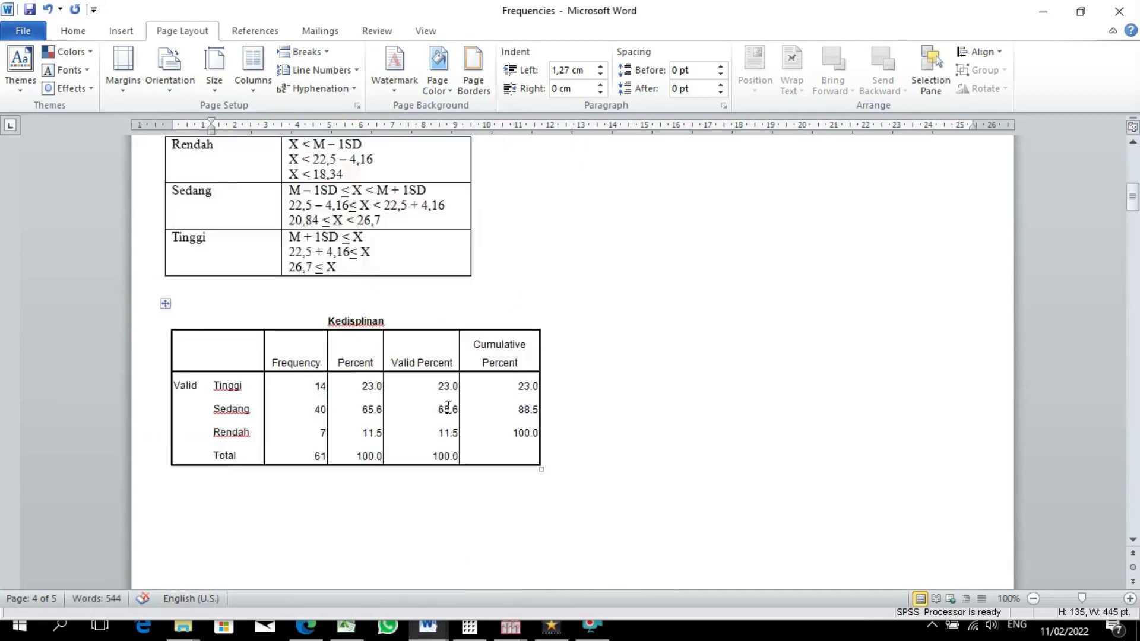
scroll(448, 407, "up", 3)
type("s")
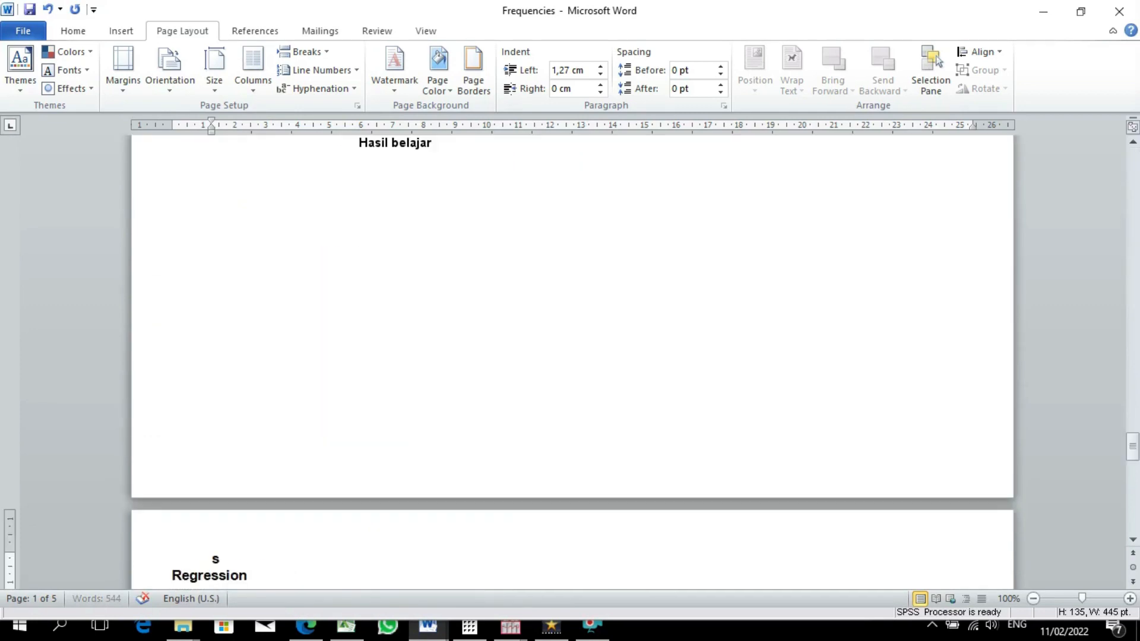
key("BackSpace")
scroll(493, 389, "down", 12)
scroll(510, 380, "up", 3)
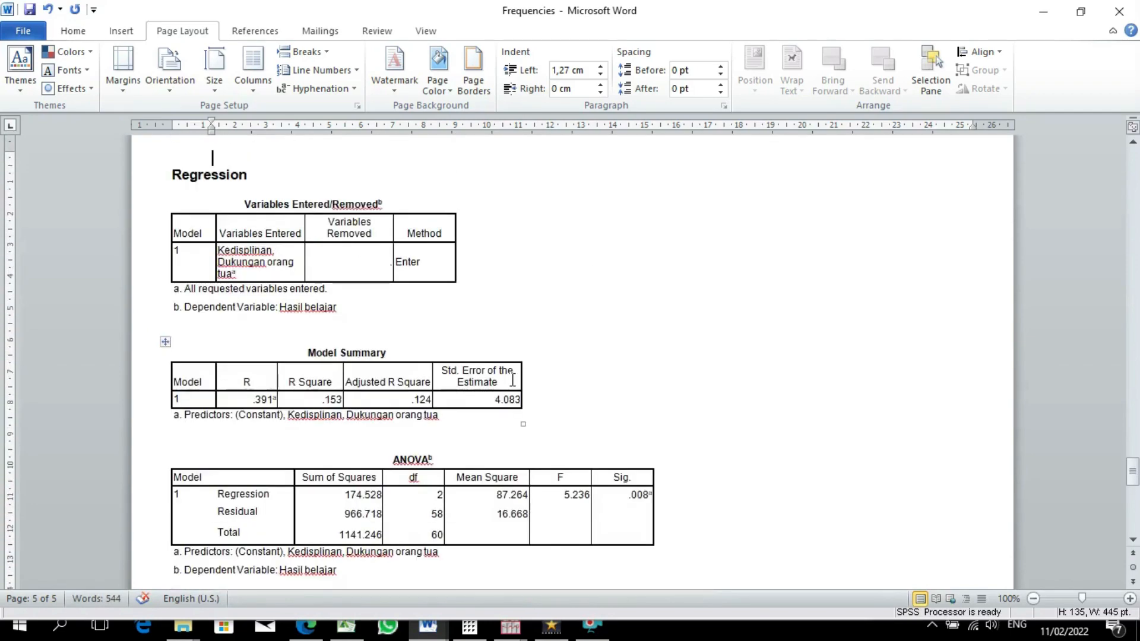
scroll(513, 377, "down", 8)
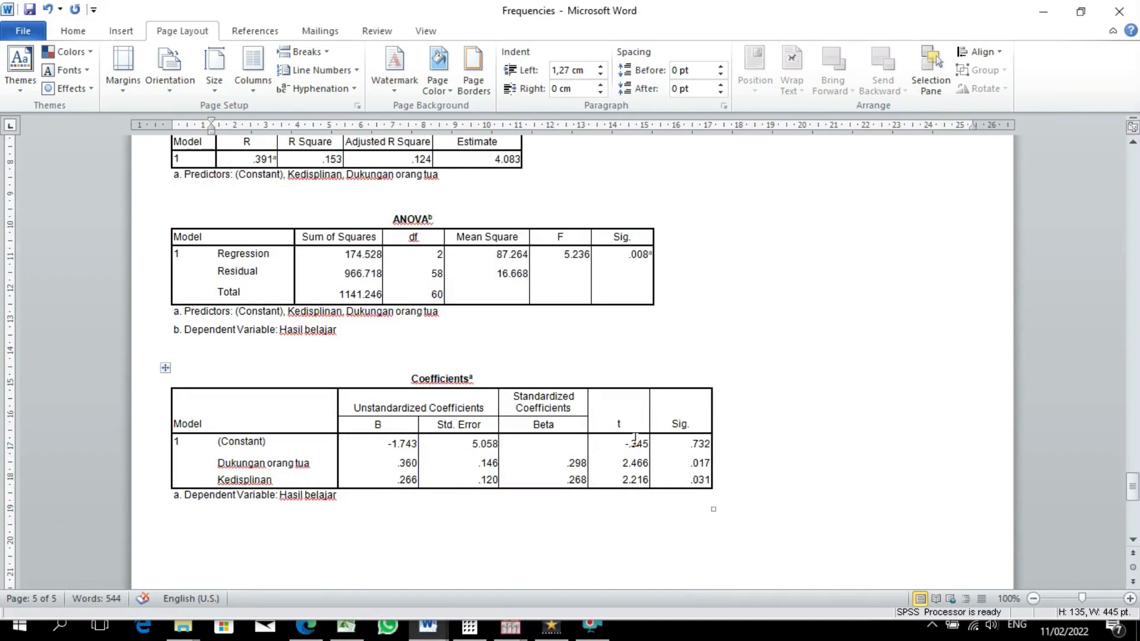
scroll(635, 439, "up", 5)
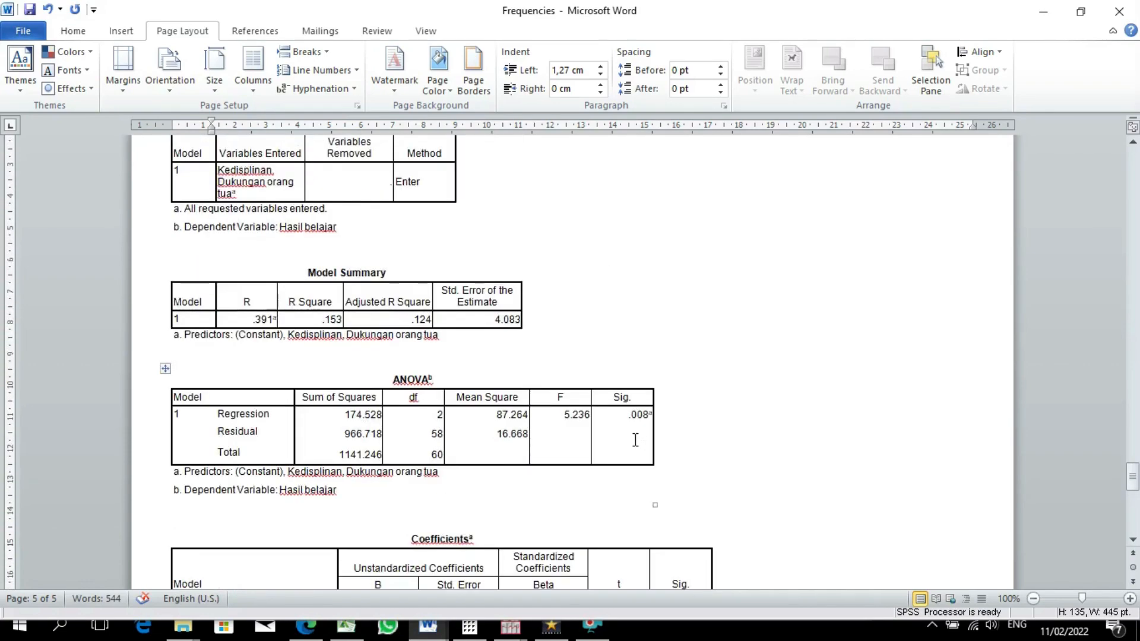
scroll(635, 439, "up", 3)
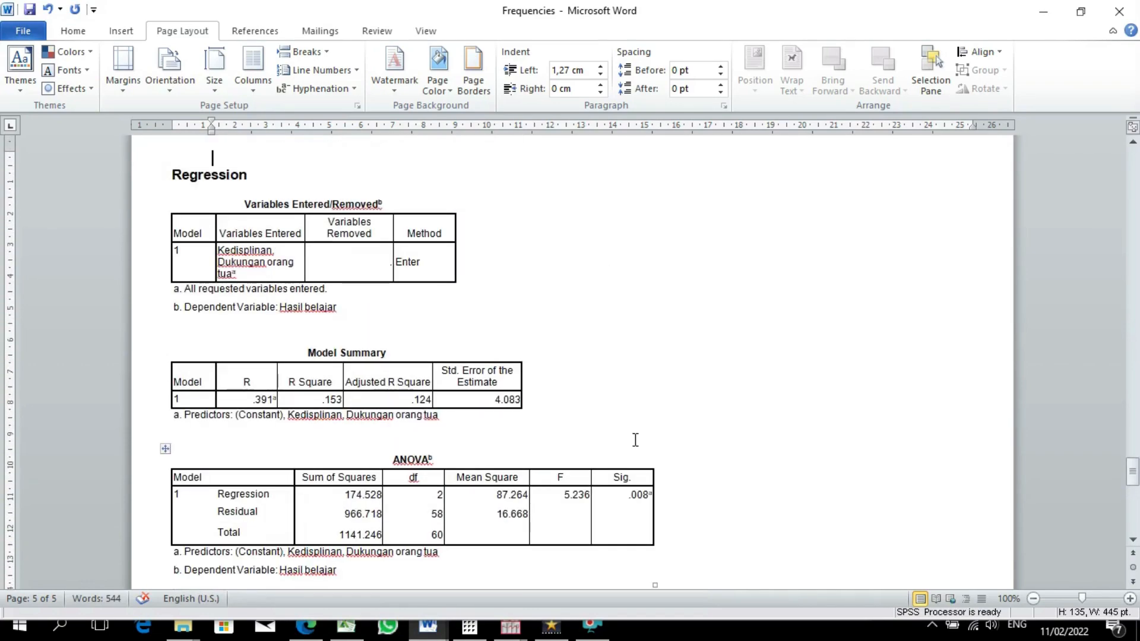
scroll(635, 439, "down", 10)
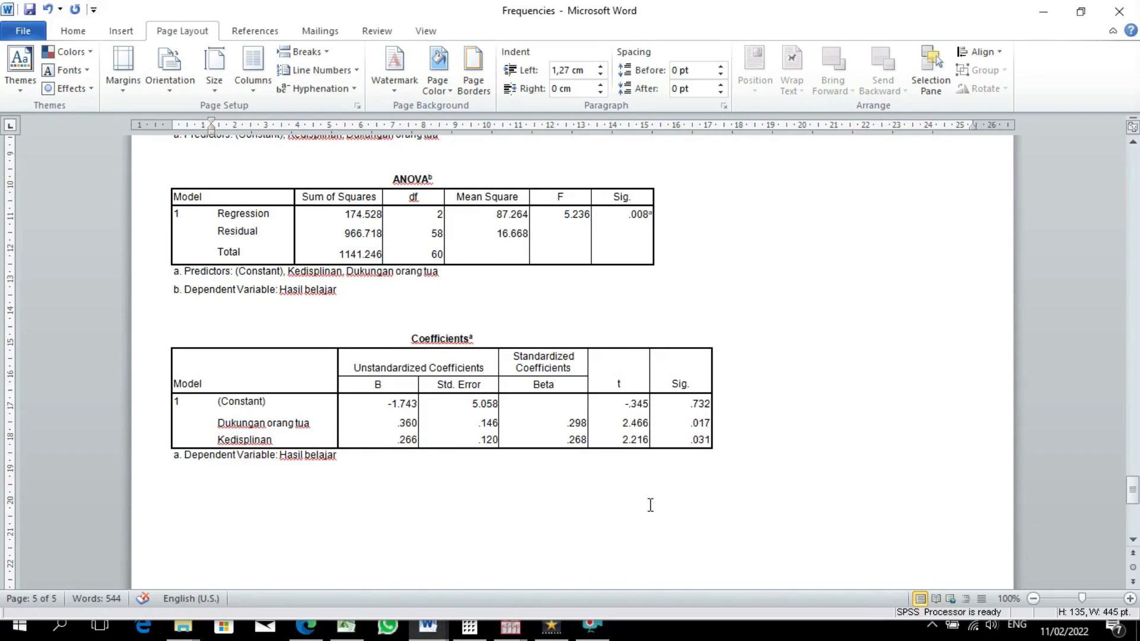
scroll(649, 504, "up", 15)
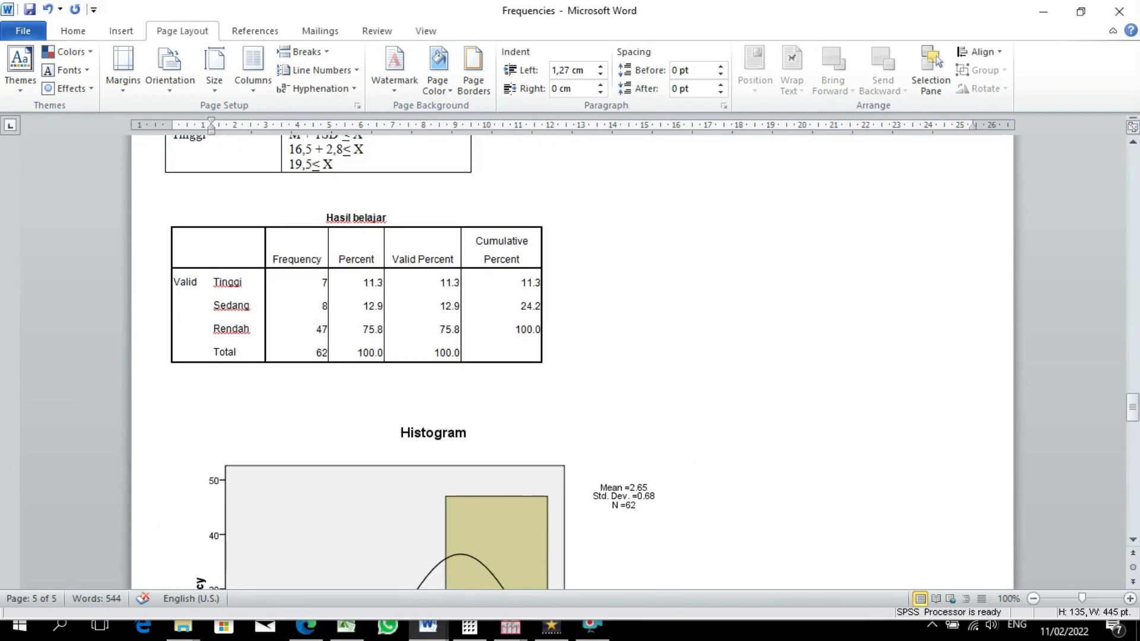
scroll(616, 550, "down", 2)
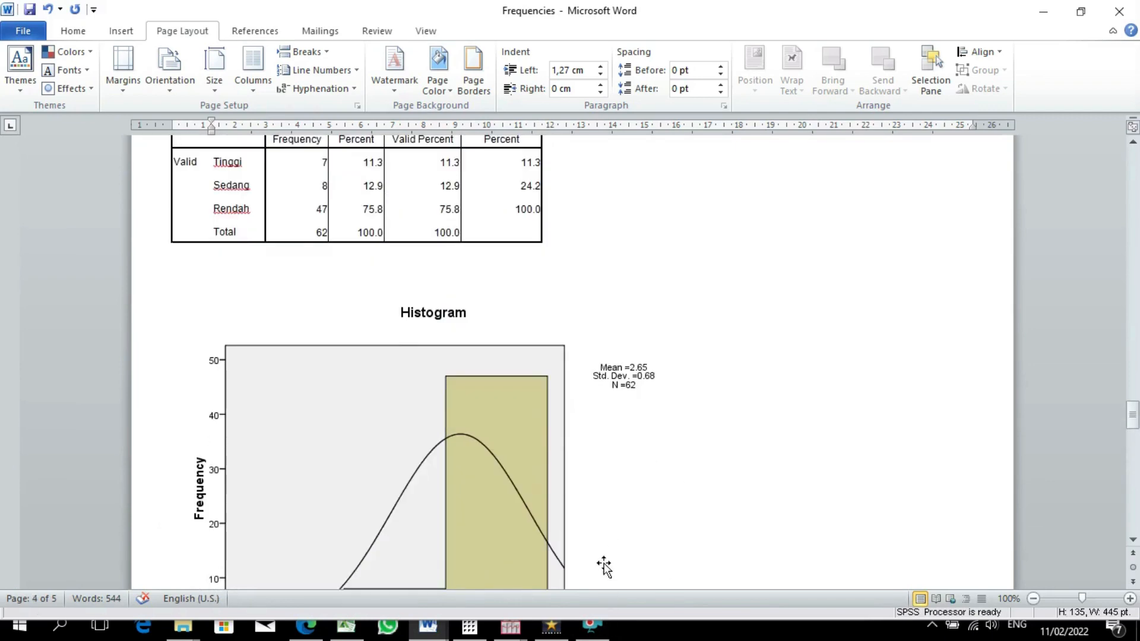